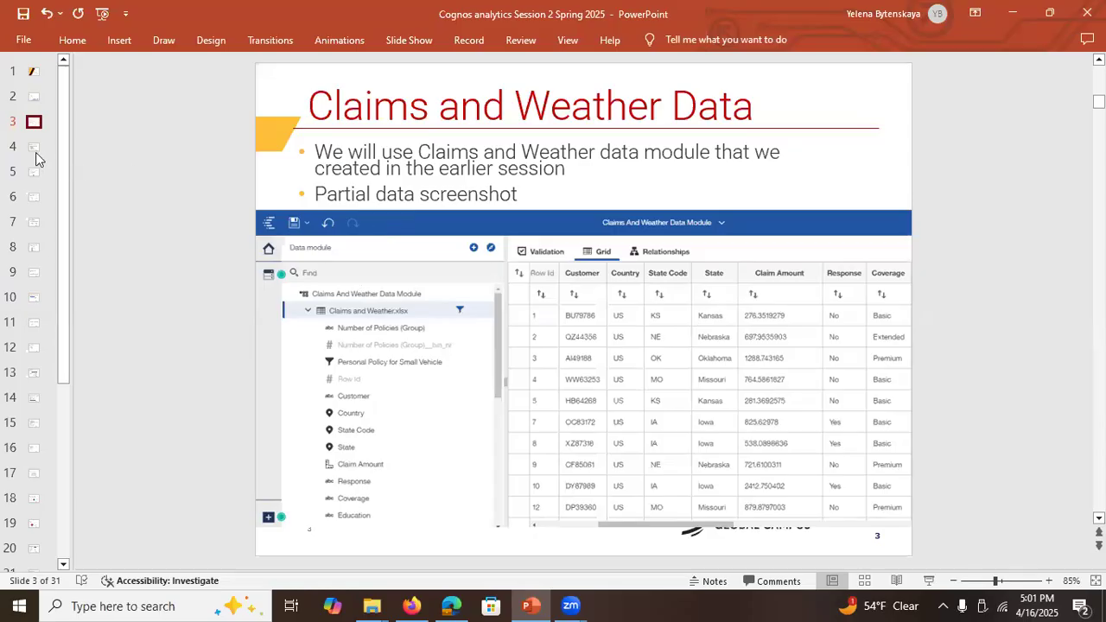
Step: Switch from the slides to IBM Cognos Analytics and open the Claims and weather data exploration's Total Claim Amount decision tree as a tree diagram
left_click(33, 148)
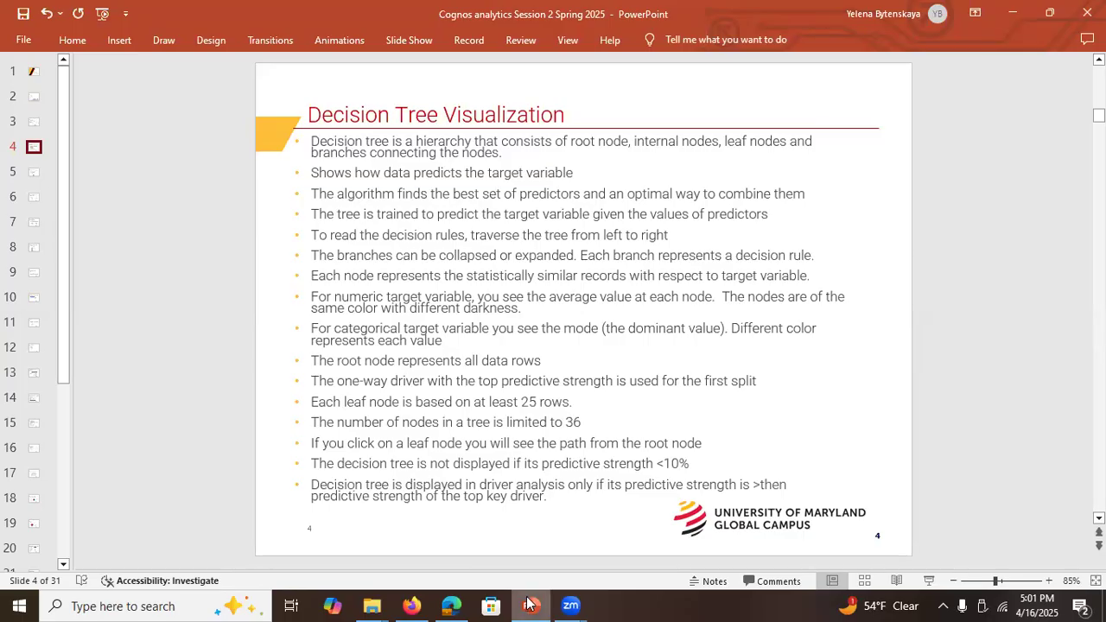
mouse_move(525, 605)
mouse_move(466, 603)
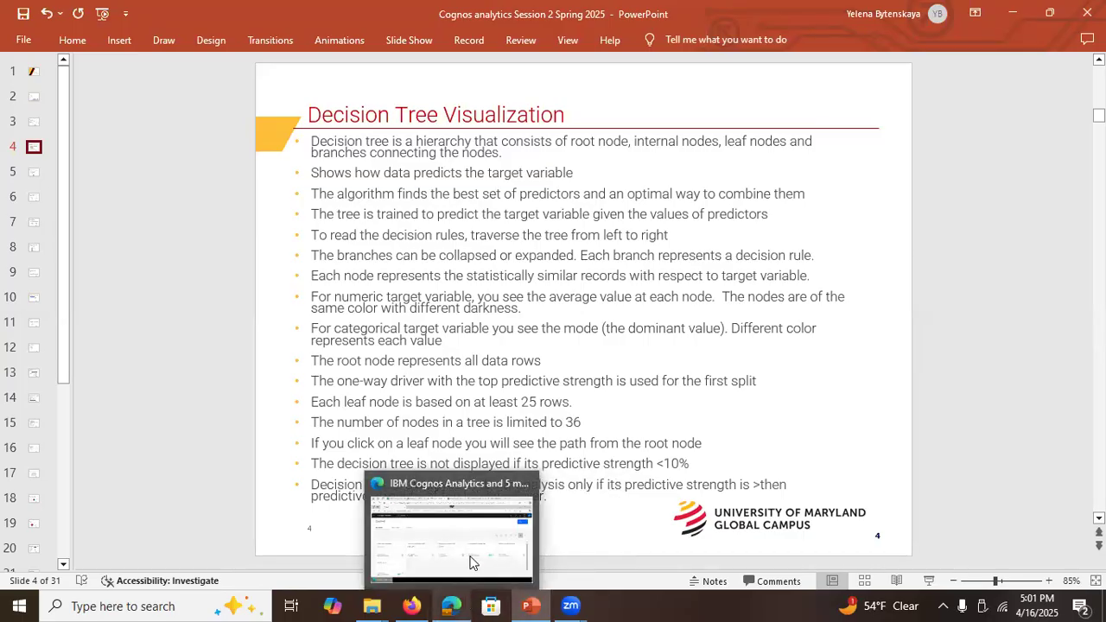
left_click(474, 546)
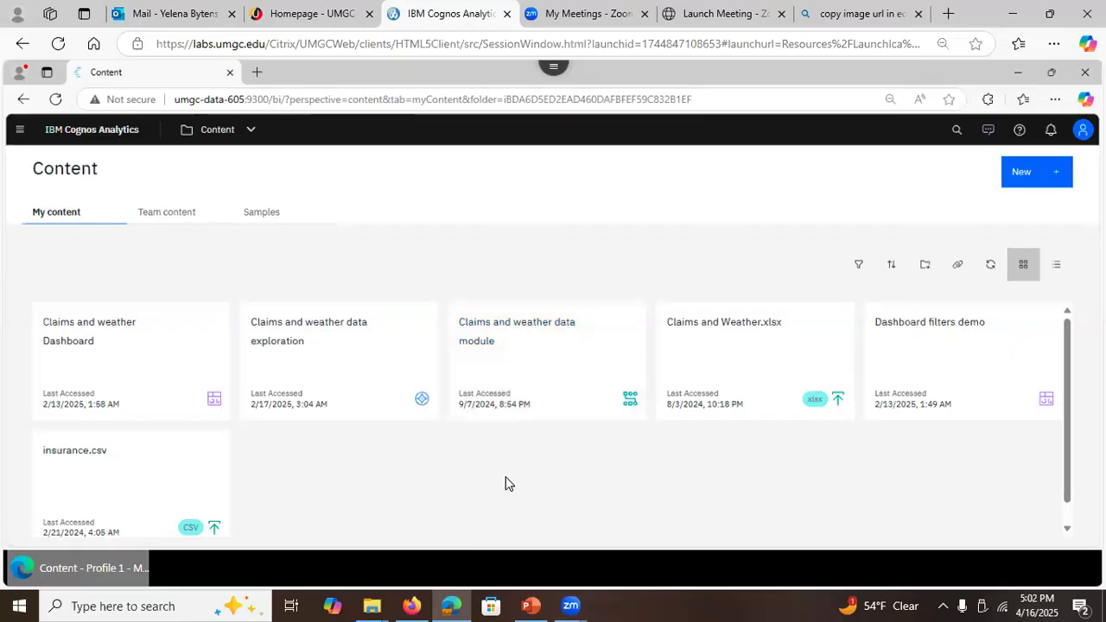
left_click(293, 339)
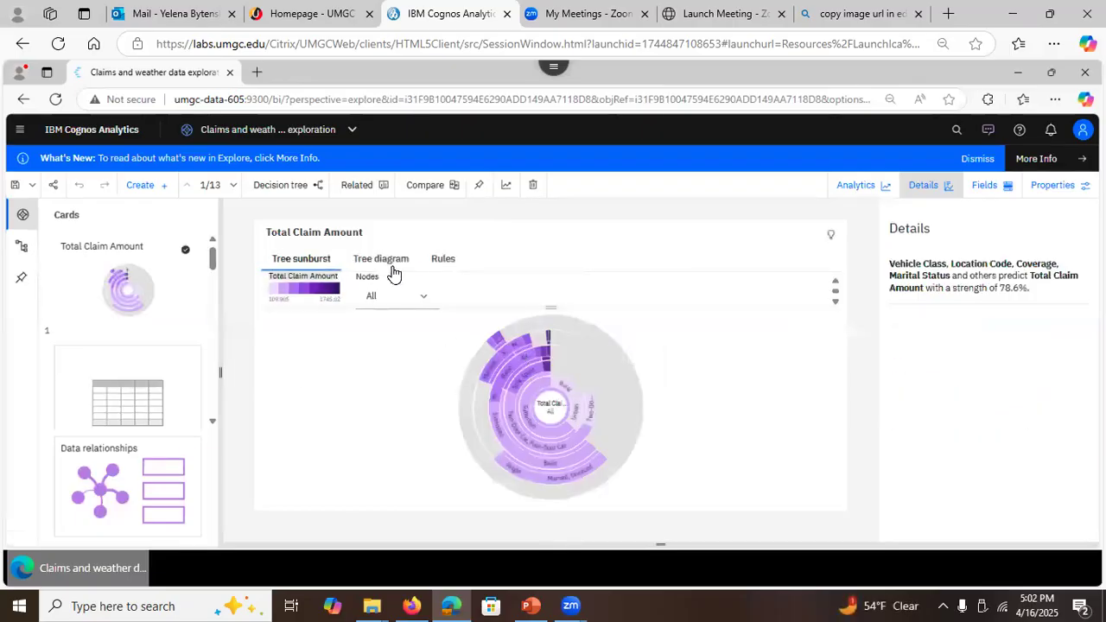
left_click(383, 260)
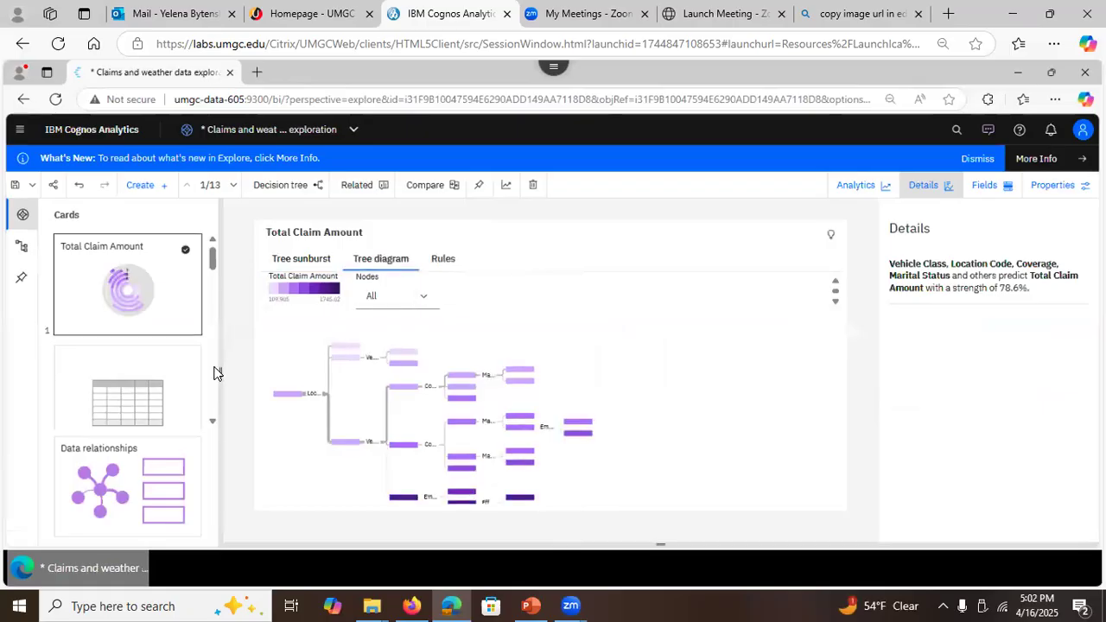
Step: Open the Total Claim Amount spiral card and filter out the 2 Drivers and Combination series, leaving only single drivers
left_click_drag(212, 255, 205, 345)
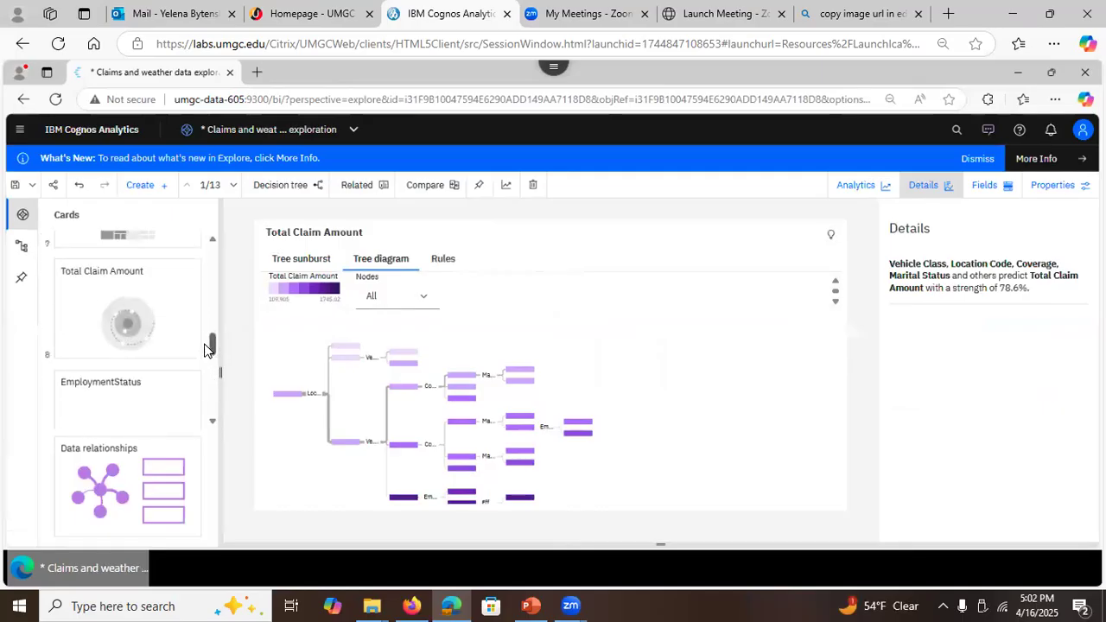
left_click(109, 318)
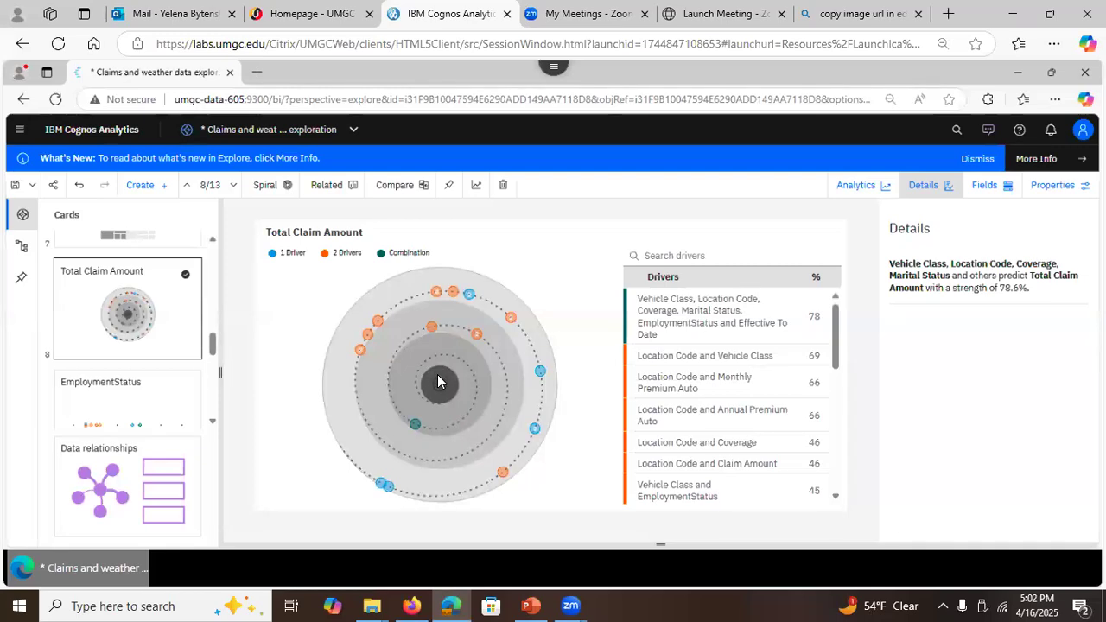
left_click(325, 257)
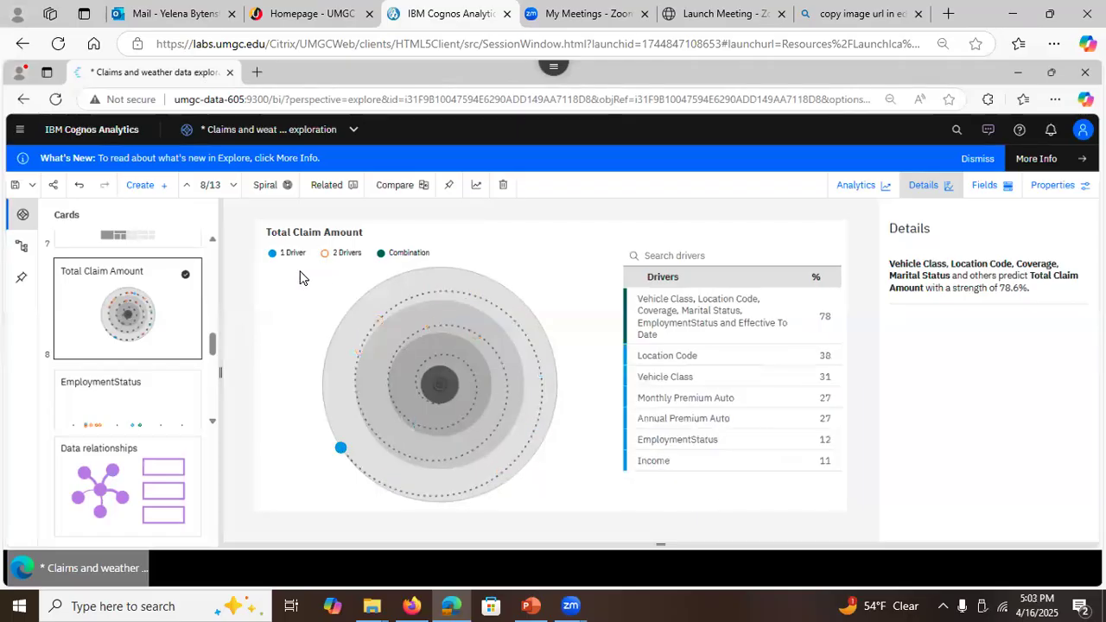
left_click(381, 256)
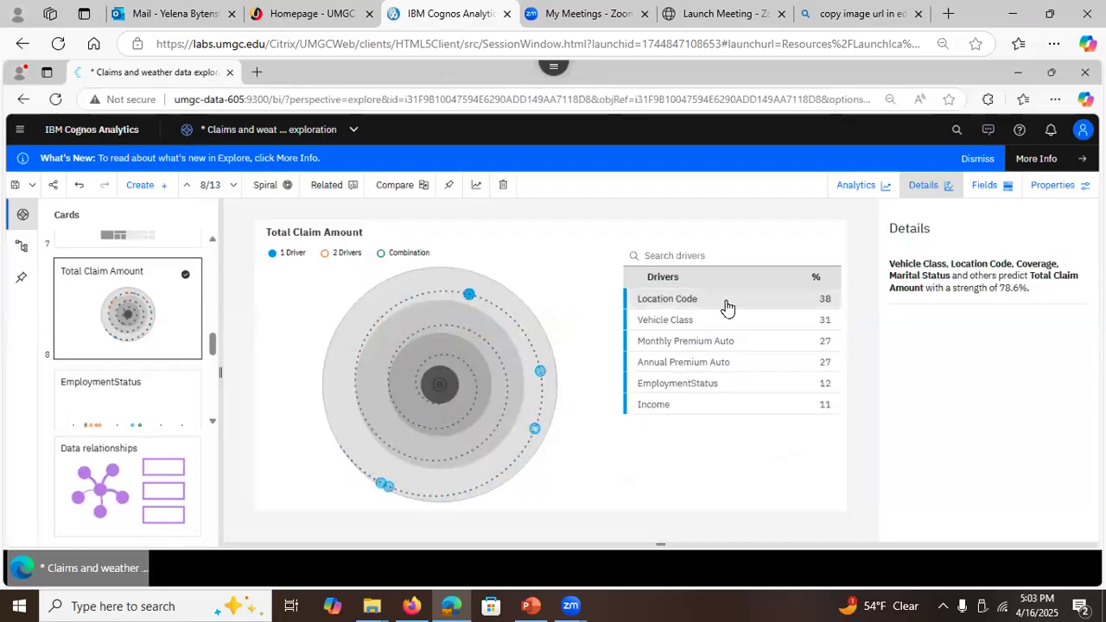
mouse_move(726, 307)
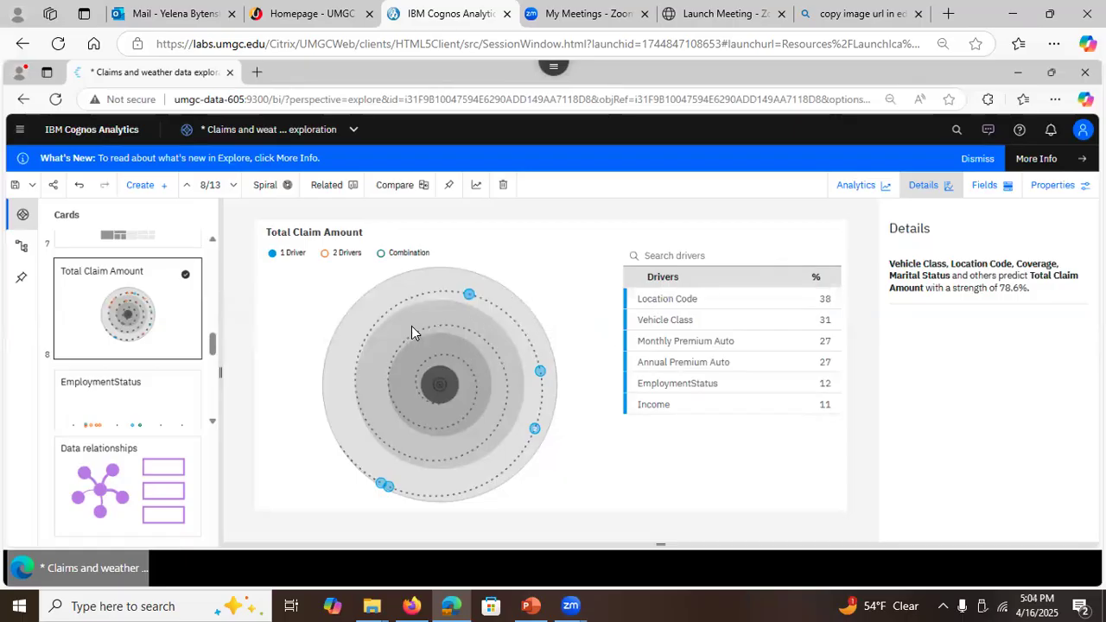
Step: View the EmploymentStatus decision tree card and return to the Total Claim Amount decision tree card
left_click_drag(215, 350, 217, 323)
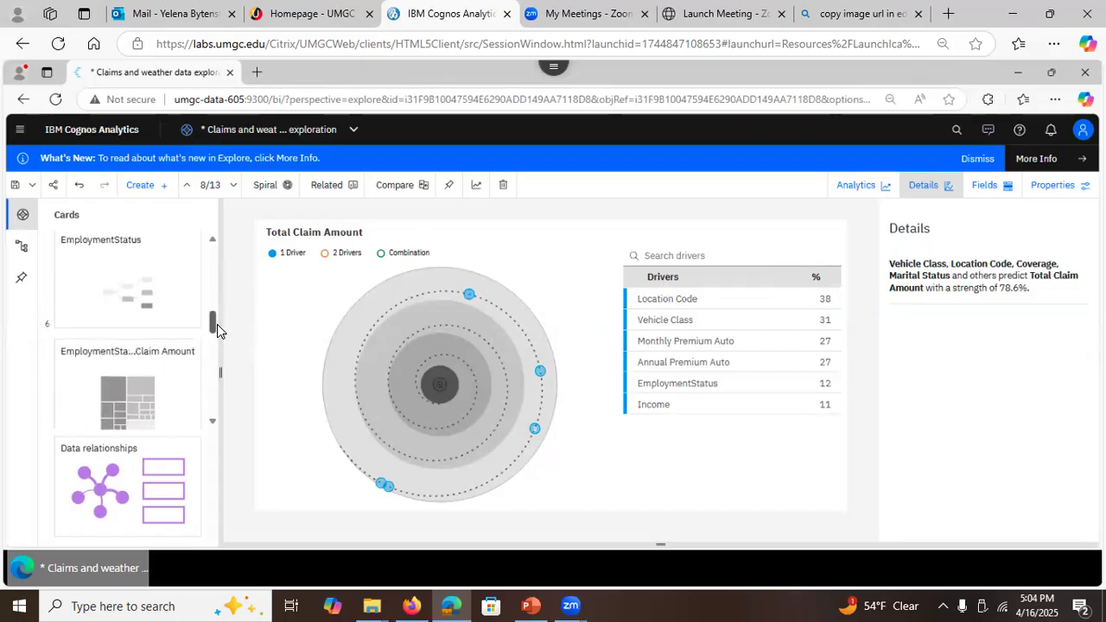
left_click(129, 303)
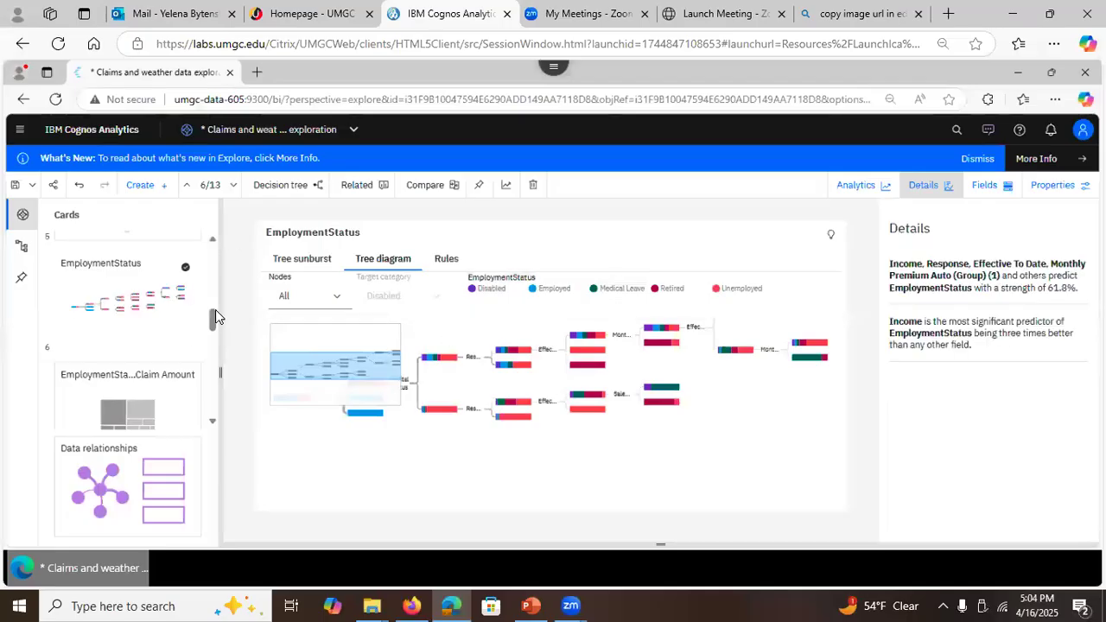
scroll(215, 309, "up", 3)
scroll(211, 304, "up", 5)
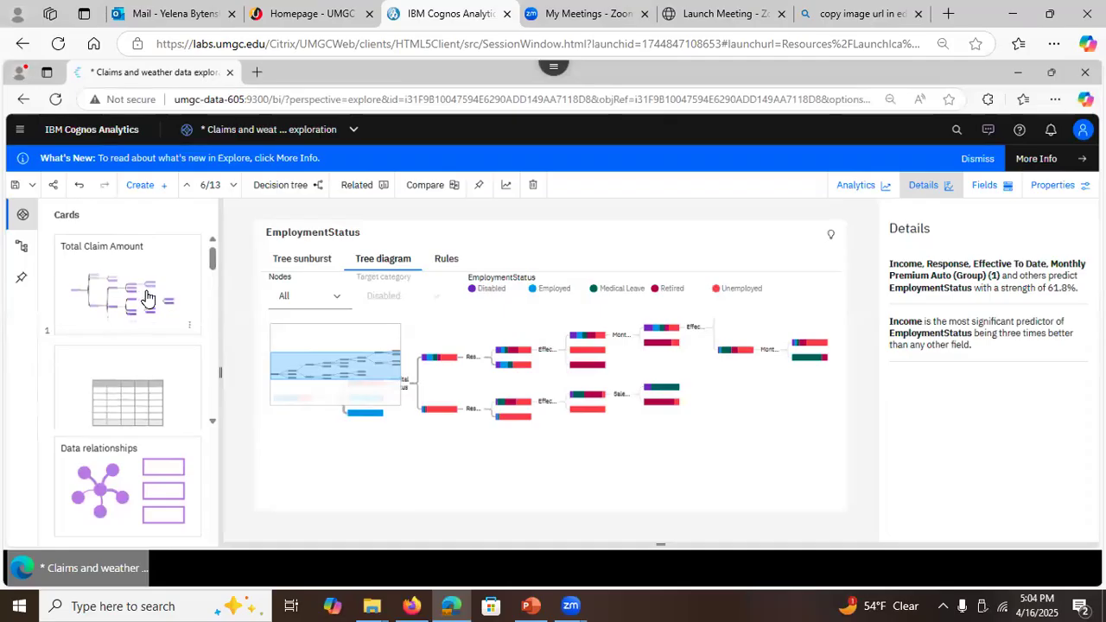
left_click(146, 297)
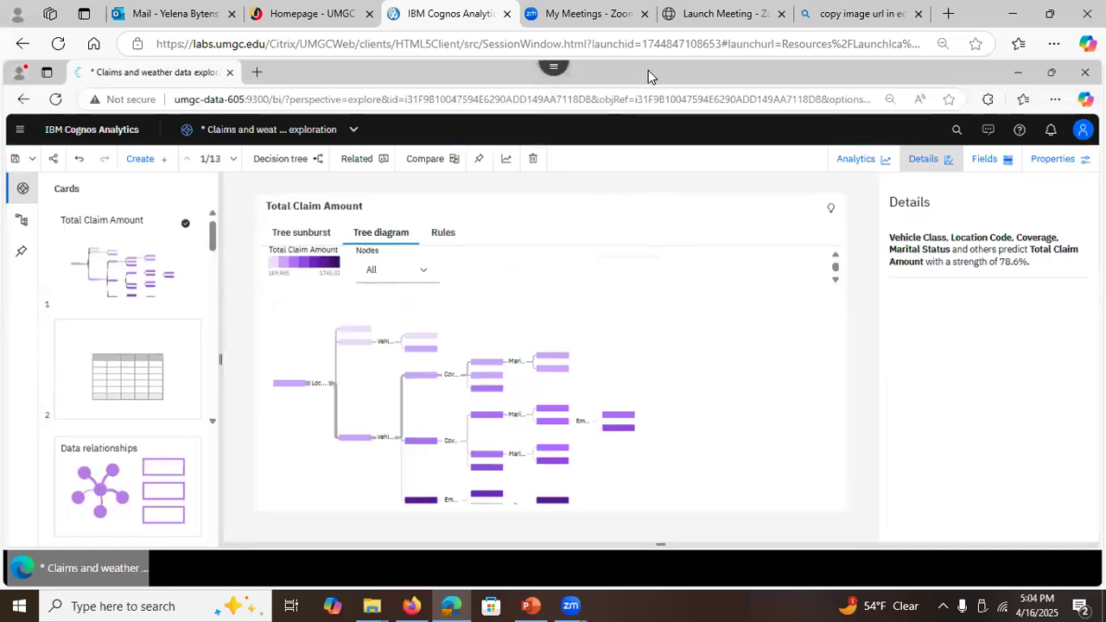
Step: Switch the remote session to full screen to enlarge the Total Claim Amount tree diagram
left_click(553, 74)
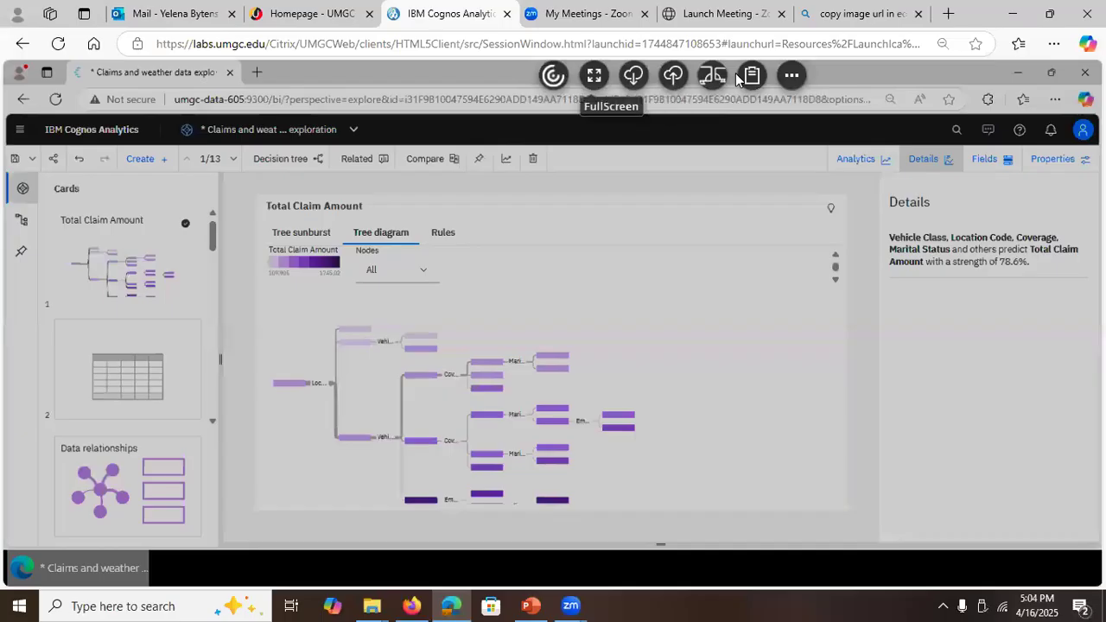
left_click(596, 76)
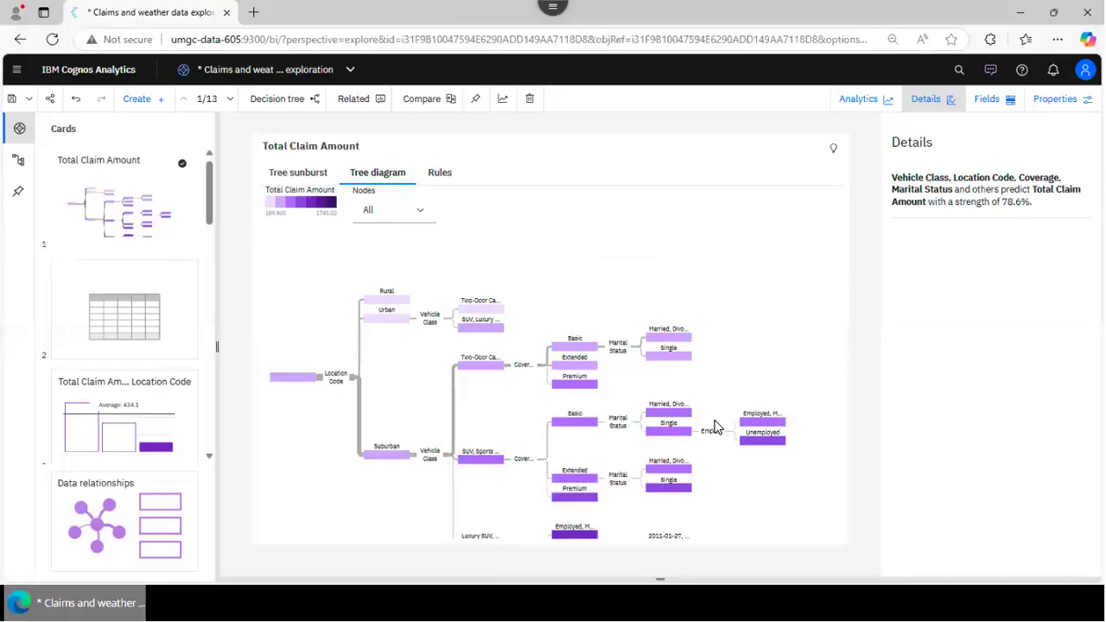
mouse_move(672, 436)
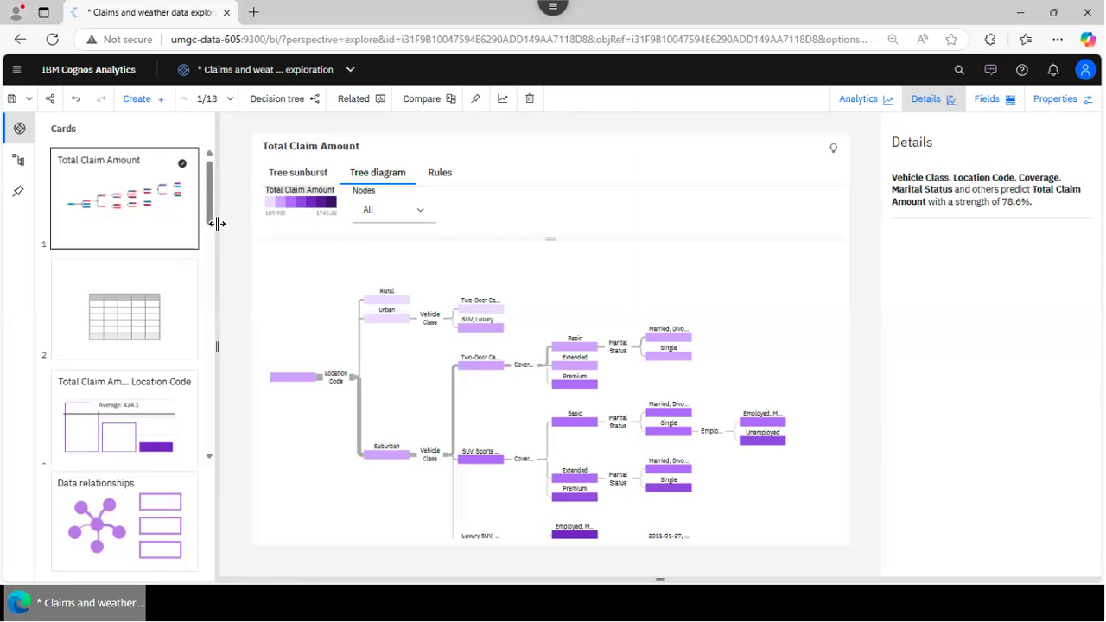
Step: Collapse the branches beneath the suburban SUV, Sports Car and Luxury SUV, Luxury Car nodes in the Total Claim Amount tree
scroll(212, 268, "down", 10)
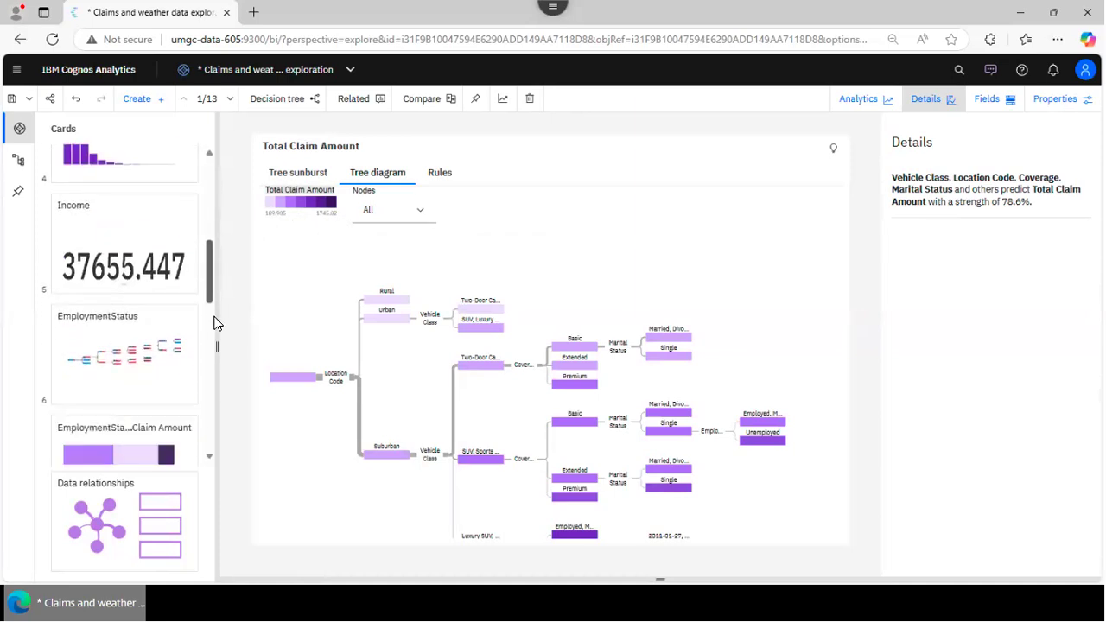
scroll(214, 275, "up", 10)
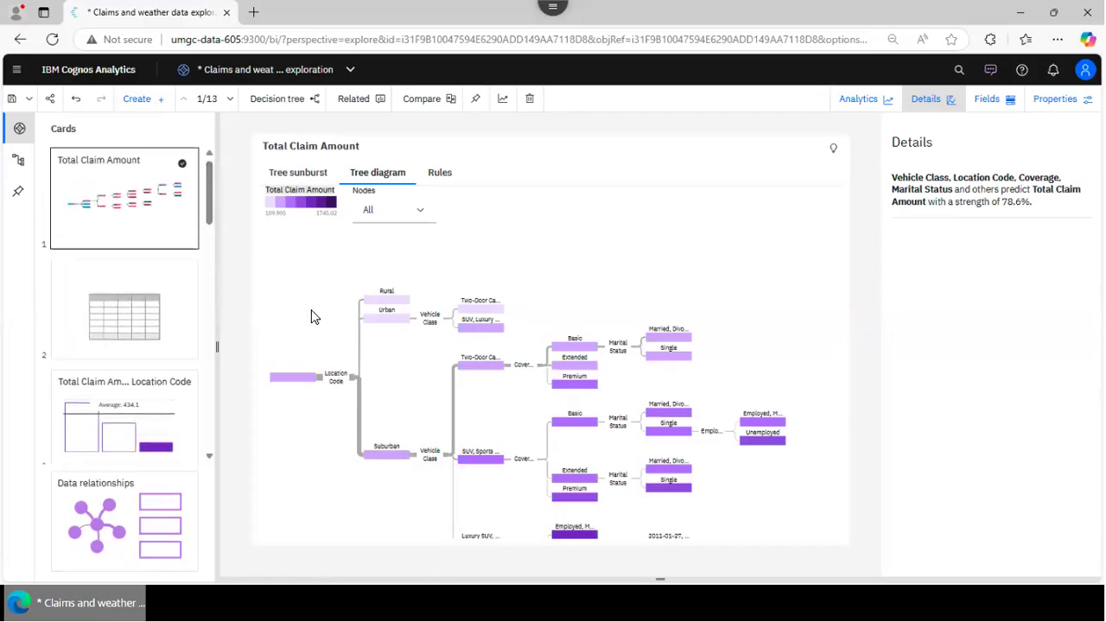
left_click(671, 437)
left_click(593, 423)
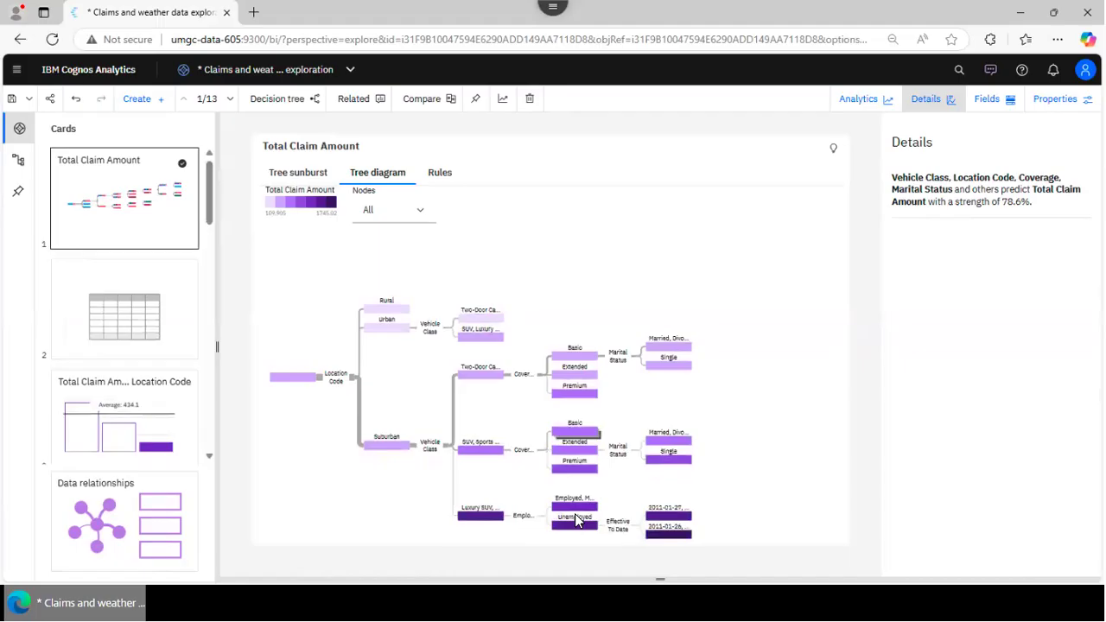
left_click(576, 527)
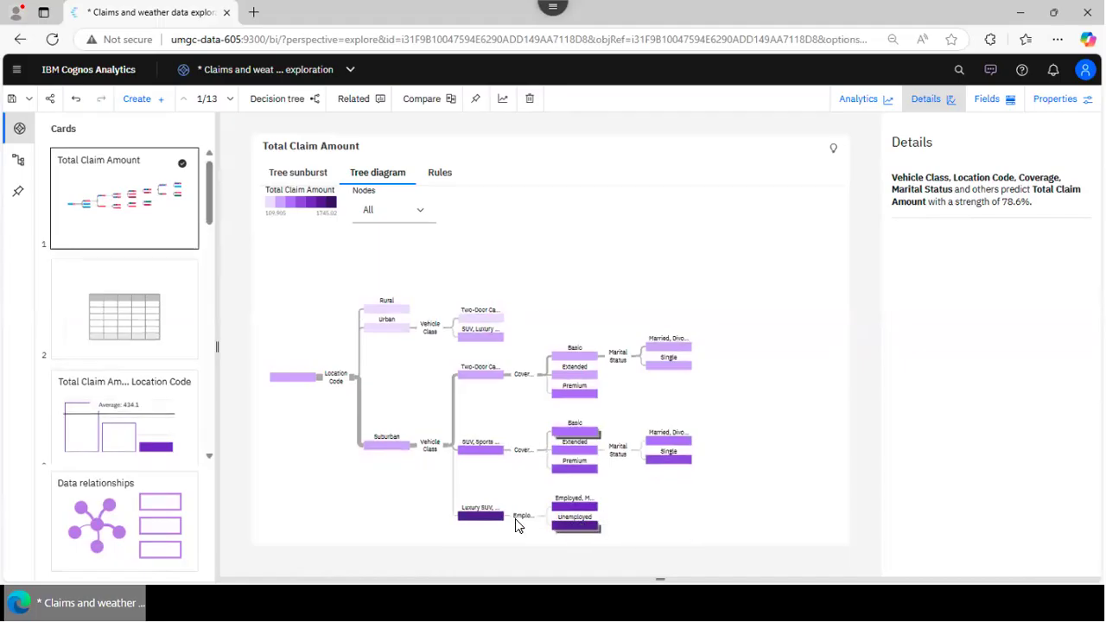
left_click(482, 517)
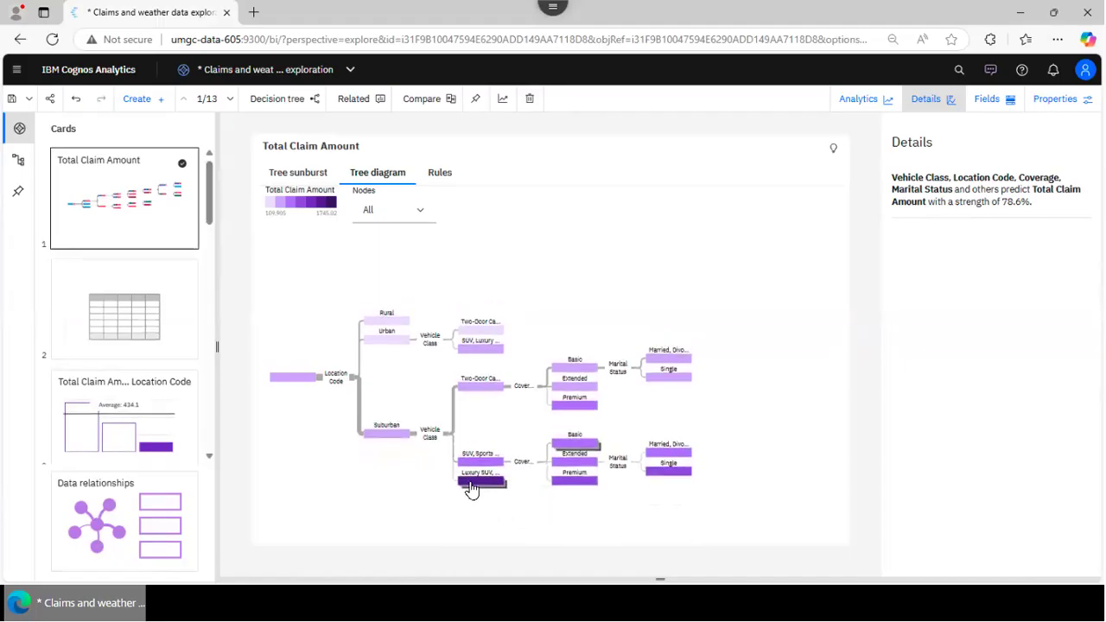
left_click(579, 464)
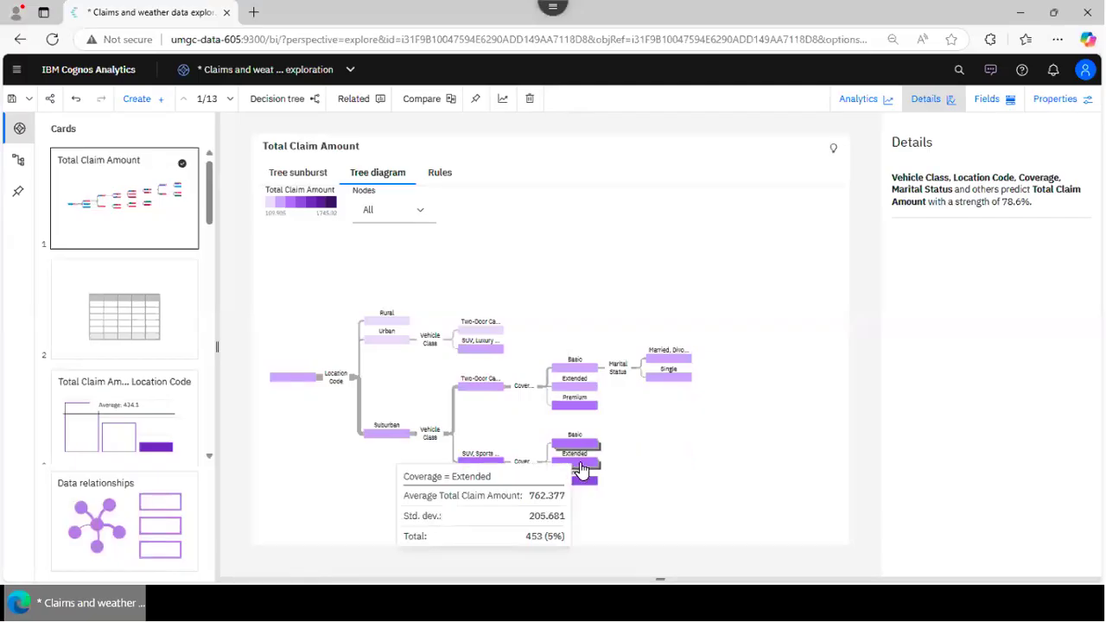
left_click(487, 468)
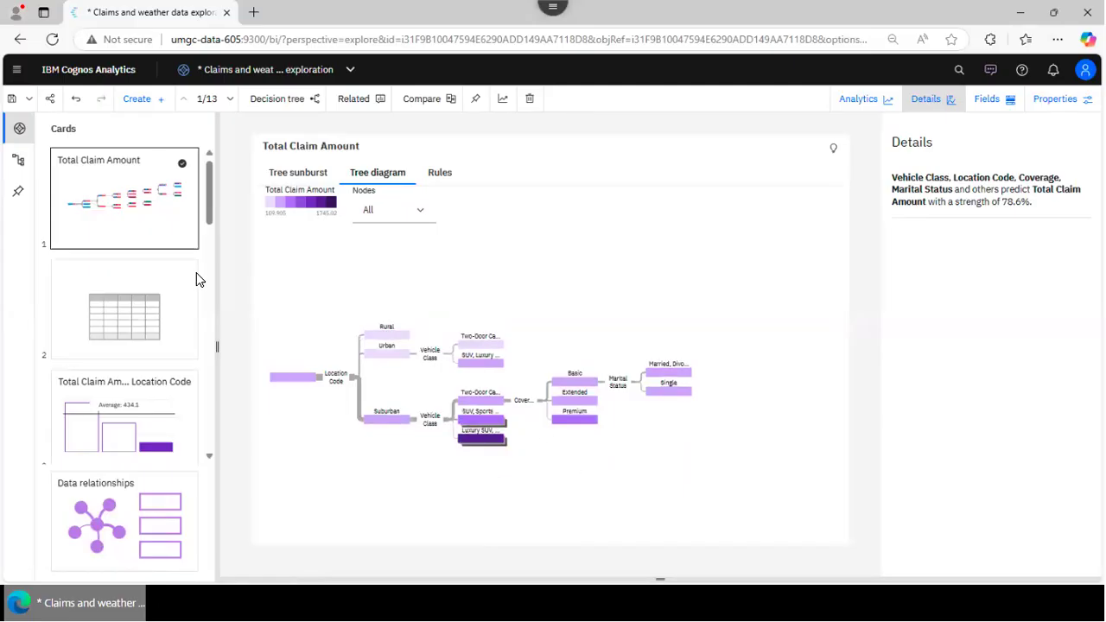
Step: Hide the cards list and collapse the remaining tree branches down to the Rural, Urban and Suburban location nodes
left_click(18, 129)
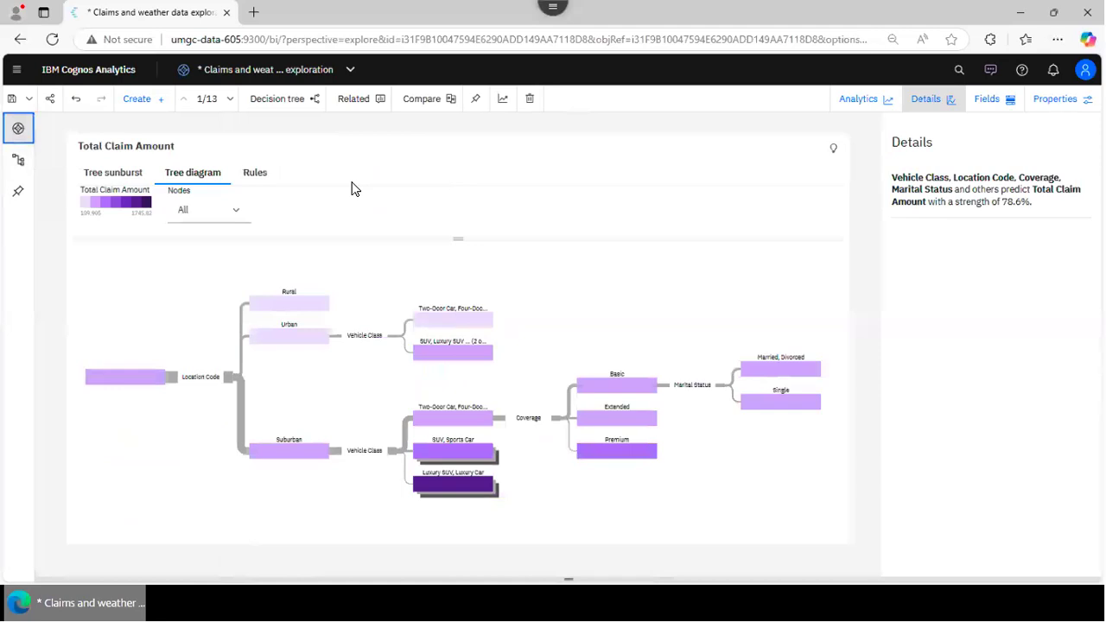
left_click(635, 389)
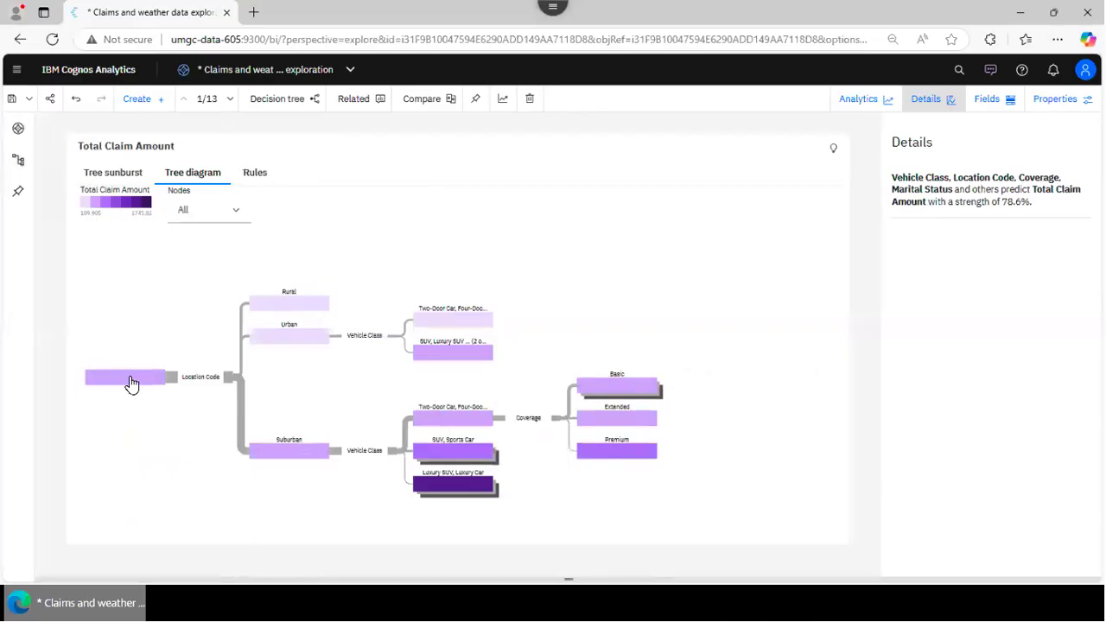
mouse_move(132, 386)
mouse_move(313, 297)
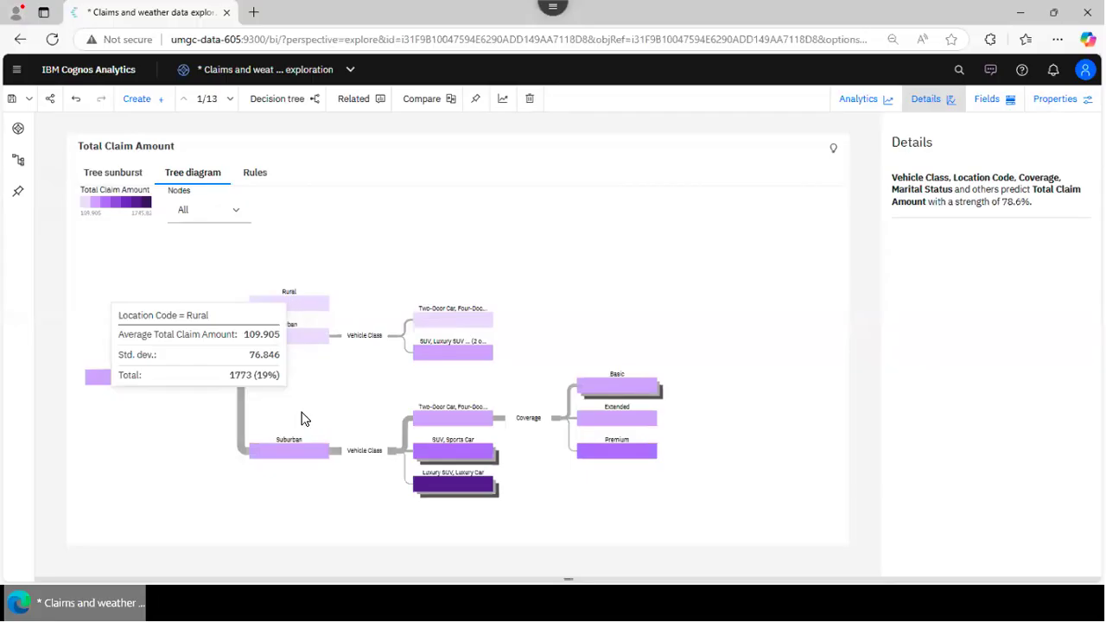
left_click(298, 342)
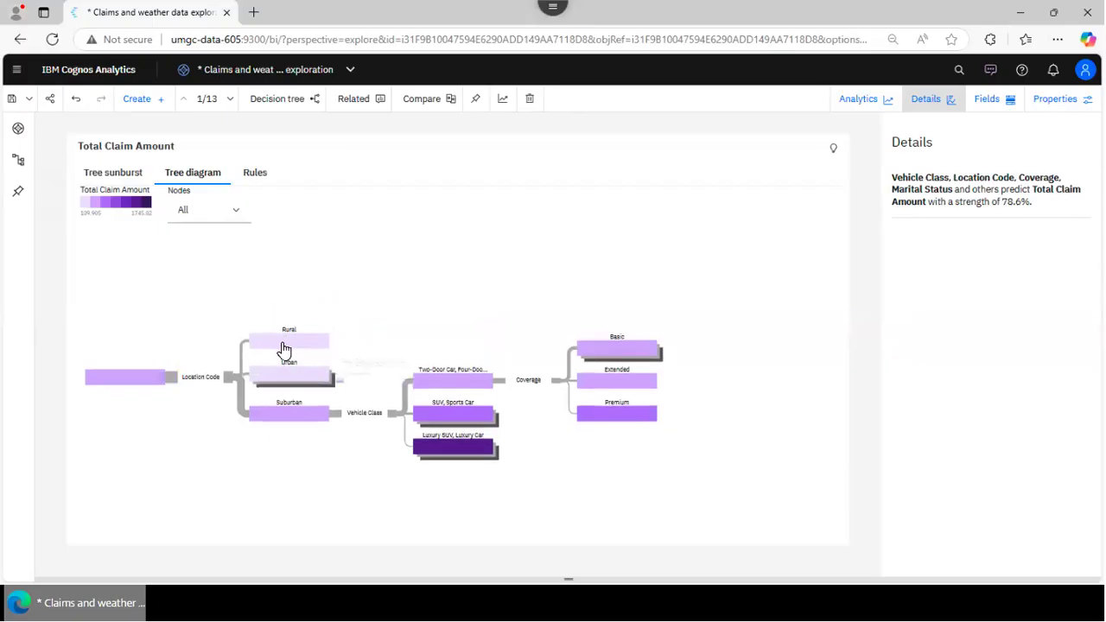
left_click(487, 382)
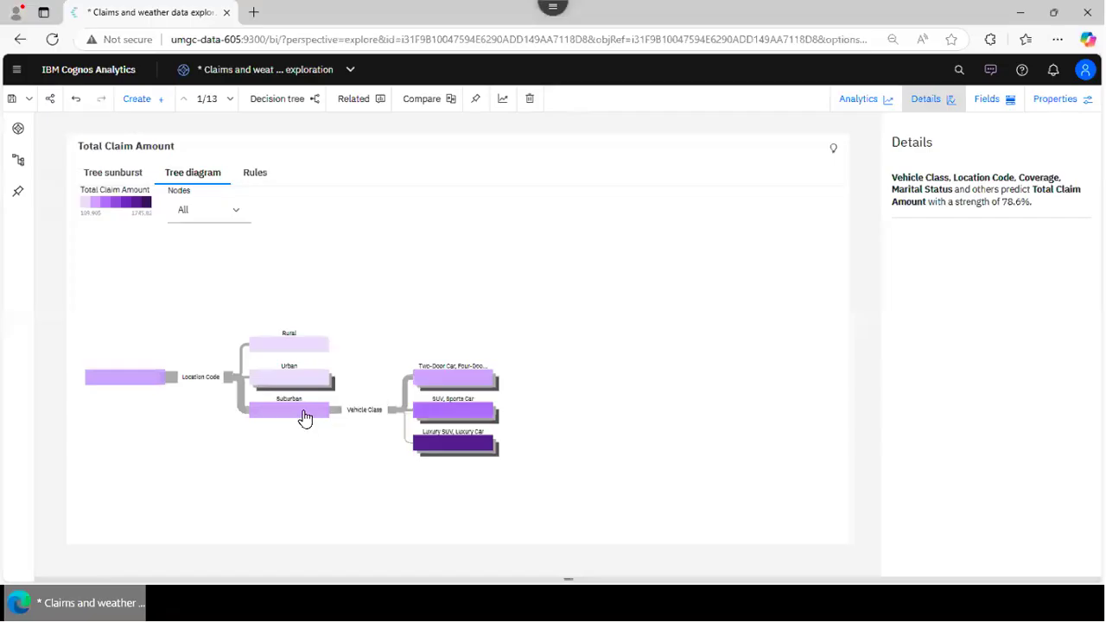
left_click(301, 412)
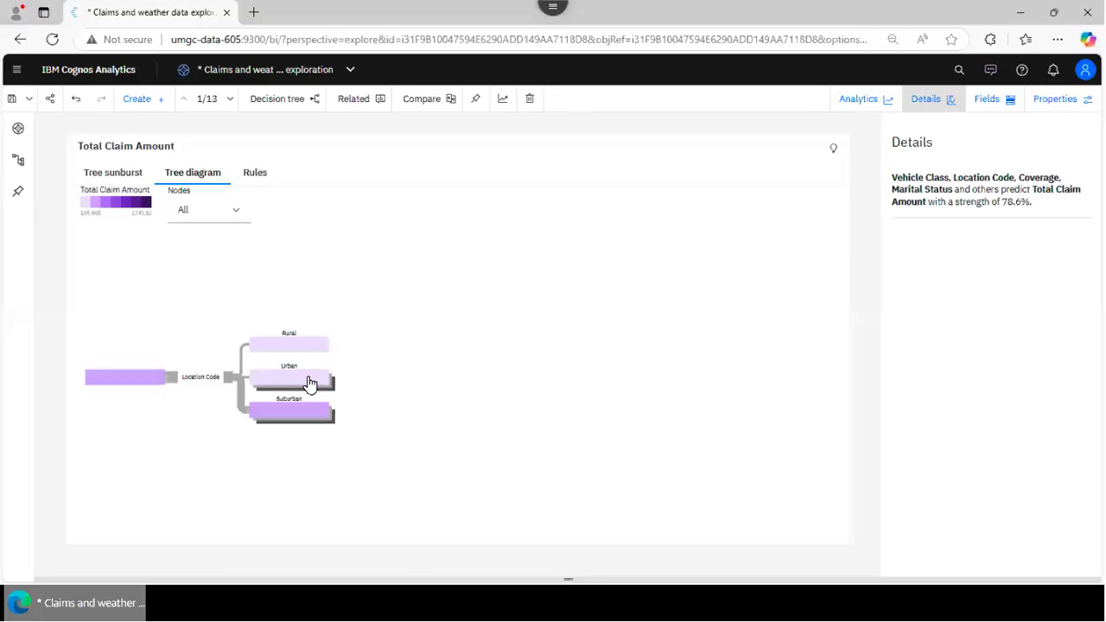
Step: Expand the Urban branch and inspect the claim details and decision path of its two vehicle class nodes
mouse_move(311, 383)
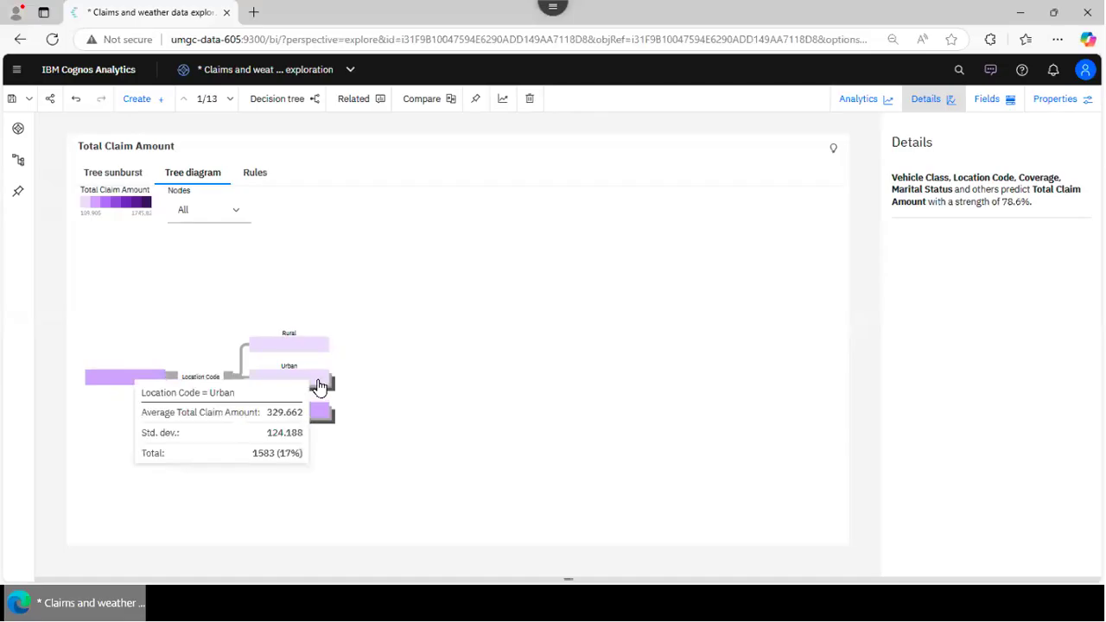
left_click(319, 386)
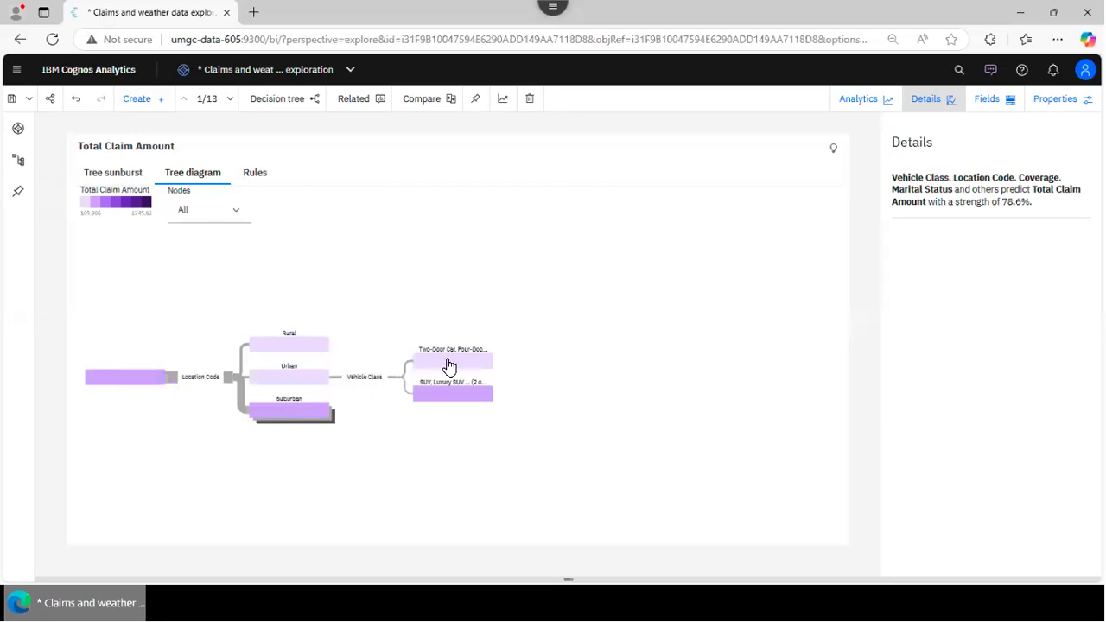
mouse_move(441, 403)
mouse_move(450, 364)
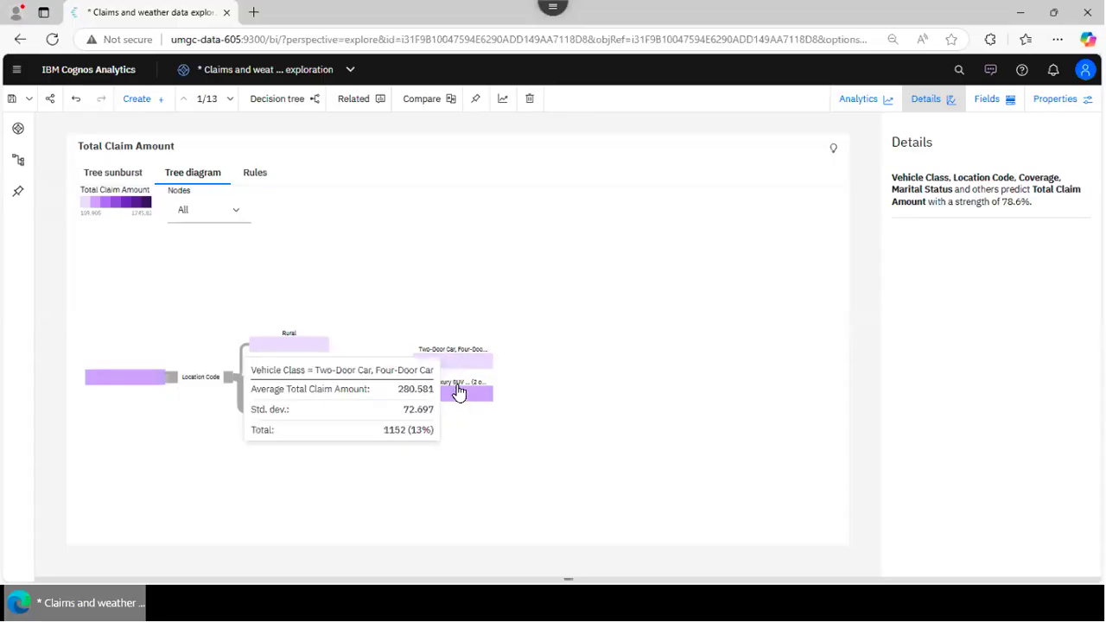
left_click(458, 396)
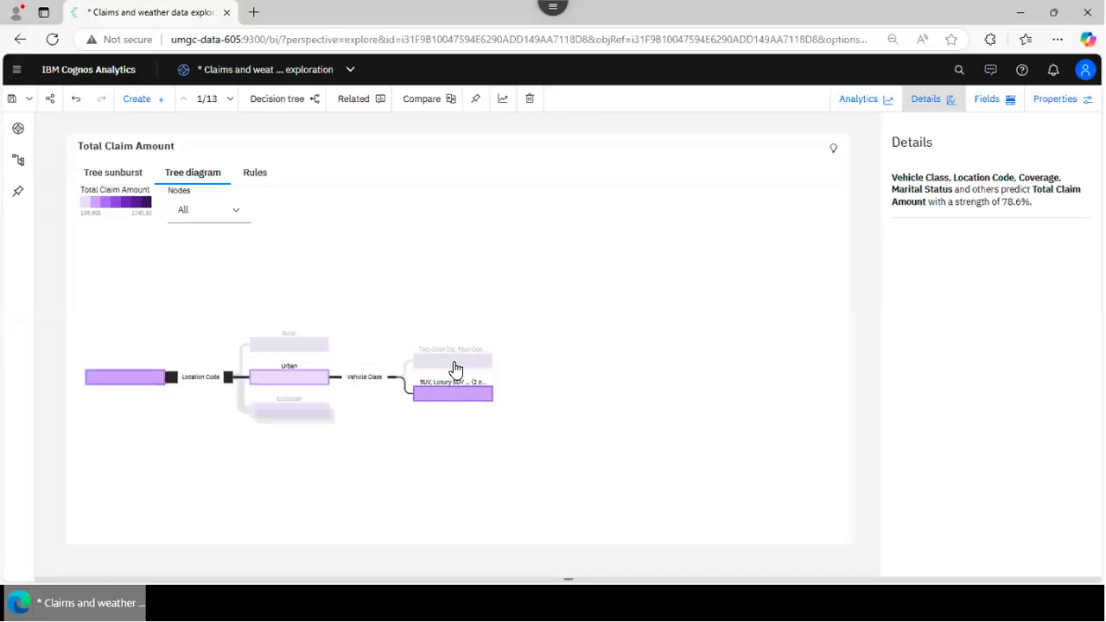
left_click(455, 367)
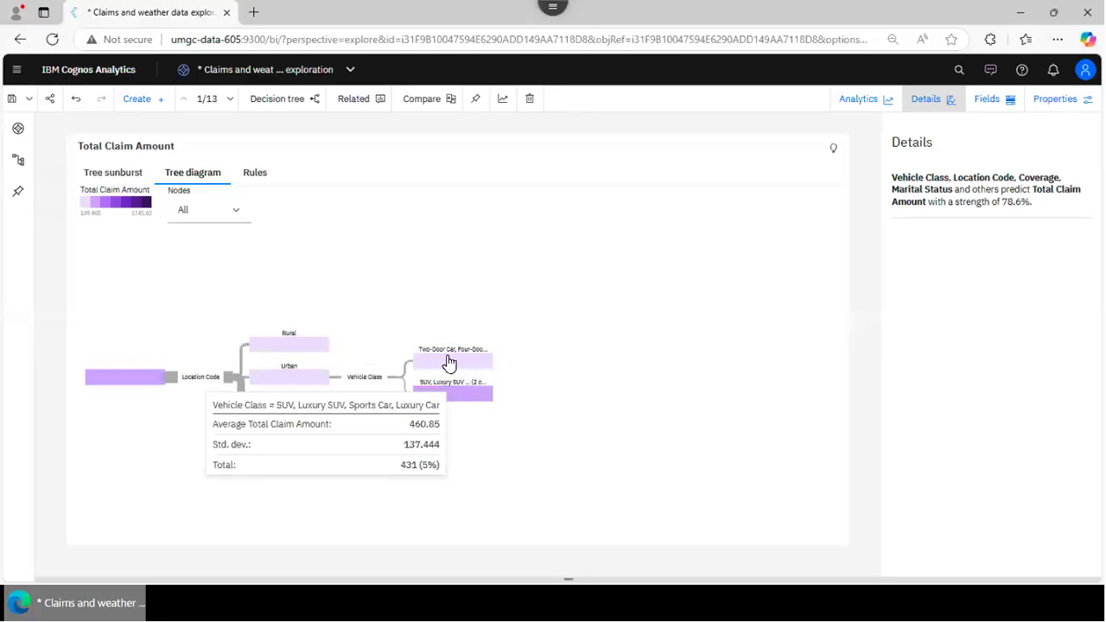
Step: Highlight the decision path of the urban Two-Door Car, Four-Door Car node, and collapse the Urban branch
left_click(454, 362)
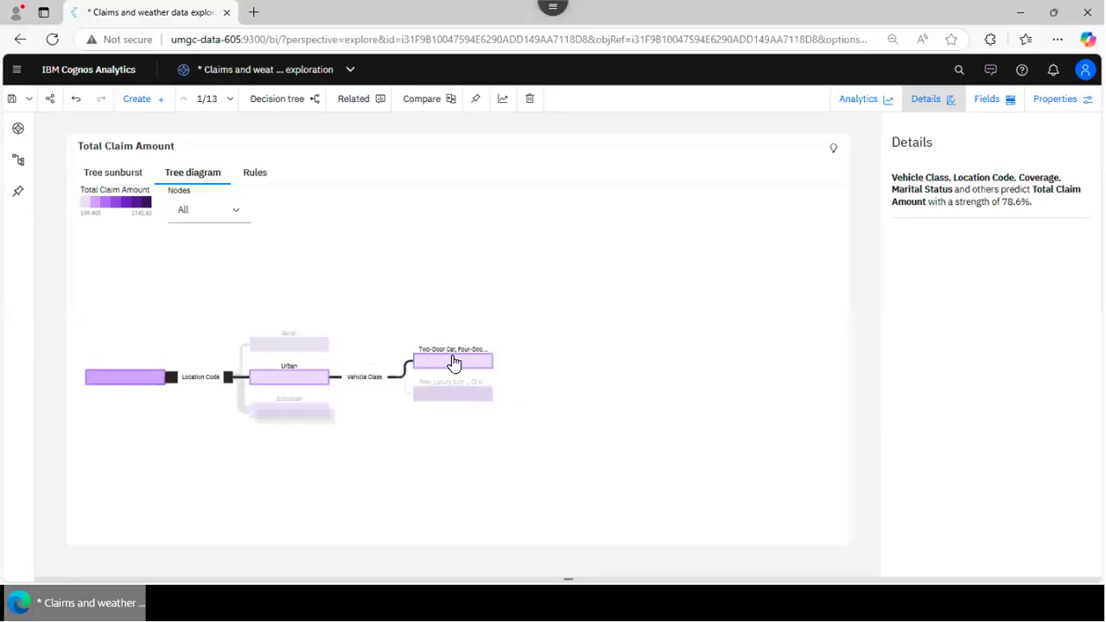
mouse_move(453, 363)
left_click(294, 382)
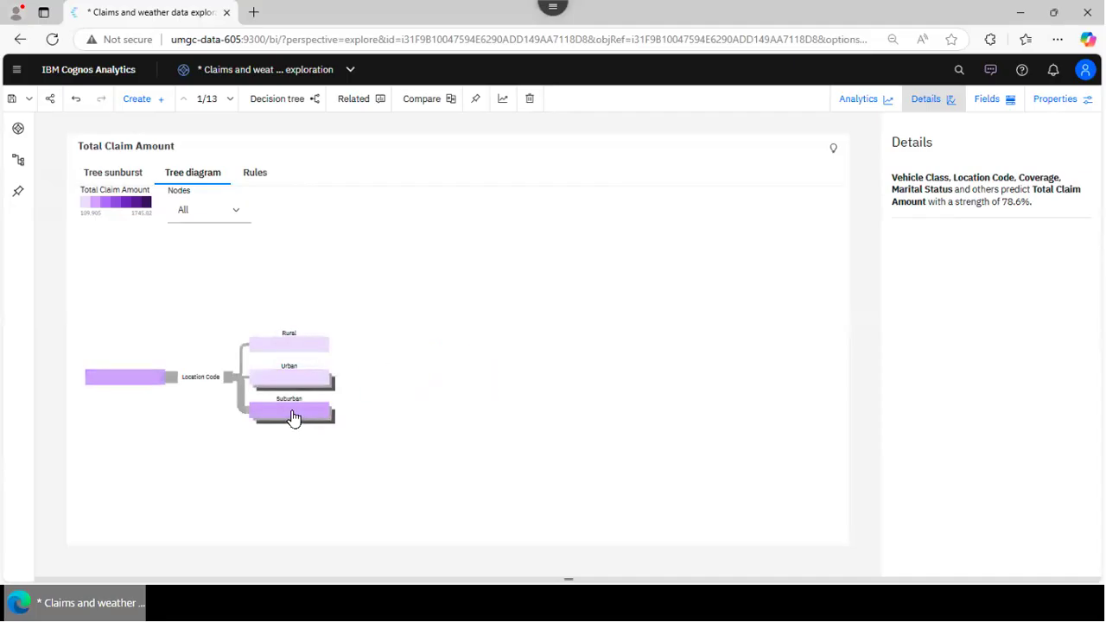
Step: Expand the Suburban branch and its Two-Door Car, Four-Door Car node, and inspect the Extended and Premium coverage details
left_click(294, 418)
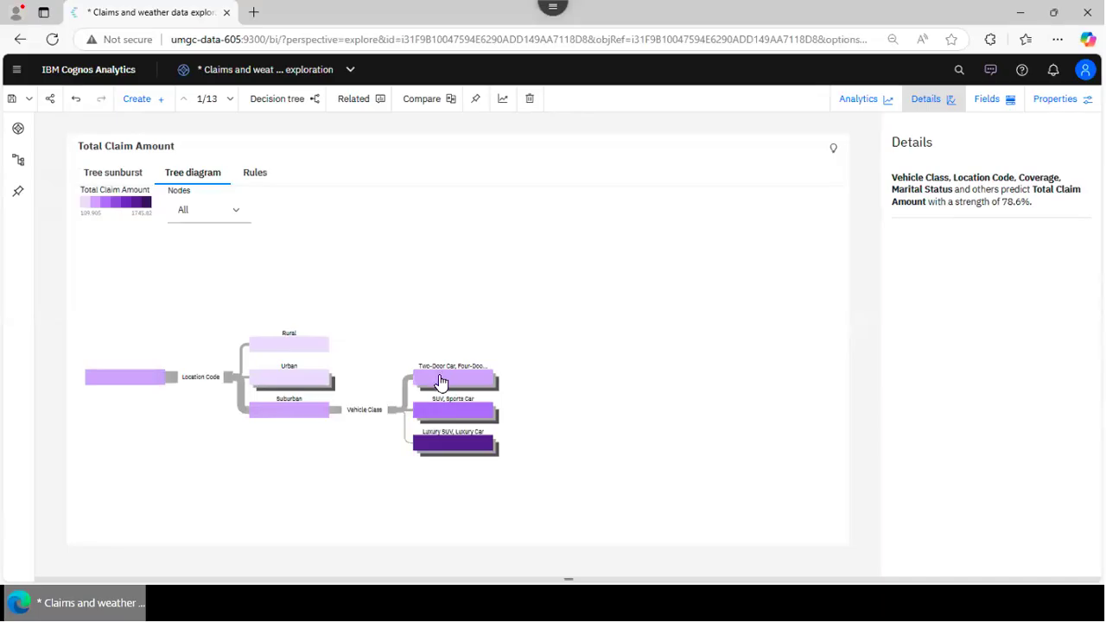
mouse_move(440, 381)
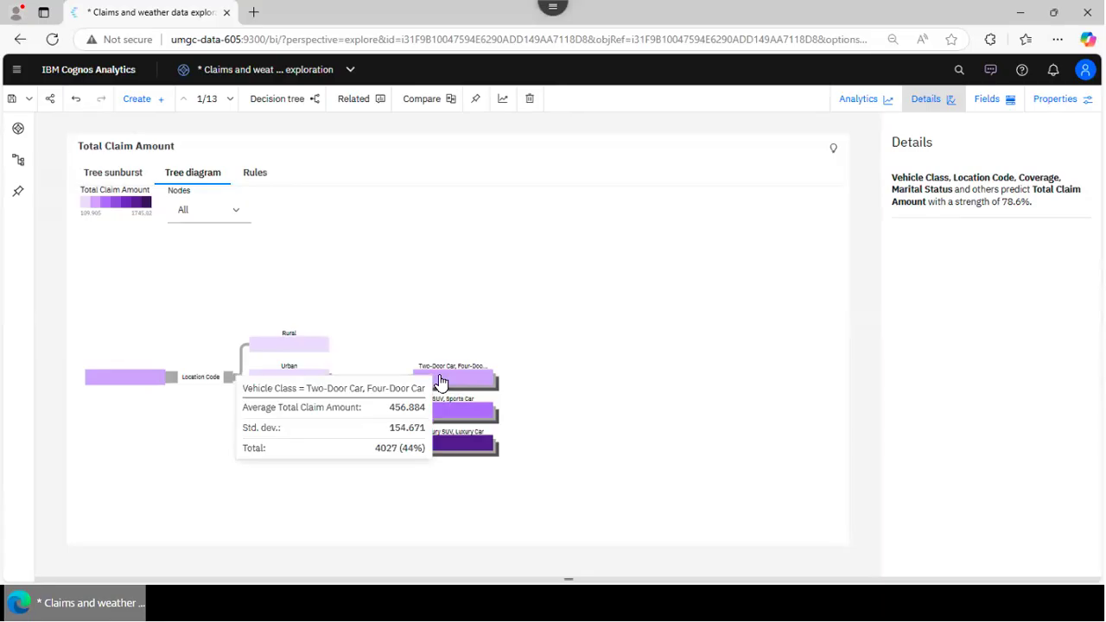
left_click(440, 381)
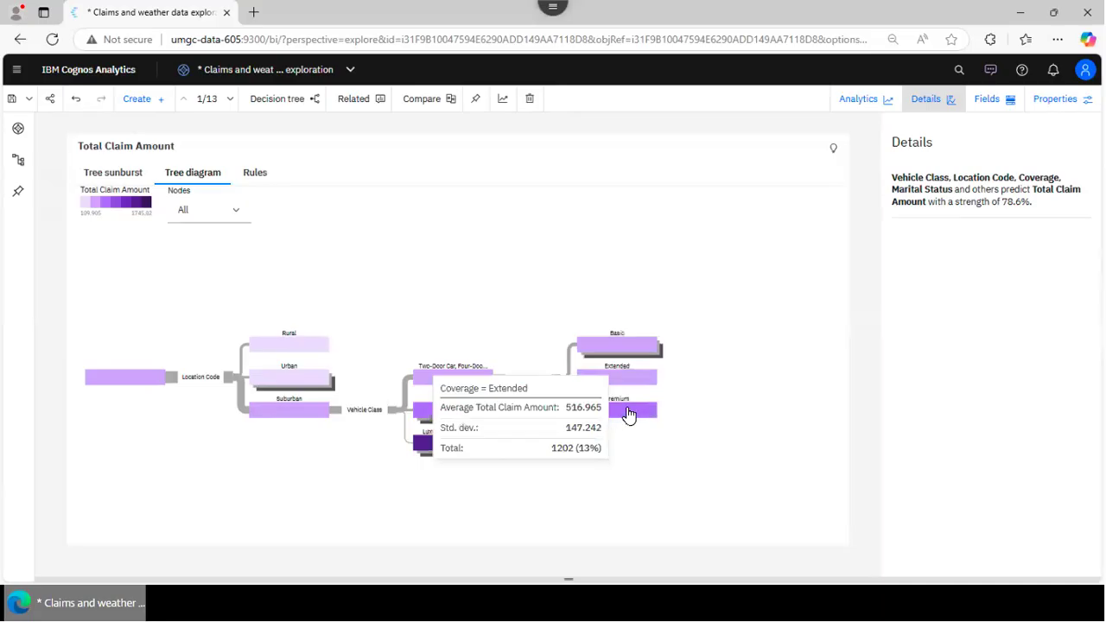
mouse_move(628, 412)
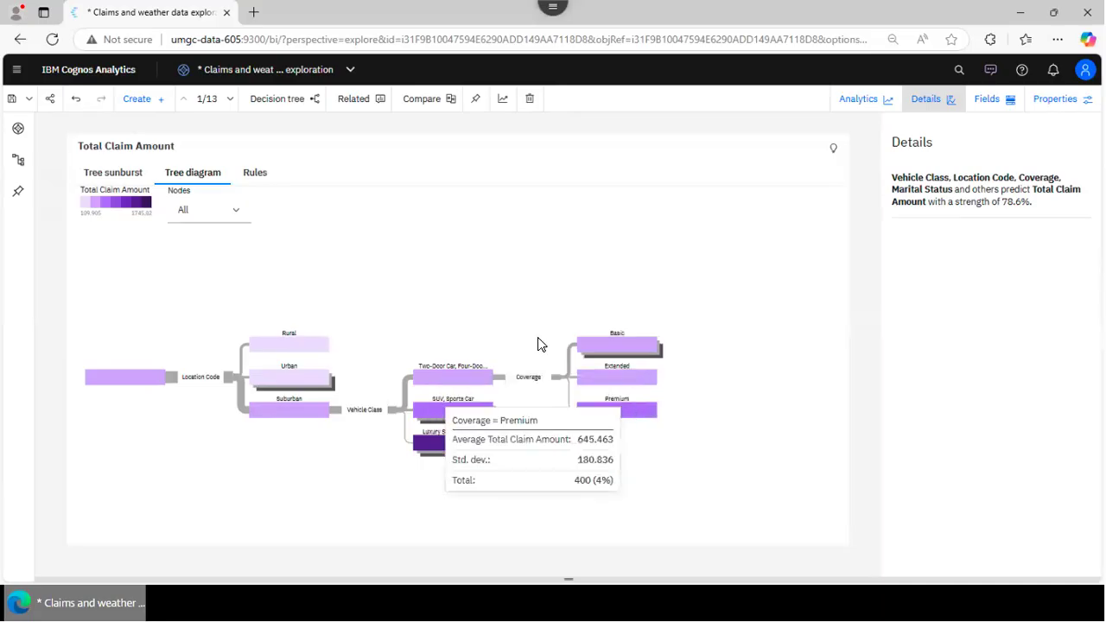
Step: Expand the Basic coverage node and inspect the Married, Divorced and Single nodes beneath it
left_click(643, 348)
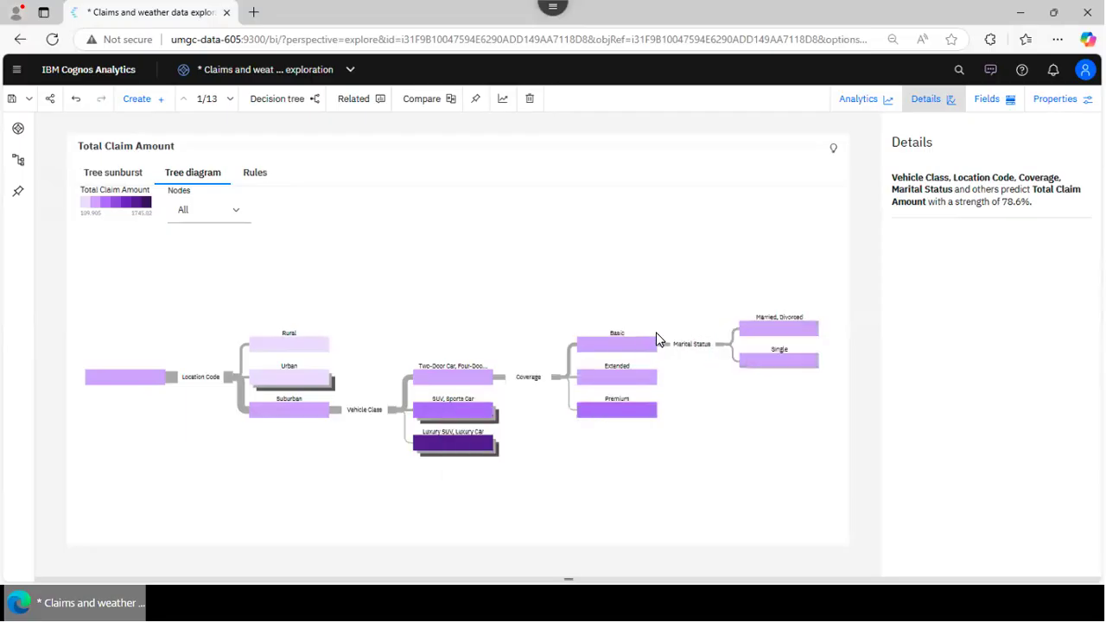
left_click(792, 329)
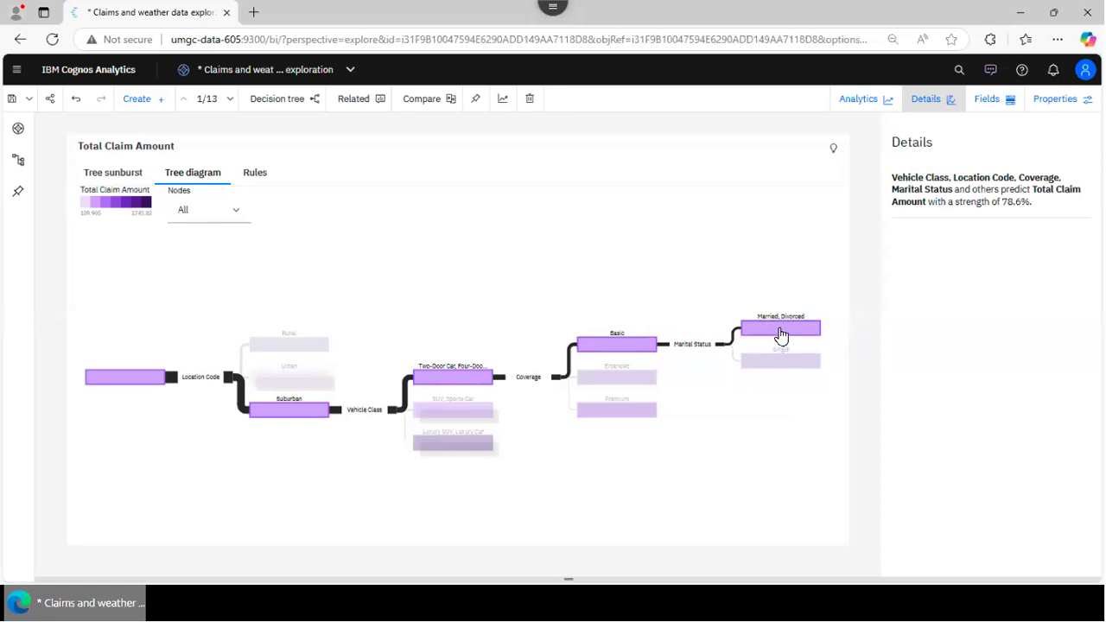
mouse_move(782, 333)
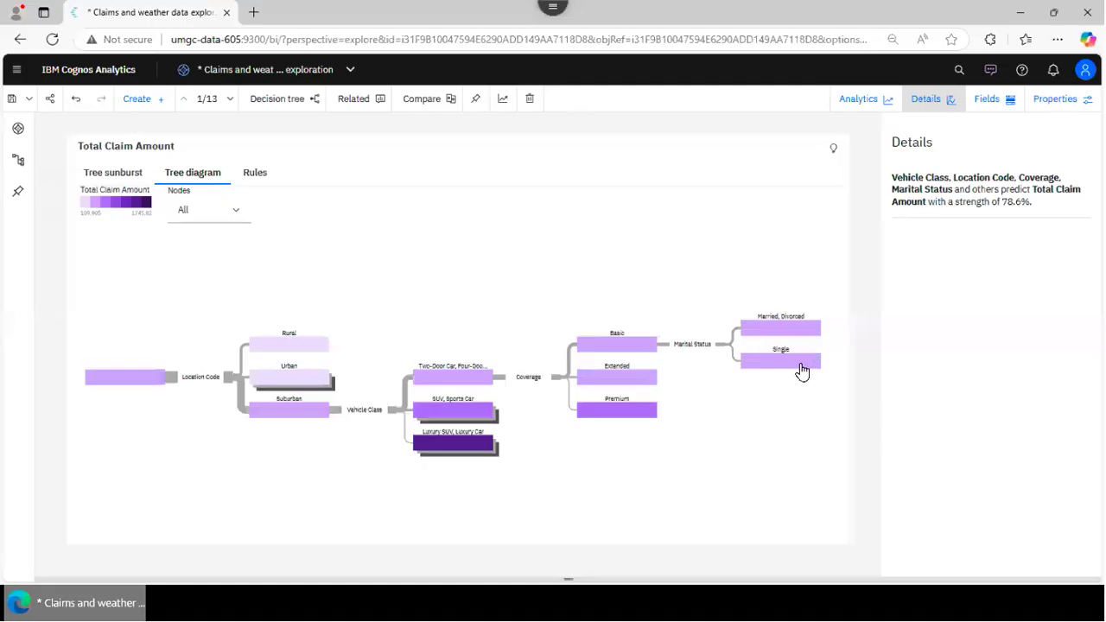
mouse_move(793, 373)
Step: Collapse the Basic, Two-Door Car, Four-Door Car and Suburban nodes back to the three location nodes
left_click(616, 346)
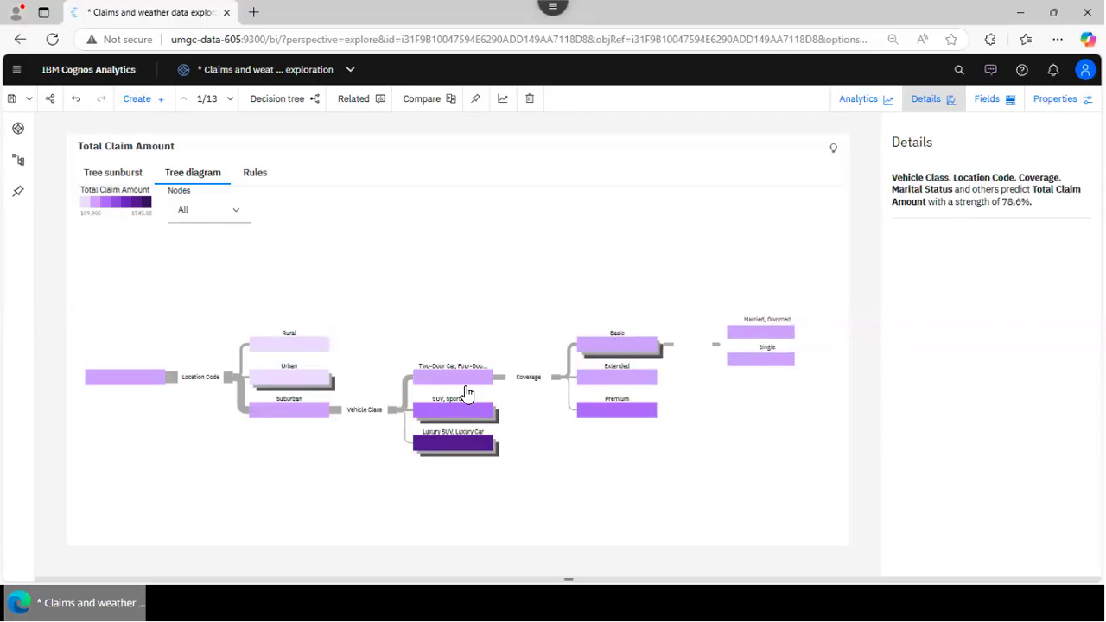
left_click(444, 373)
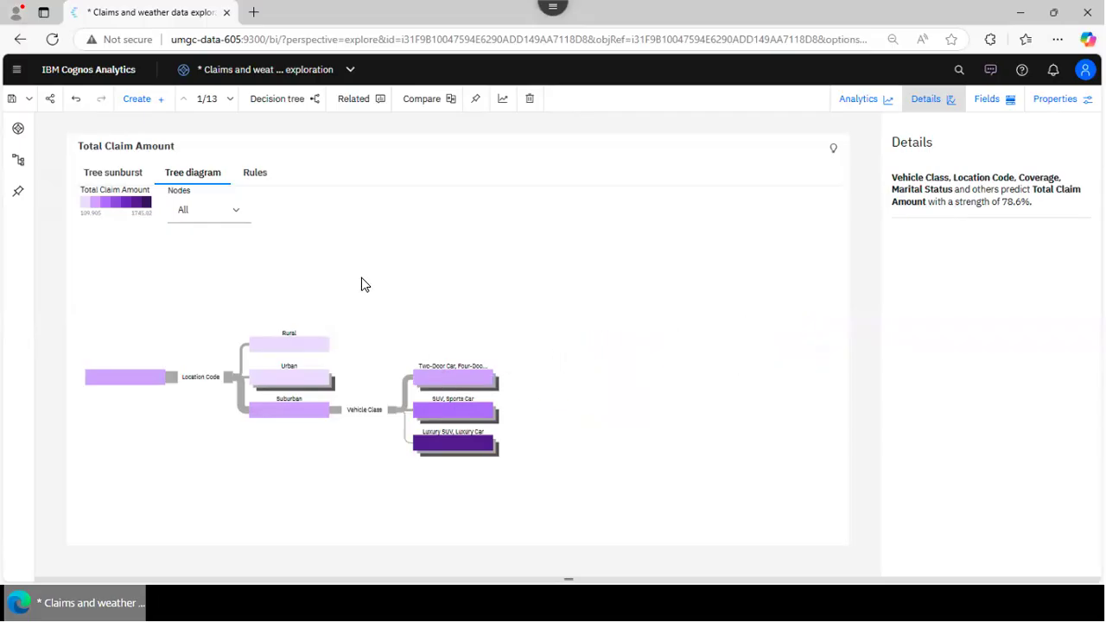
left_click(298, 417)
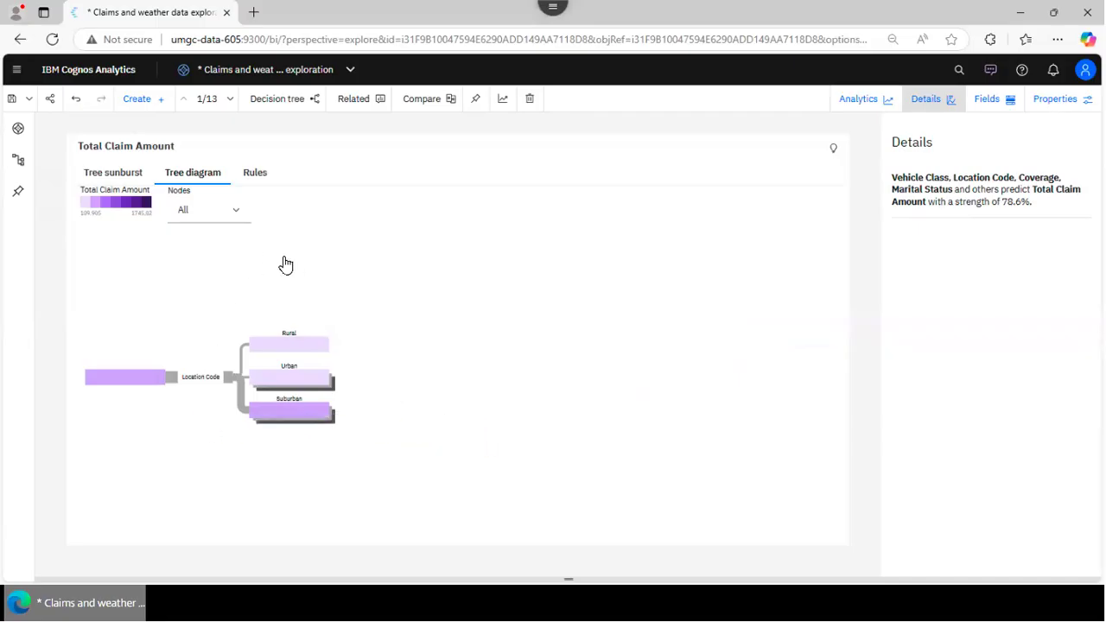
Step: Inspect the Suburban segment's claim details in the tree sunburst and compare the sunburst with the tree diagram
left_click(120, 176)
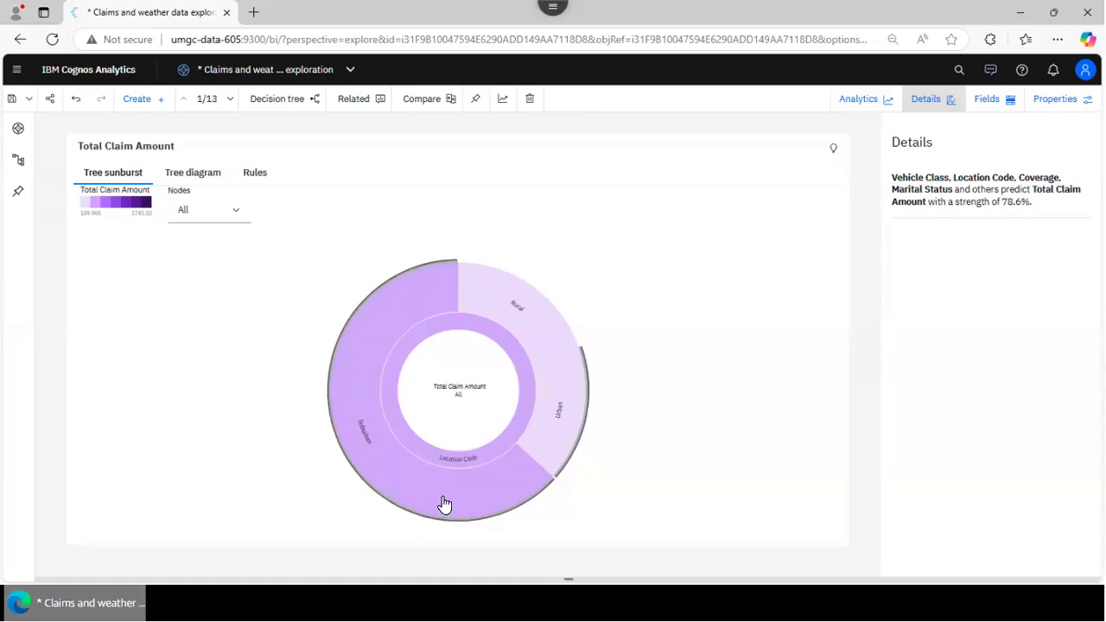
mouse_move(444, 506)
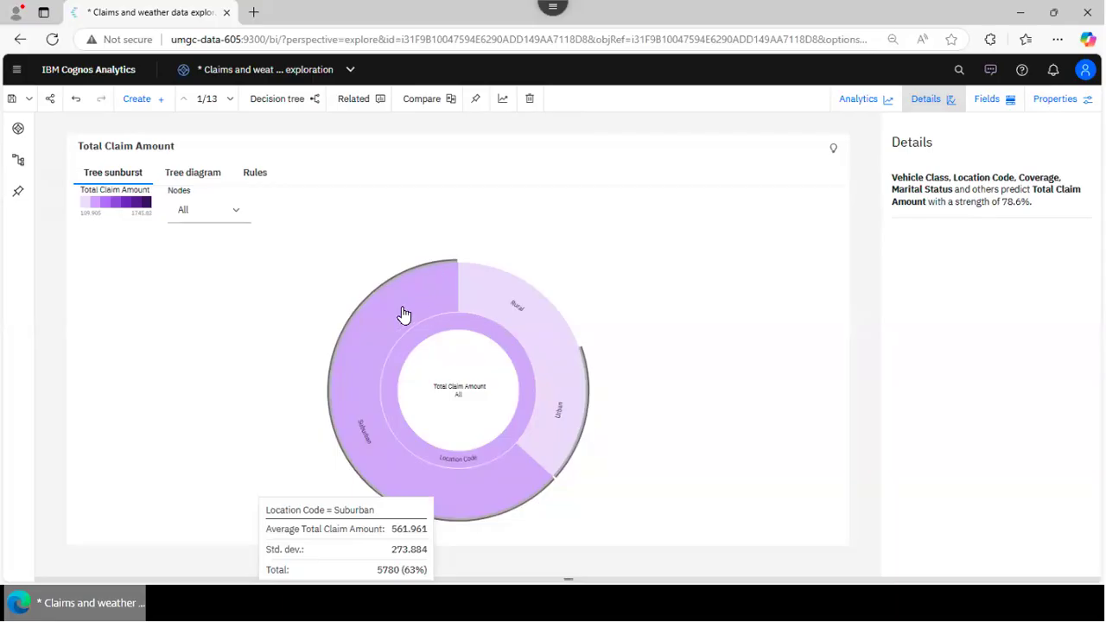
left_click(188, 179)
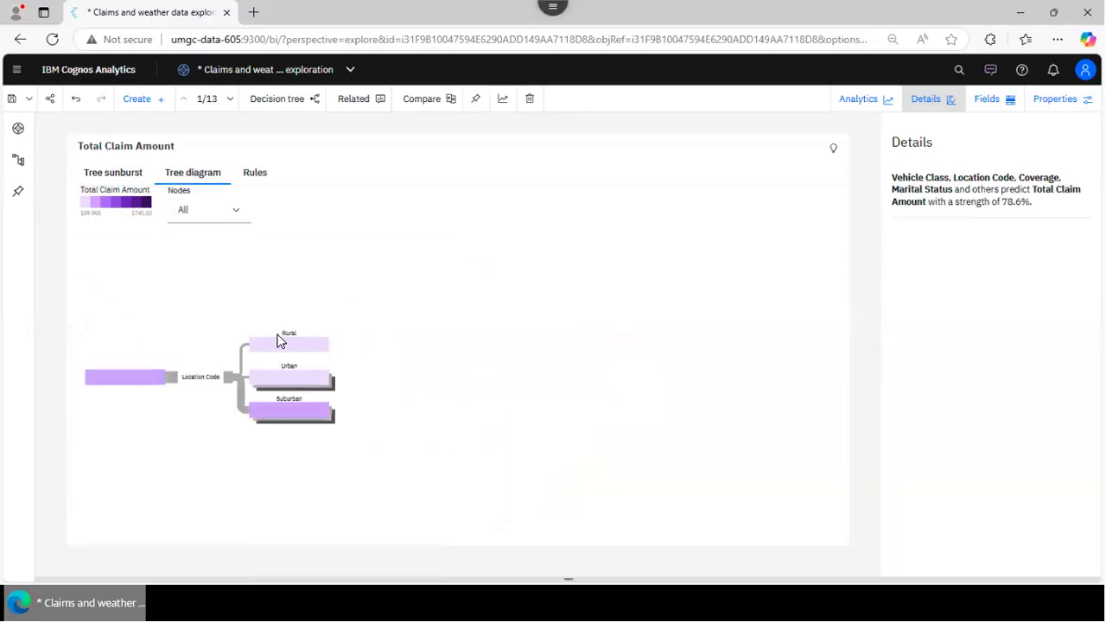
Step: Expand the Suburban segment in the tree sunburst, compare it with the tree diagram, and inspect its vehicle class segments
left_click(121, 174)
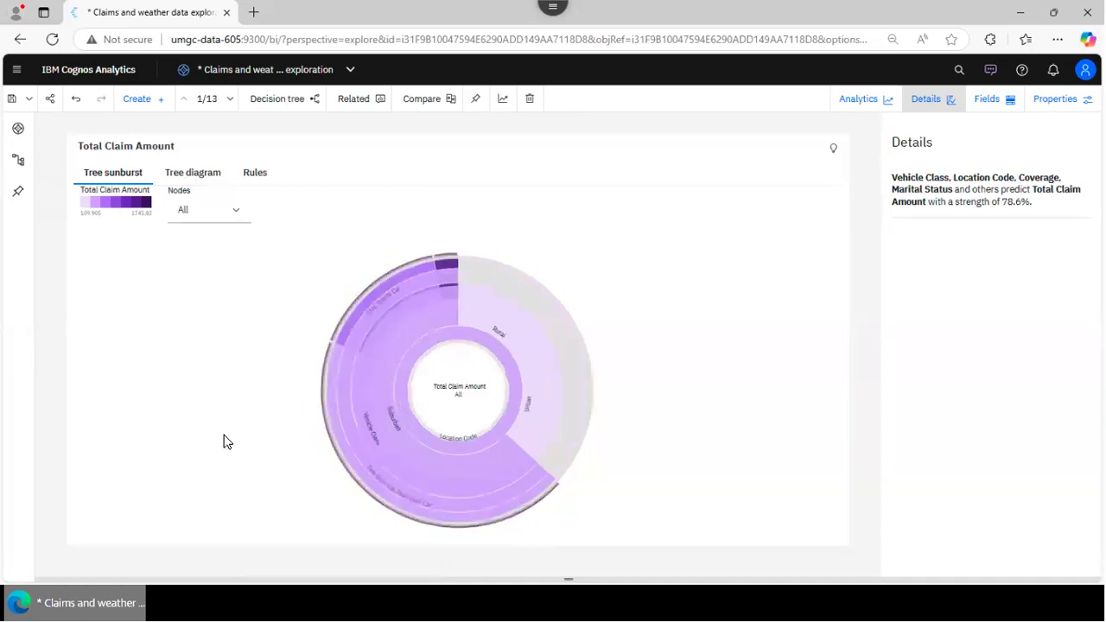
left_click(196, 174)
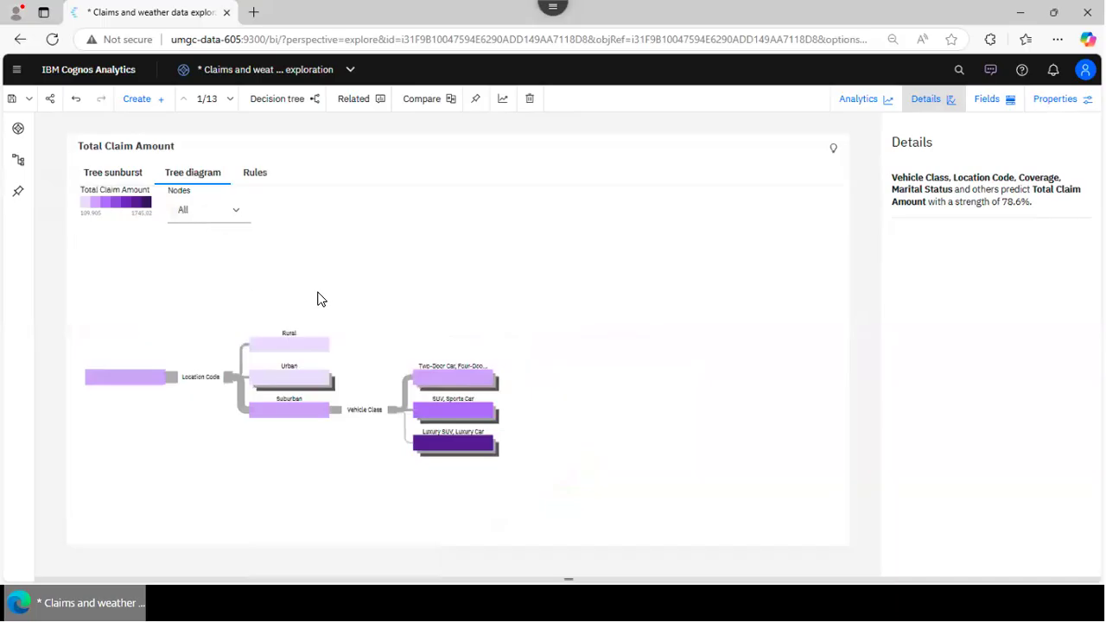
left_click(107, 177)
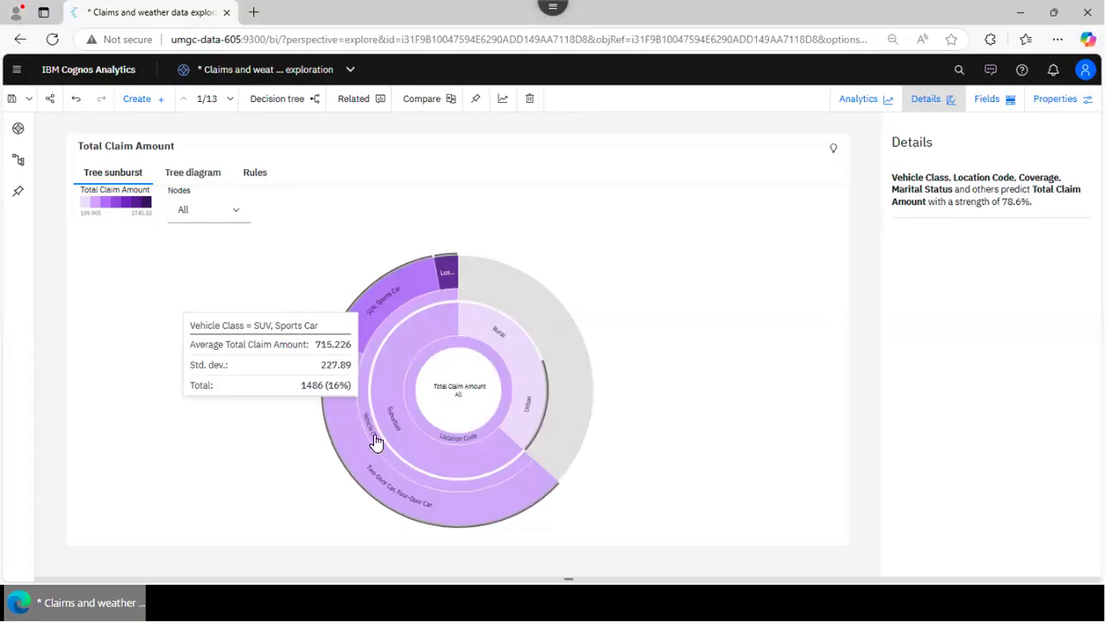
mouse_move(376, 467)
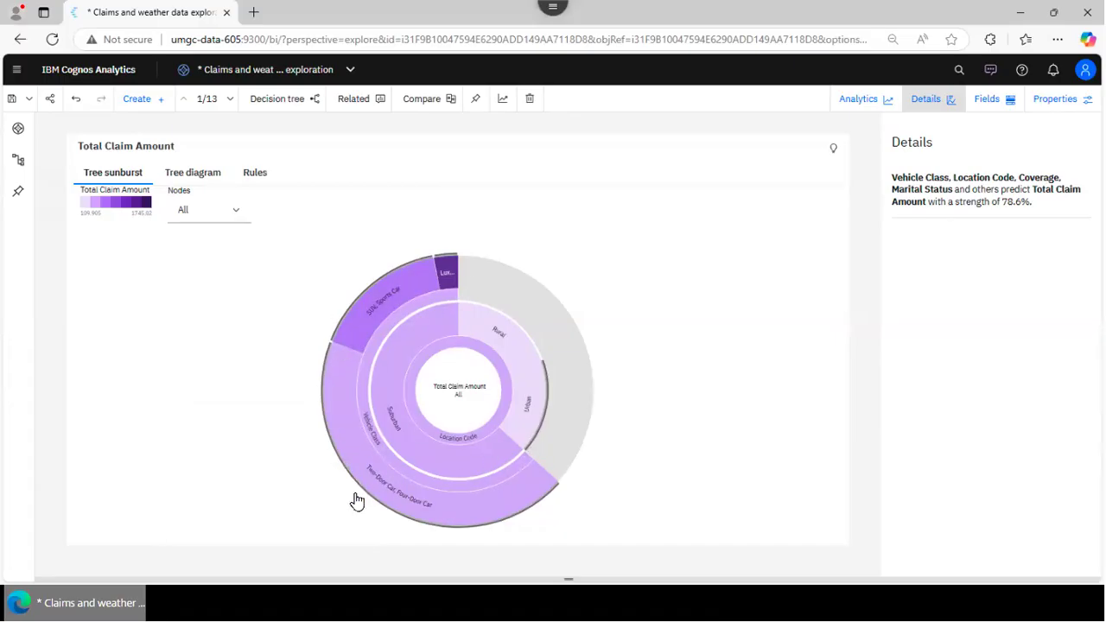
Step: Expand the Two-Door Car, Four-Door Car segment in the sunburst, and briefly expand and collapse its Basic coverage segment
left_click(333, 432)
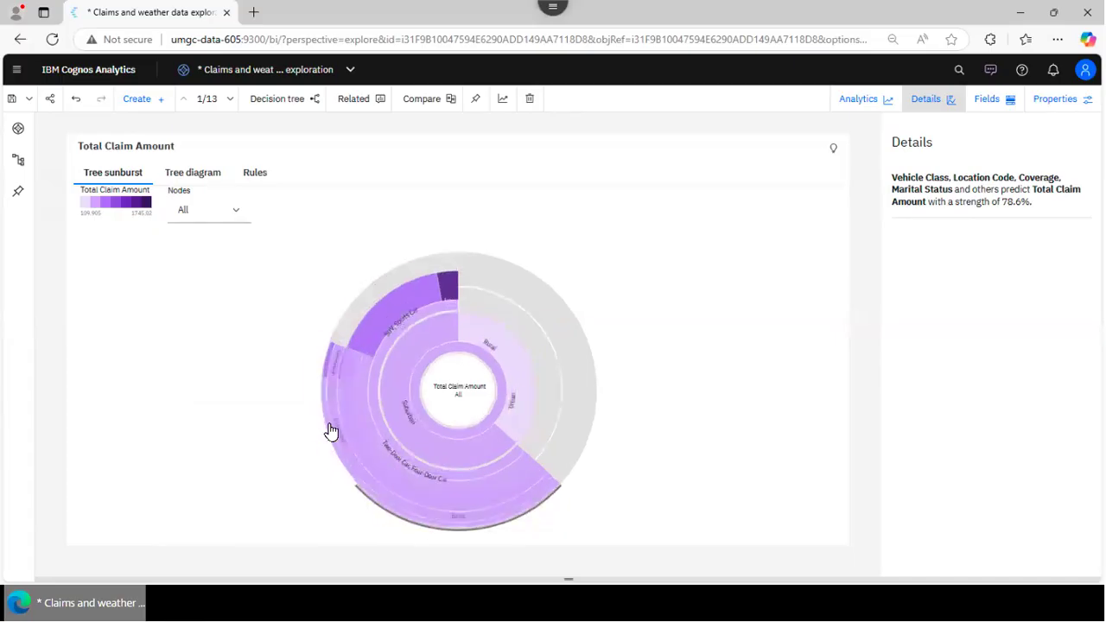
left_click(446, 520)
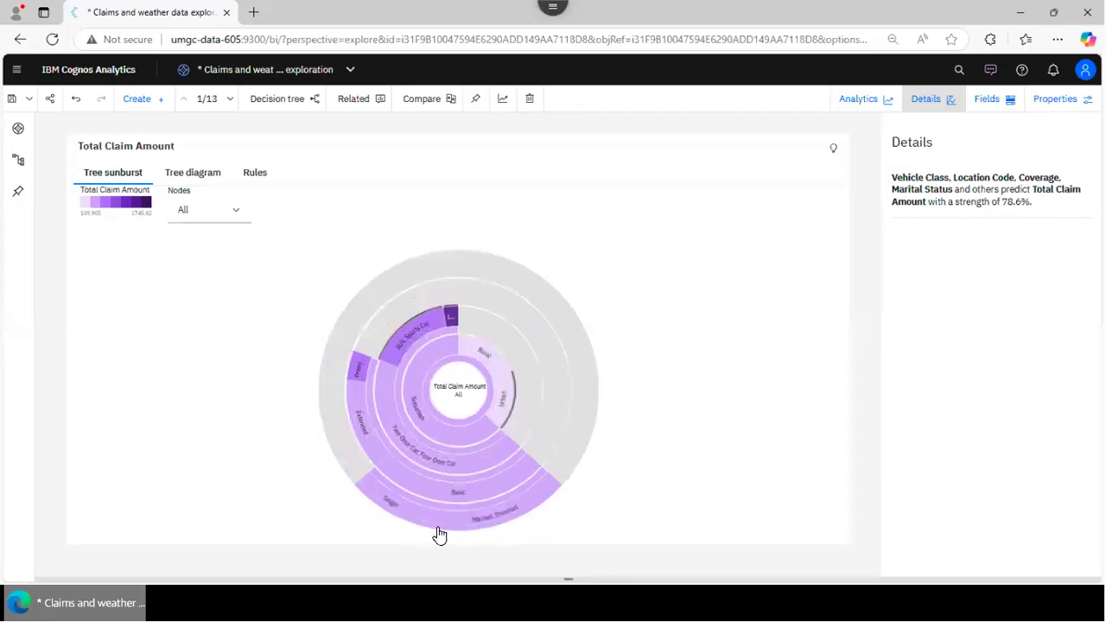
left_click(414, 499)
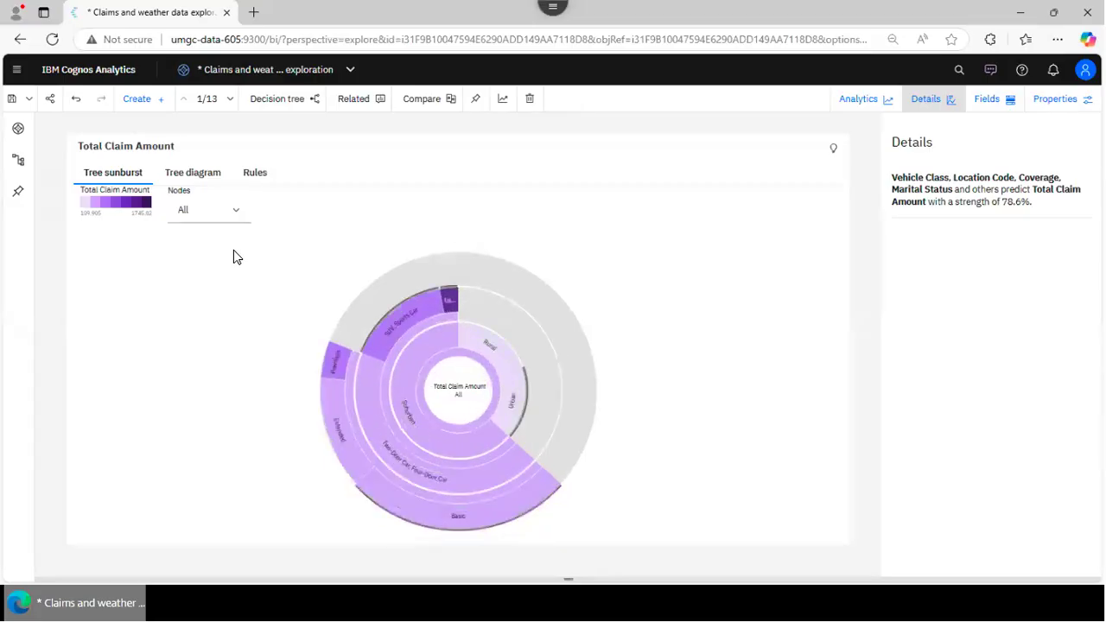
Step: Review the full list of Total Claim Amount decision rules, and return to the tree sunburst
left_click(254, 177)
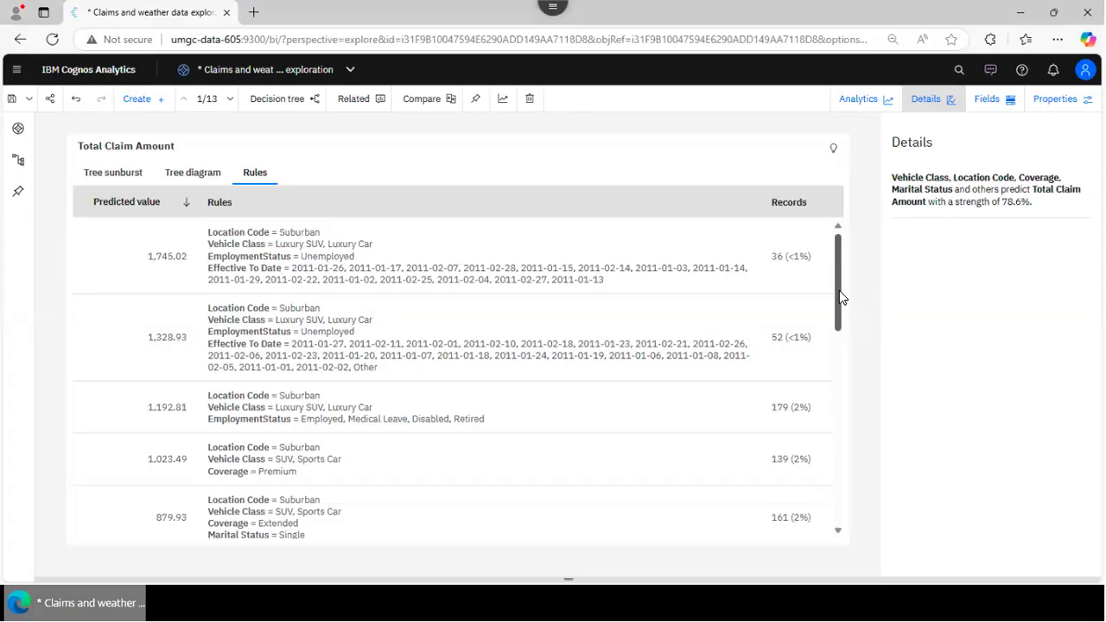
scroll(836, 321, "down", 1)
scroll(847, 430, "down", 10)
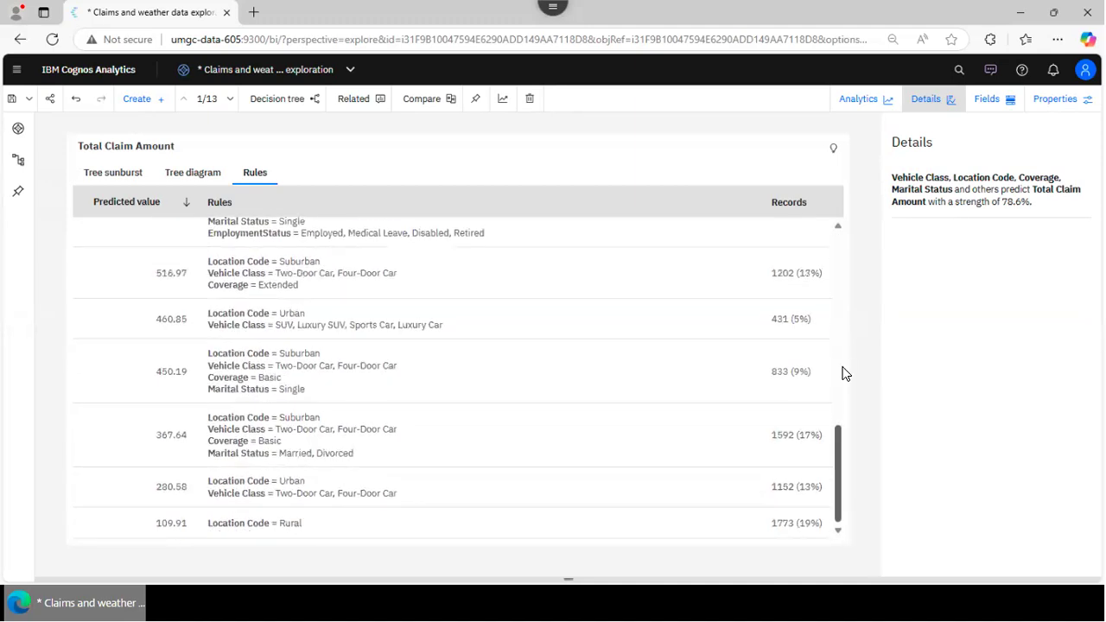
scroll(844, 369, "up", 10)
scroll(777, 225, "up", 1)
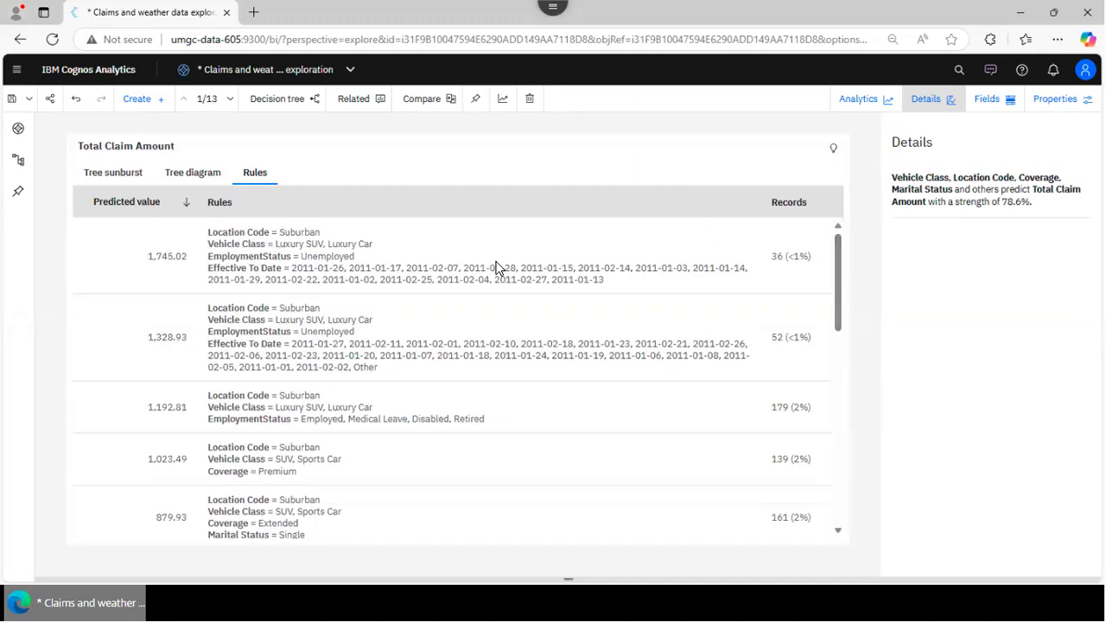
left_click(121, 176)
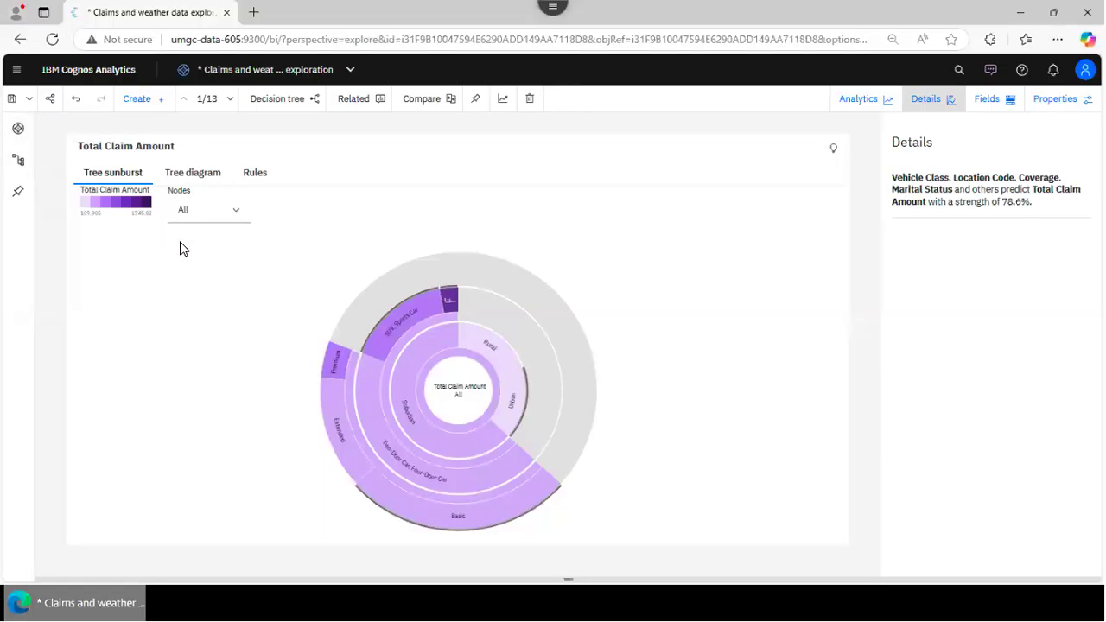
Step: Open the EmploymentStatus decision tree from the exploration's cards list and hide the list to enlarge the diagram
left_click(19, 130)
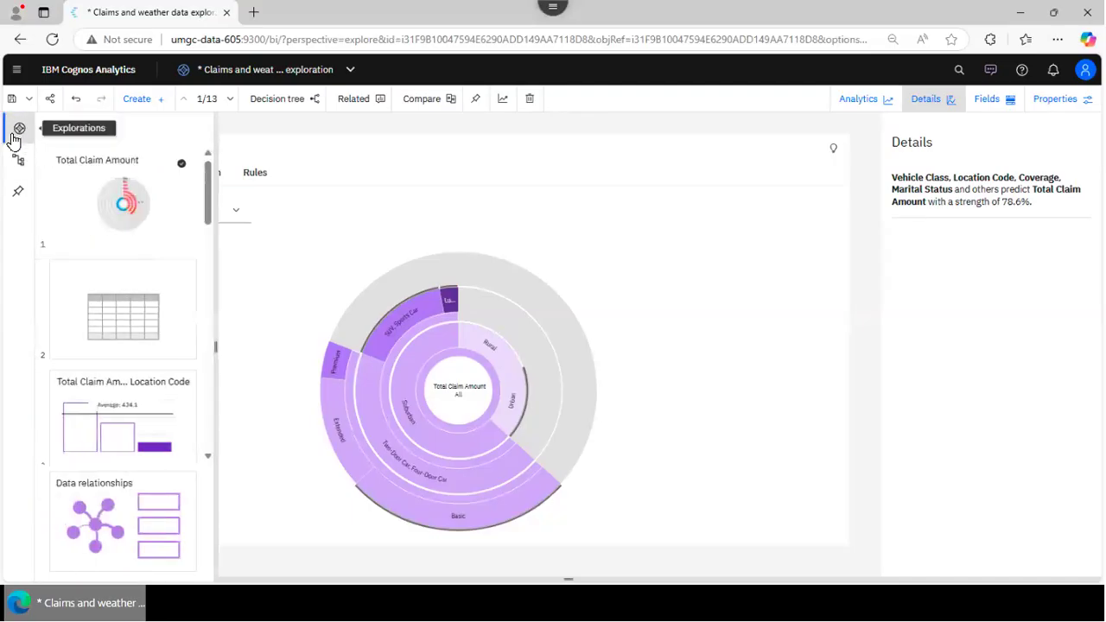
left_click_drag(206, 187, 204, 268)
mouse_move(123, 357)
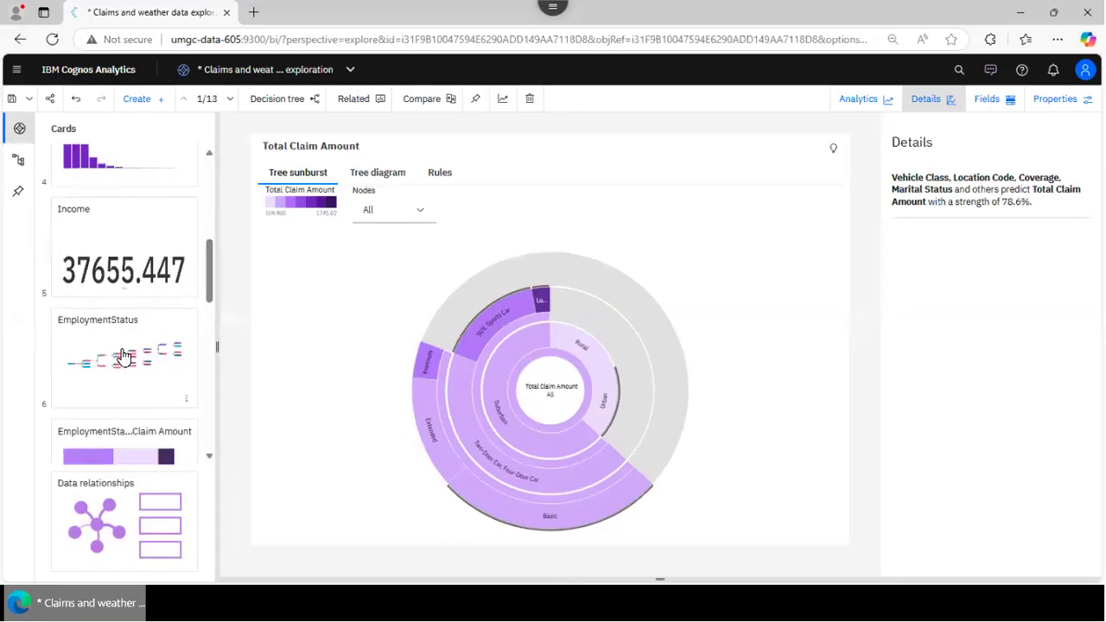
left_click(123, 357)
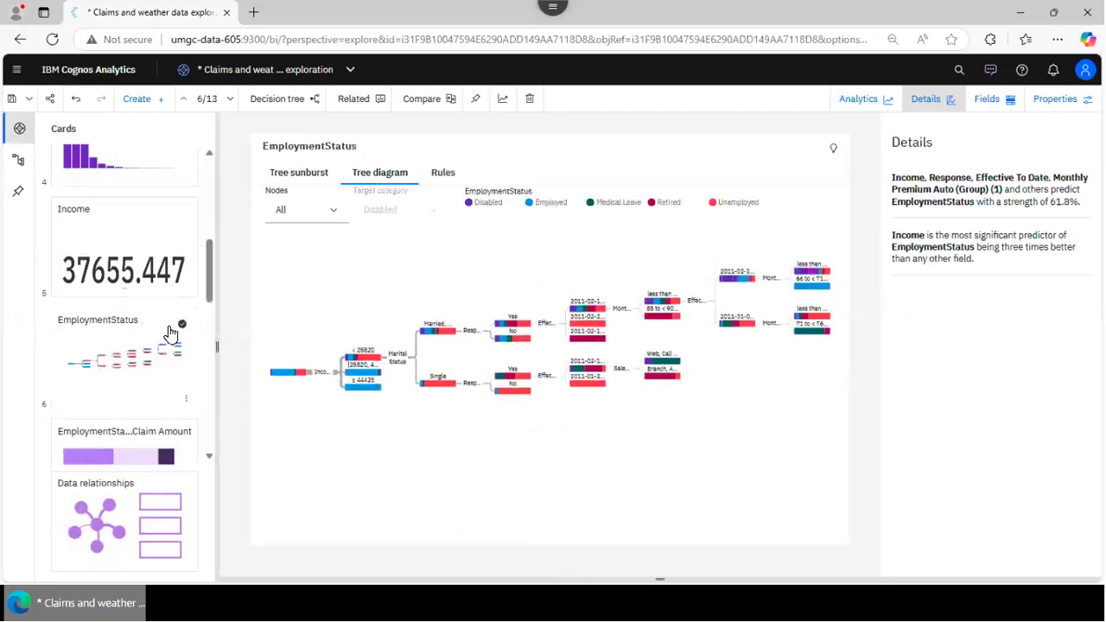
left_click(18, 131)
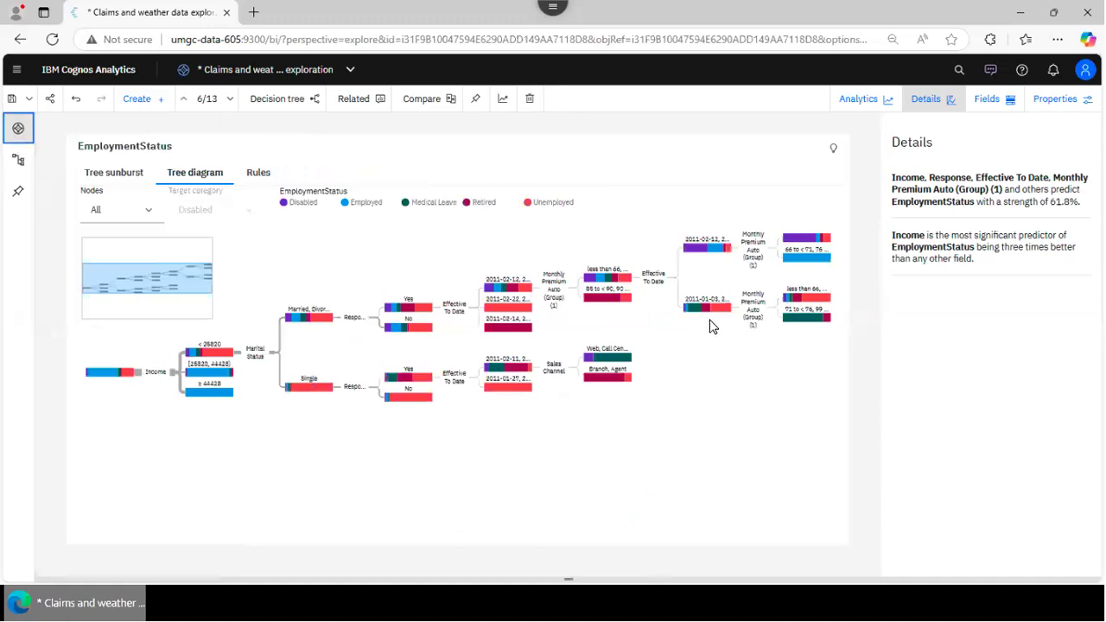
Step: Collapse the EmploymentStatus tree diagram level by level, from the deepest Effective To Date splits back to the three Income nodes
left_click(700, 246)
left_click(700, 250)
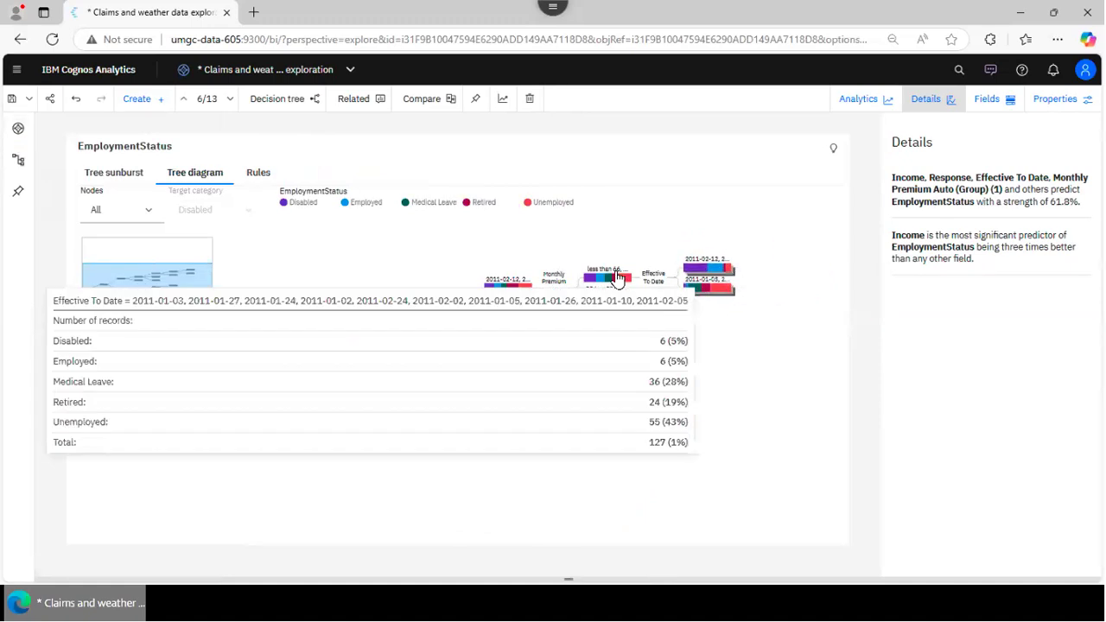
left_click(611, 287)
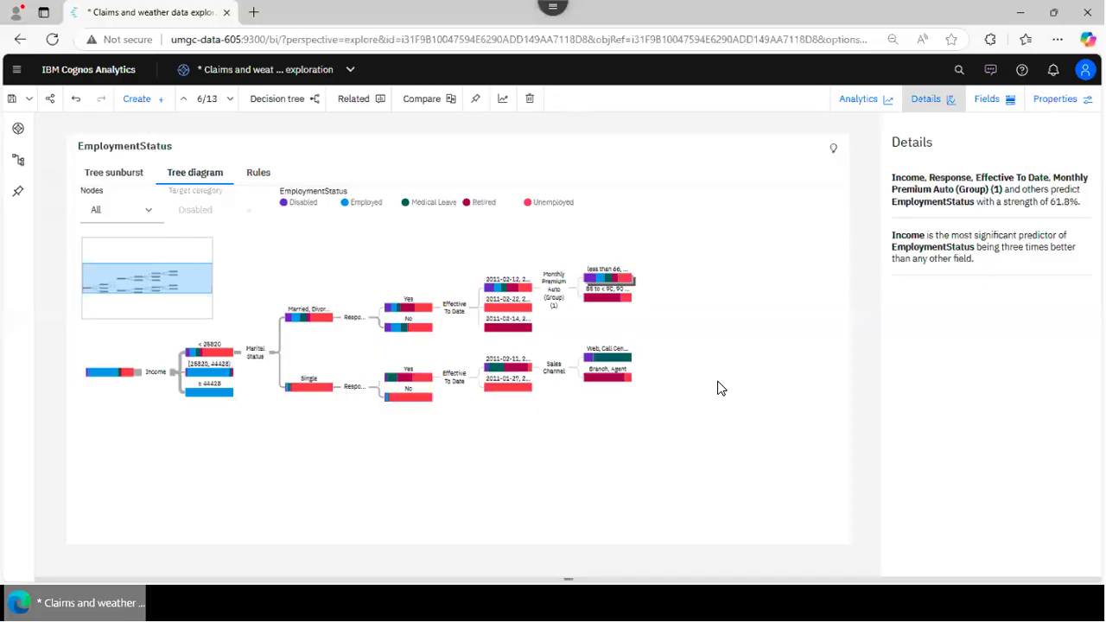
left_click(507, 372)
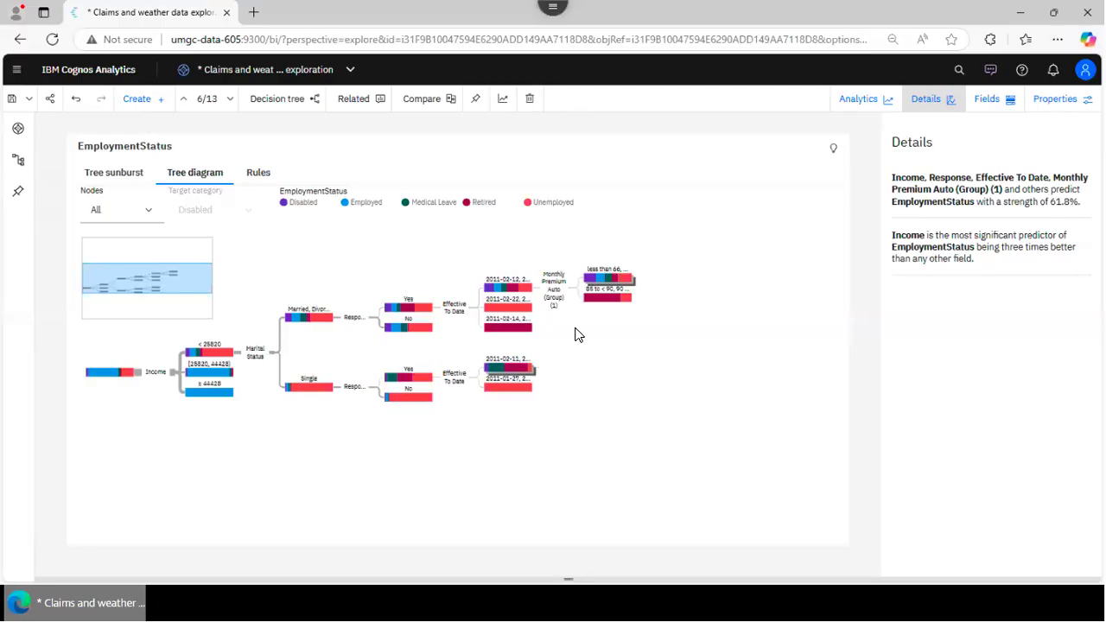
left_click(513, 292)
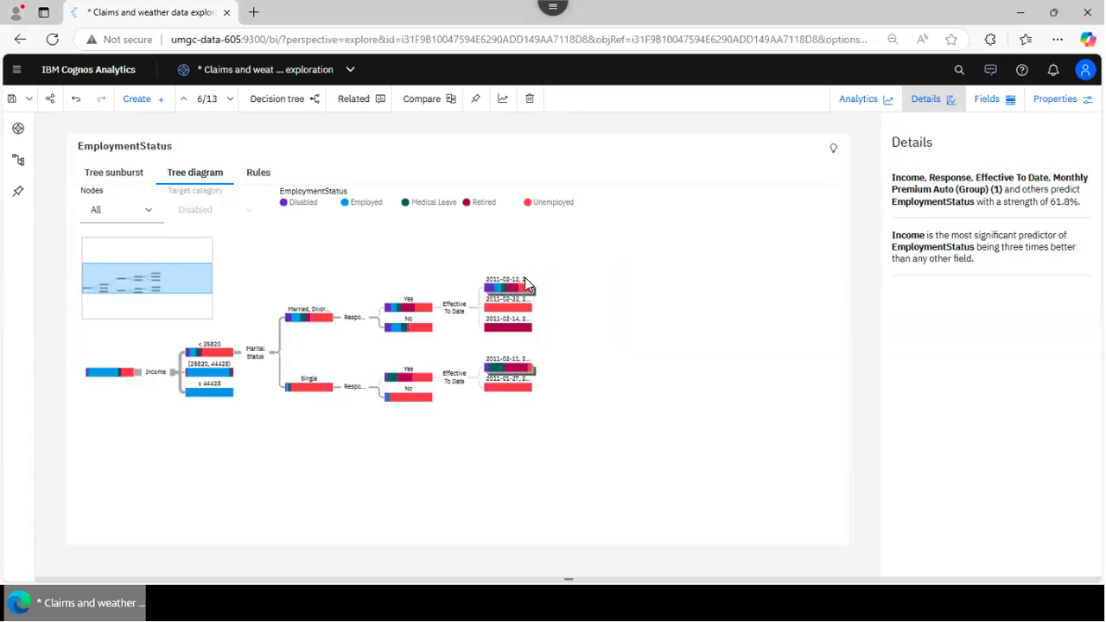
left_click(402, 312)
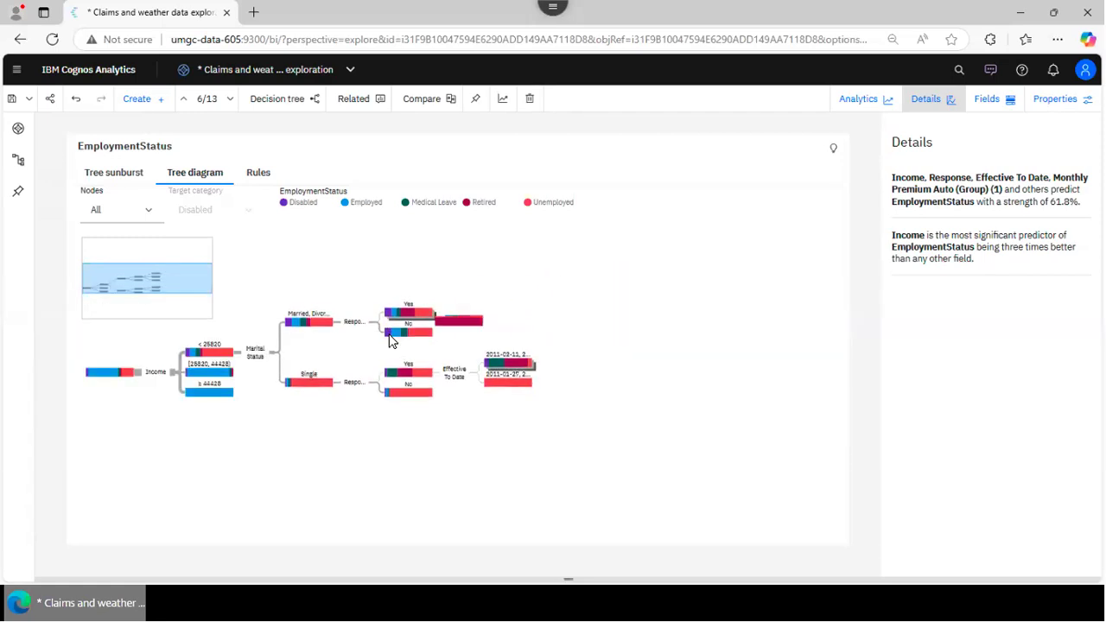
left_click(302, 326)
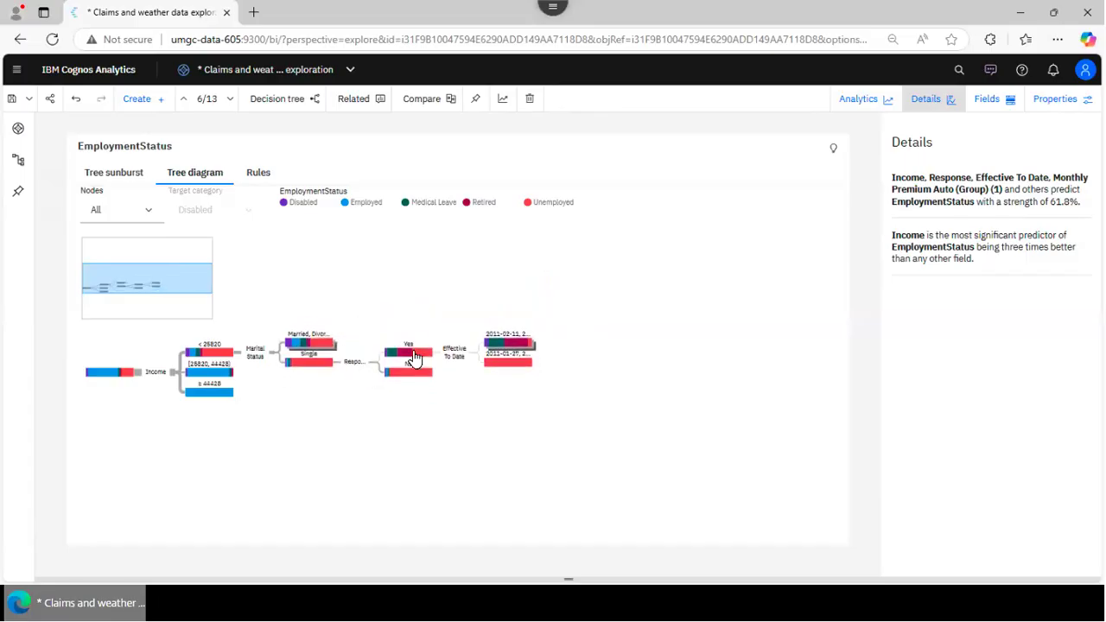
left_click(316, 372)
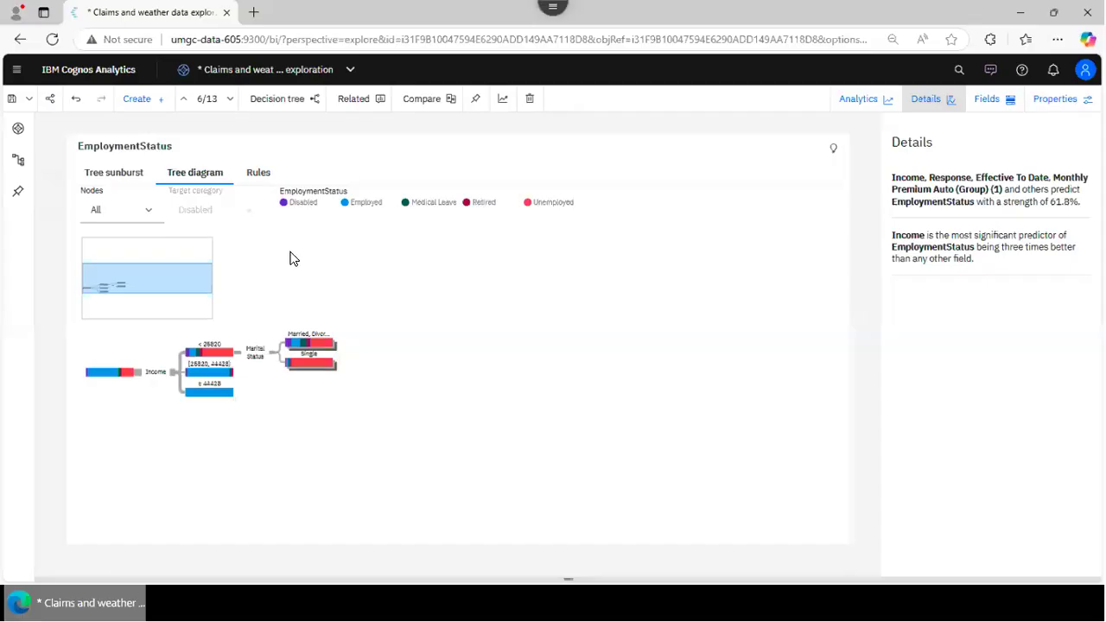
left_click(219, 353)
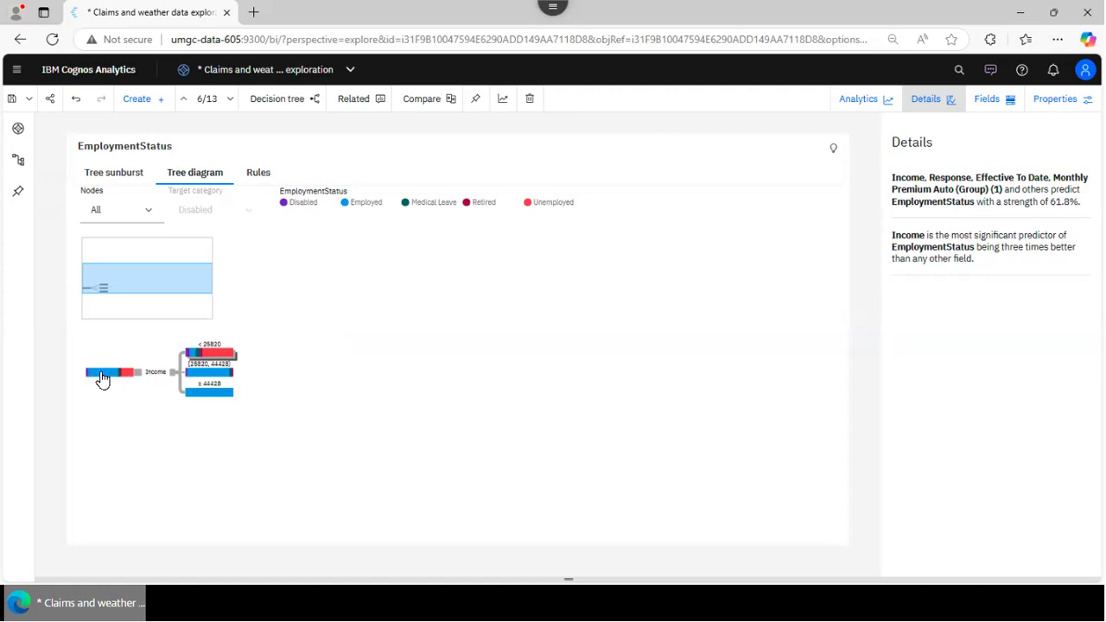
Step: Expand the Income < 25820 and Single nodes, and inspect the record breakdowns of the root, Single and Response = No nodes
mouse_move(102, 379)
left_click(214, 359)
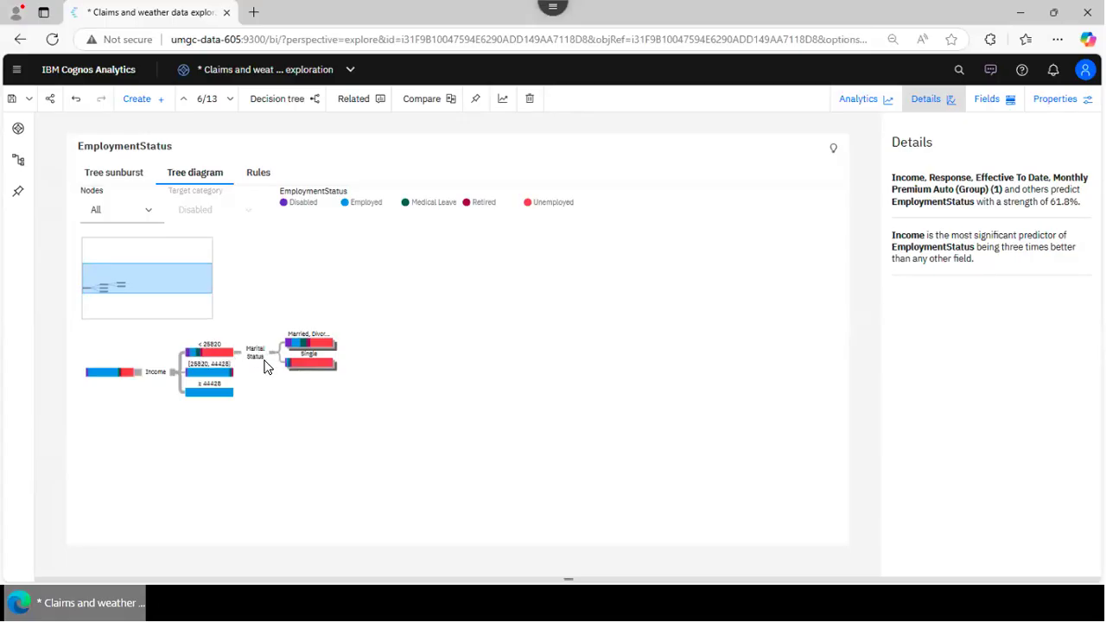
mouse_move(309, 368)
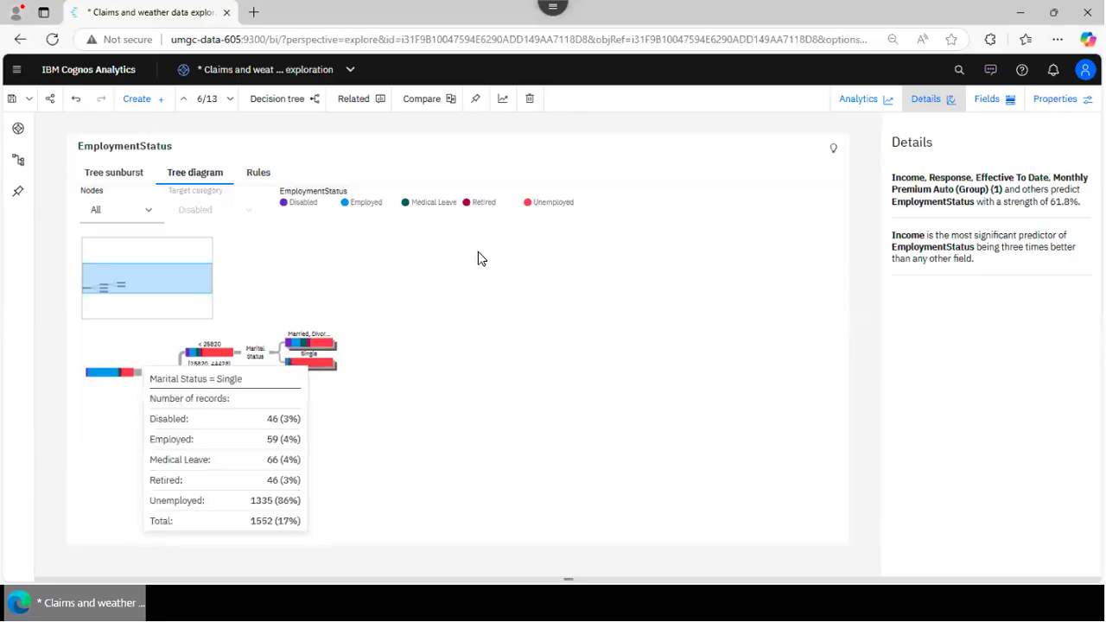
left_click(316, 372)
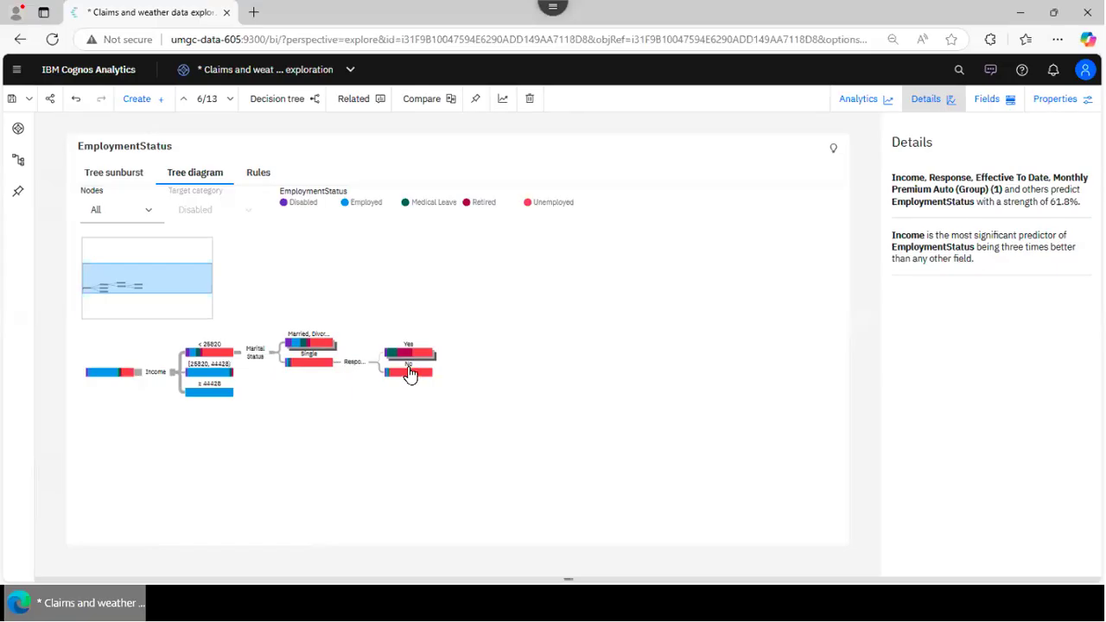
mouse_move(411, 378)
Step: Expand the Response = Yes node and its 2011-02-11 Effective To Date node, and inspect the record breakdowns down to Sales Channel
left_click(411, 353)
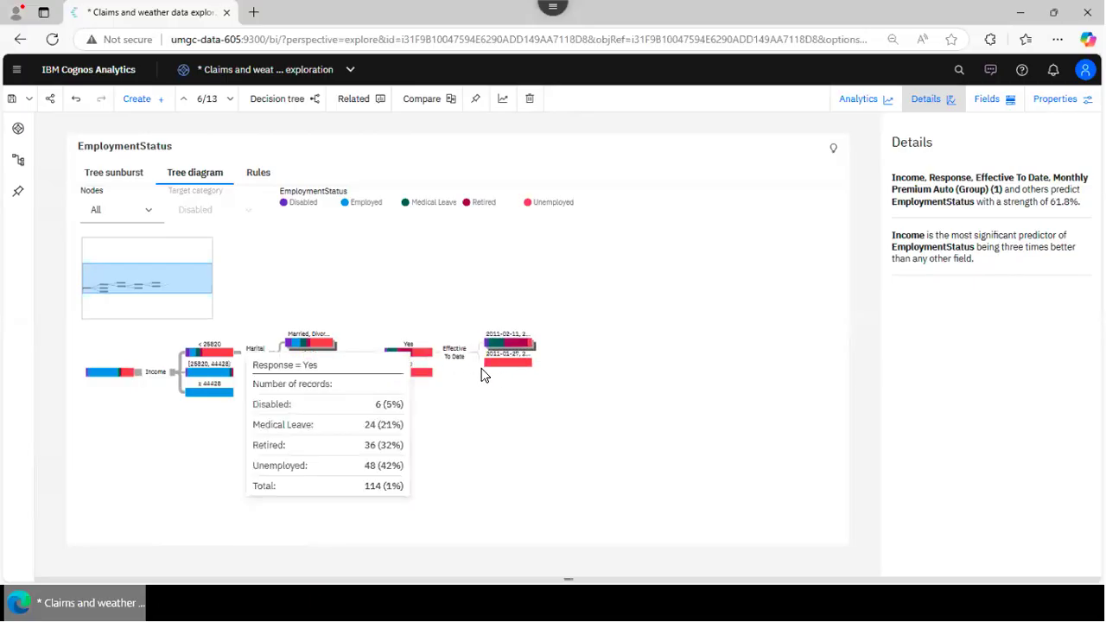
mouse_move(507, 369)
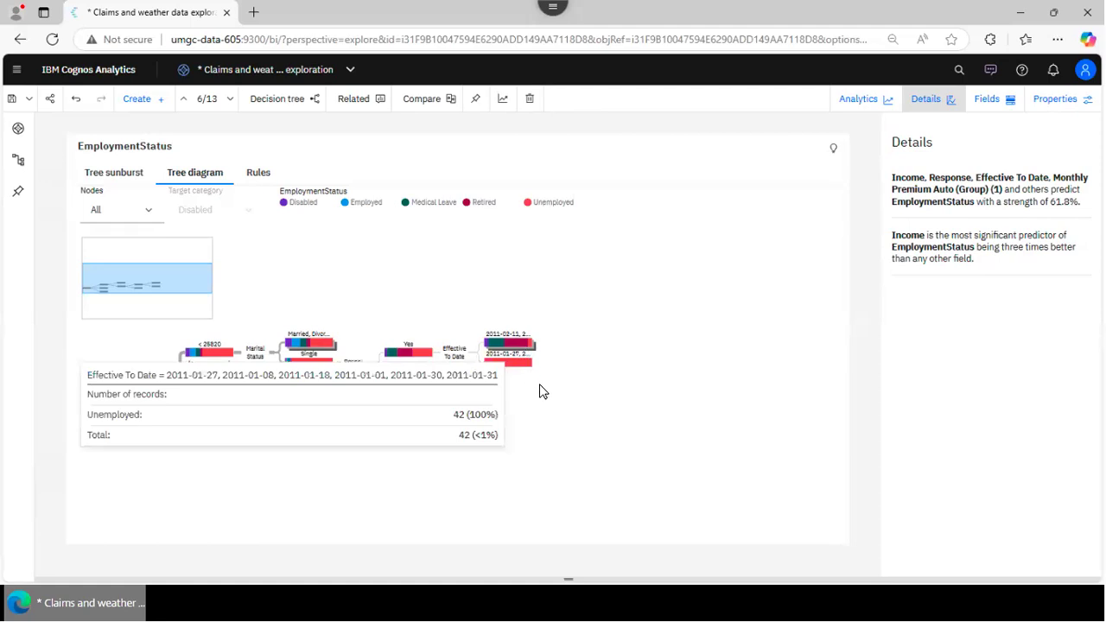
mouse_move(512, 343)
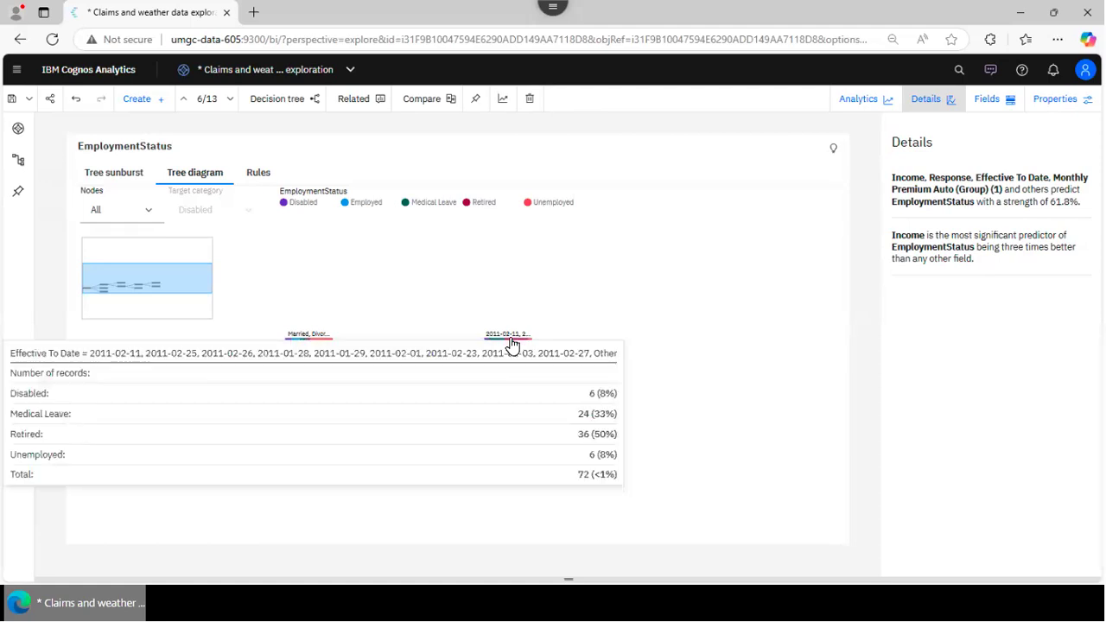
left_click(518, 349)
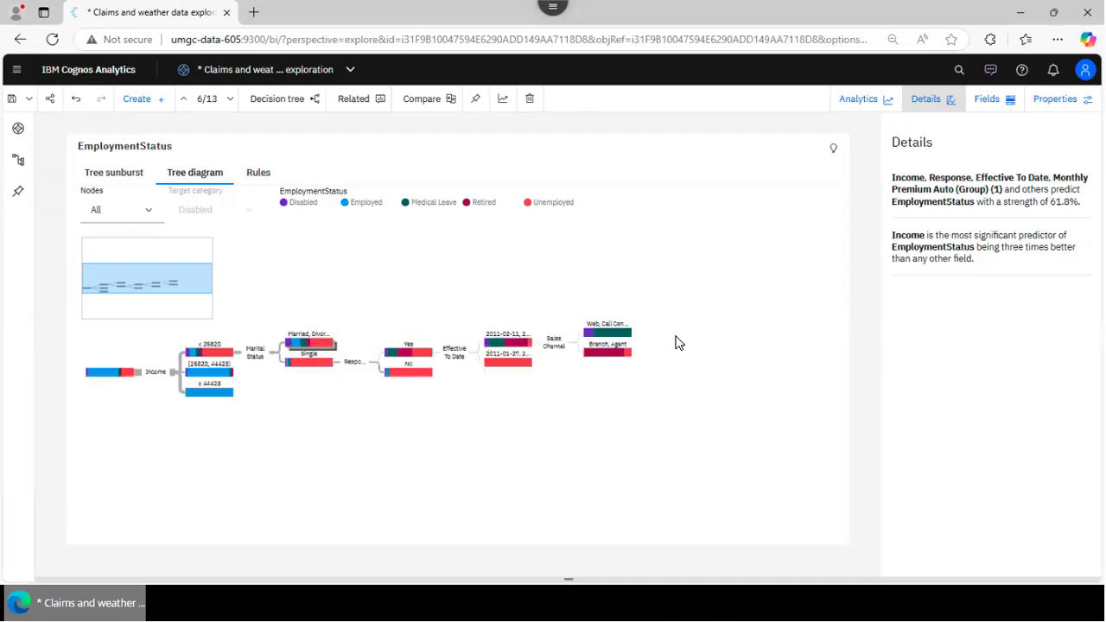
mouse_move(622, 337)
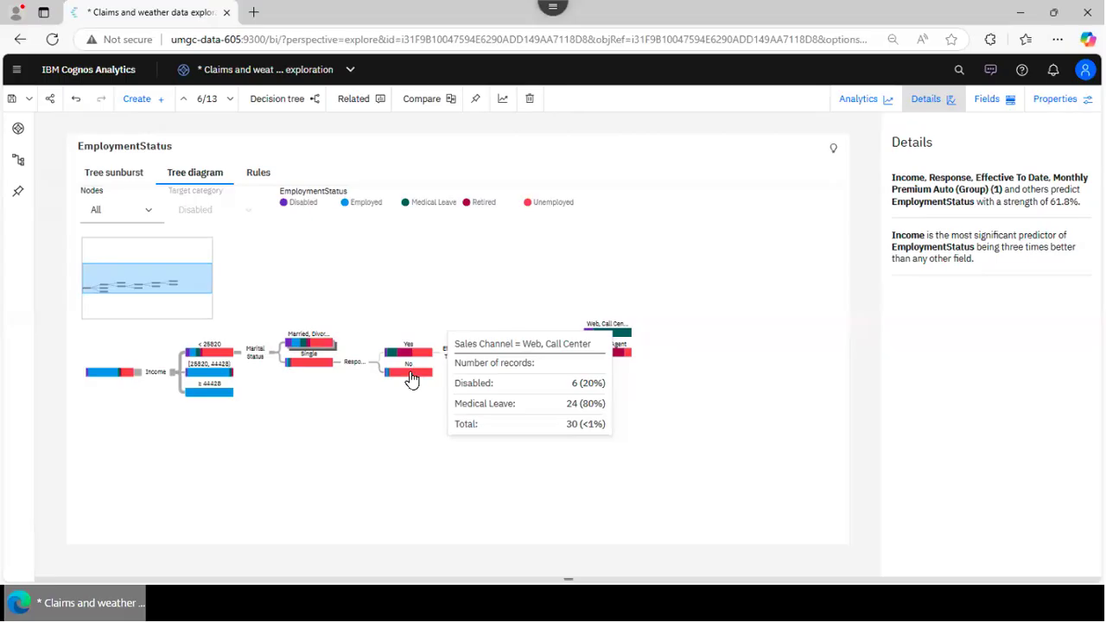
Step: Expand the Married, Divorced node in the tree diagram, and show the EmploymentStatus tree as a sunburst
left_click(309, 342)
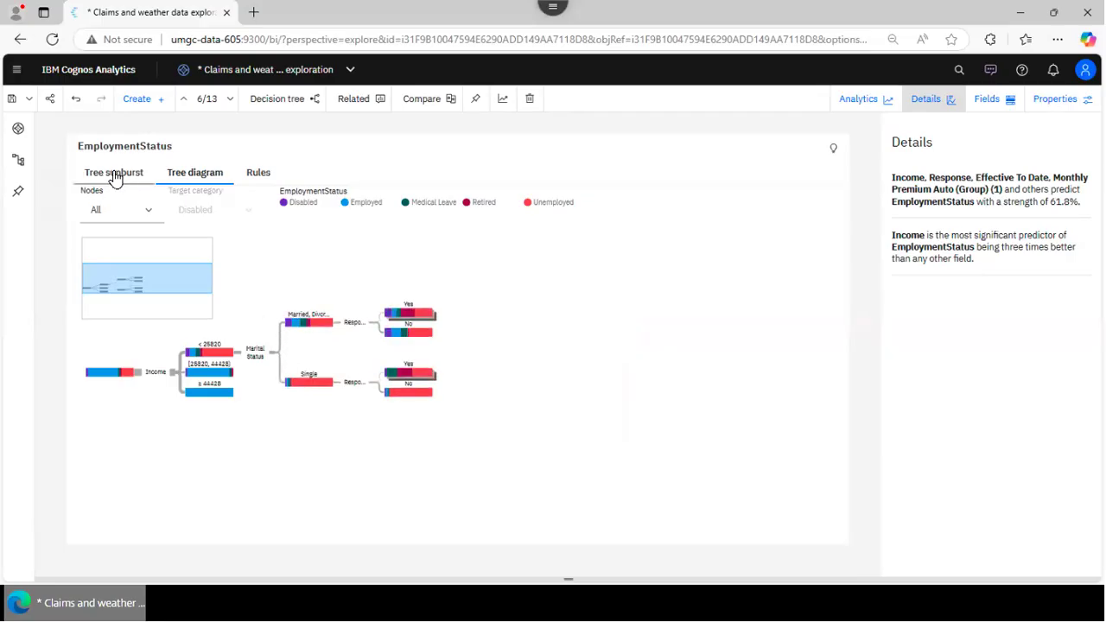
left_click(115, 177)
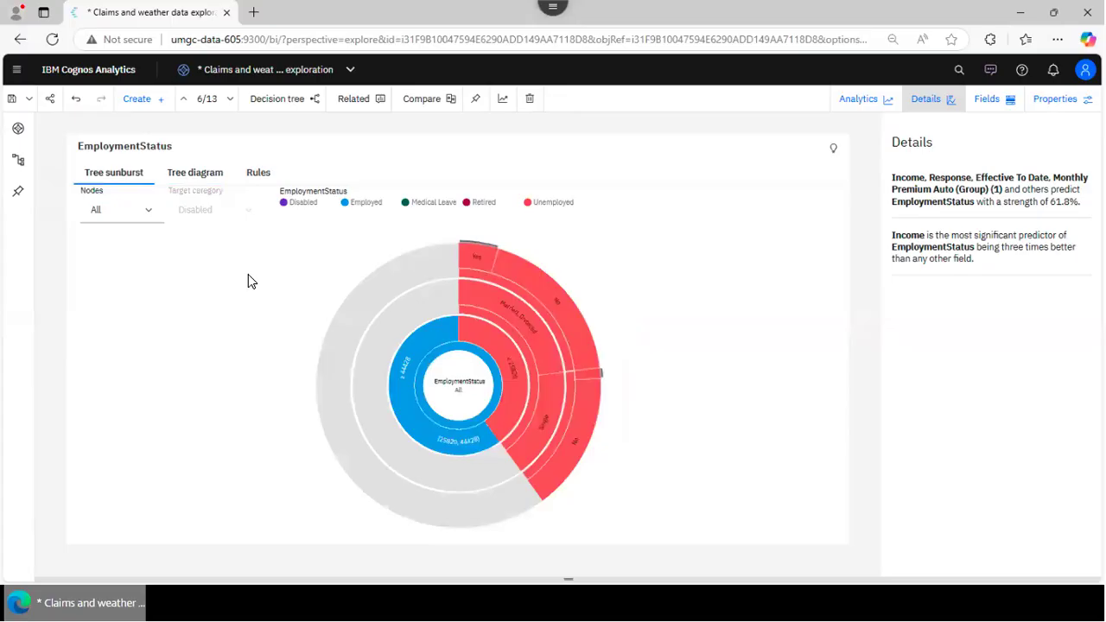
Step: Review the list of EmploymentStatus decision rules and return to its beginning
left_click(257, 175)
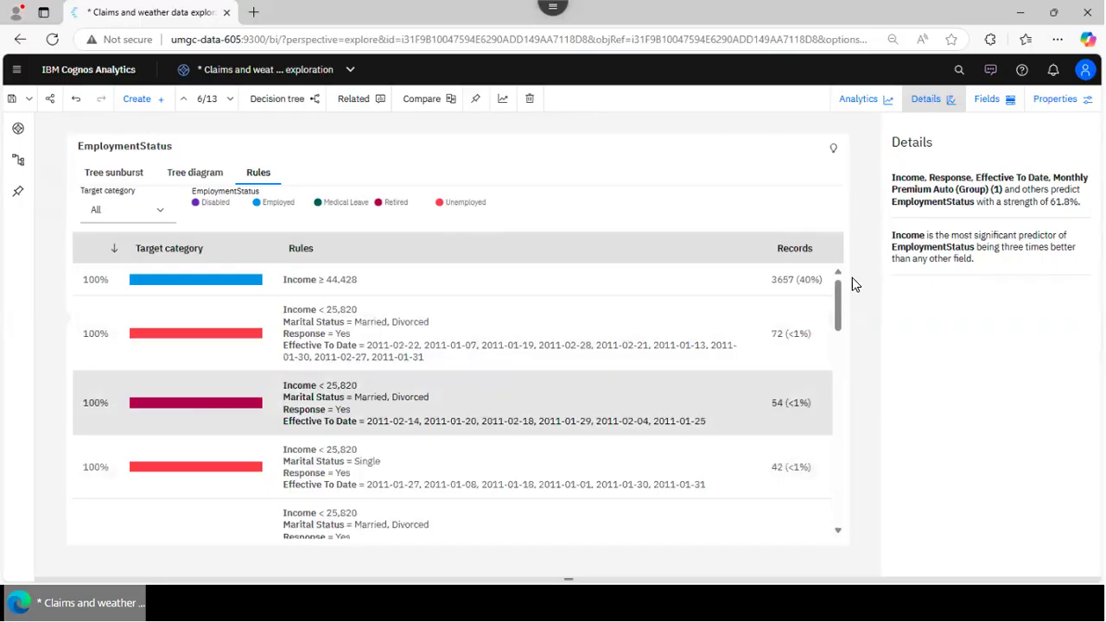
scroll(835, 311, "down", 1)
left_click_drag(835, 310, 841, 375)
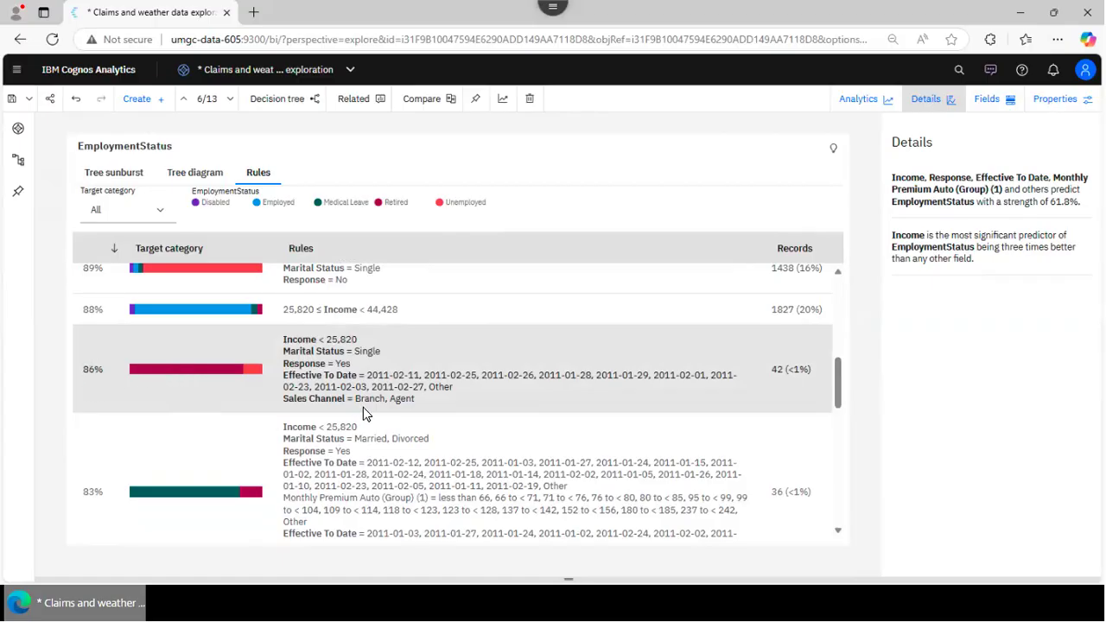
left_click_drag(838, 376, 847, 207)
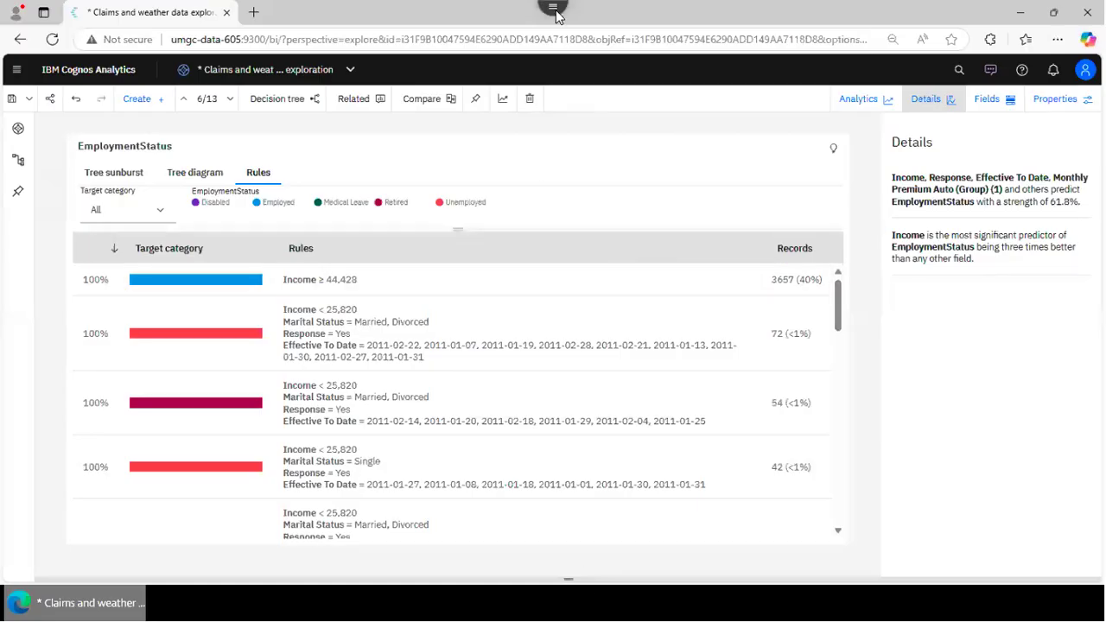
Step: Leave the remote session's full-screen view and preview the open PowerPoint presentation
left_click(553, 54)
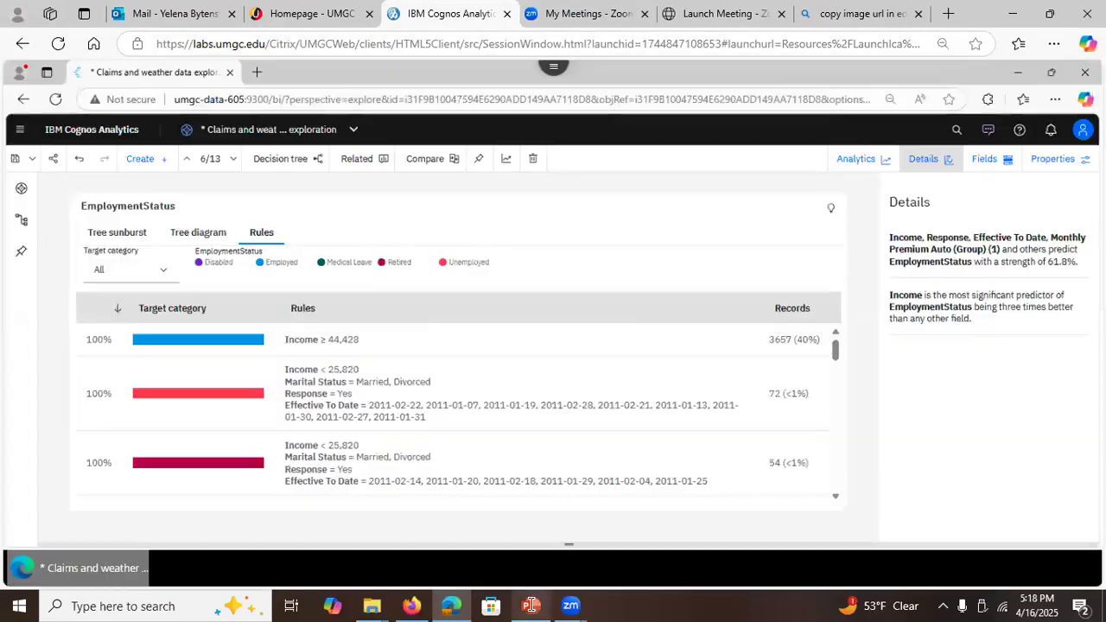
mouse_move(531, 604)
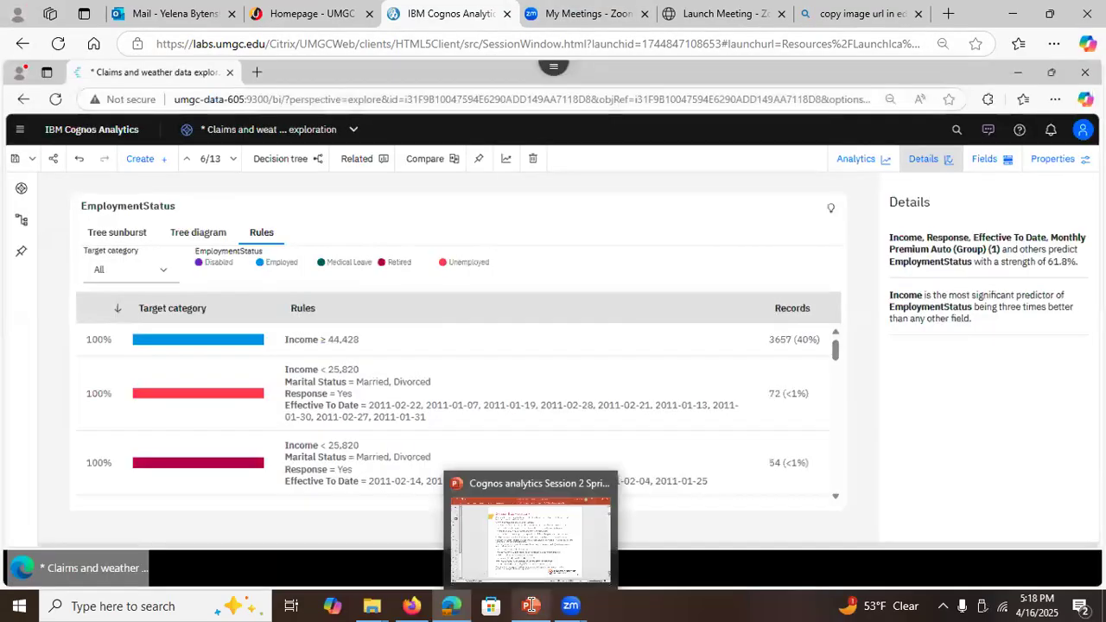
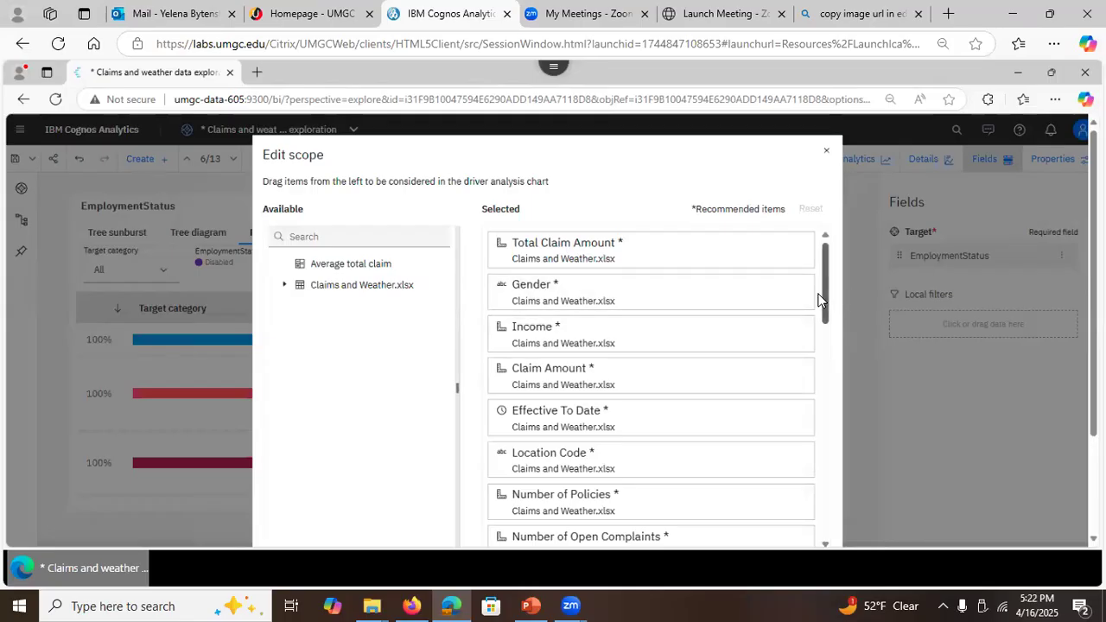
Step: Review all selected fields in the EmploymentStatus target's scope, and close the scope editor without changes
left_click_drag(822, 309, 817, 525)
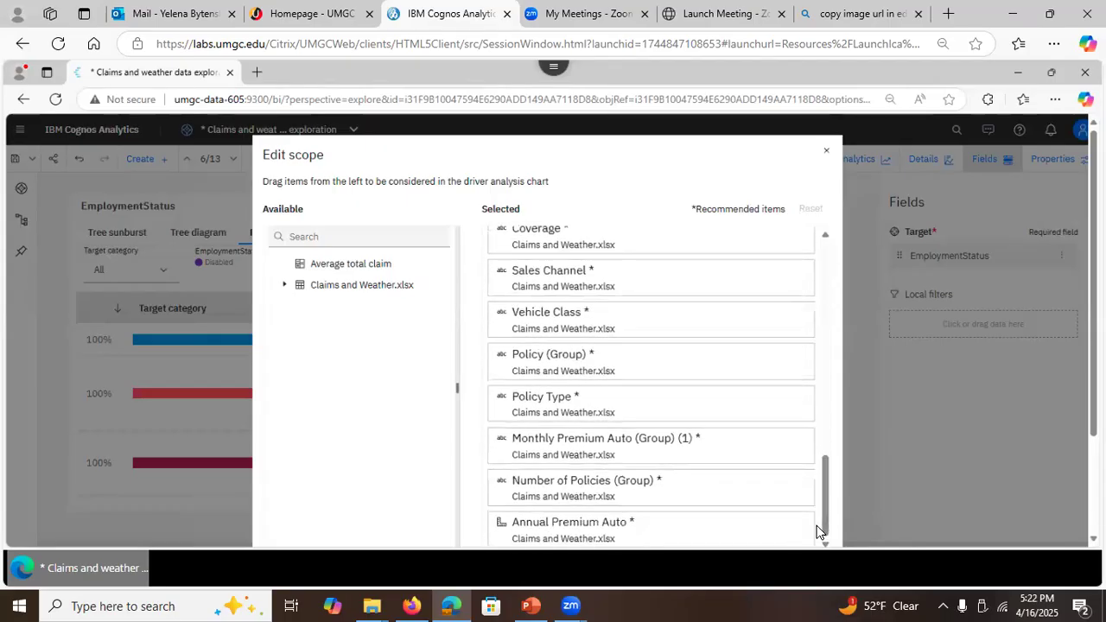
left_click(825, 152)
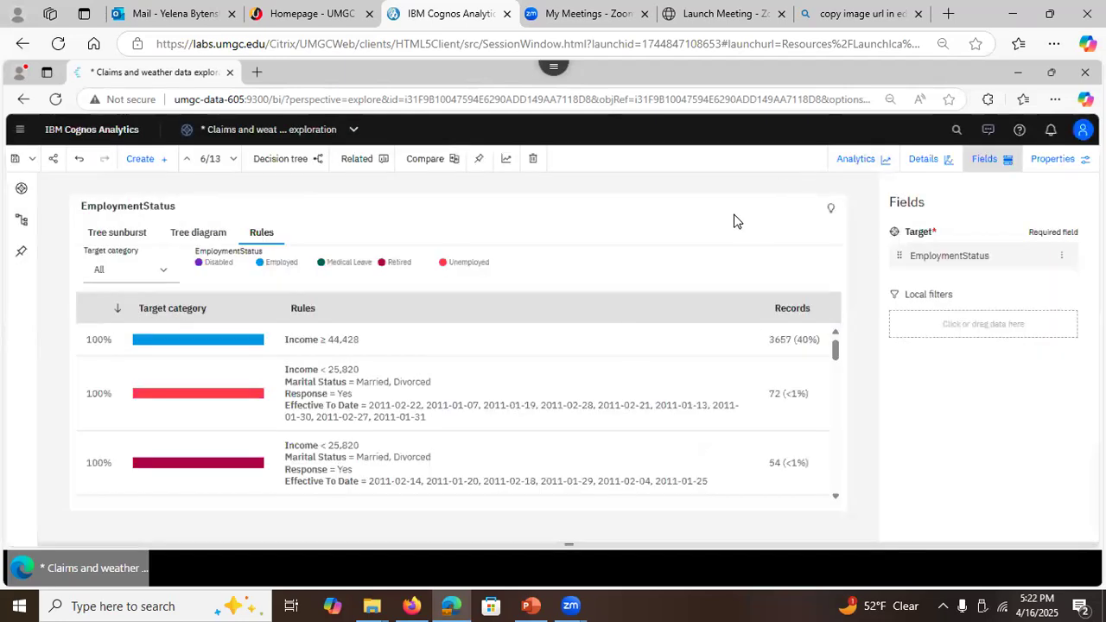
Step: Switch to the PowerPoint presentation, show slide 9, Dashboards, and return to the Cognos Analytics exploration
left_click(532, 604)
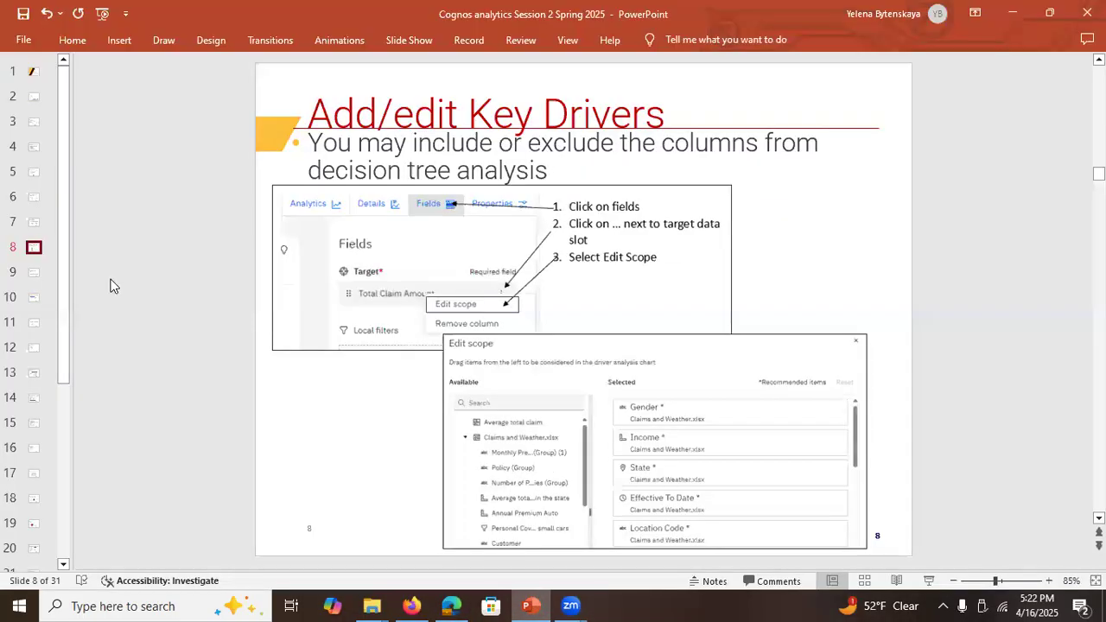
left_click(32, 277)
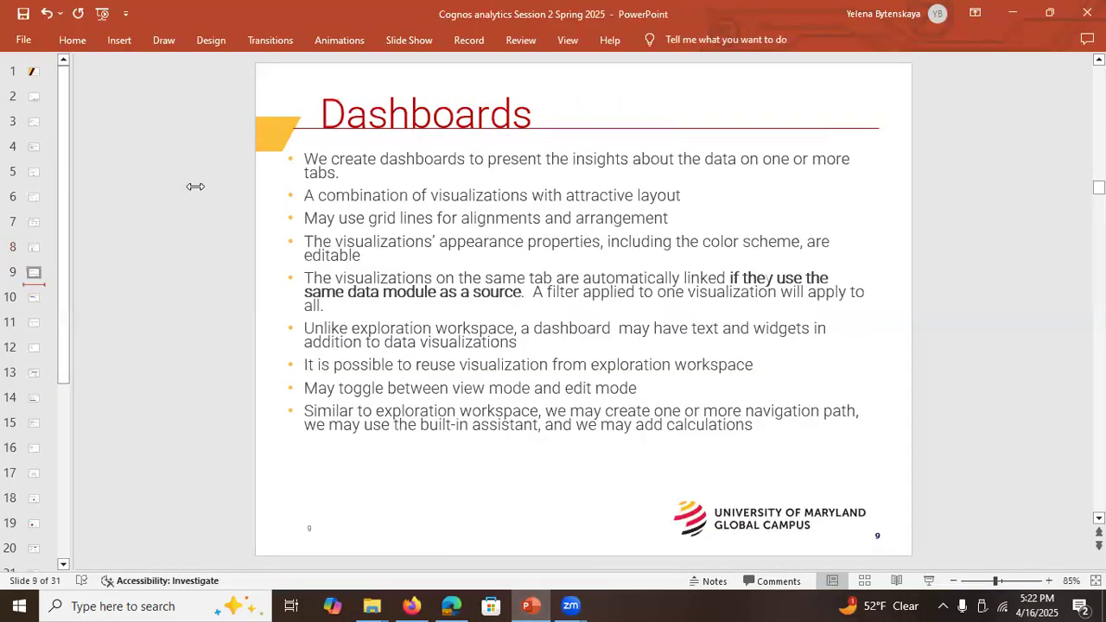
left_click(1012, 20)
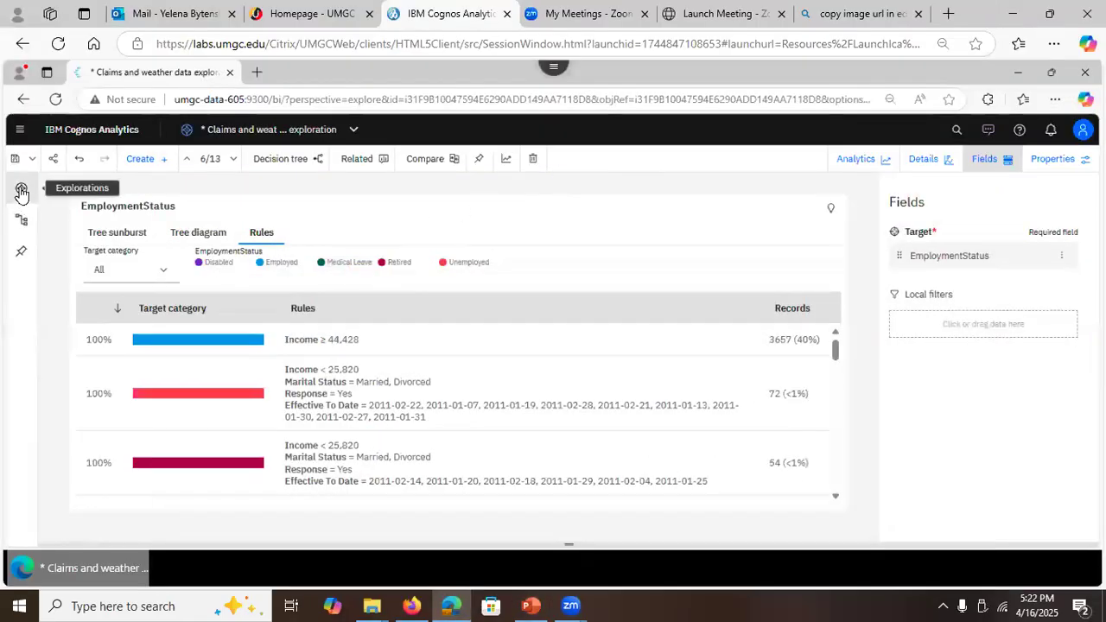
Step: Show the exploration's cards list, and view the Customer by Total Claim Amount (Group) (1) column chart and the Income summary
left_click(17, 192)
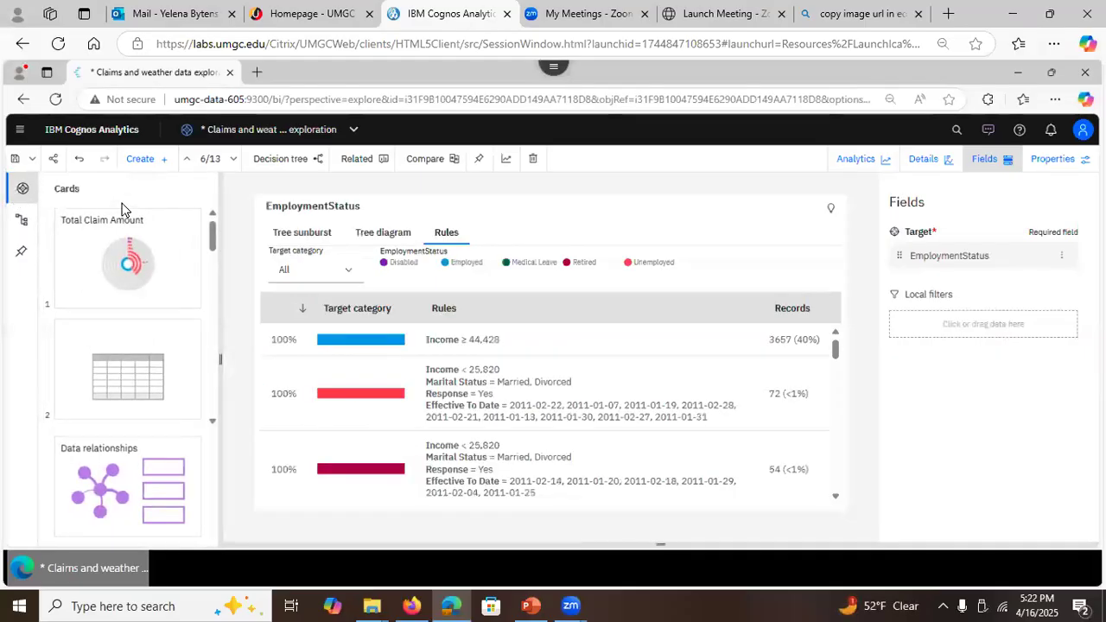
left_click_drag(212, 233, 215, 276)
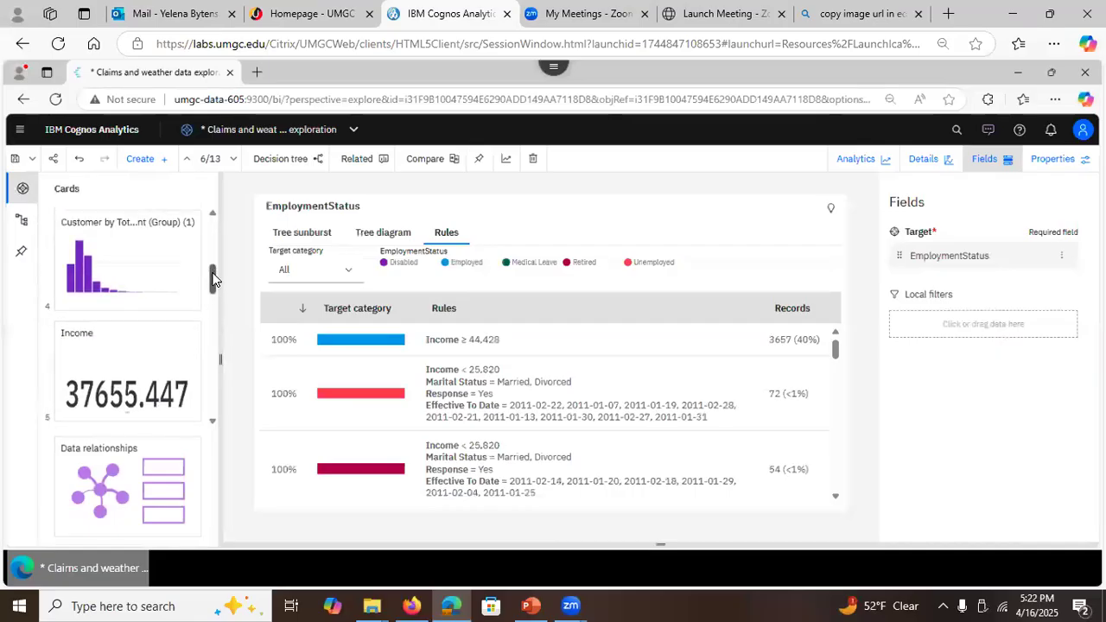
left_click(139, 268)
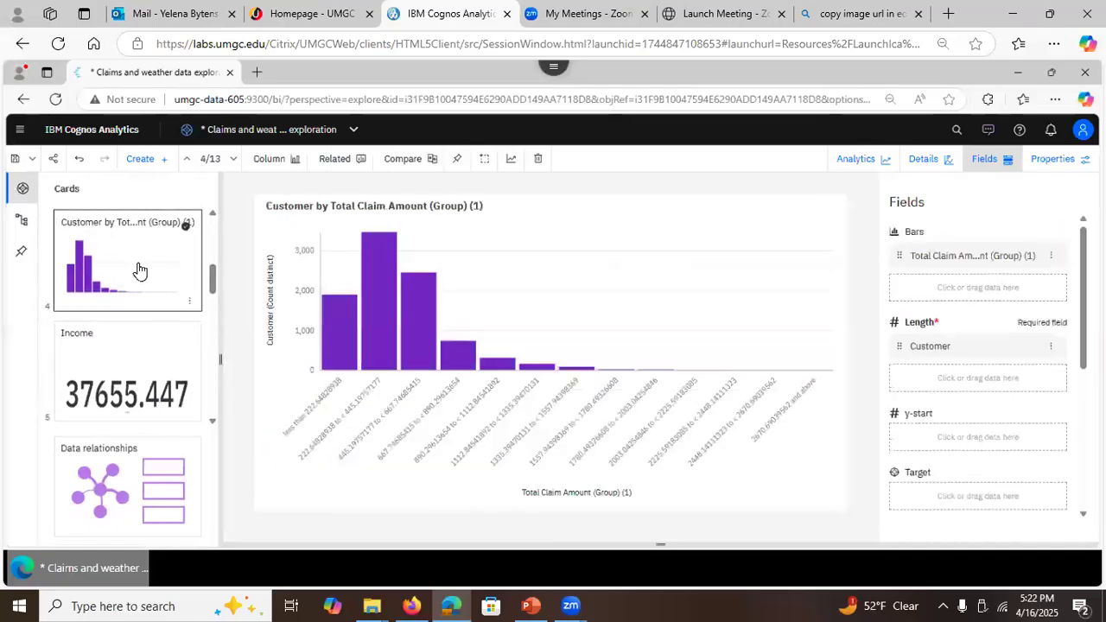
left_click(136, 355)
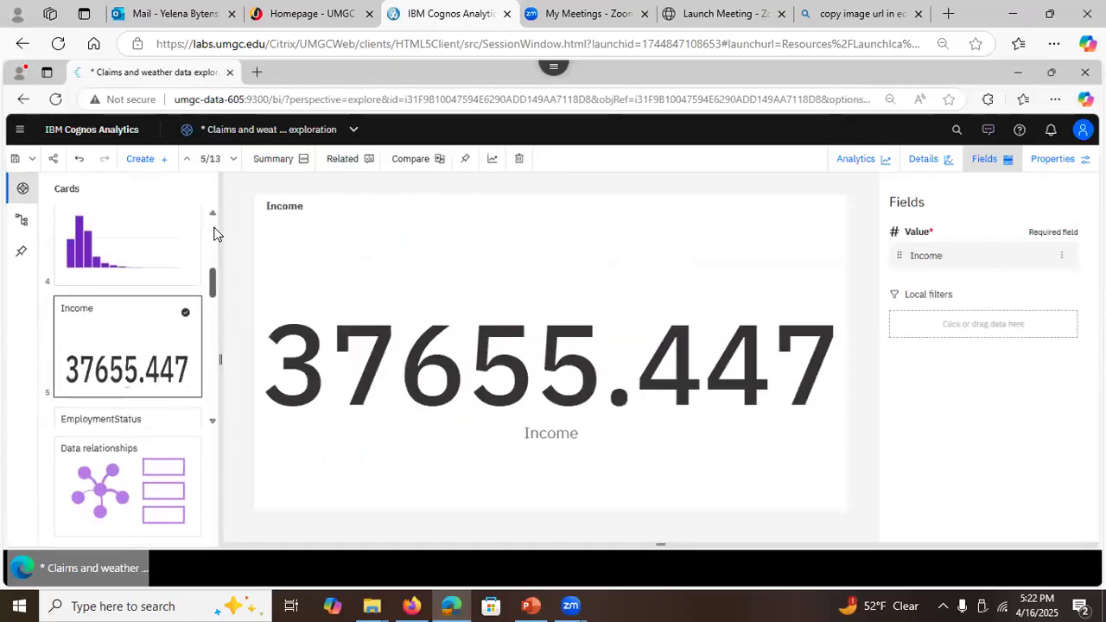
Step: Open the Total Claim Amount decision tree card and save the exploration
scroll(127, 277, "up", 5)
left_click(126, 276)
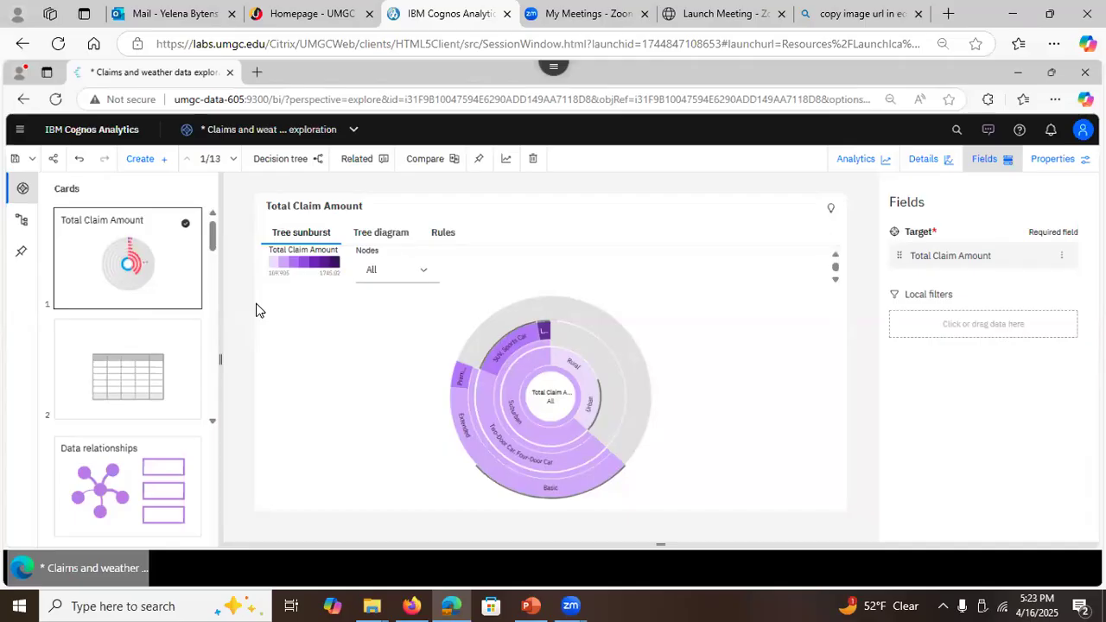
left_click(15, 160)
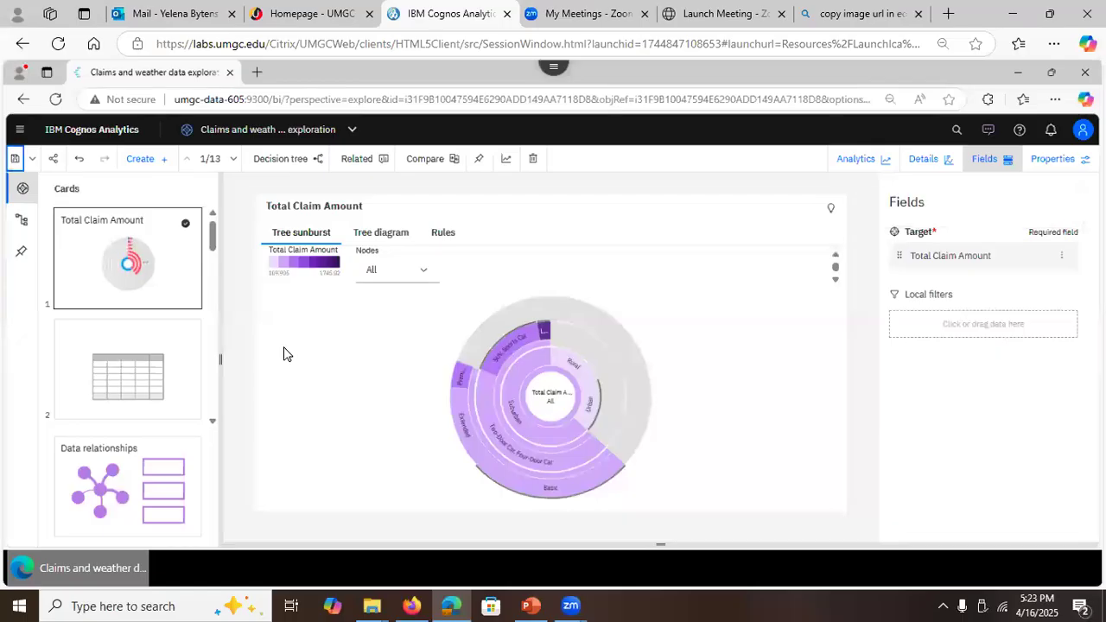
Step: Close the exploration and open Team content's Data for DATA 605 Assignments folder, including its Units 6-8 Assignments subfolder
left_click(341, 162)
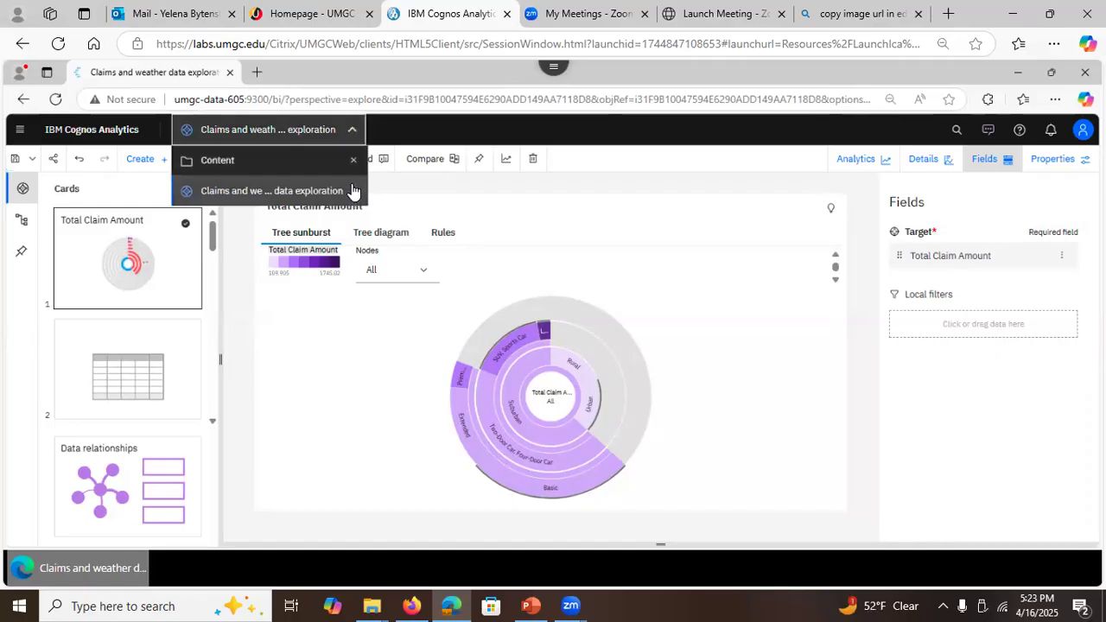
left_click(352, 188)
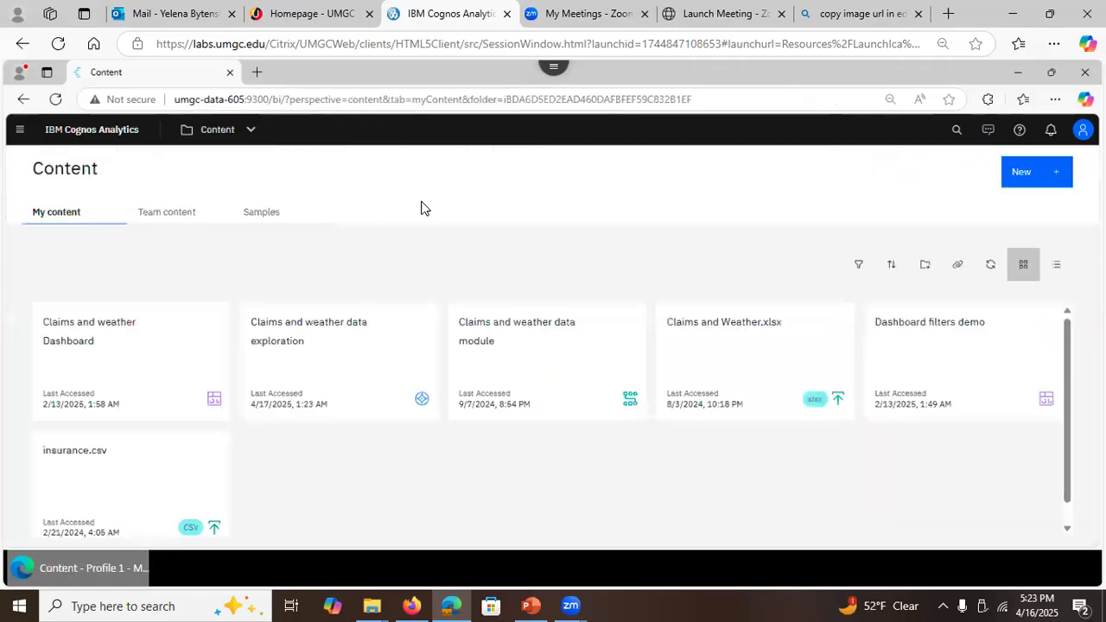
left_click(162, 222)
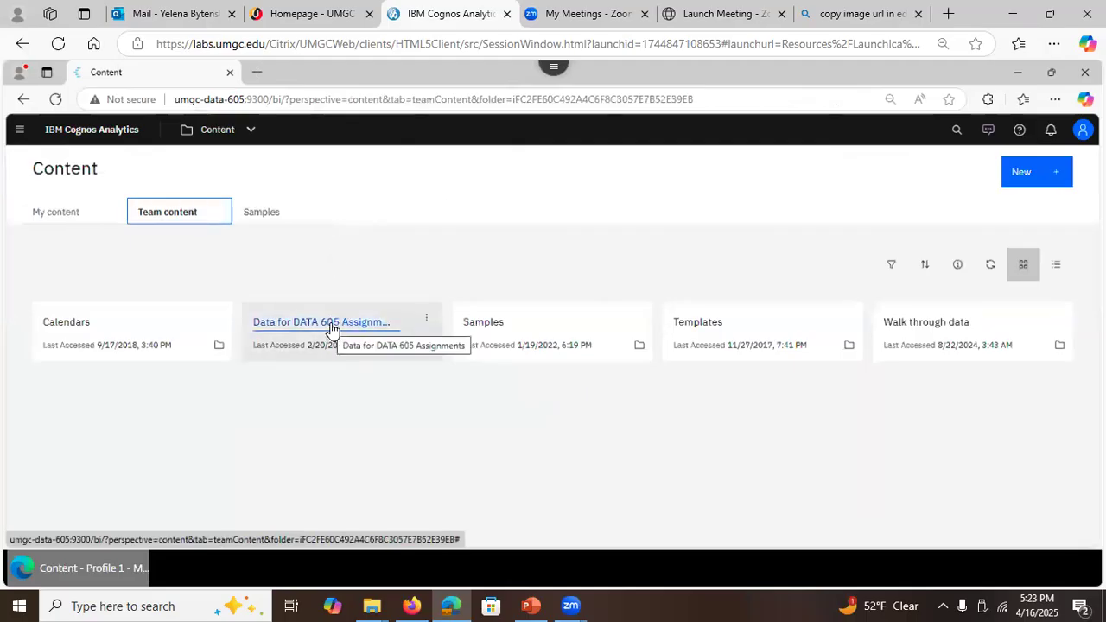
left_click(333, 328)
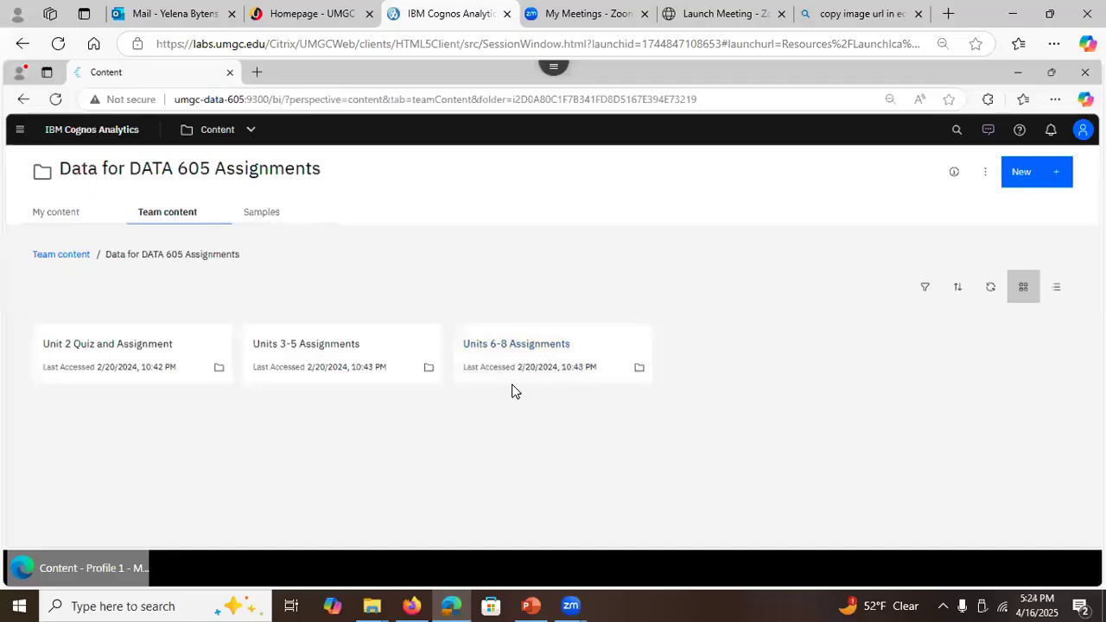
left_click(512, 345)
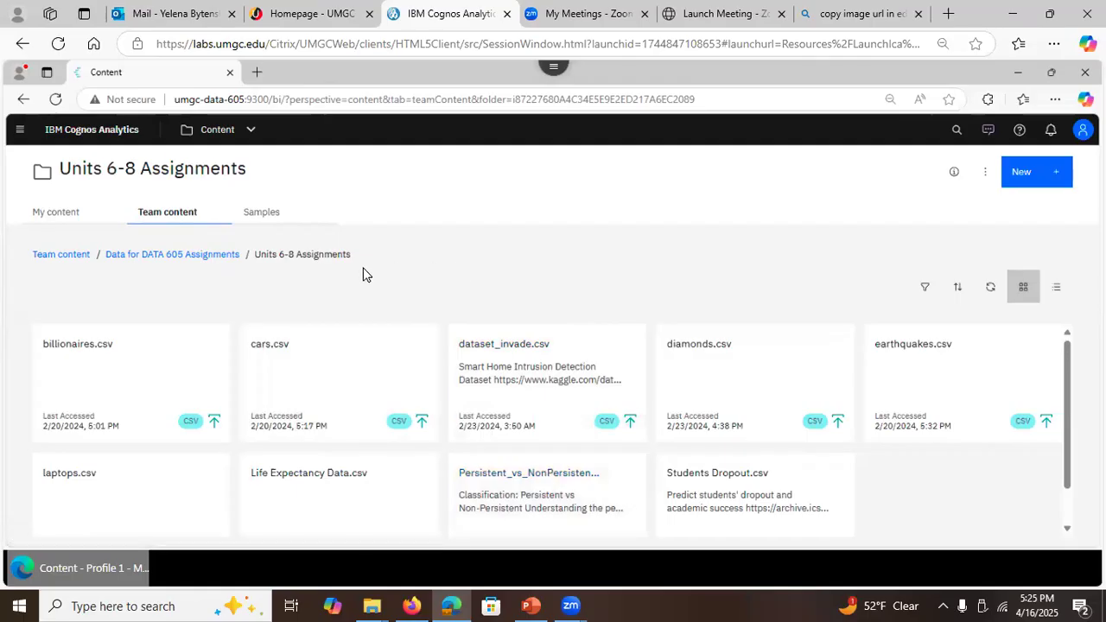
Step: Go back from Units 6-8 Assignments to the Team content root and show My content
triple_click(135, 259)
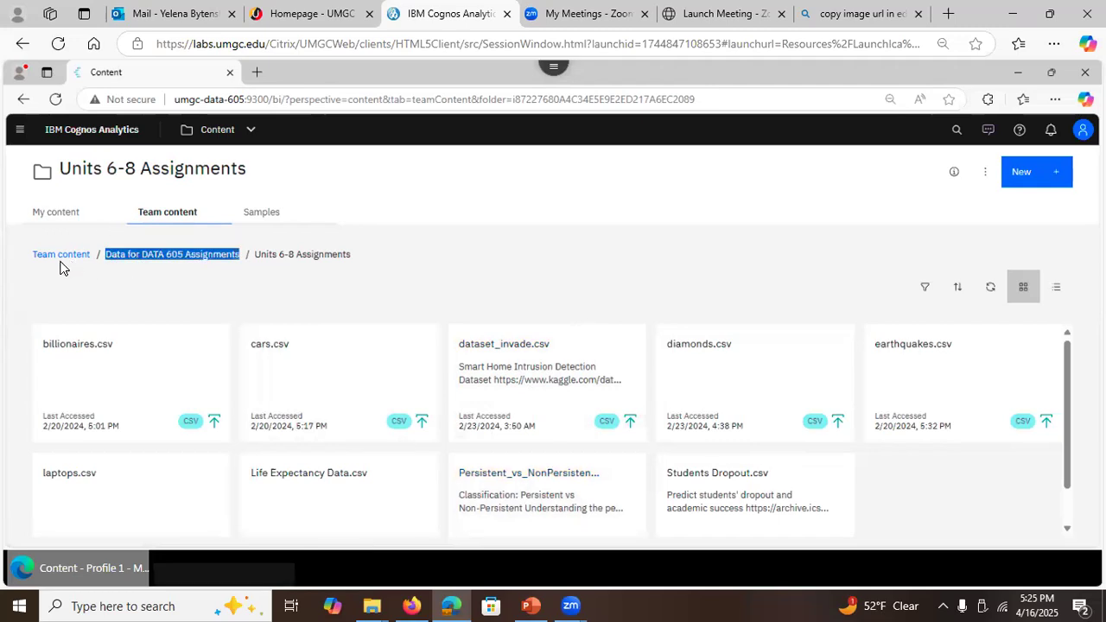
left_click(143, 259)
left_click(57, 255)
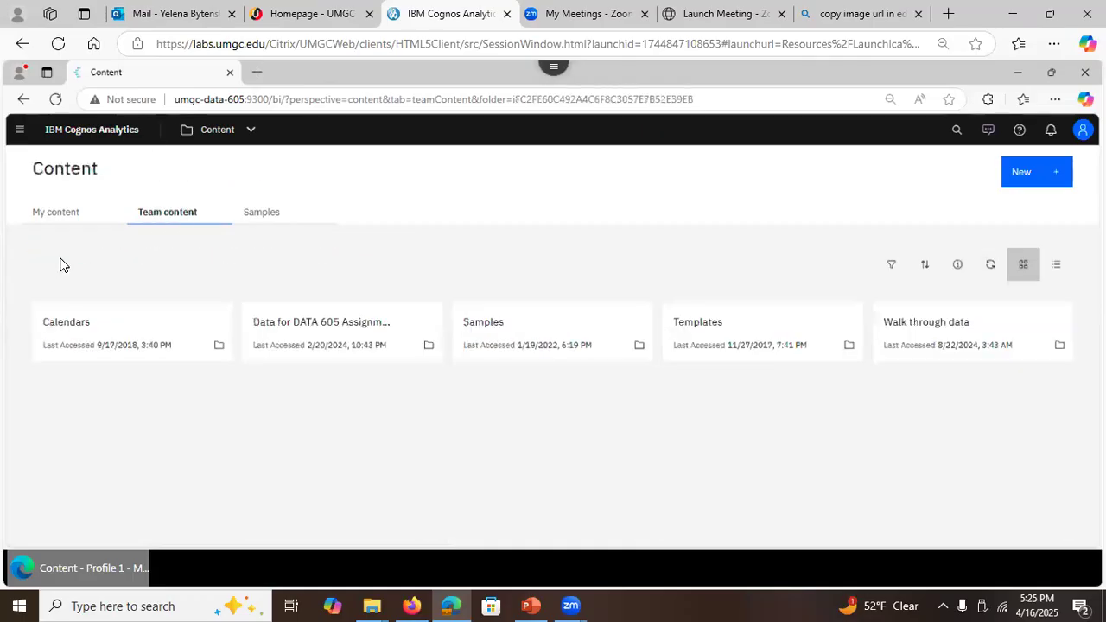
left_click(56, 216)
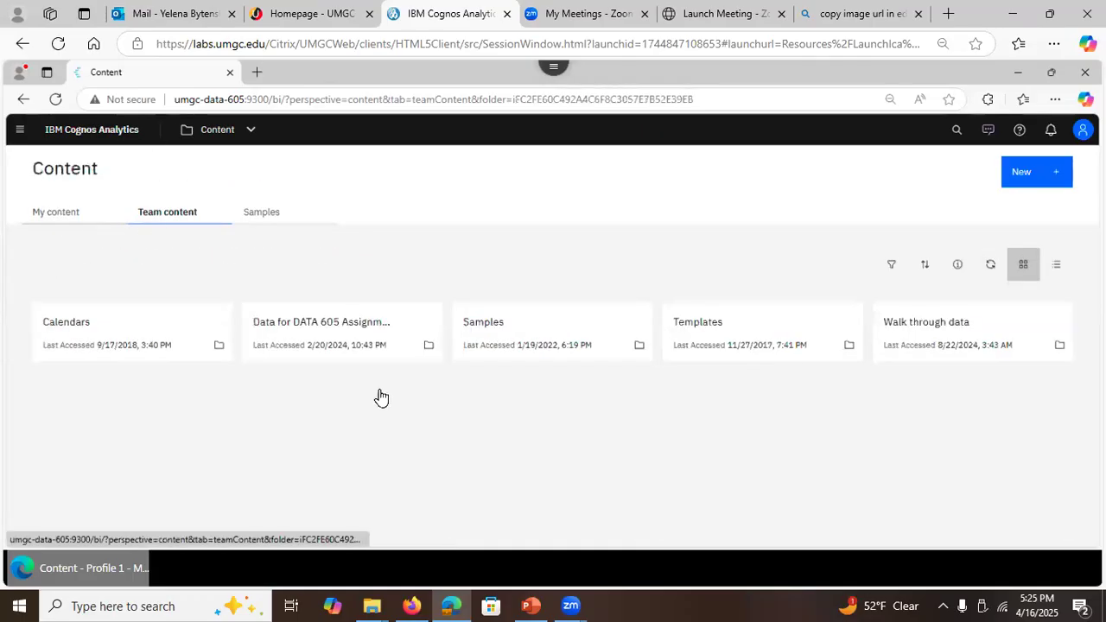
Step: View the Dashboards slide in PowerPoint, and start a new dashboard in Cognos Analytics from the Claims and weather data module
left_click(530, 606)
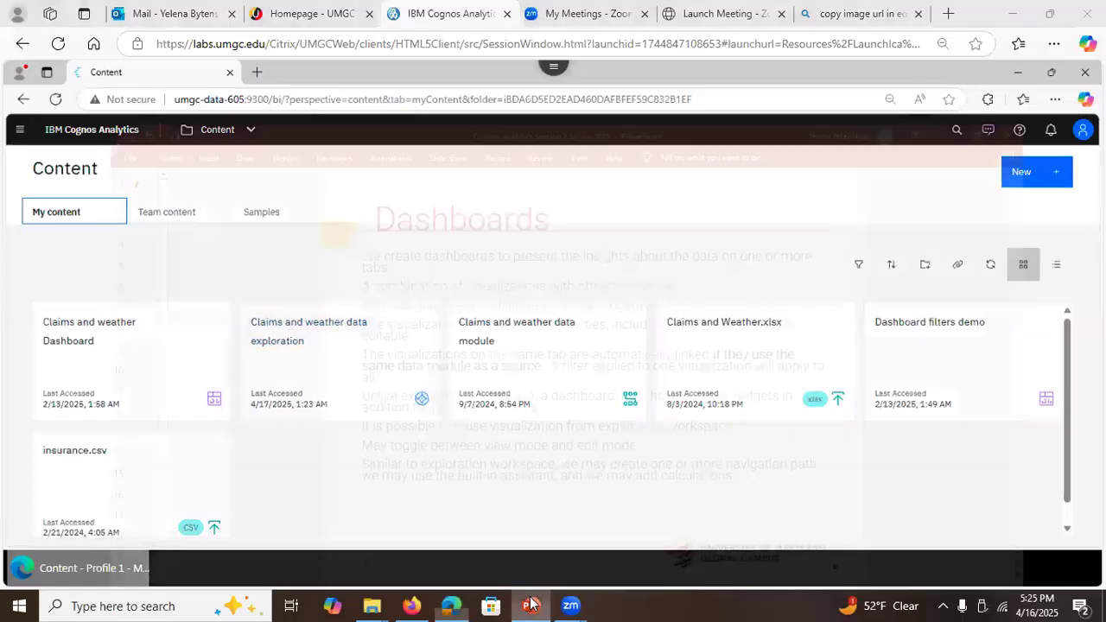
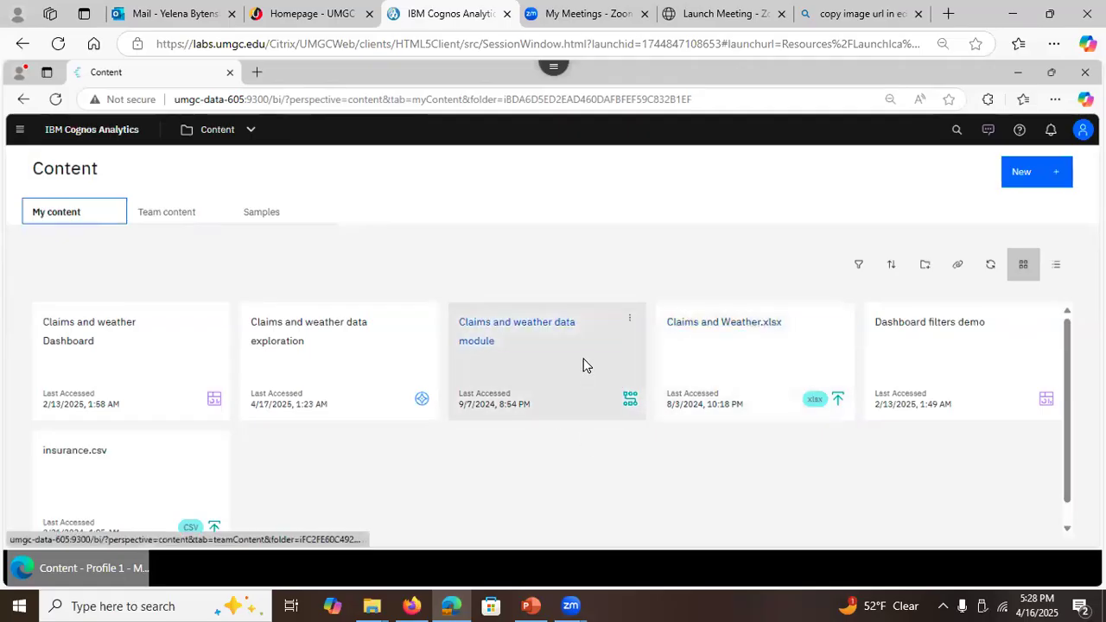
left_click(628, 324)
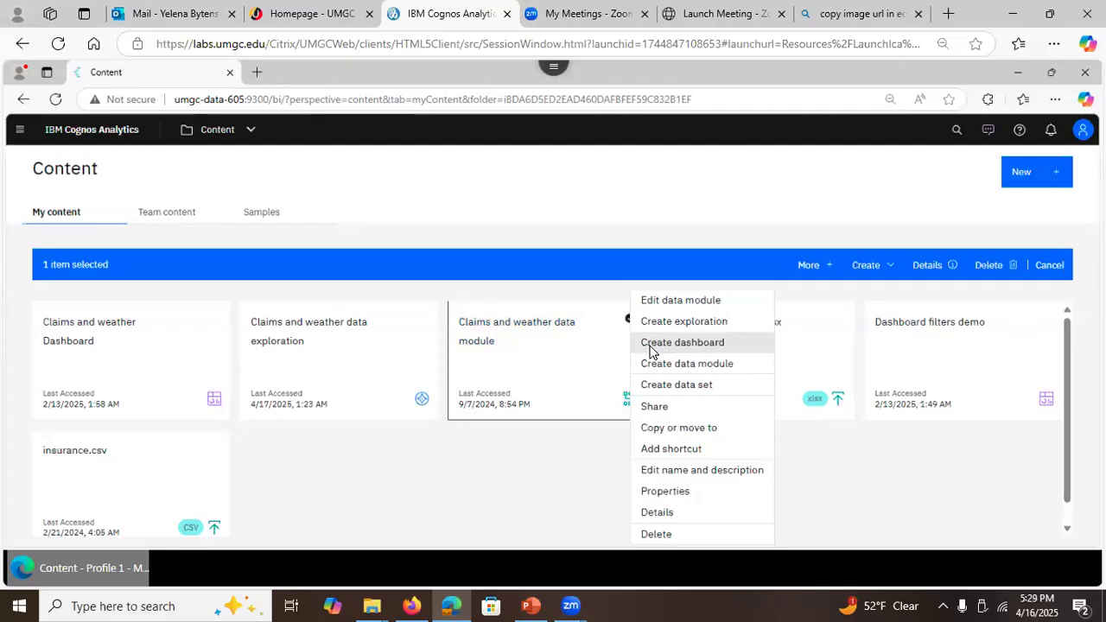
left_click(655, 345)
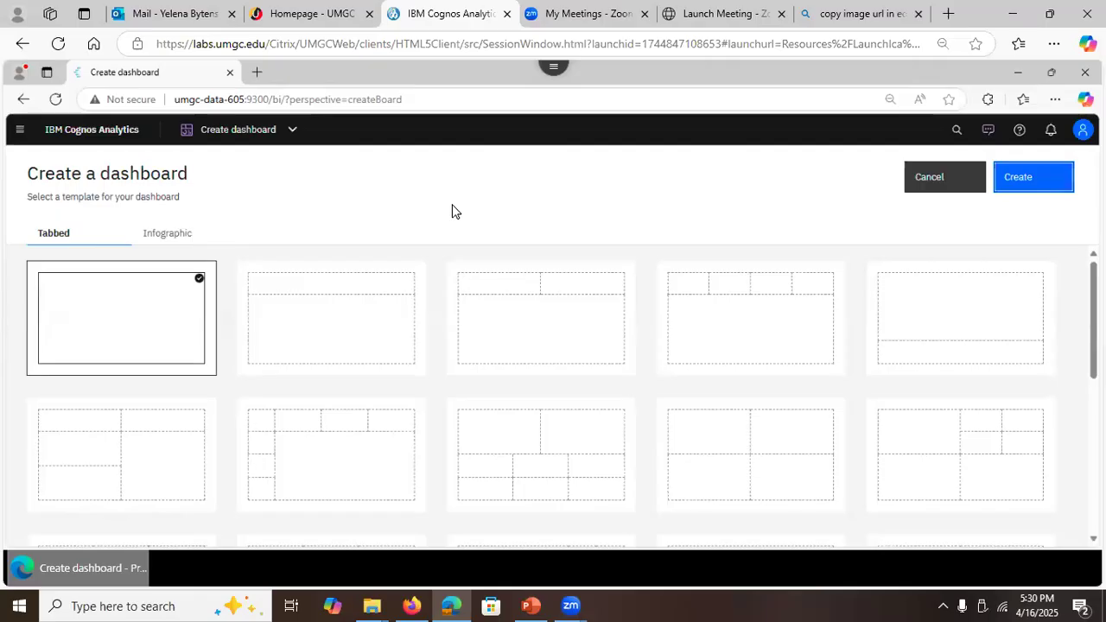
Step: Switch to PowerPoint, view slide 11 on tabbed versus infographic layouts and slide 12 on templates, and return to Cognos Analytics
left_click(530, 605)
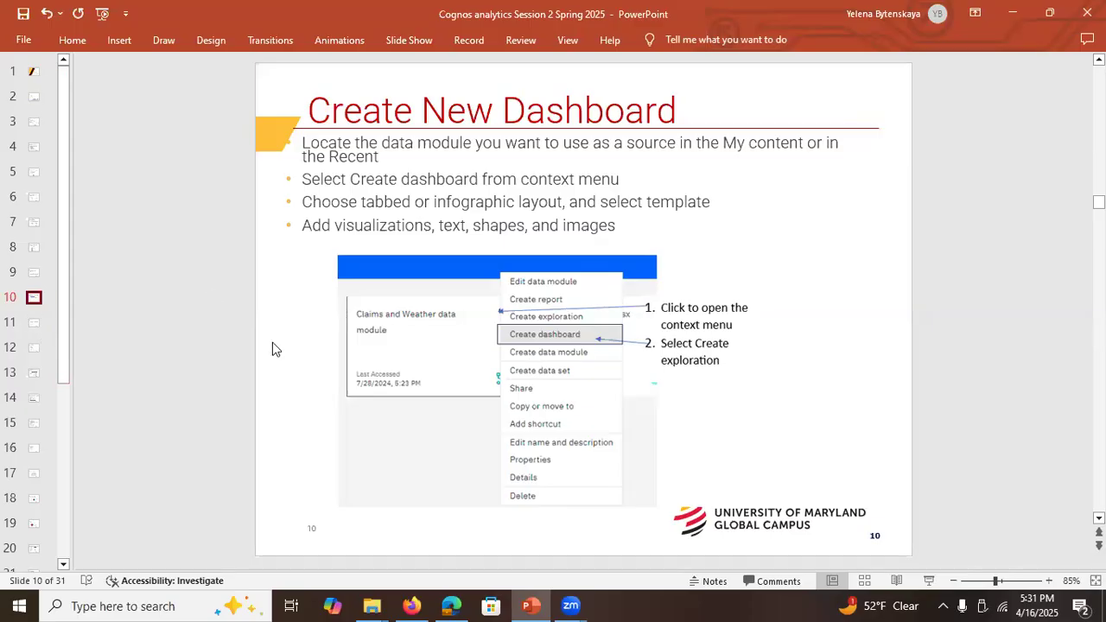
left_click(33, 324)
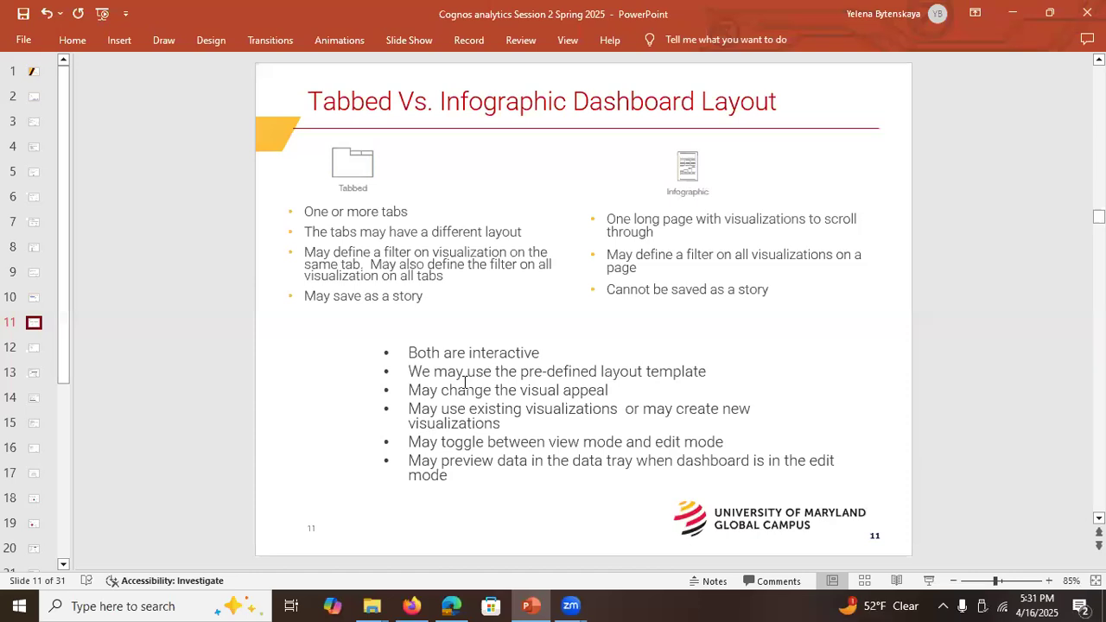
left_click(32, 350)
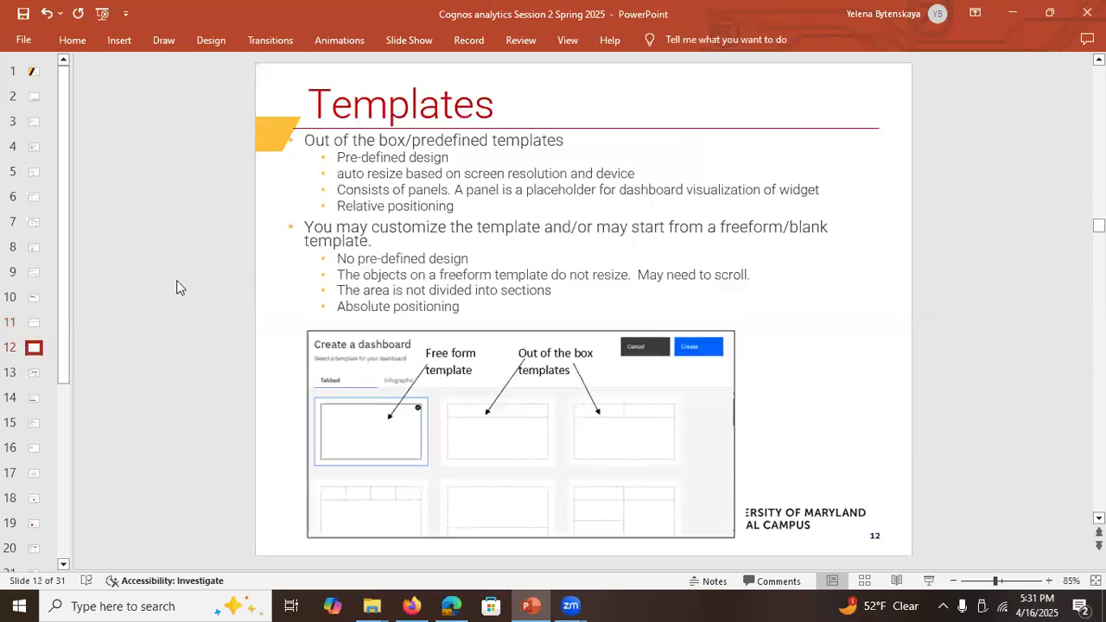
left_click(1013, 13)
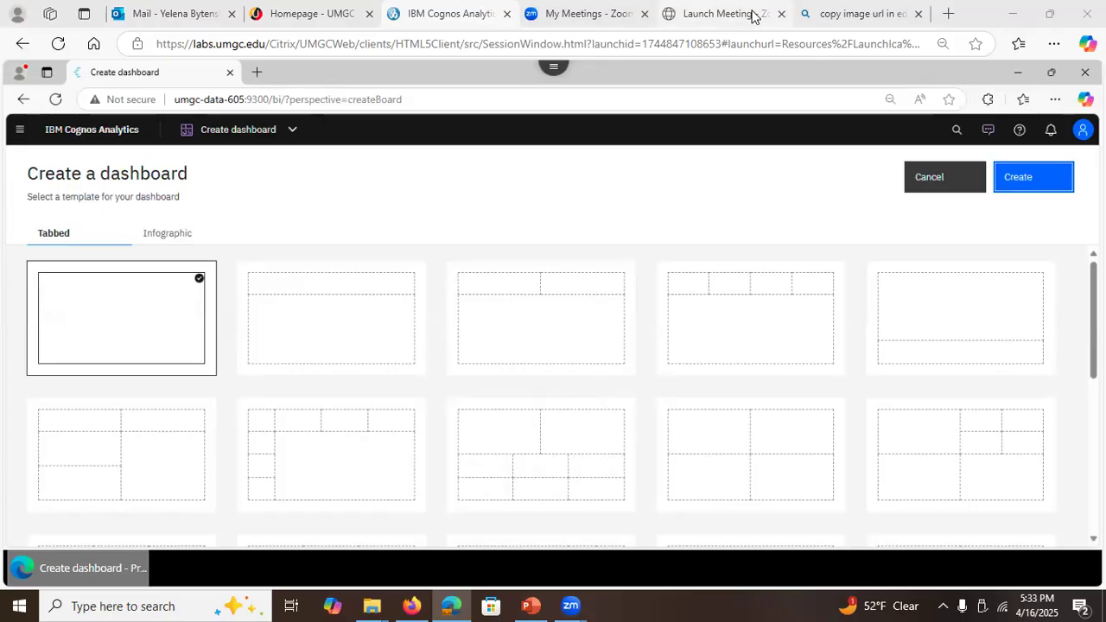
Step: Create the dashboard with the tabbed template that has four equal panels in a two-by-two layout
left_click(381, 190)
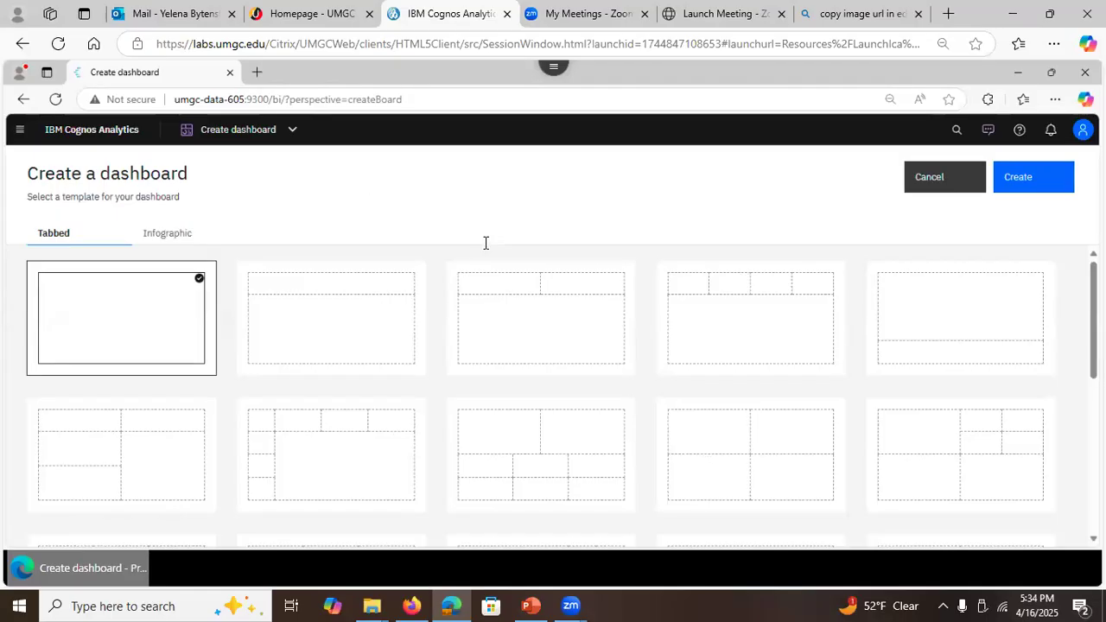
left_click(716, 444)
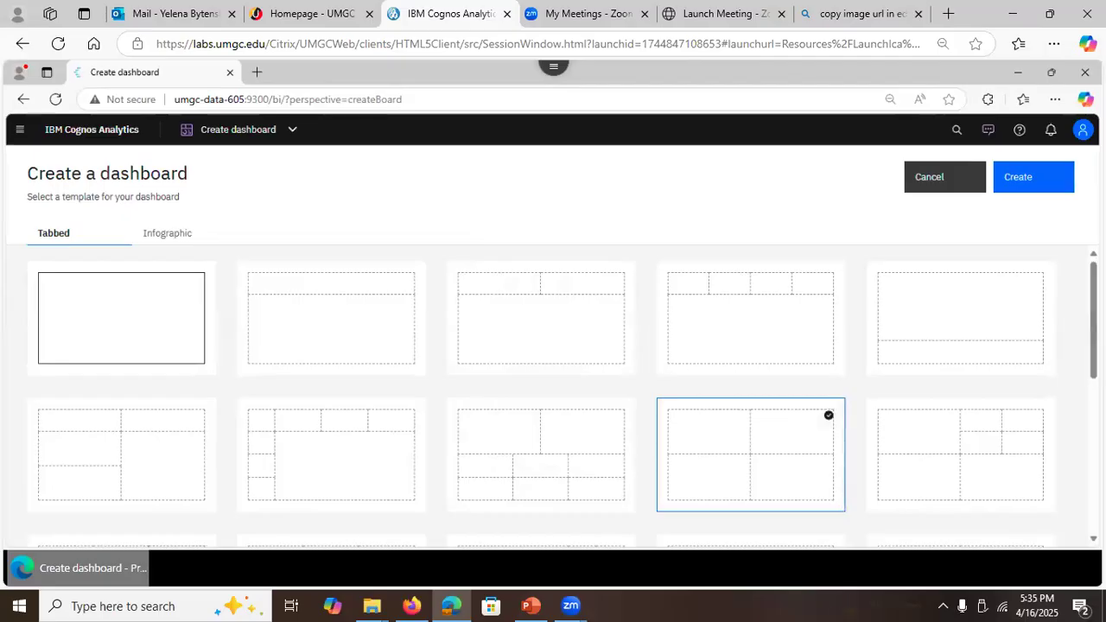
left_click(1067, 186)
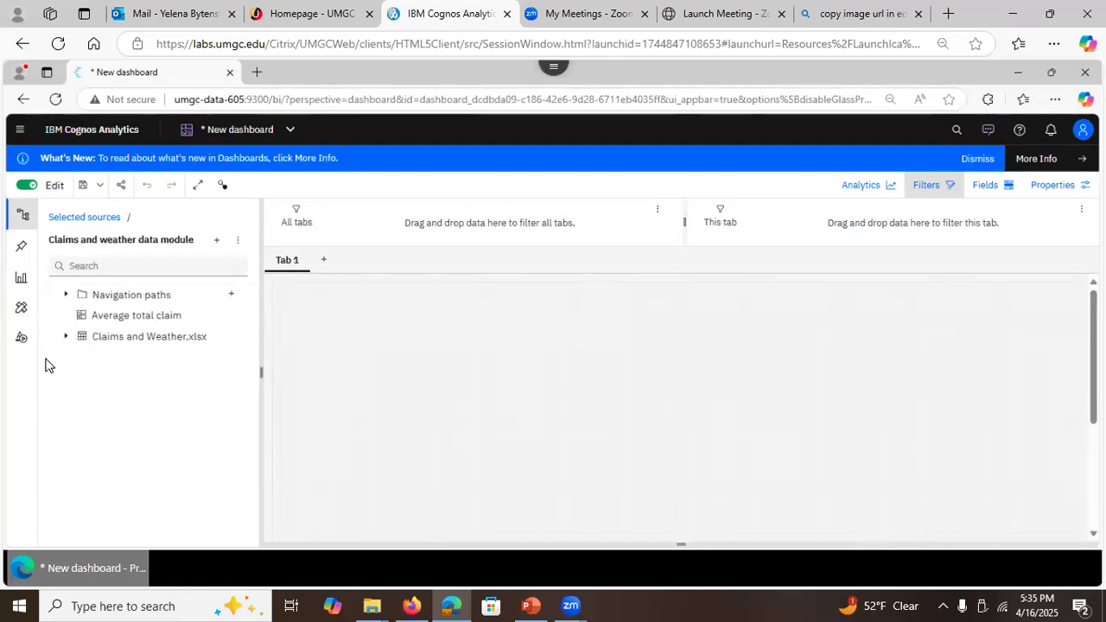
Step: Expand the Claims and Weather.xlsx fields in the data module and check the contents of the Navigation paths folder
left_click(64, 338)
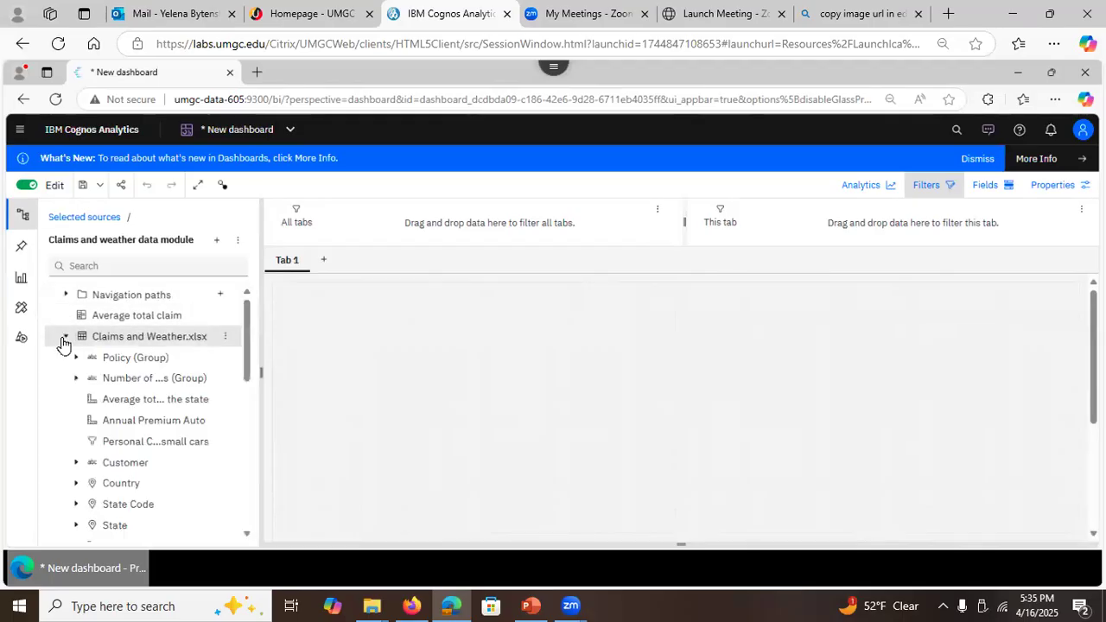
scroll(244, 368, "down", 1)
left_click_drag(244, 368, 245, 284)
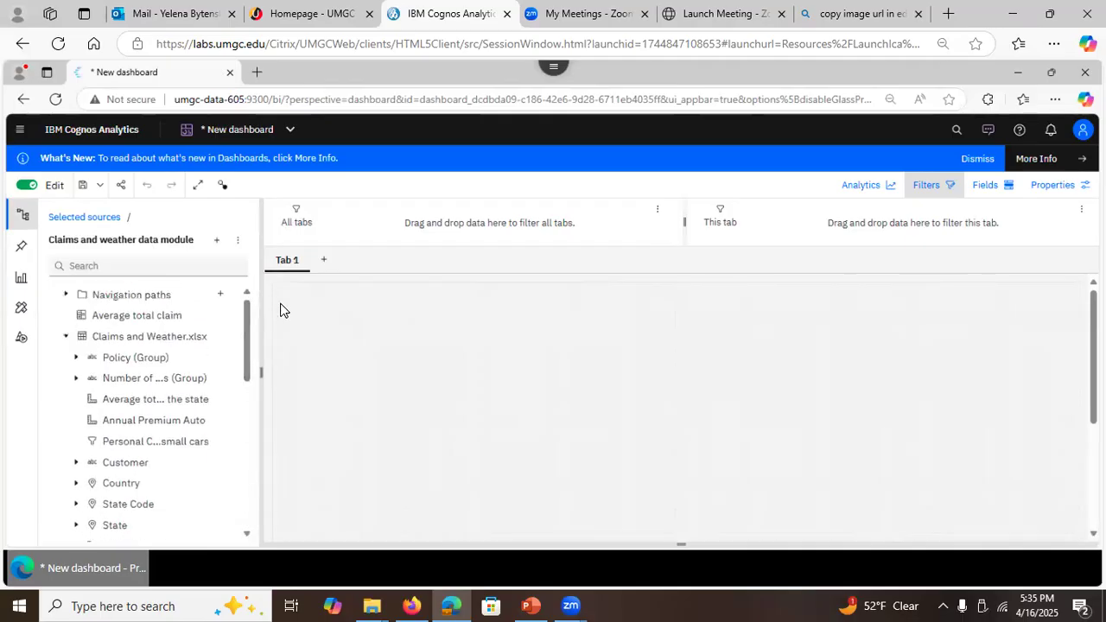
left_click(65, 295)
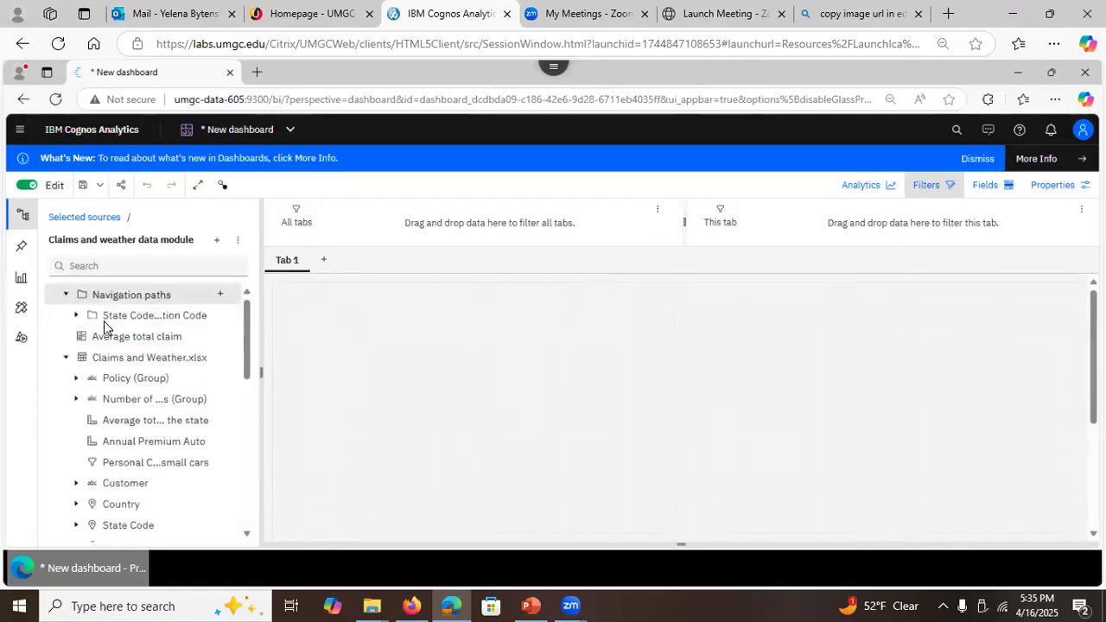
left_click(66, 295)
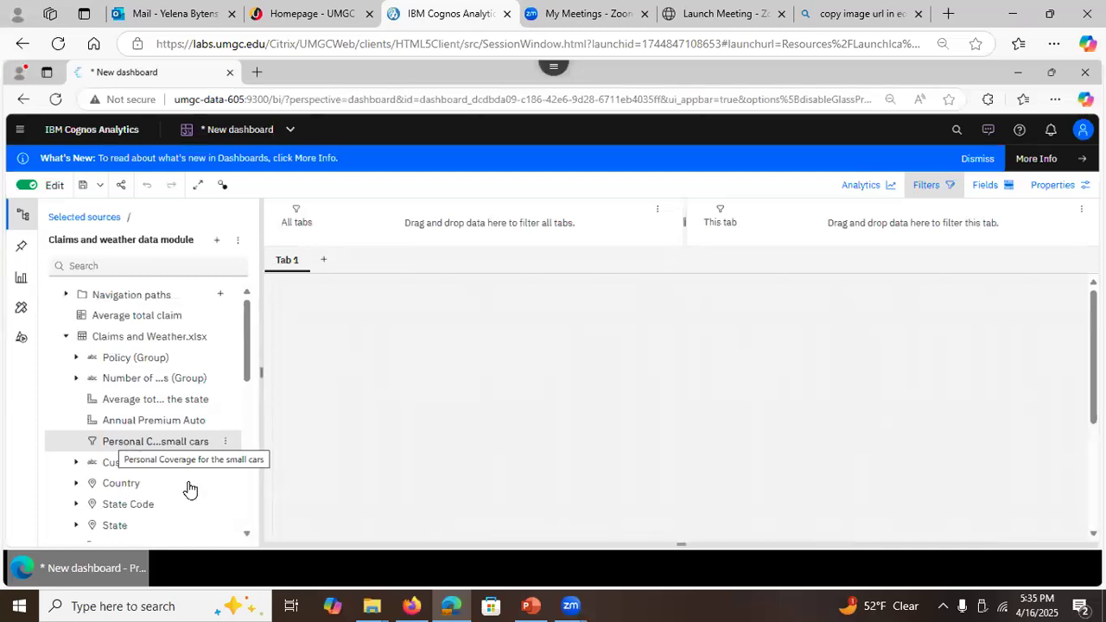
Step: View the properties of the Personal Coverage for the small cars filter, close them without changes, and look through the source fields
right_click(226, 444)
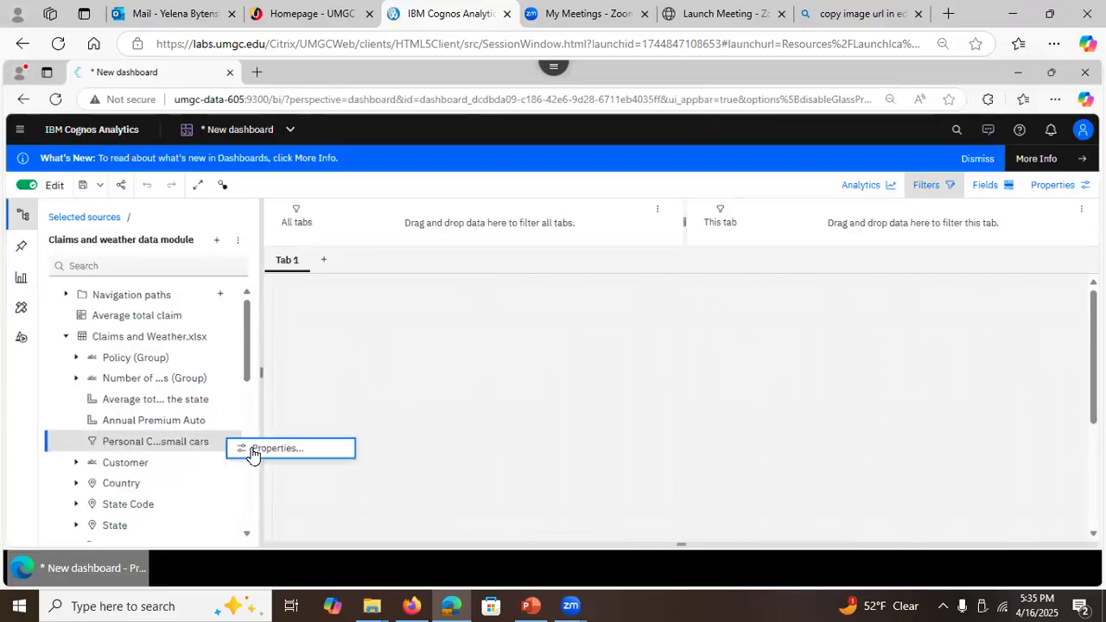
left_click(250, 448)
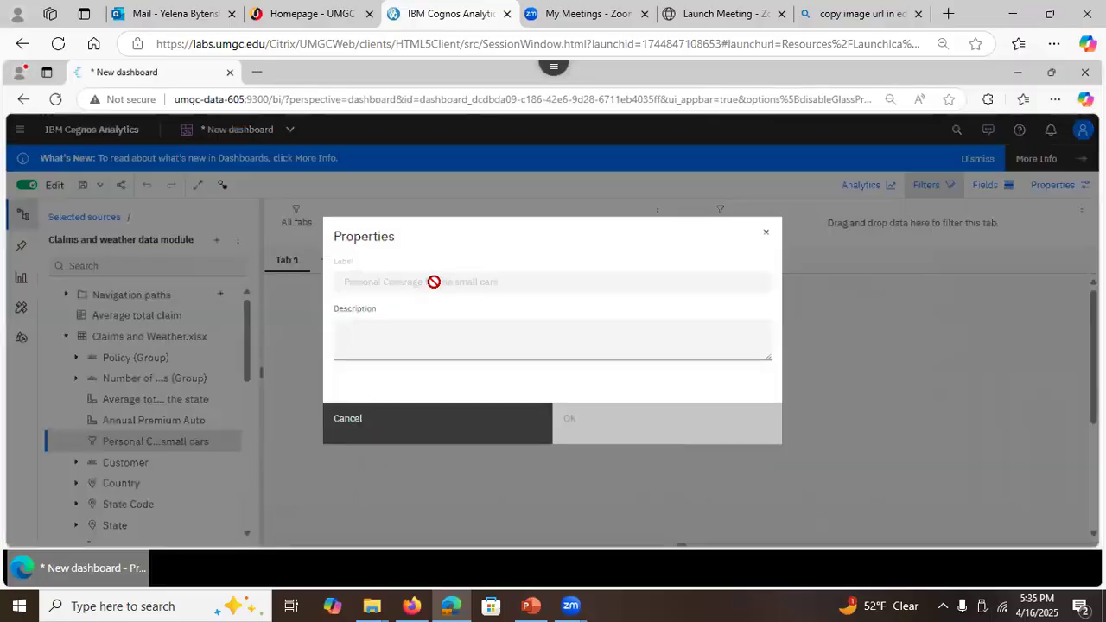
left_click(406, 420)
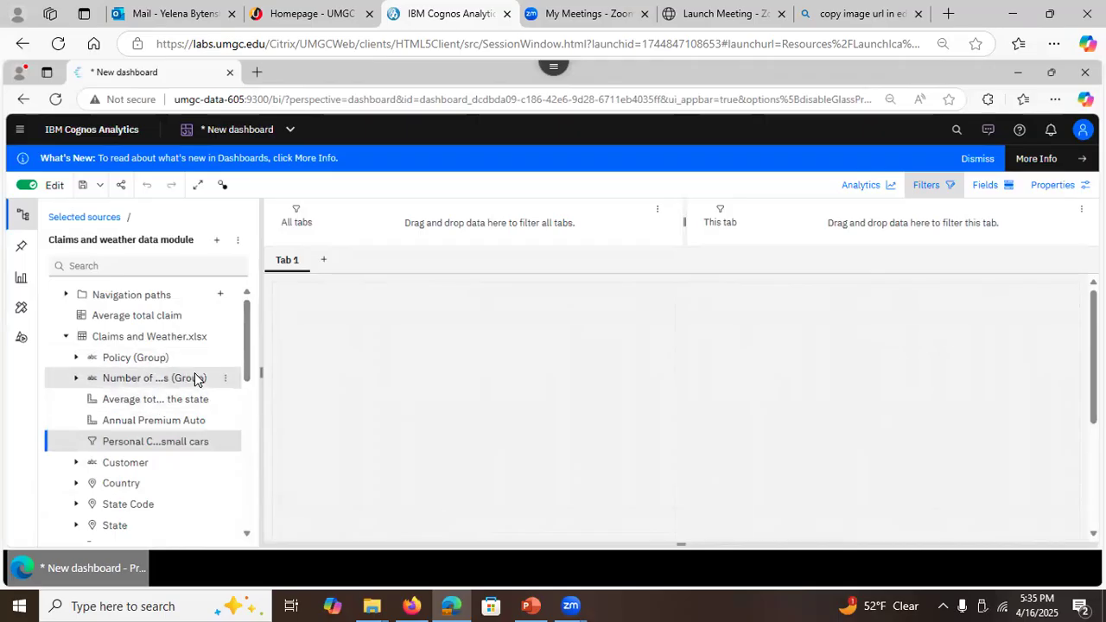
left_click_drag(254, 353, 239, 521)
left_click_drag(245, 380, 247, 298)
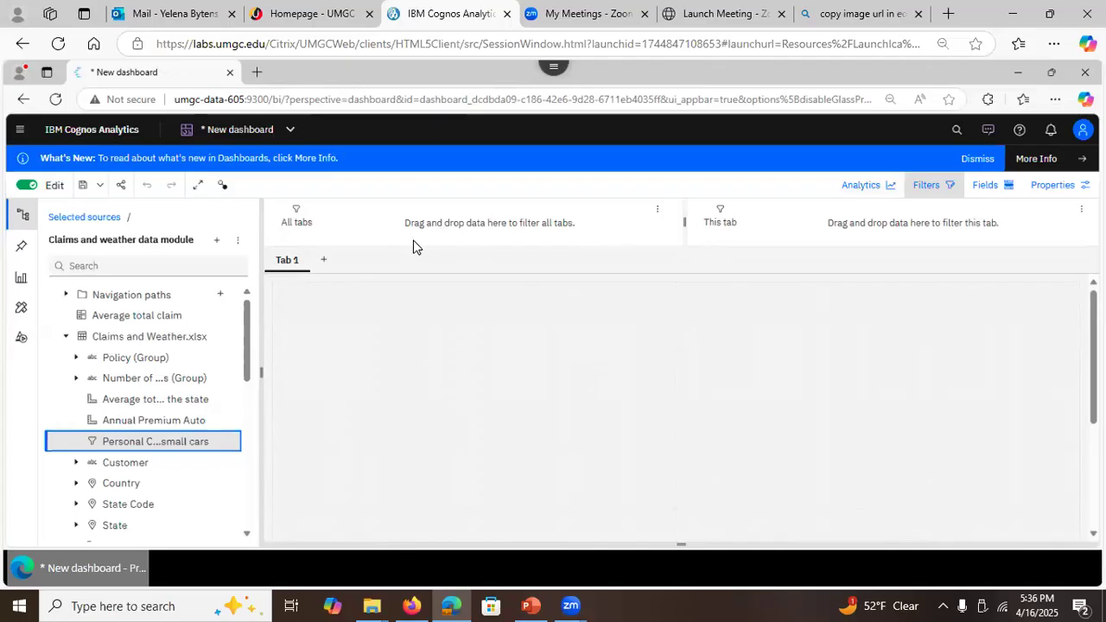
Step: Show the All tabs and This tab filter areas, and hide the dashboard's filter area
left_click(296, 220)
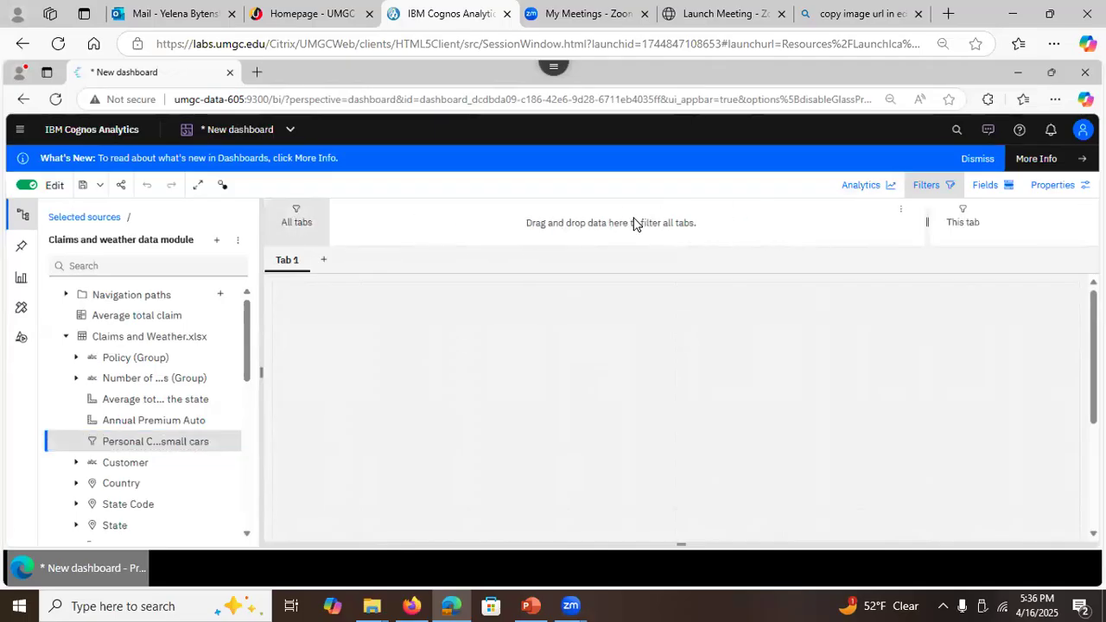
left_click(1073, 219)
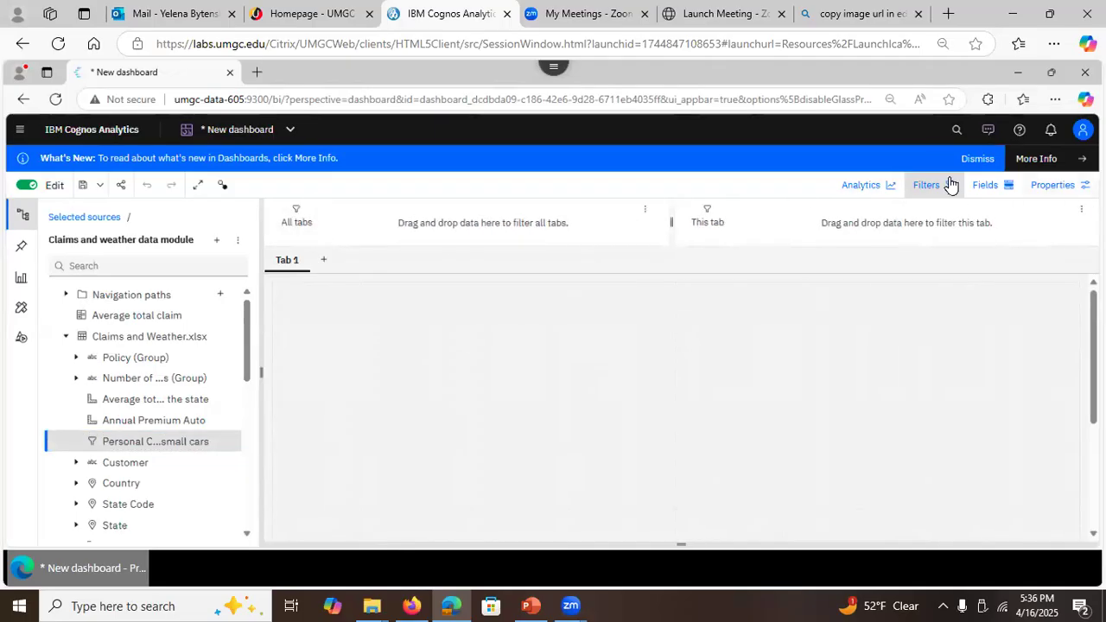
left_click(927, 186)
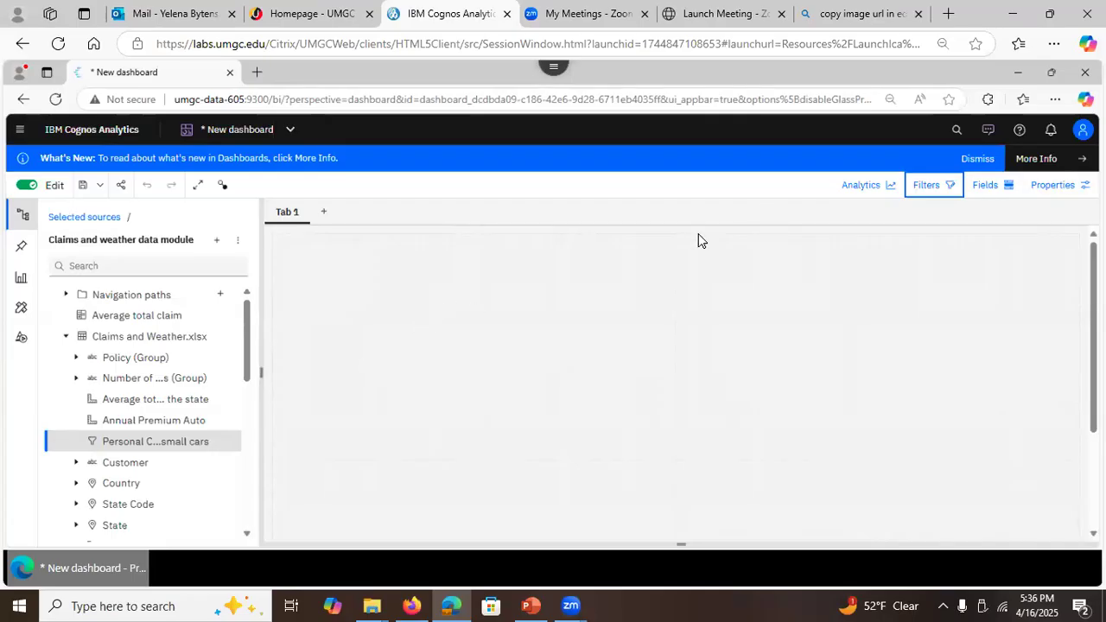
Step: Show the dashboard properties and review the canvas, page size, grid, footer, and Color and theme settings
left_click(450, 377)
left_click(1055, 186)
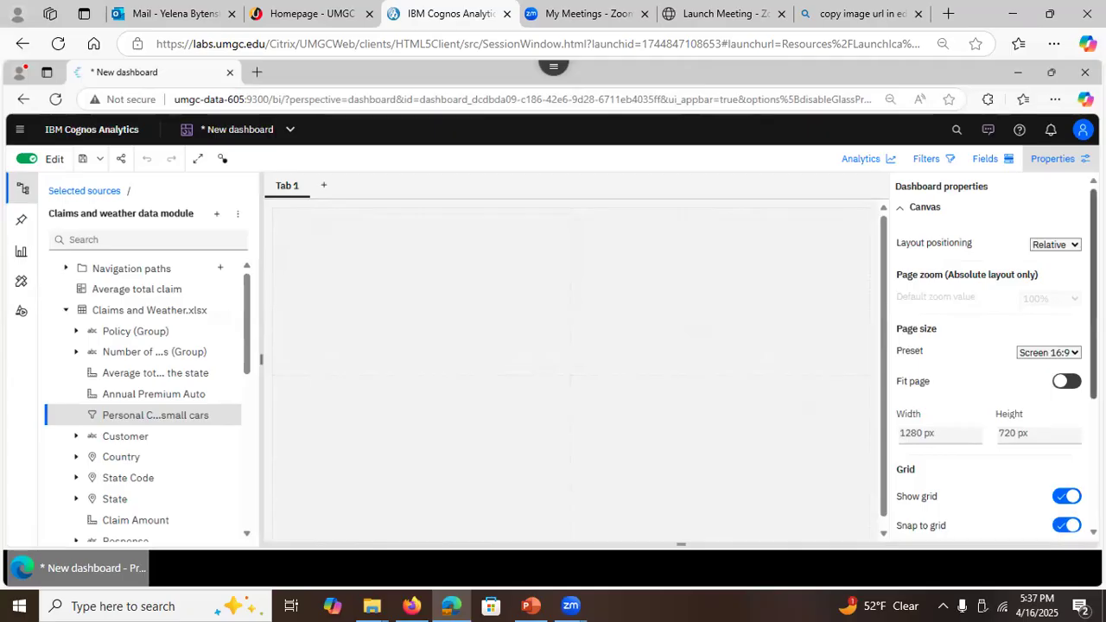
scroll(989, 389, "down", 1)
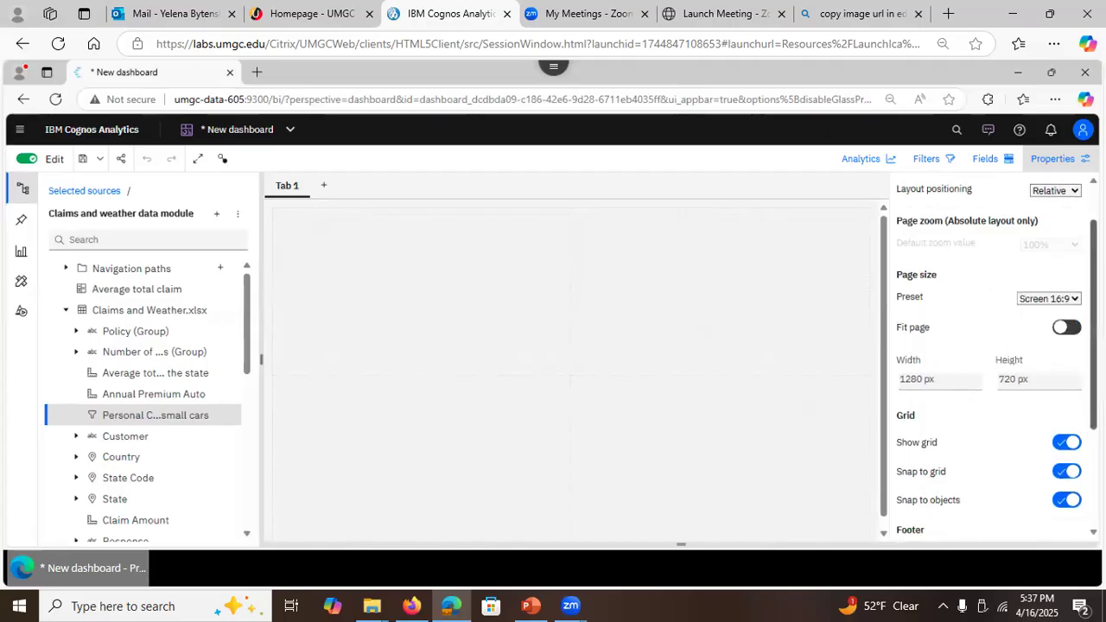
scroll(989, 363, "down", 2)
scroll(989, 363, "down", 1)
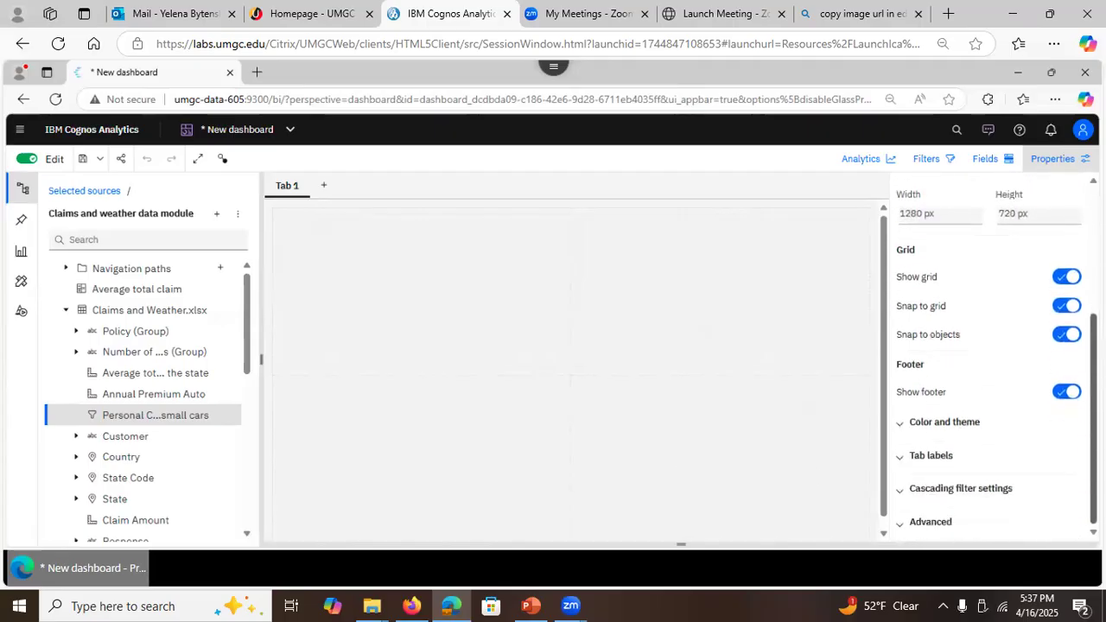
left_click(900, 431)
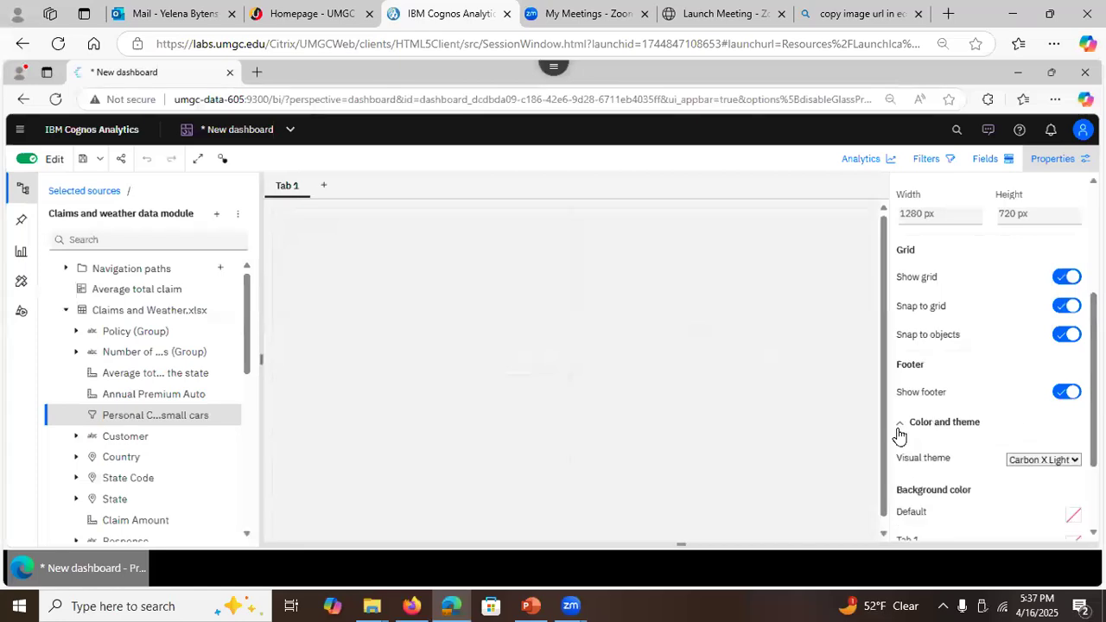
left_click(898, 432)
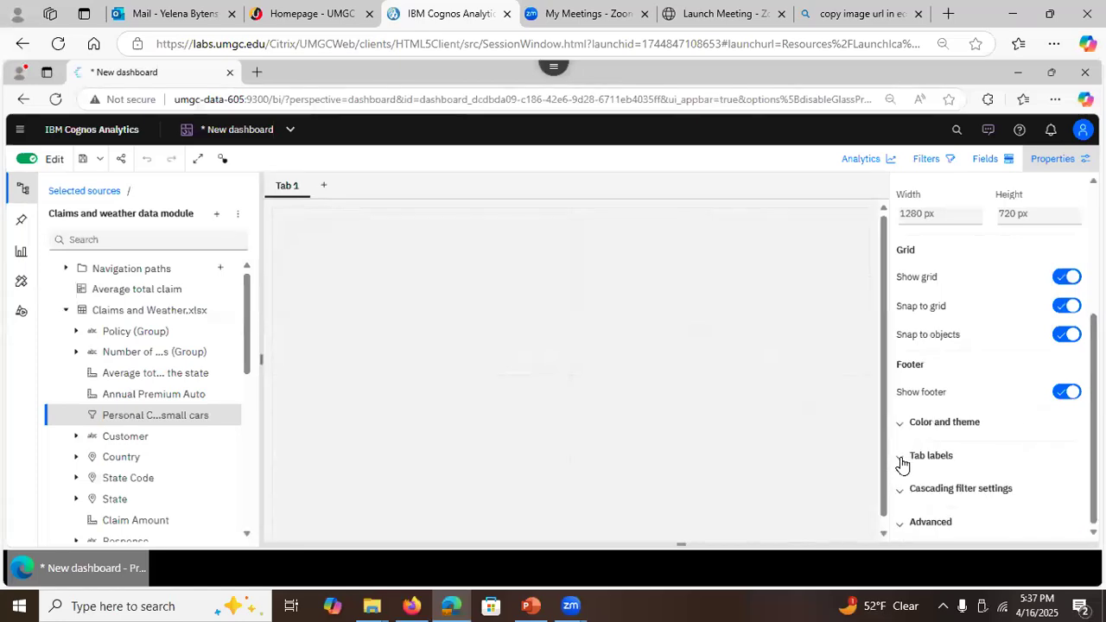
Step: Style all tab labels with title color #DA1E28, selected bar color #198038 and fill color #E0E0E0
left_click(900, 458)
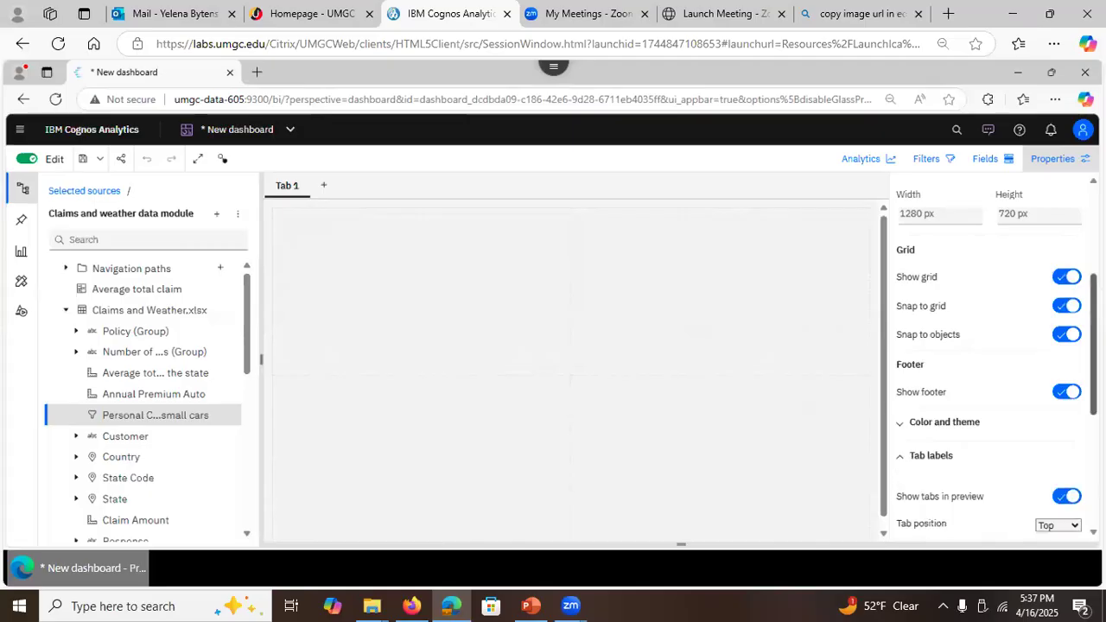
scroll(993, 372, "down", 3)
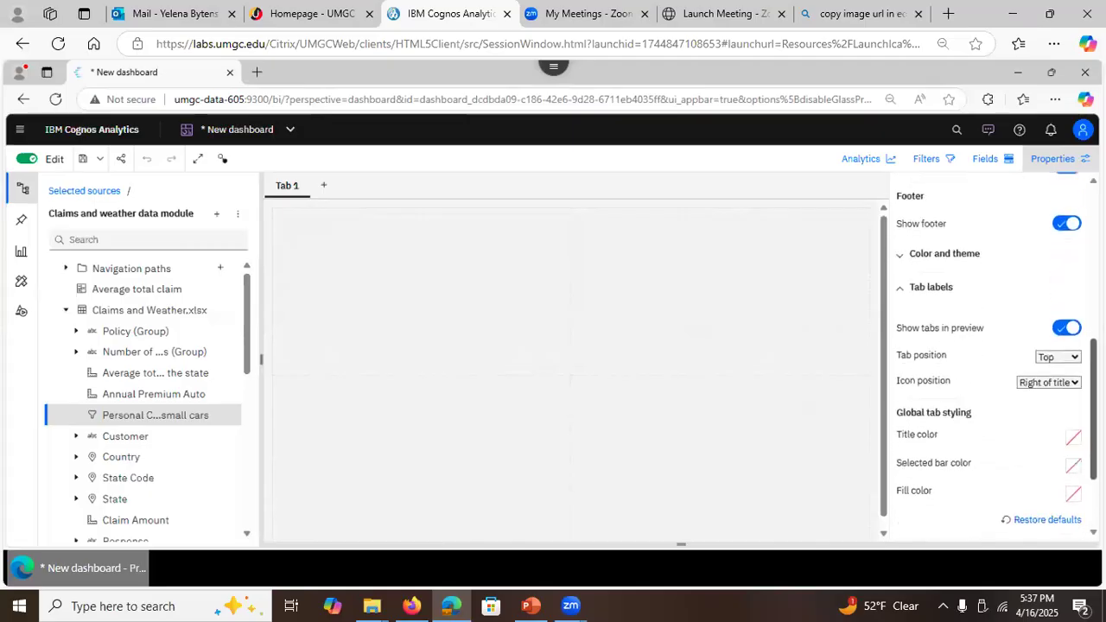
scroll(1027, 372, "down", 1)
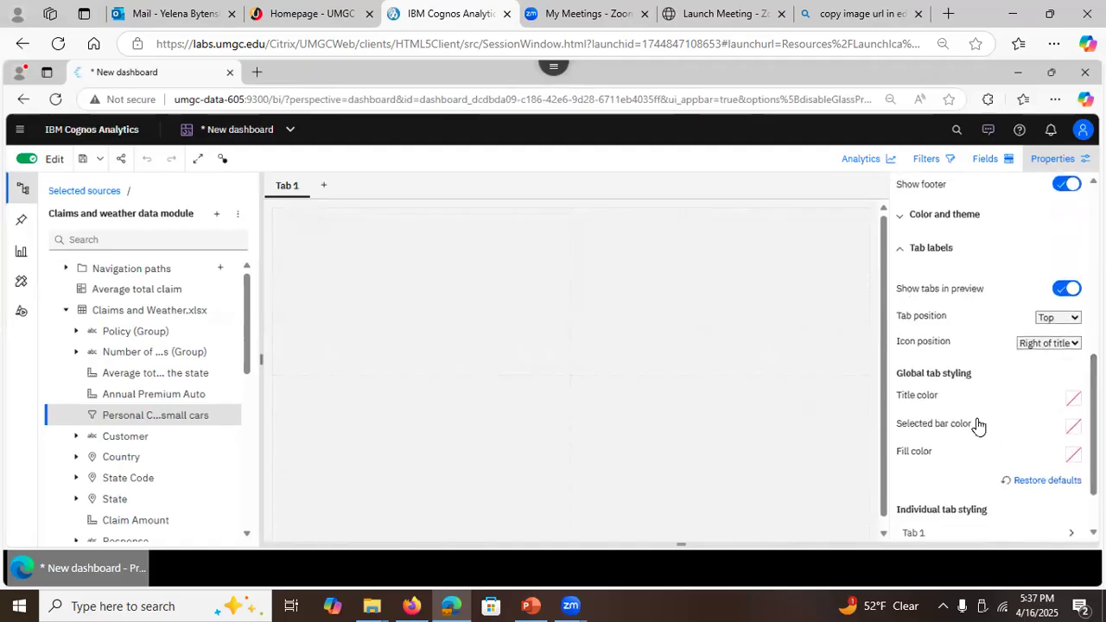
left_click(1074, 400)
left_click(1068, 450)
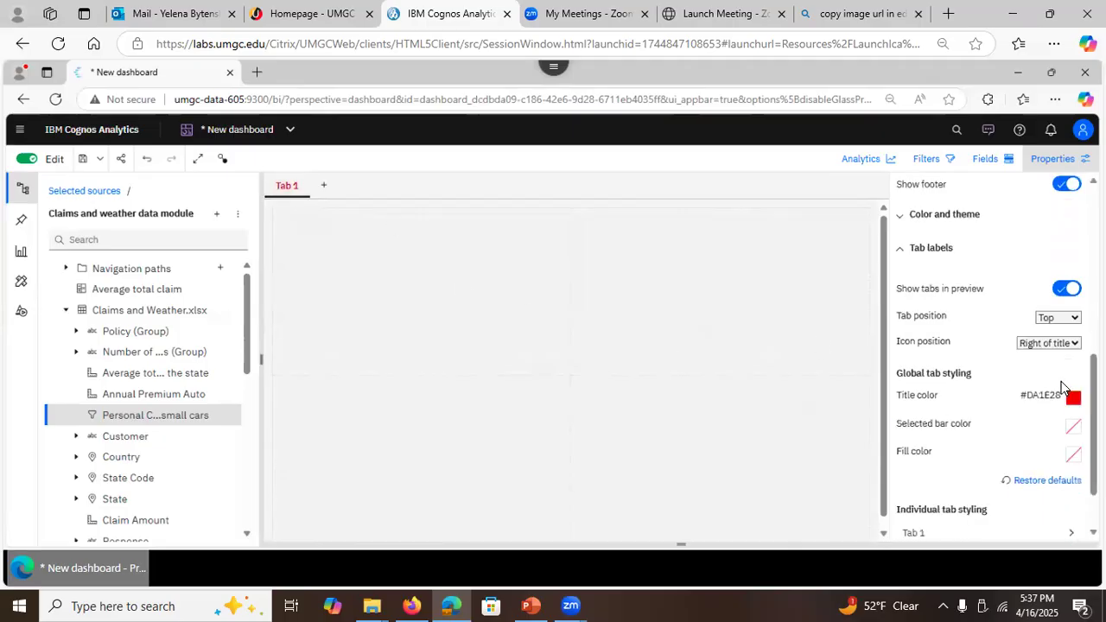
left_click(1073, 433)
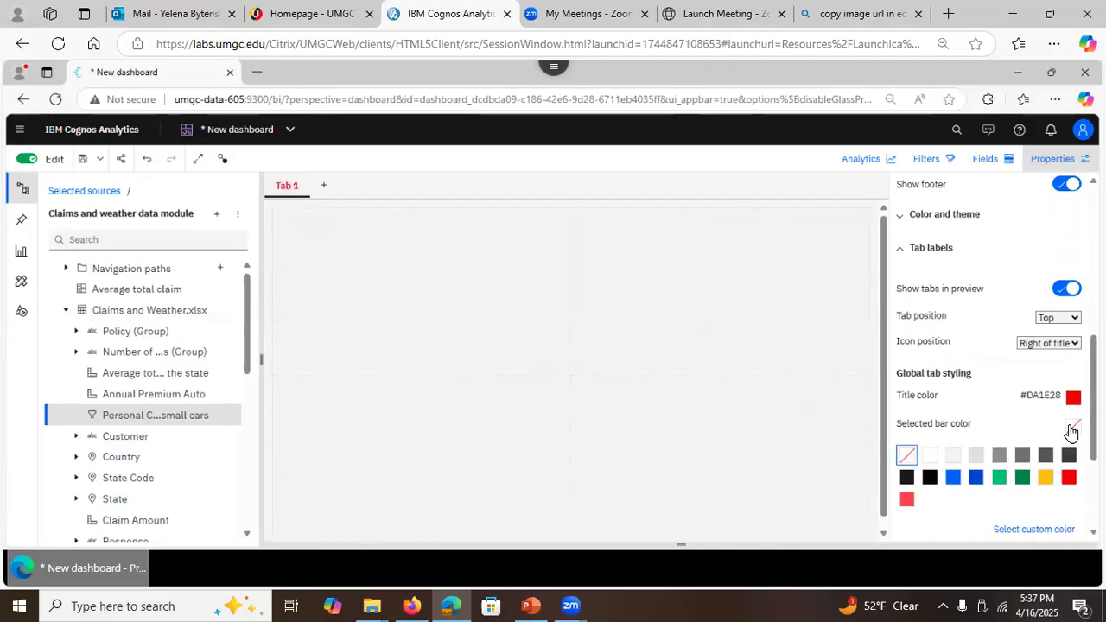
left_click(1021, 477)
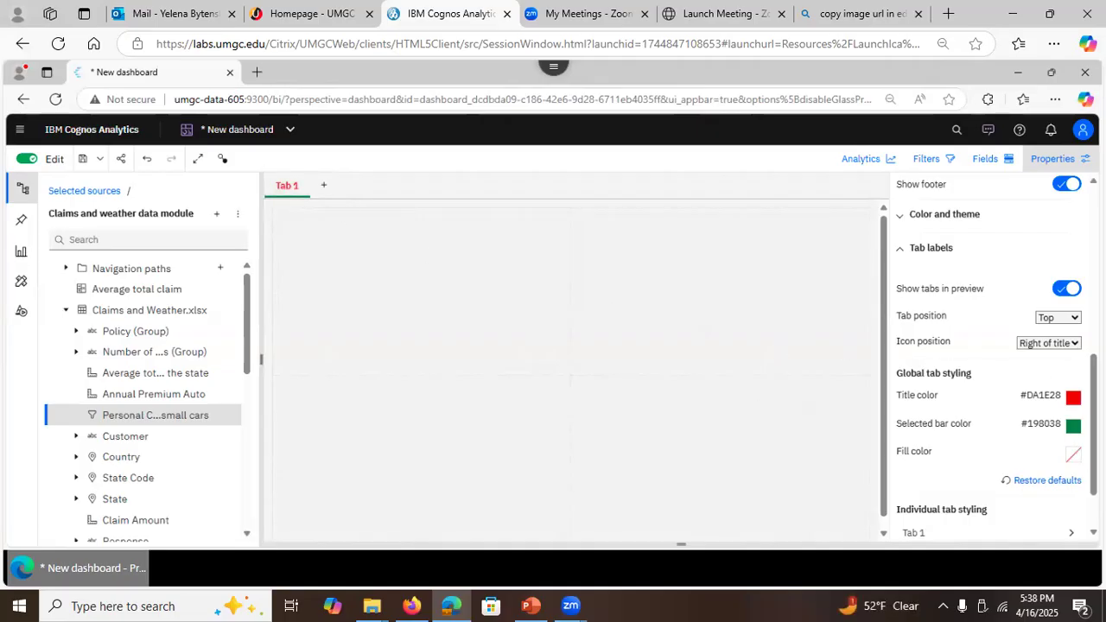
left_click(1073, 454)
left_click(976, 488)
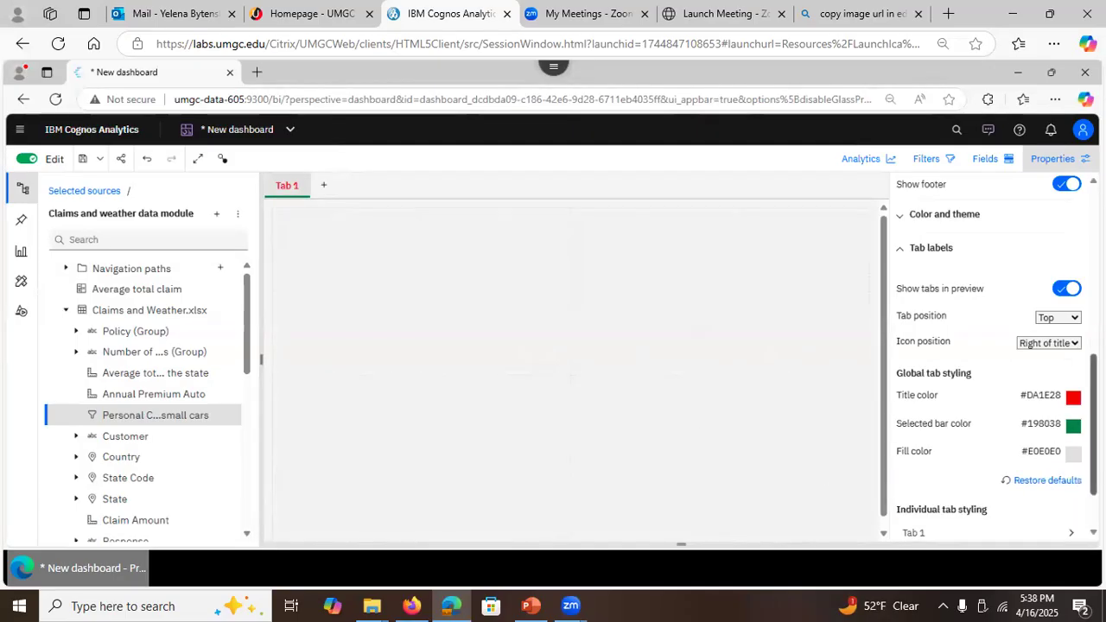
scroll(1029, 269, "down", 1)
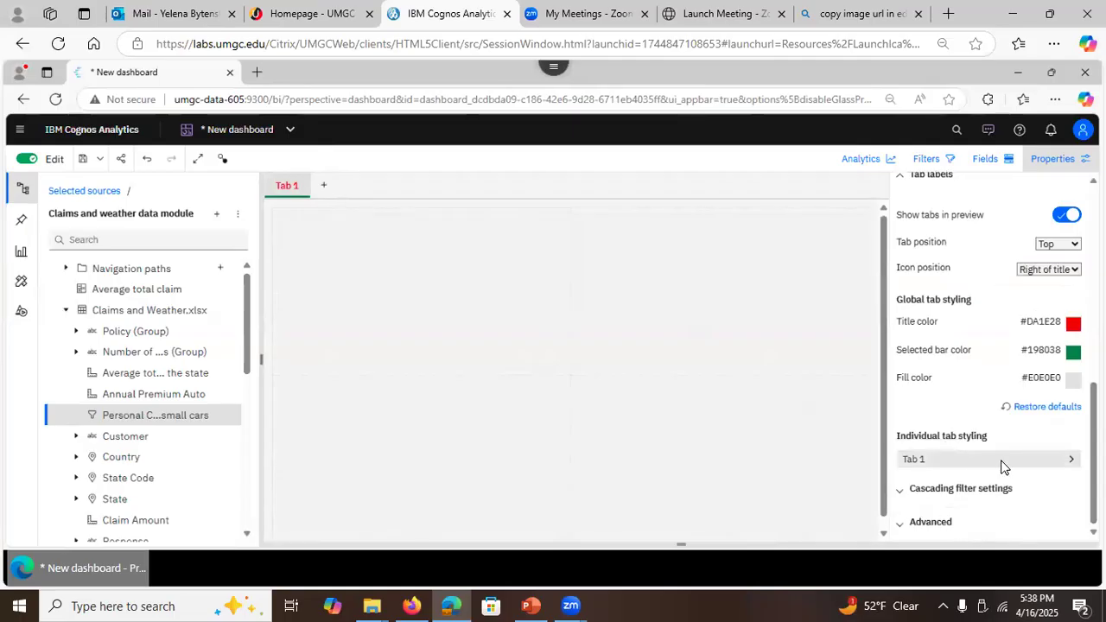
Step: Add a second tab to the dashboard using the template with four equal panels
left_click(325, 193)
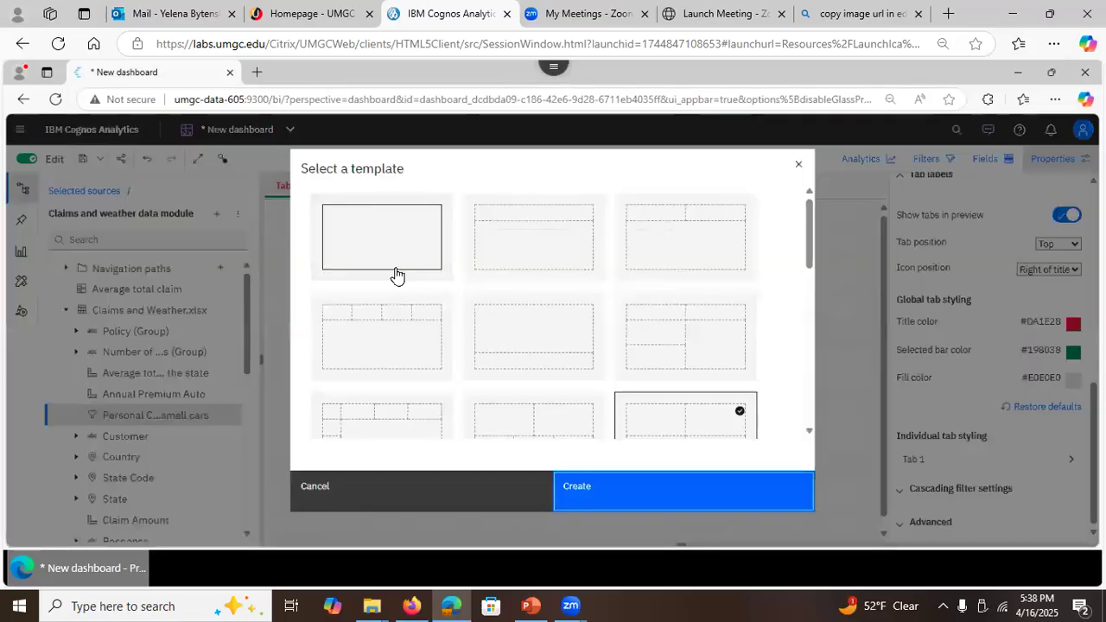
left_click(807, 266)
left_click_drag(807, 267, 803, 288)
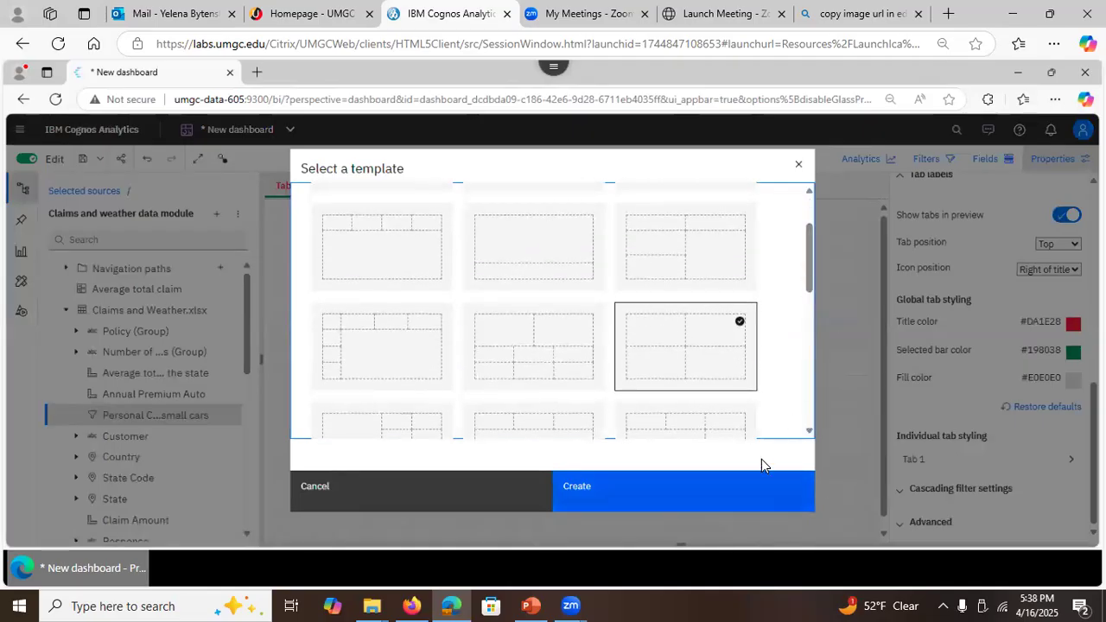
left_click(666, 494)
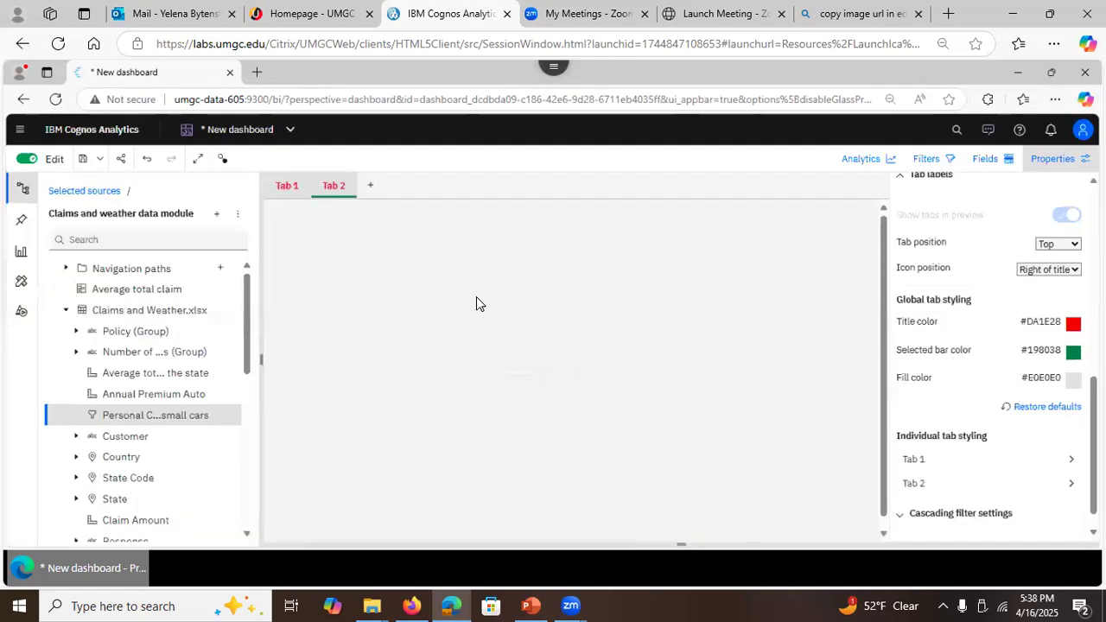
Step: Review the edit options and available templates for Tab 2, and close them without changes
left_click(336, 190)
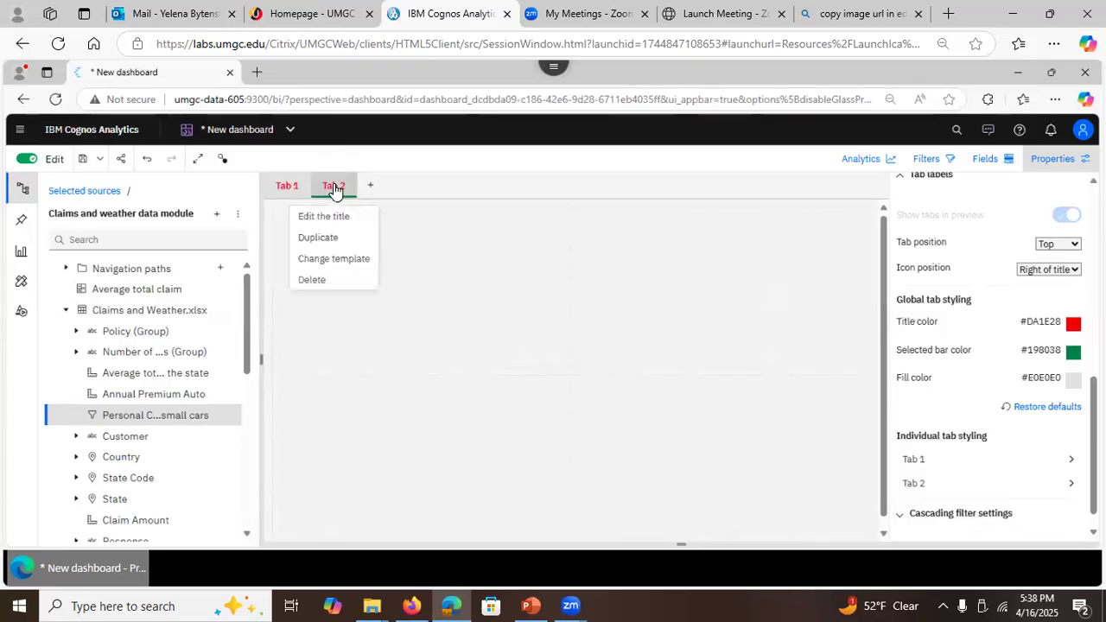
left_click(346, 261)
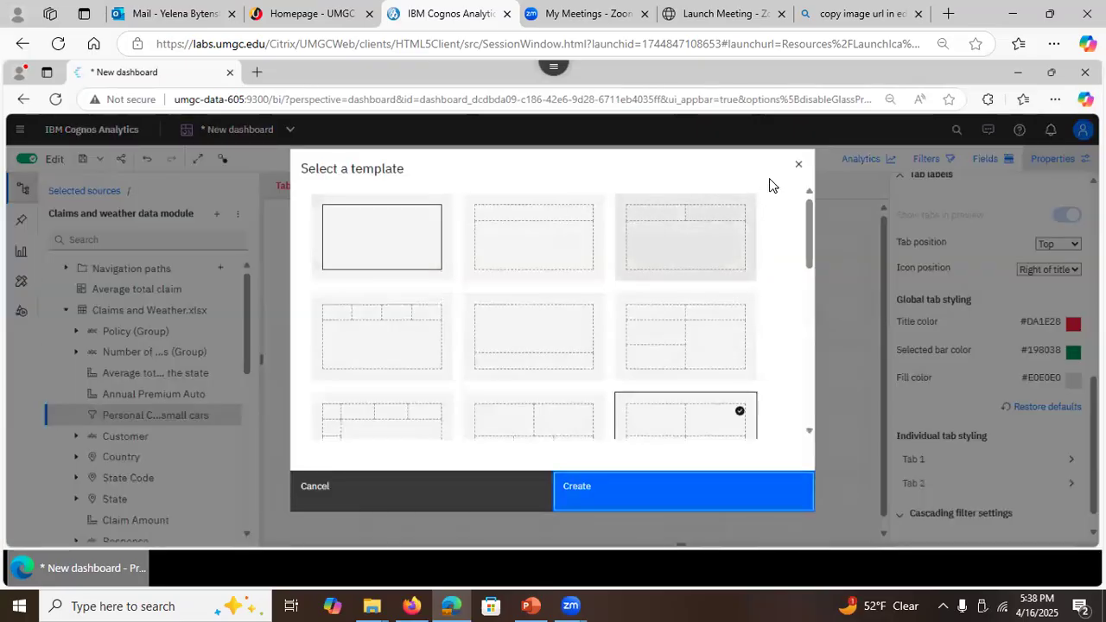
left_click(798, 164)
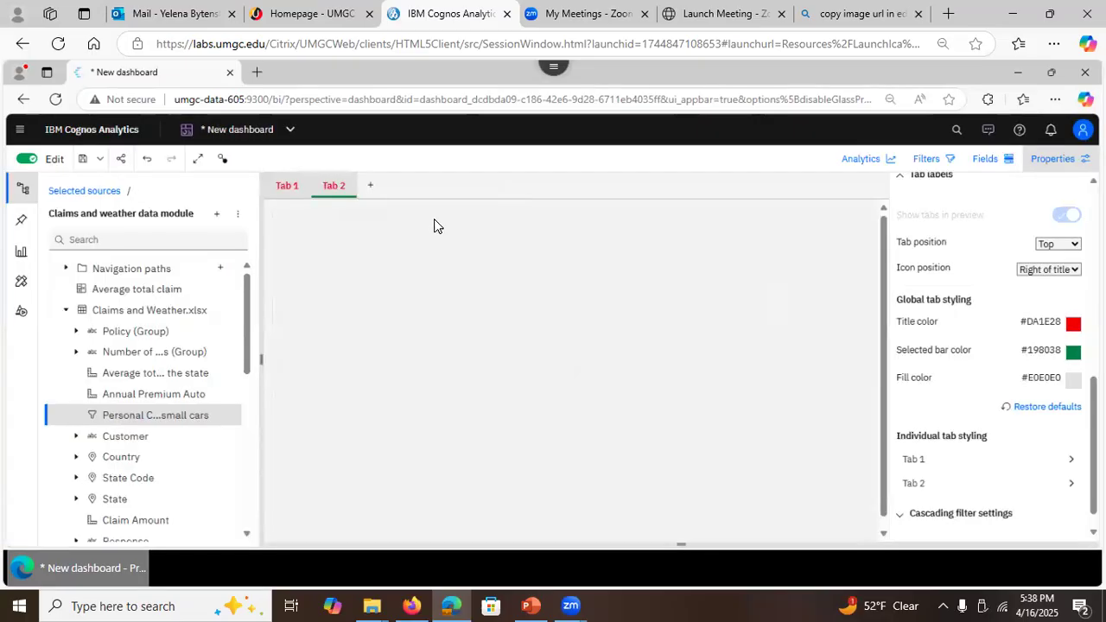
left_click(330, 190)
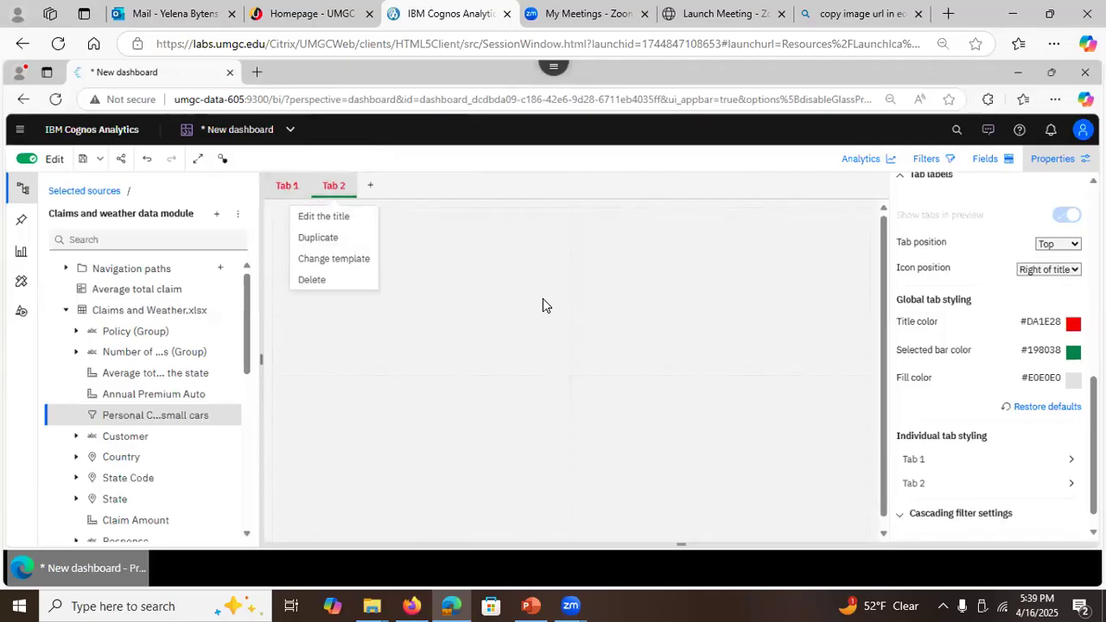
left_click(574, 306)
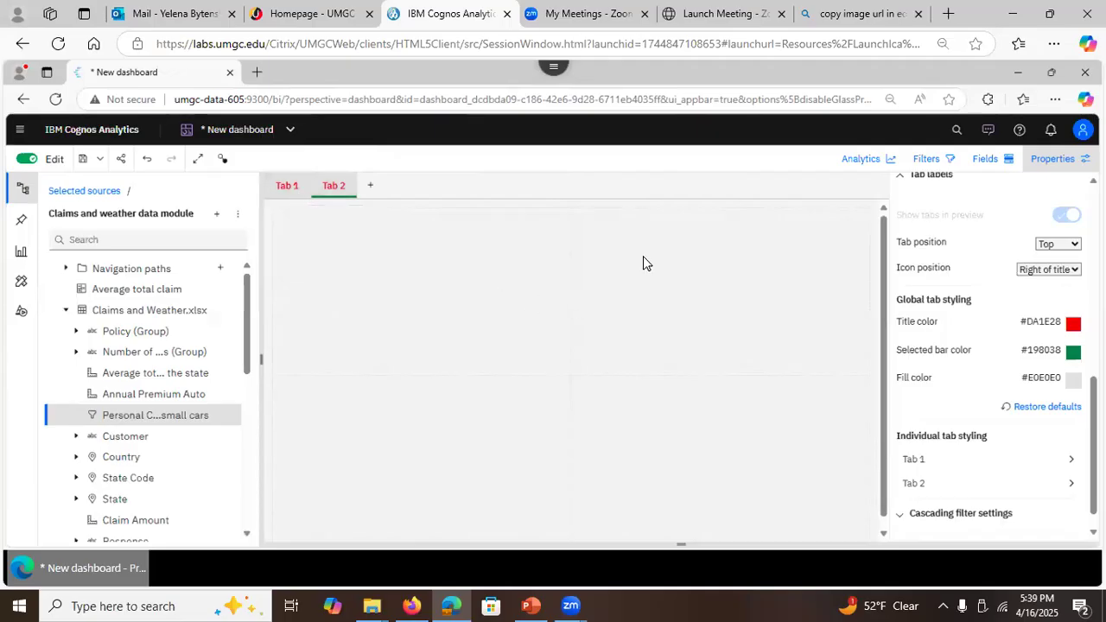
Step: Hide the dashboard properties and save the dashboard in My content as "Claims dashboard"
left_click(1055, 158)
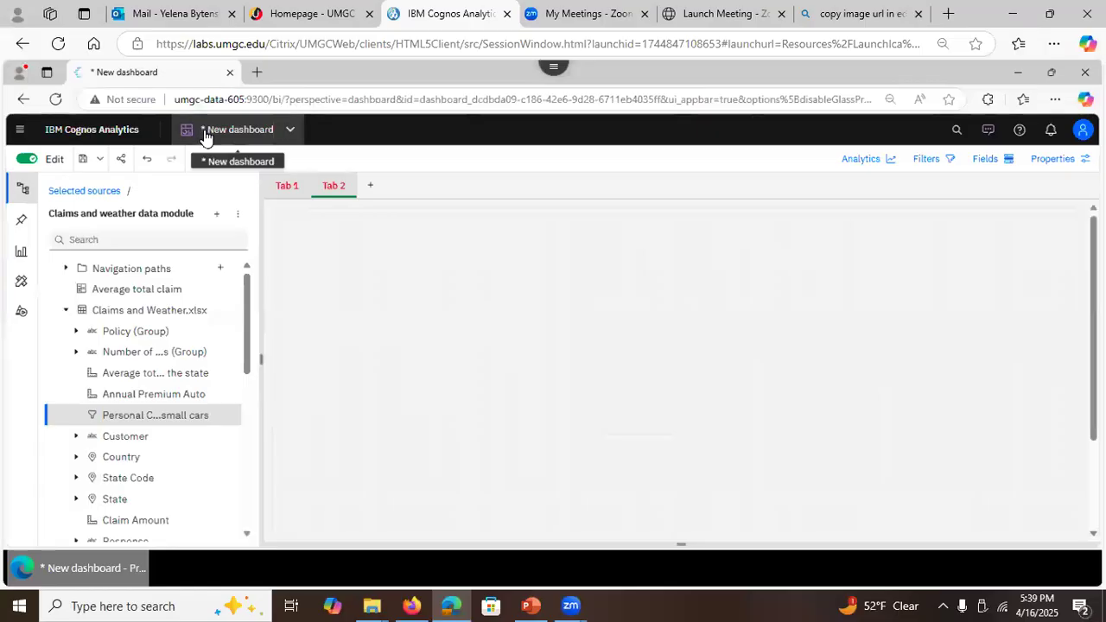
left_click(83, 162)
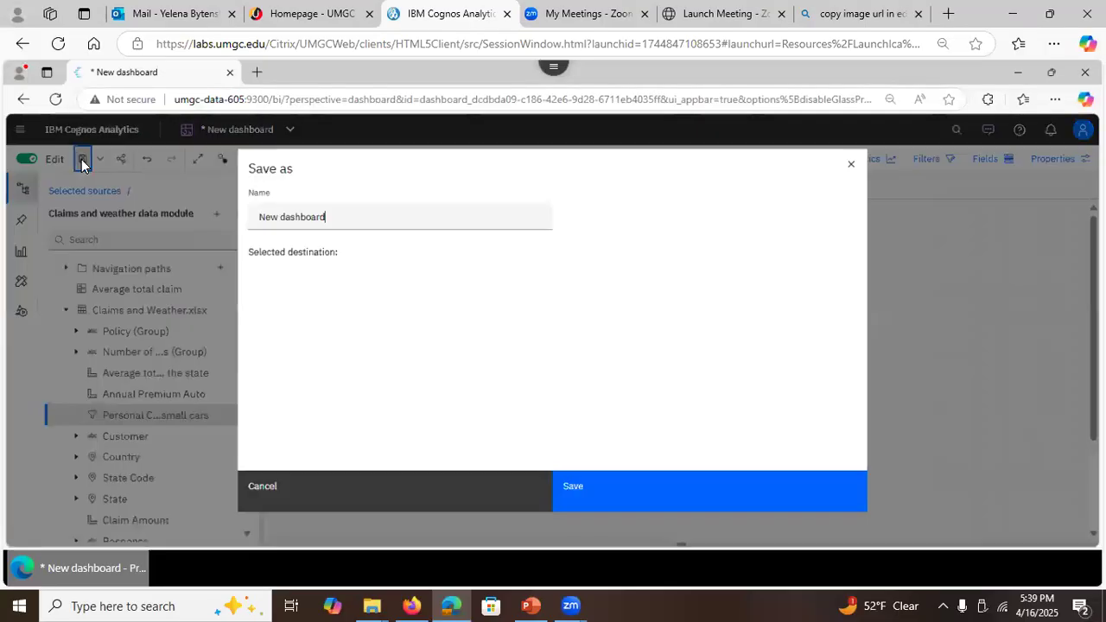
left_click_drag(346, 217, 234, 207)
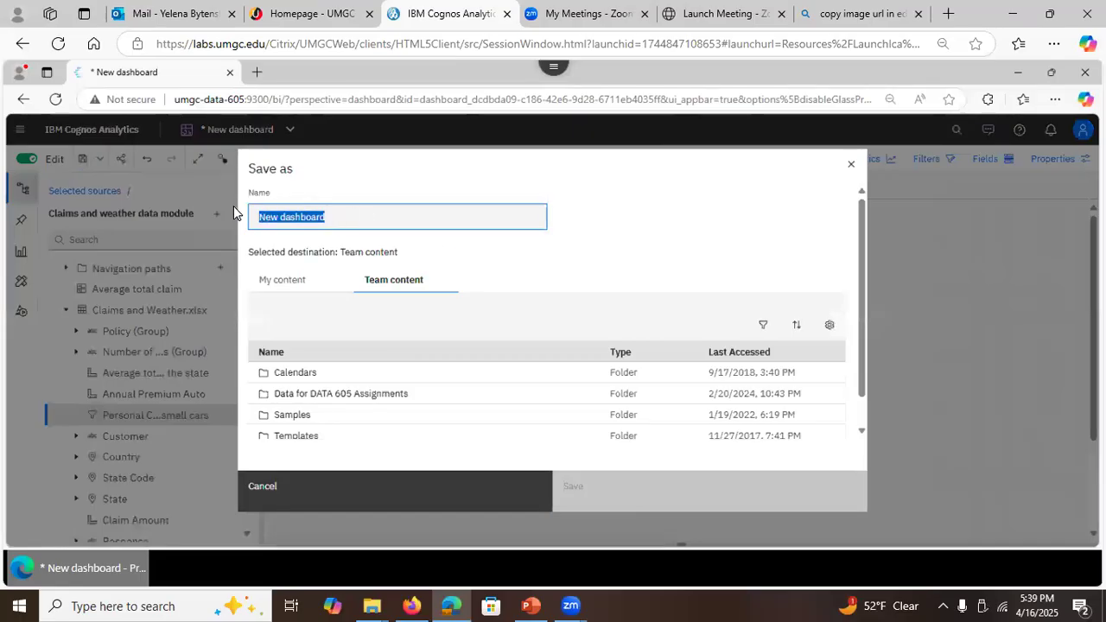
type("Clai")
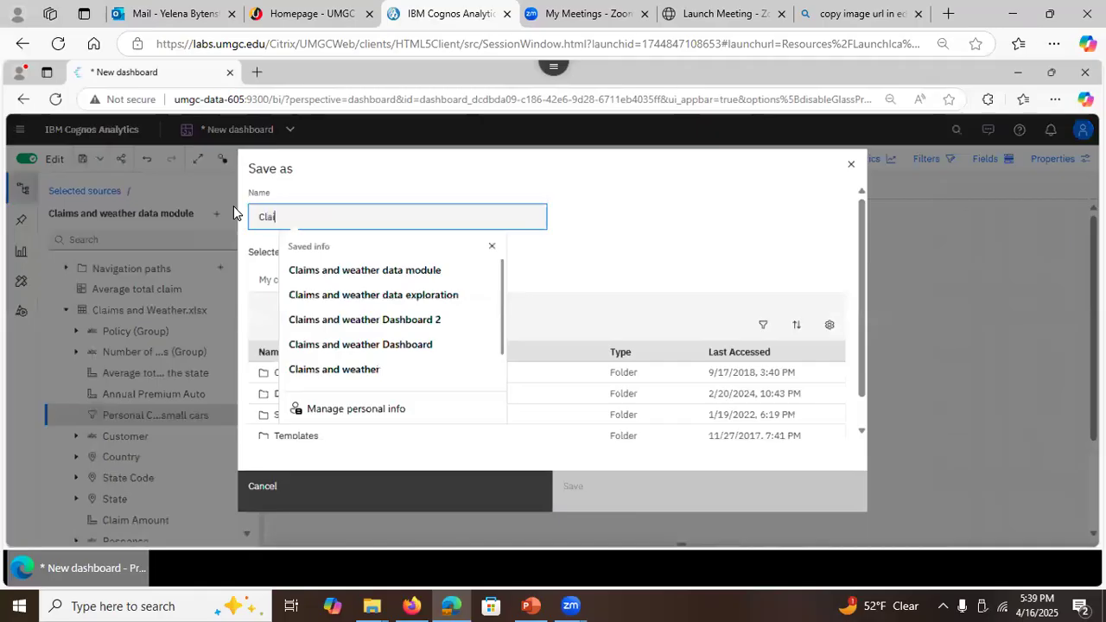
type("ms dashboa")
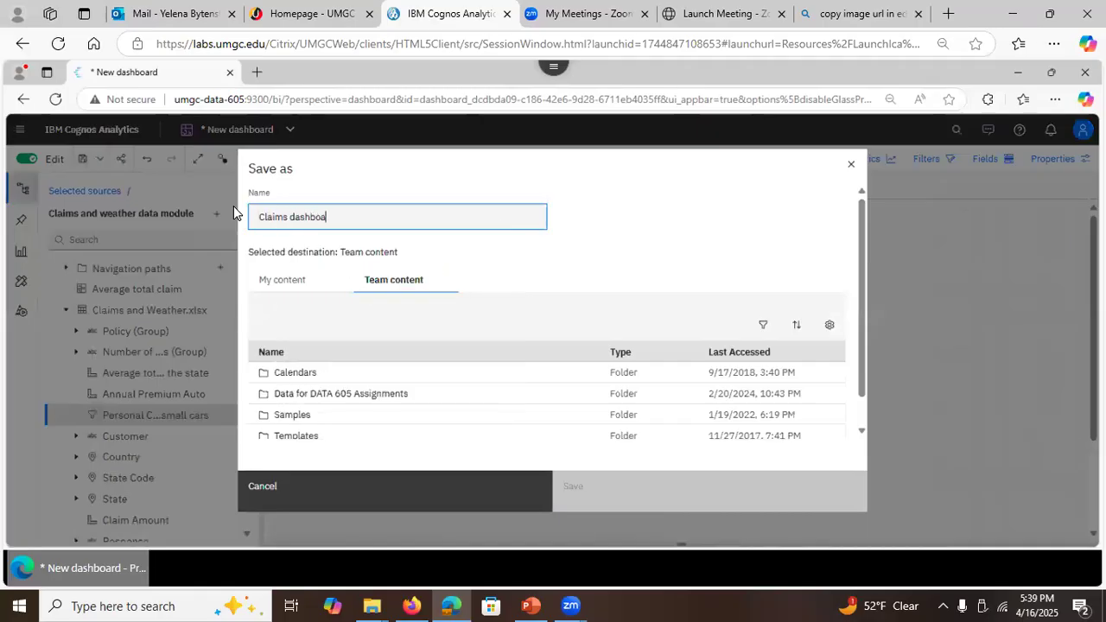
type("rd")
left_click(277, 285)
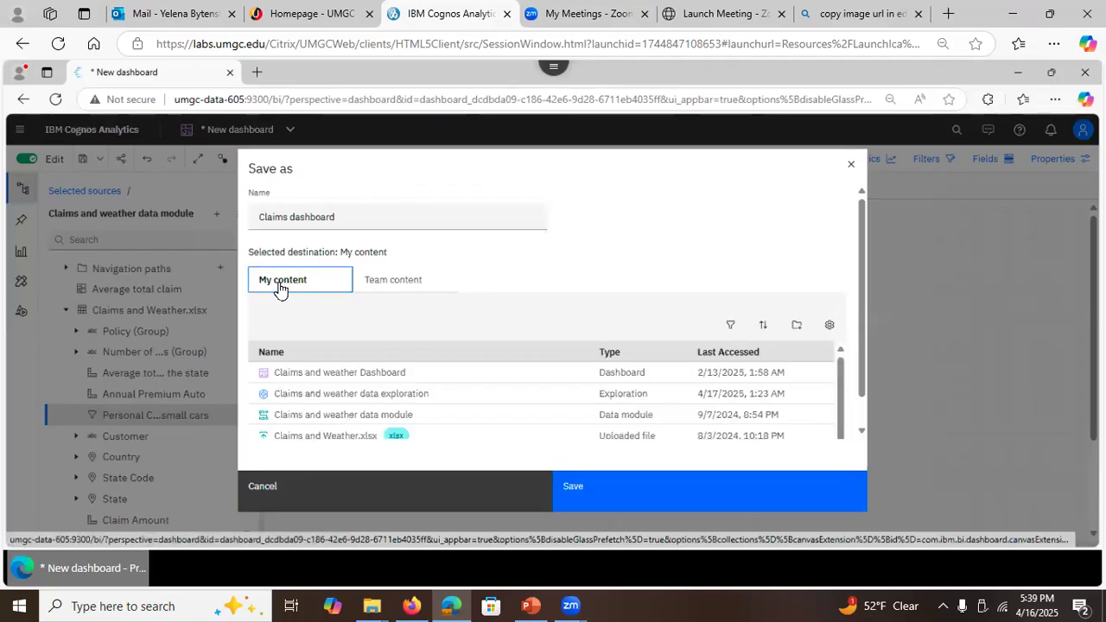
left_click(635, 502)
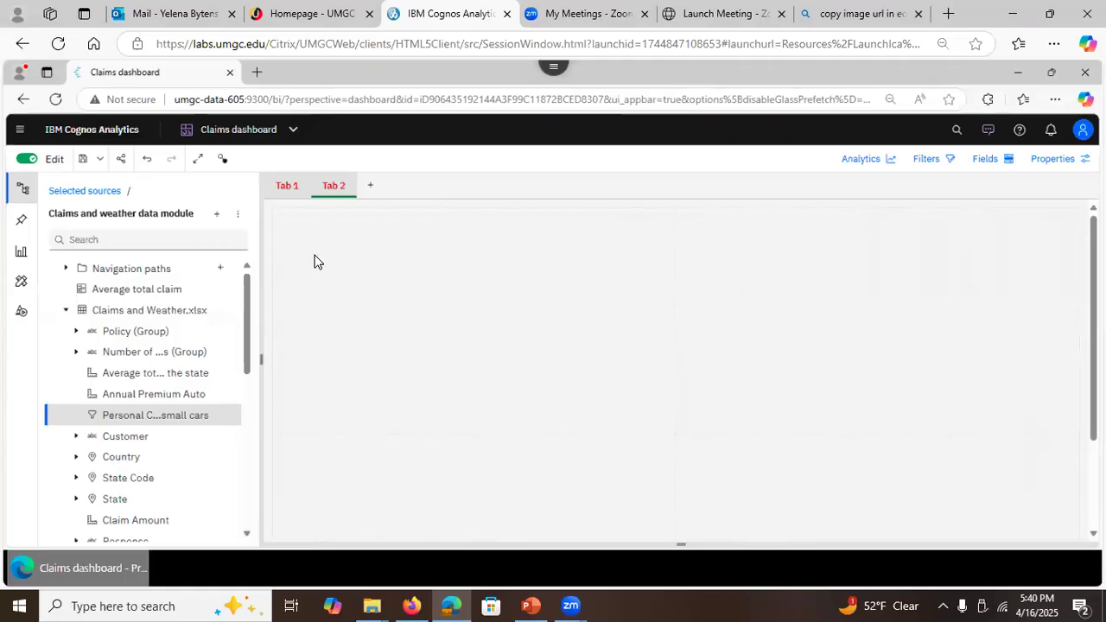
Step: Show Tab 1 of the dashboard, and open the Claims and weather data exploration from My content
left_click(278, 191)
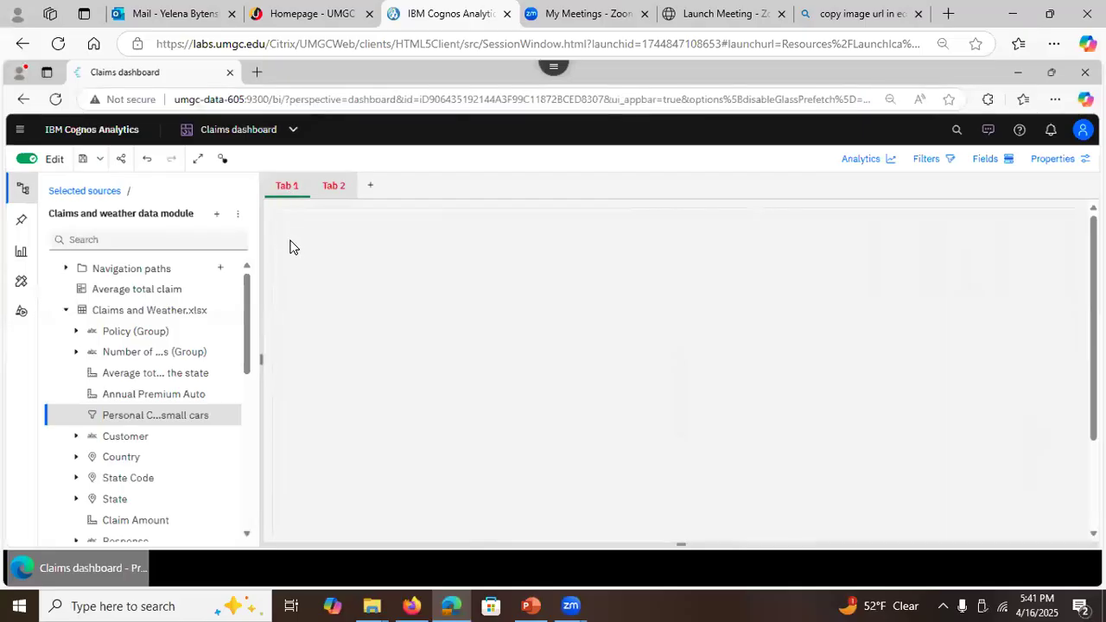
left_click(263, 132)
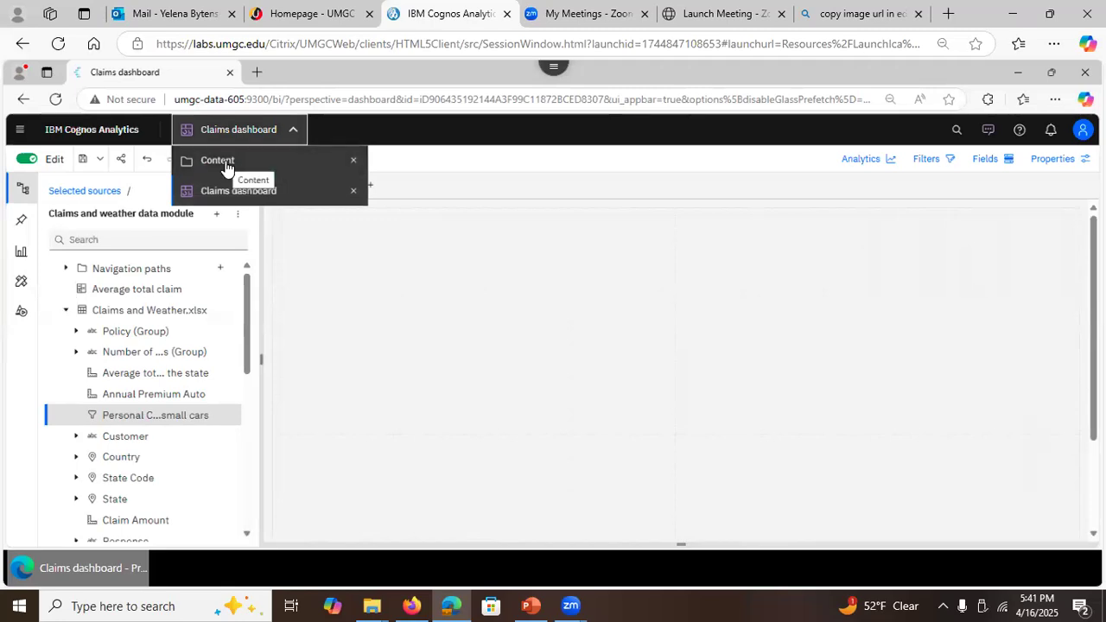
left_click(229, 162)
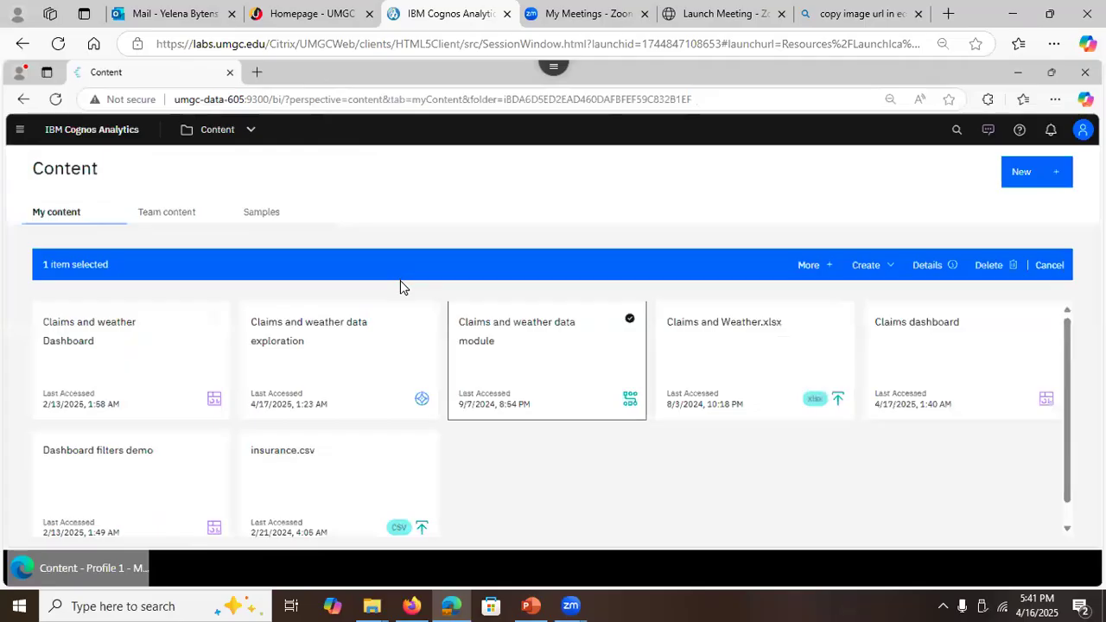
left_click(370, 347)
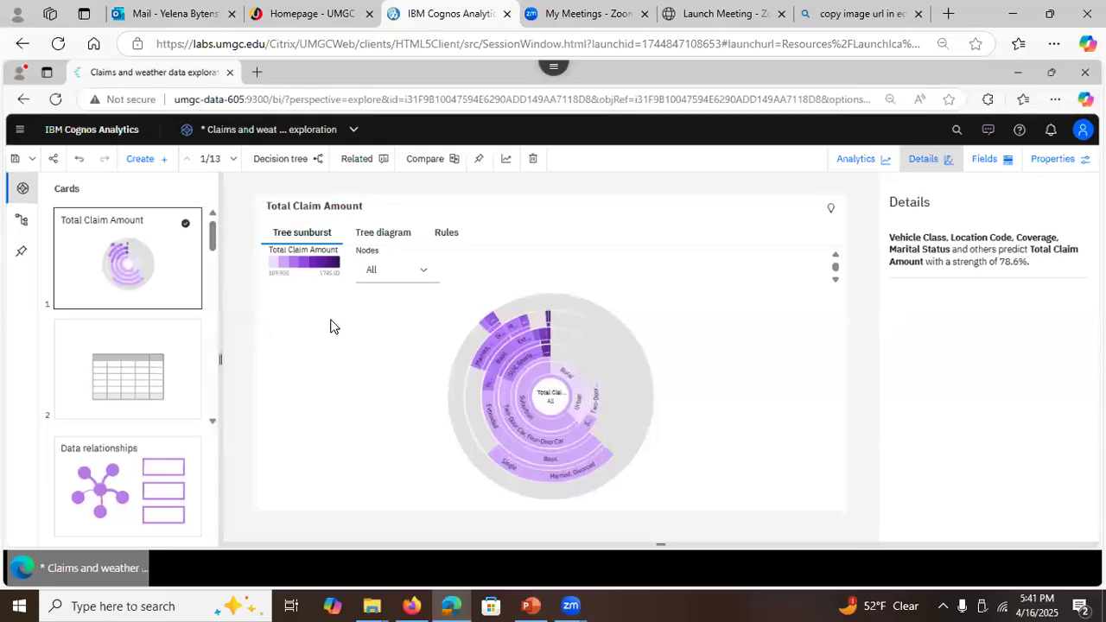
Step: Pin the Total Claim Amount decision tree card and the EmploymentStatus tree map card from the exploration
left_click(479, 160)
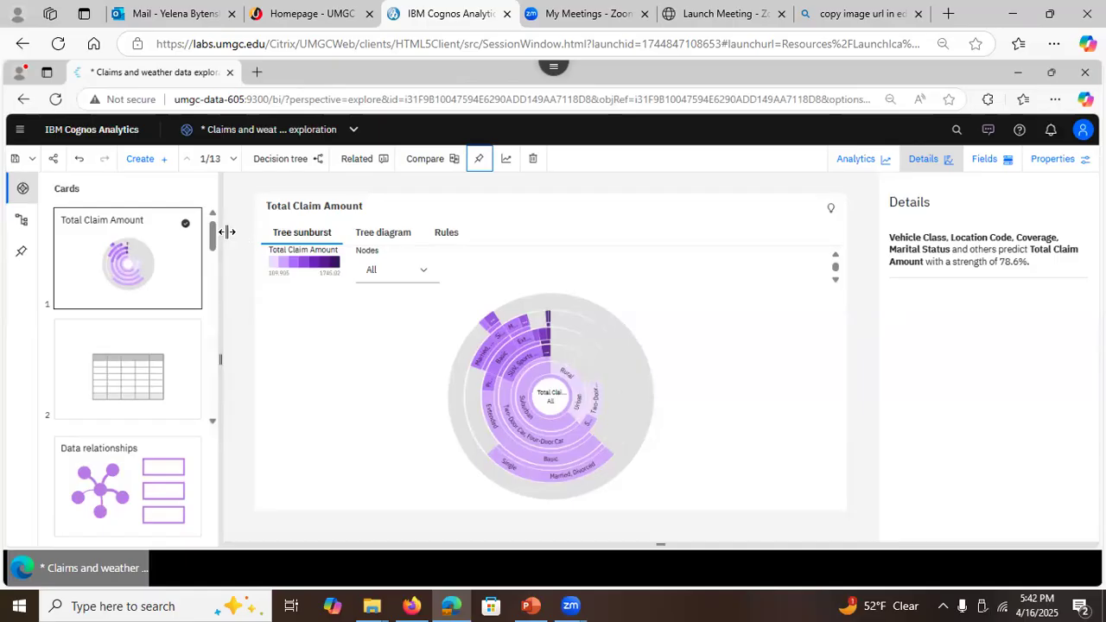
left_click_drag(215, 248, 206, 324)
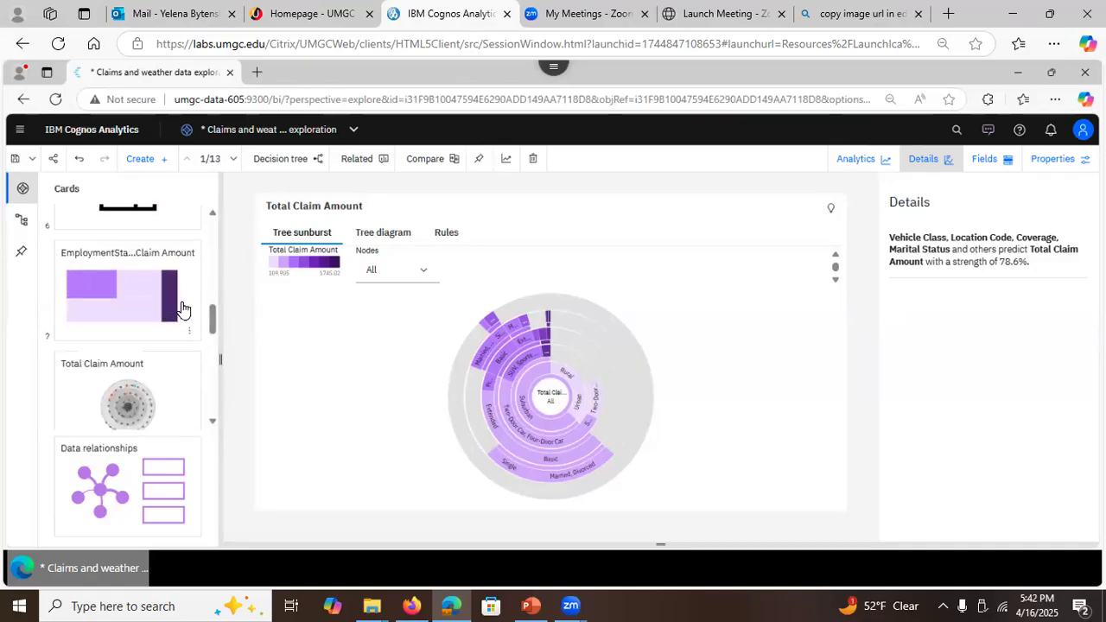
left_click(181, 308)
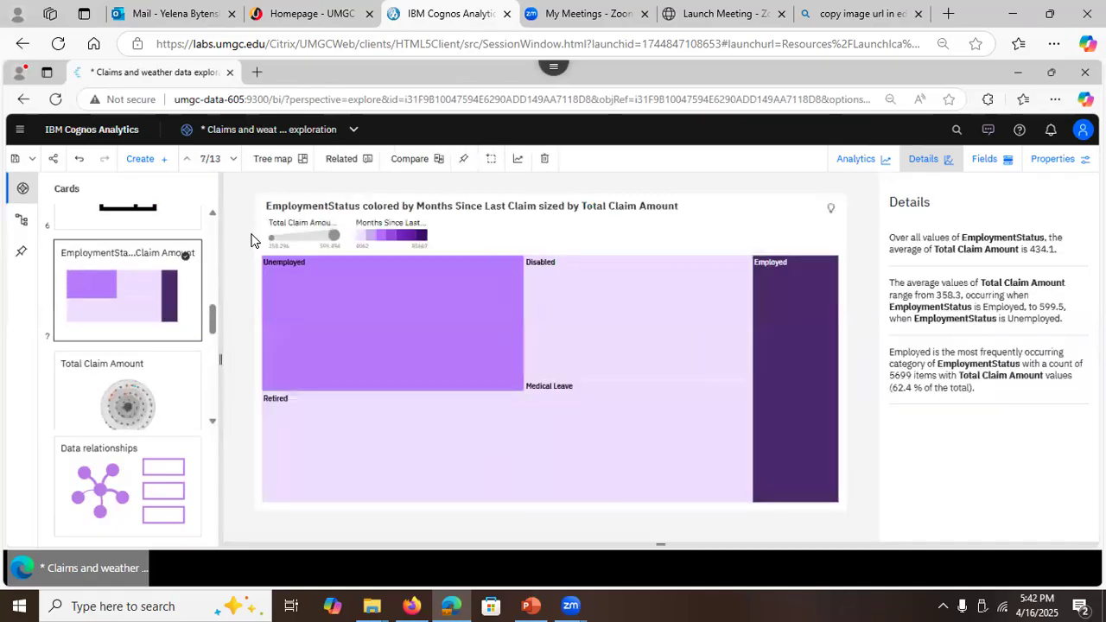
left_click(465, 160)
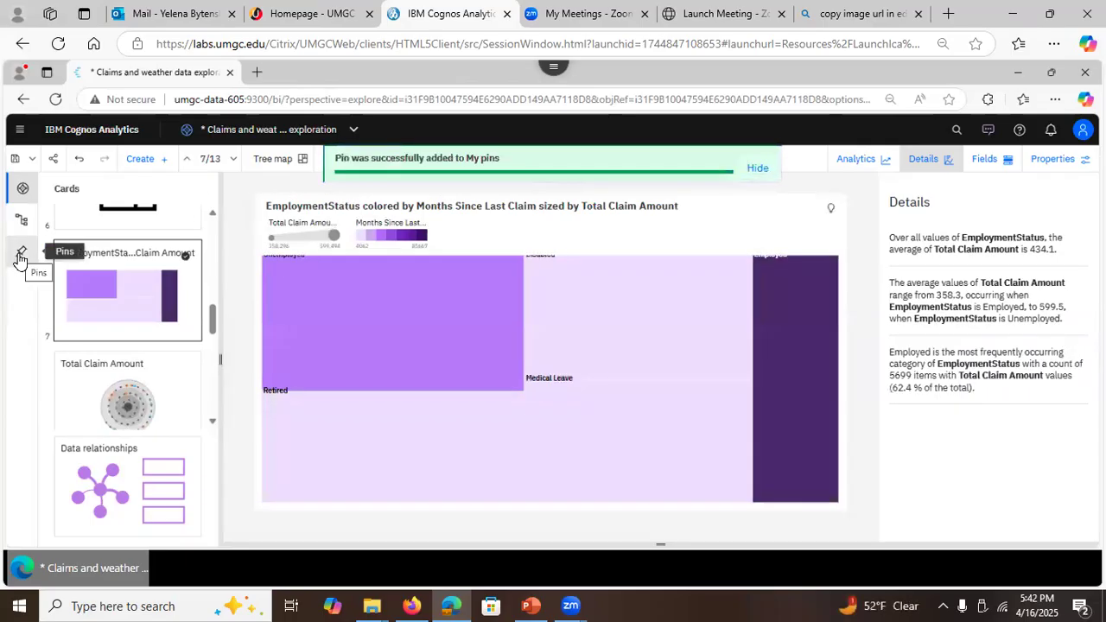
Step: Show the list of pinned visualizations, browse through it, and filter it to pins from Today
left_click(19, 257)
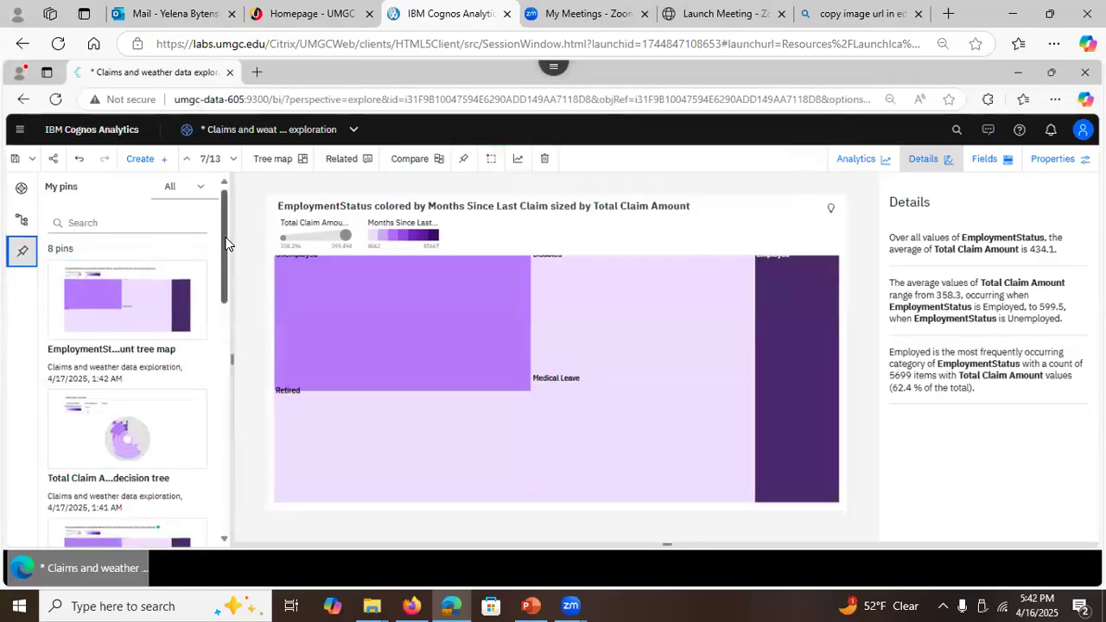
left_click_drag(219, 259, 209, 493)
scroll(215, 277, "up", 10)
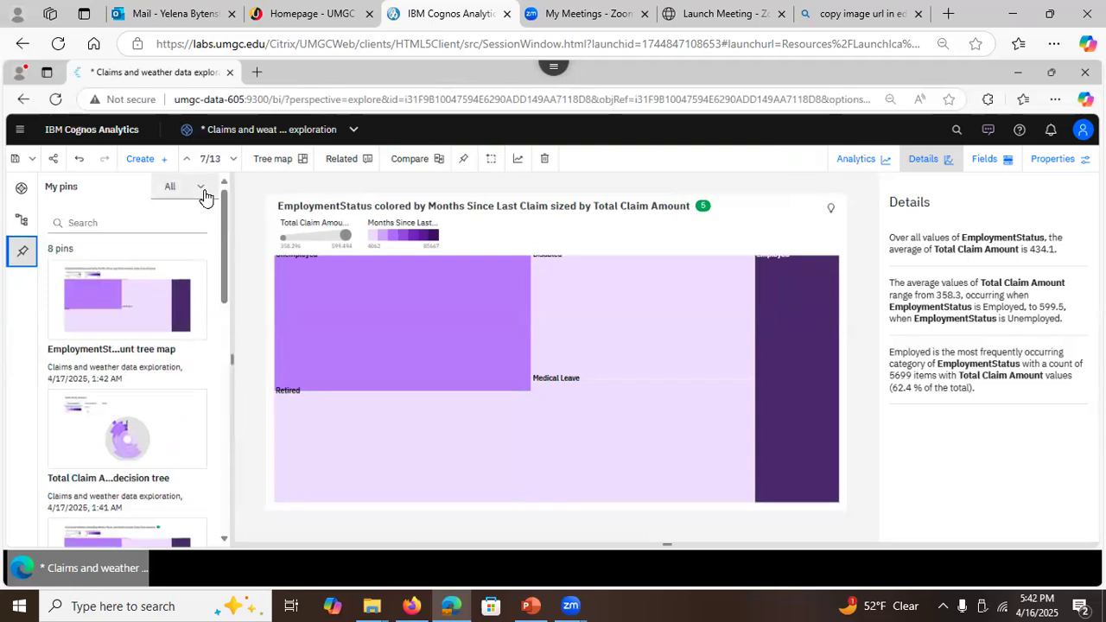
left_click(201, 190)
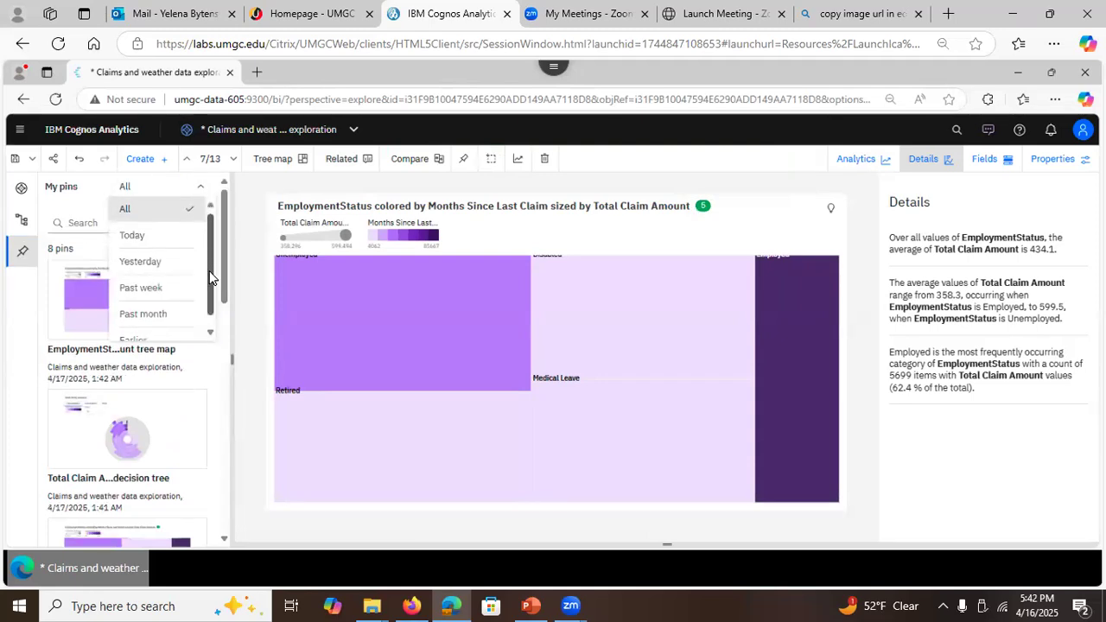
scroll(209, 277, "down", 1)
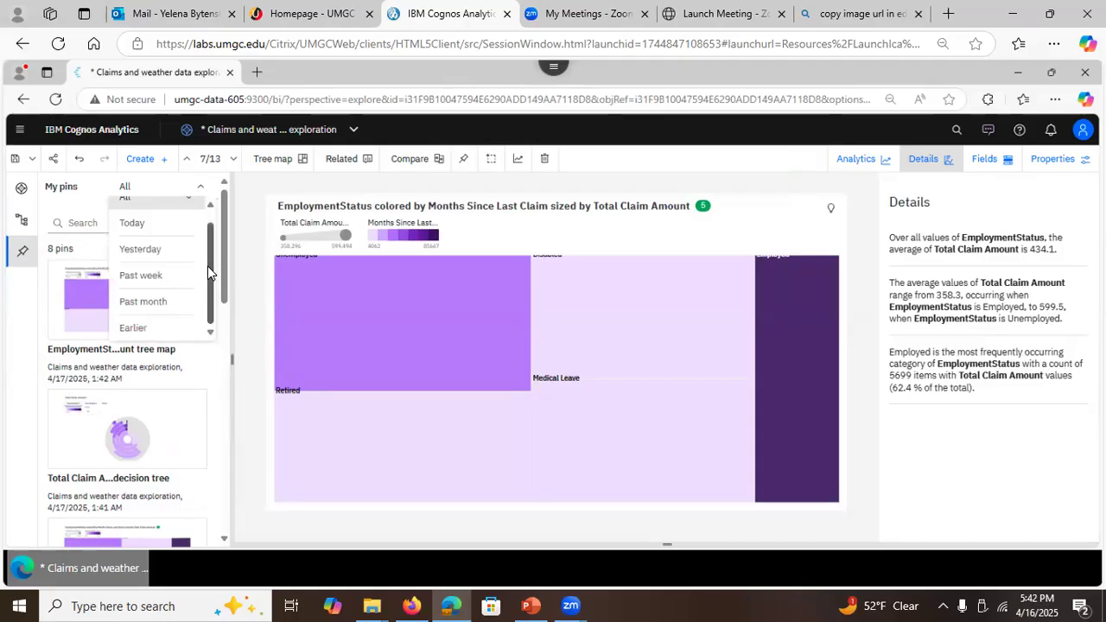
left_click(138, 224)
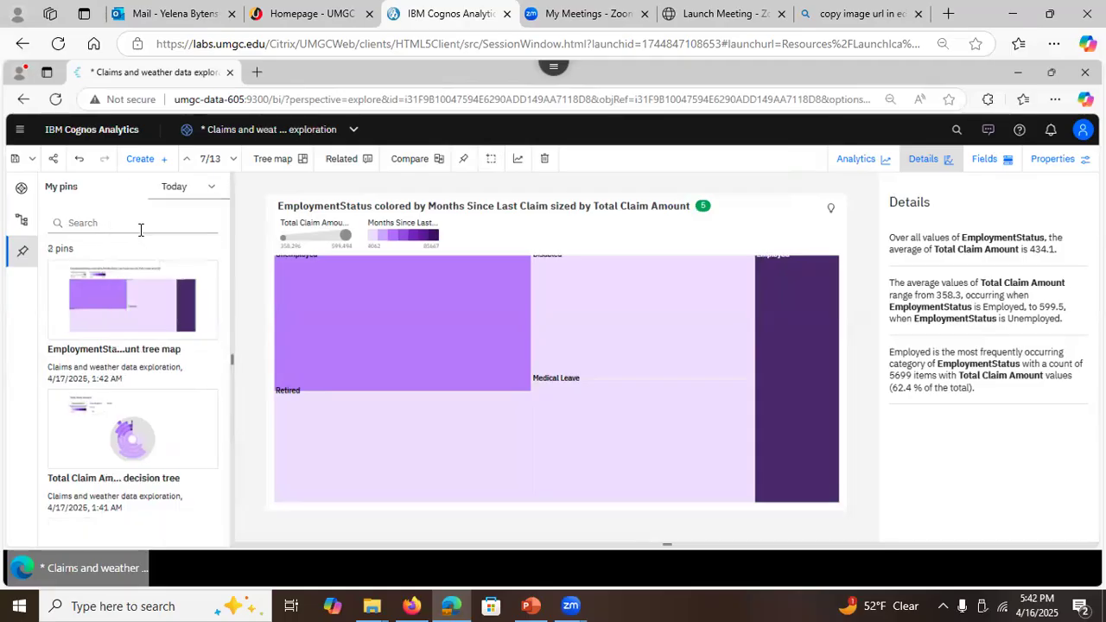
Step: Filter the pins by Past month and by Earlier, restore the All filter, and close the pin list
left_click(209, 189)
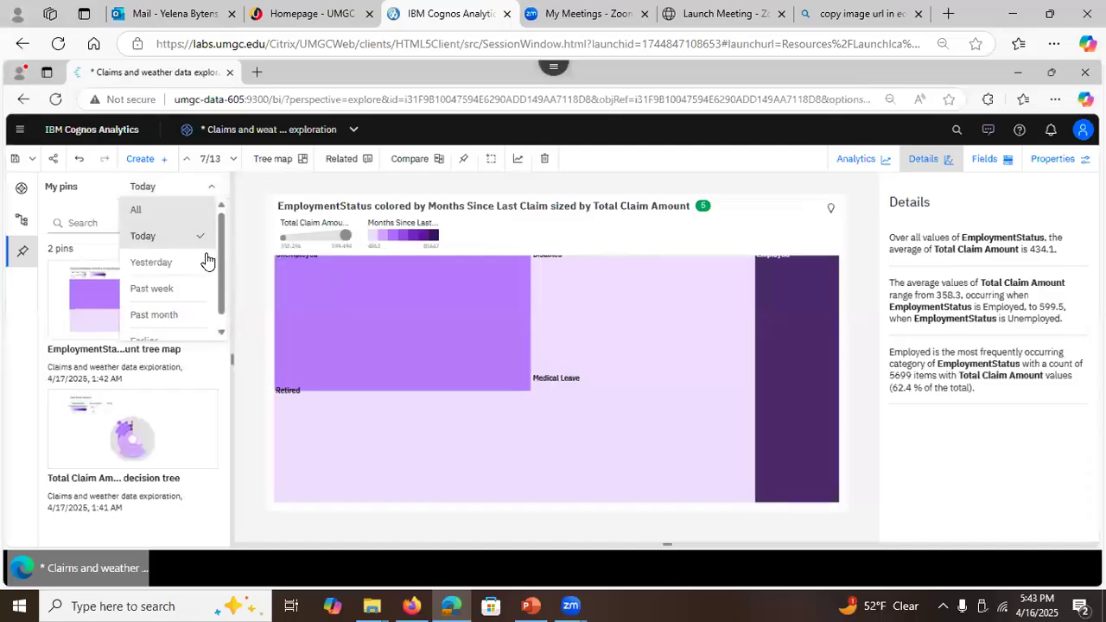
left_click(155, 314)
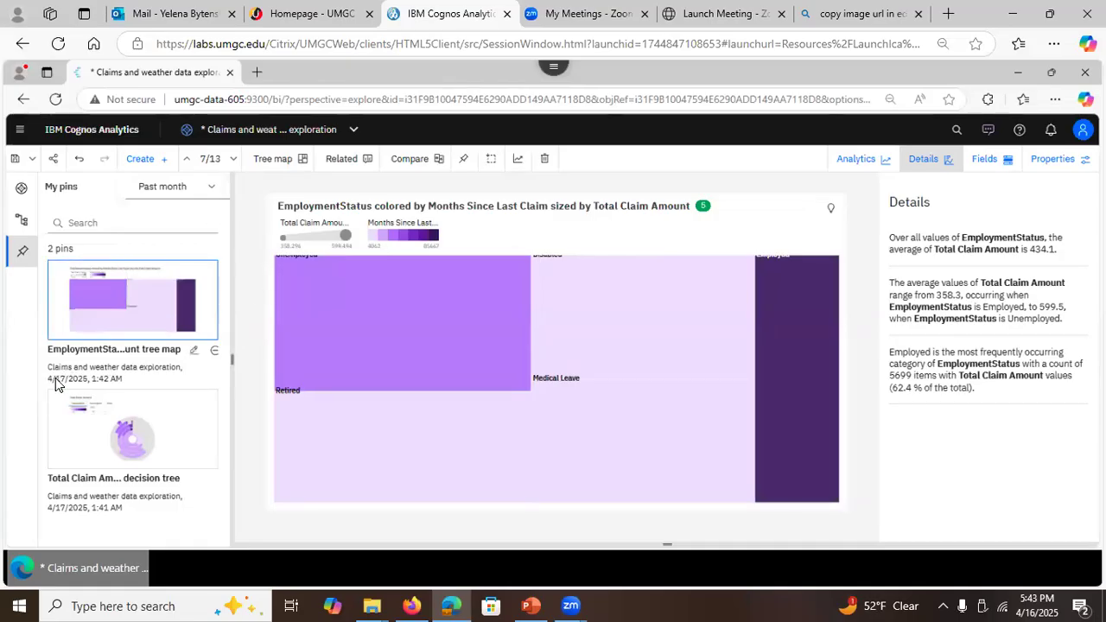
left_click(208, 187)
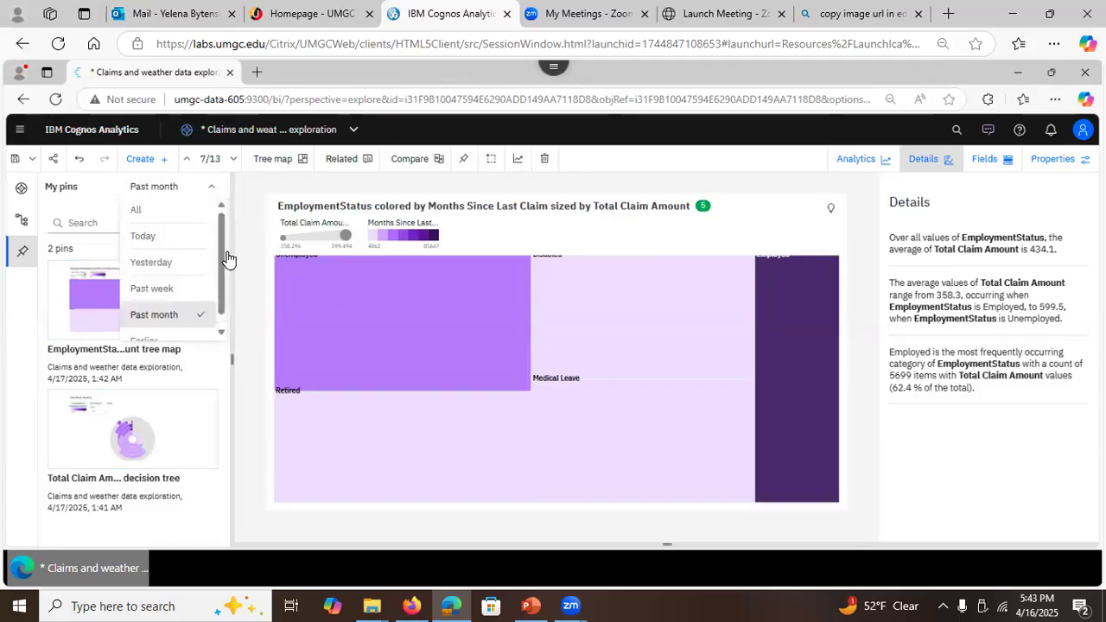
left_click(170, 341)
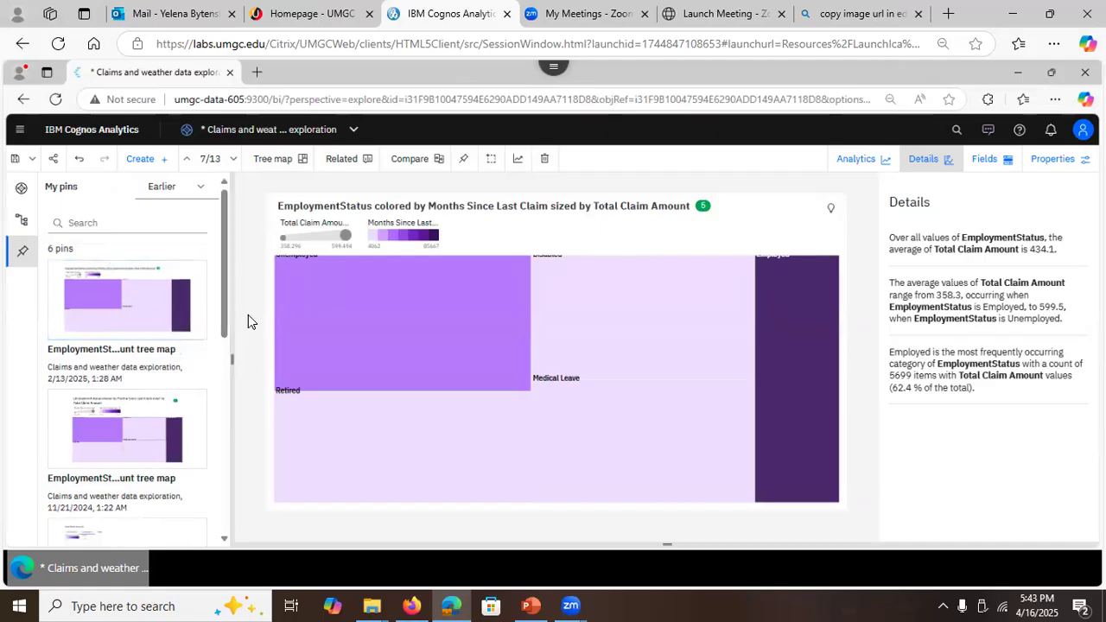
left_click(212, 190)
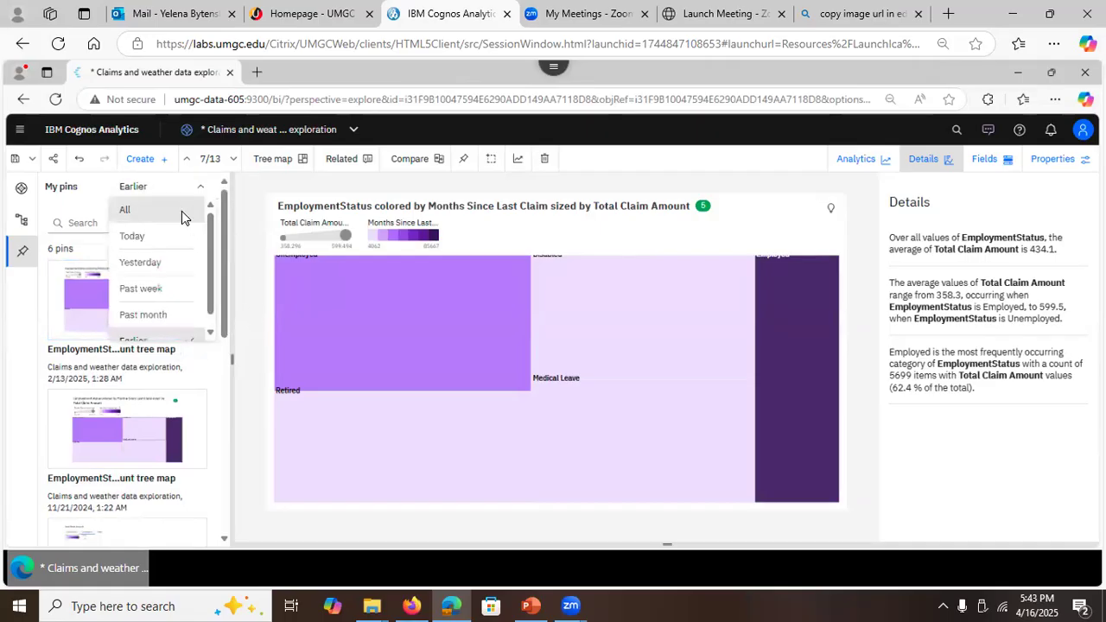
left_click(182, 211)
left_click(81, 223)
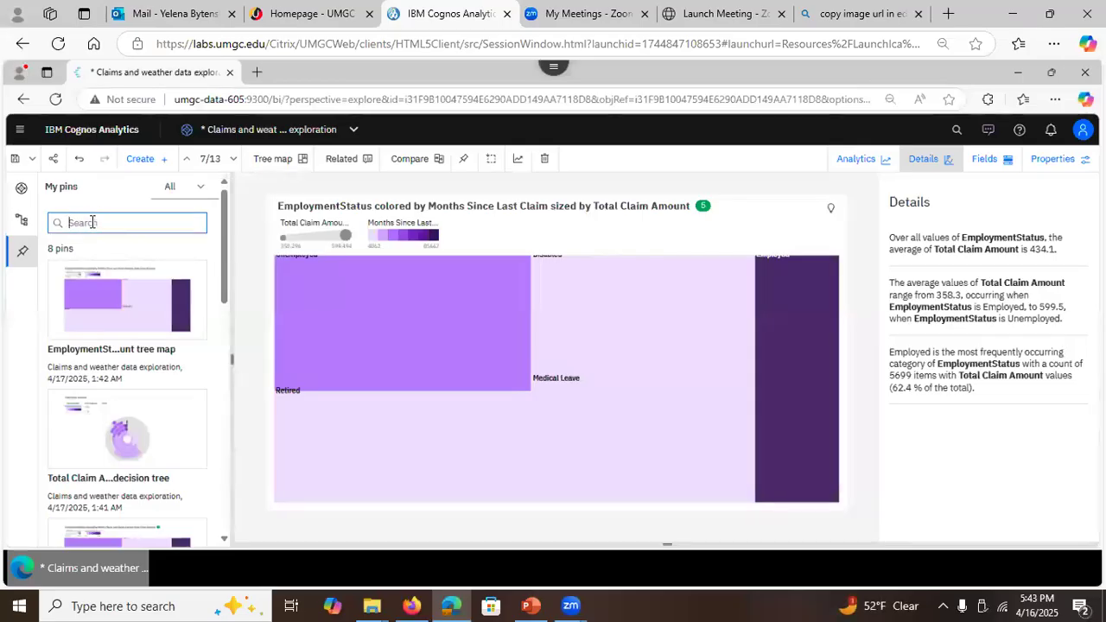
left_click(22, 251)
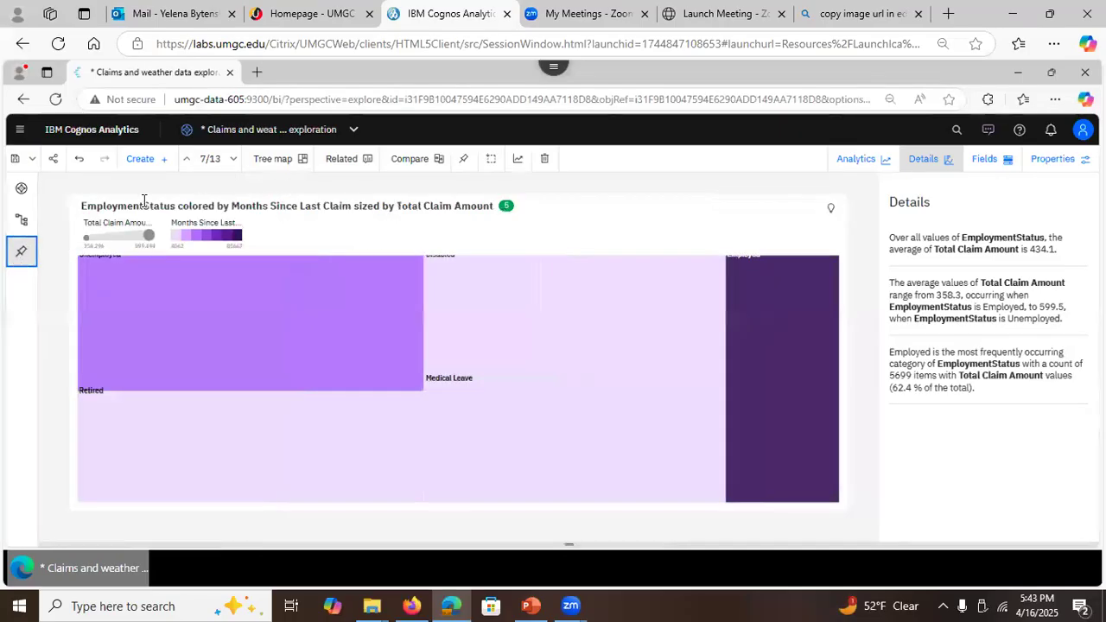
Step: Save the Claims and weather data exploration and switch to the Claims dashboard
left_click(14, 161)
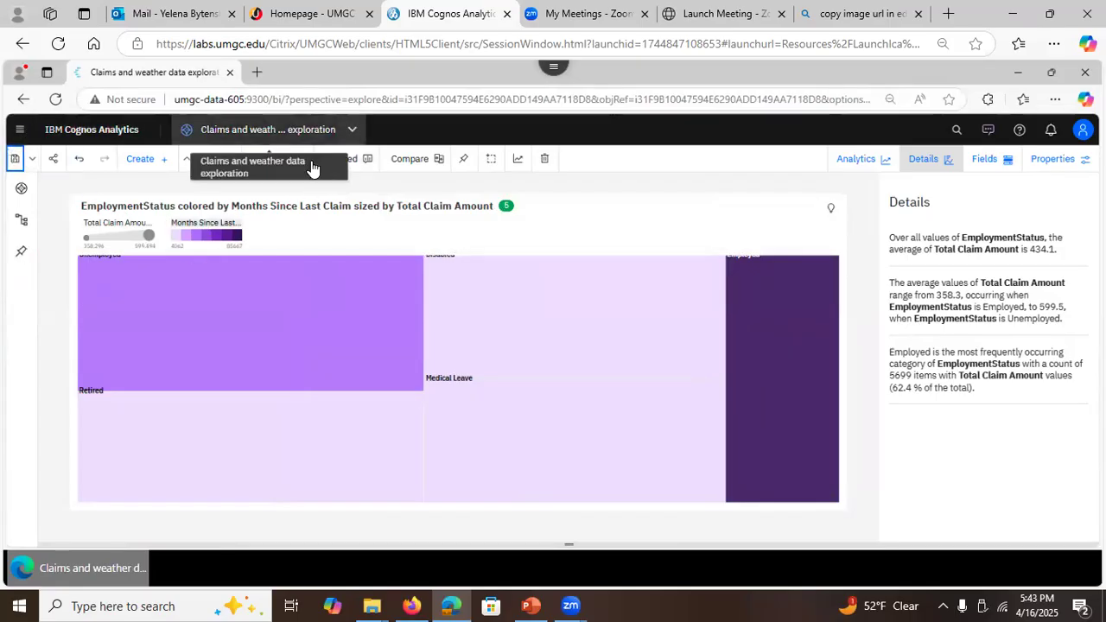
left_click(312, 169)
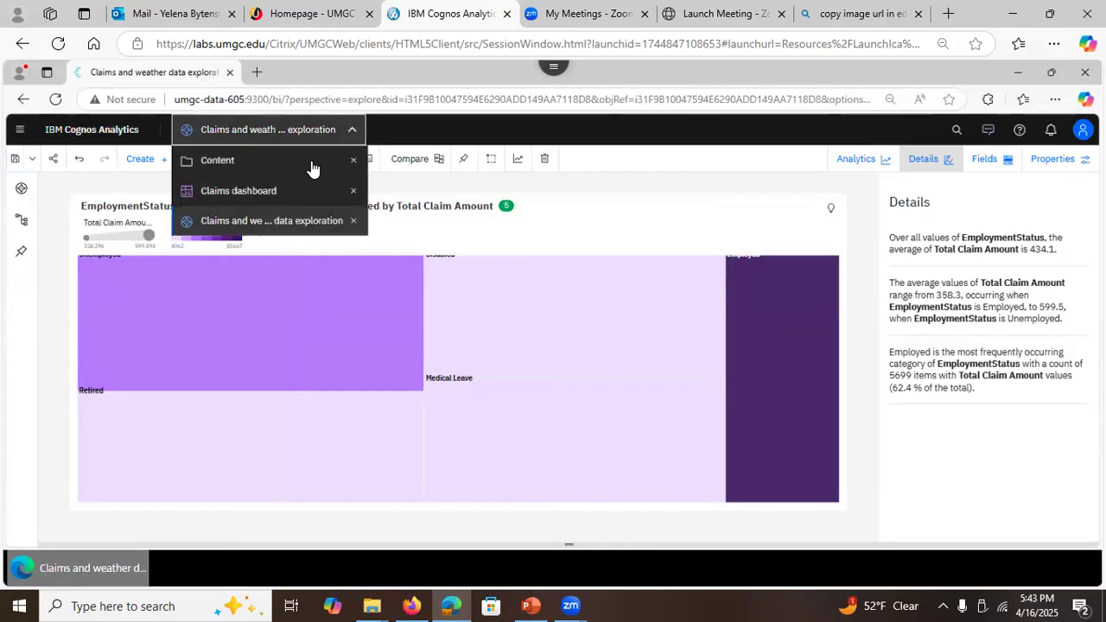
left_click(253, 191)
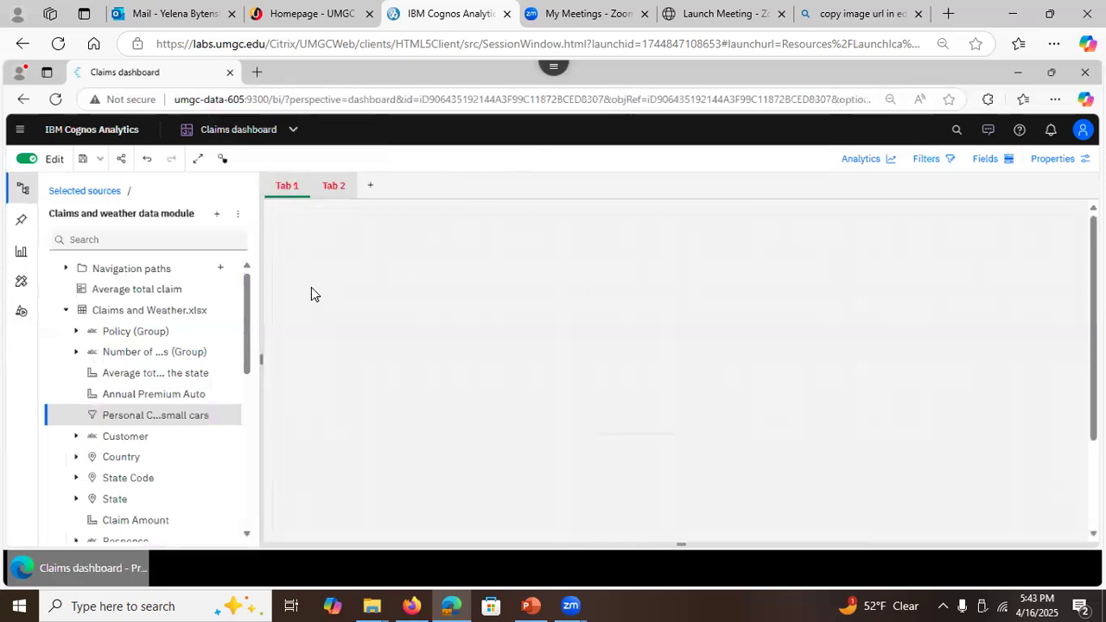
Step: Add the most recently pinned EmploymentStatus tree map to Tab 1 of the dashboard and deselect it
left_click(22, 222)
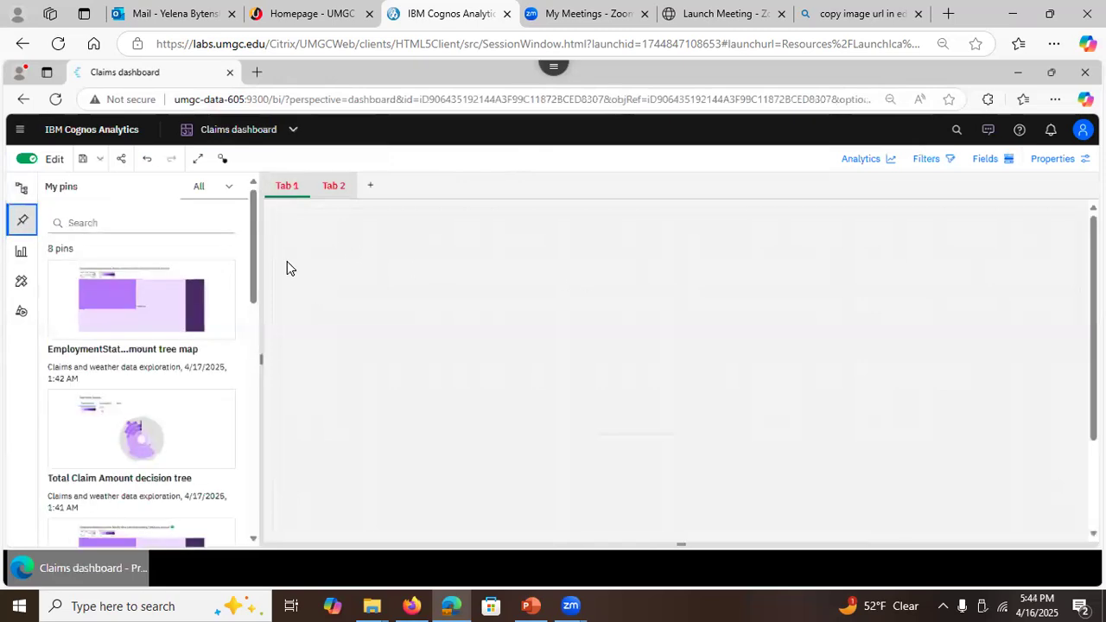
mouse_move(126, 313)
left_mouse_down()
mouse_move(371, 328)
mouse_move(478, 320)
mouse_move(481, 308)
mouse_move(476, 316)
left_mouse_up()
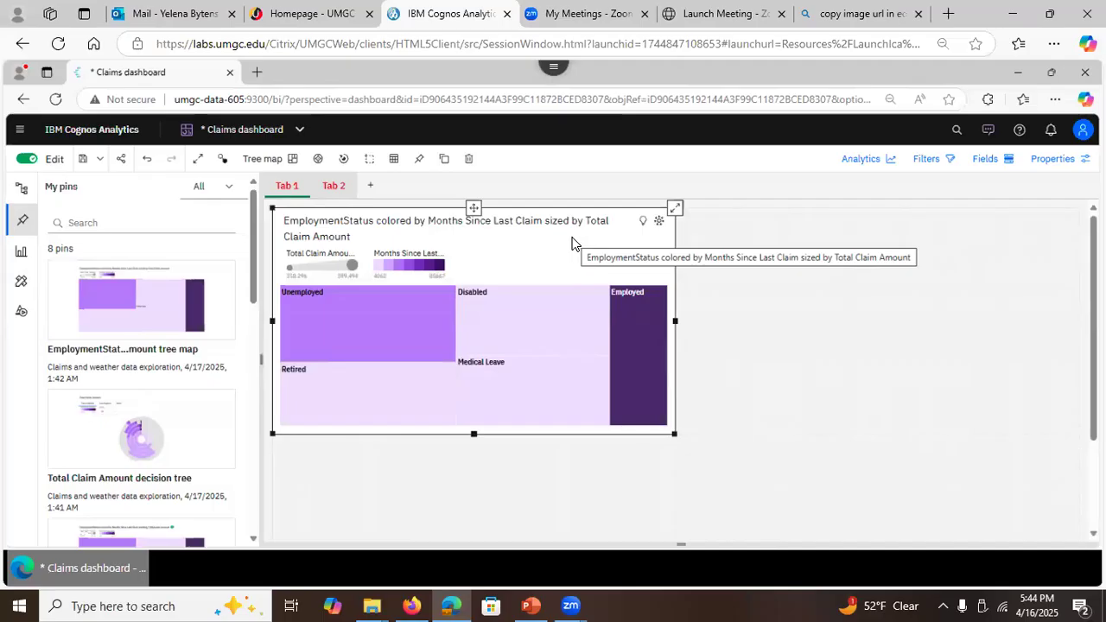
left_click(824, 368)
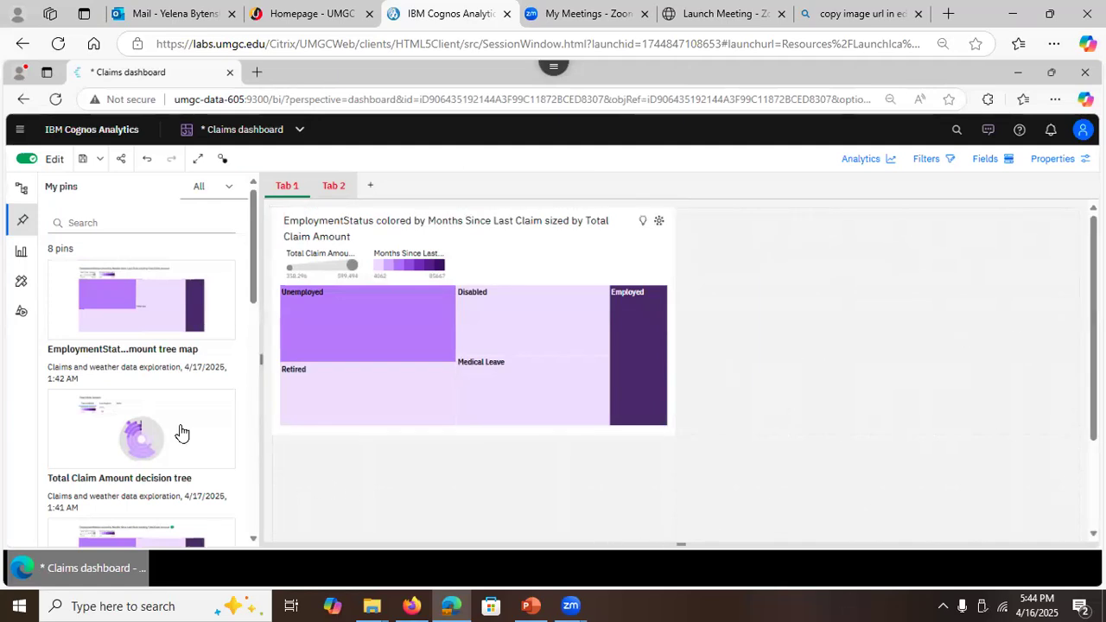
Step: Add an empty pie visualization to Tab 1, to the right of the EmploymentStatus tree map
left_click(19, 259)
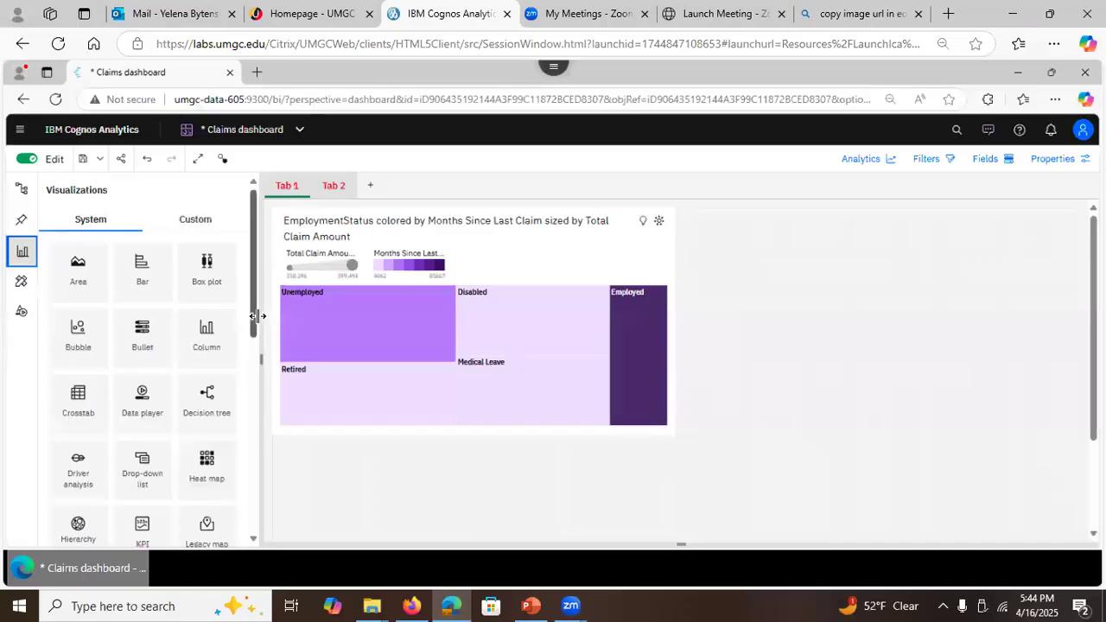
left_click_drag(254, 322, 253, 358)
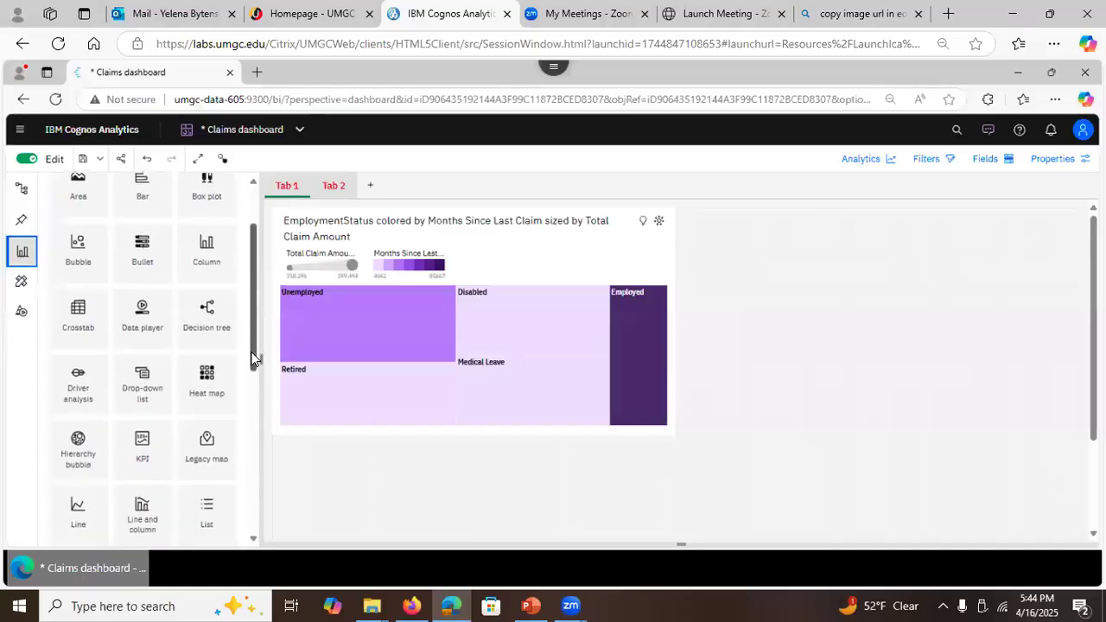
scroll(254, 335, "up", 2)
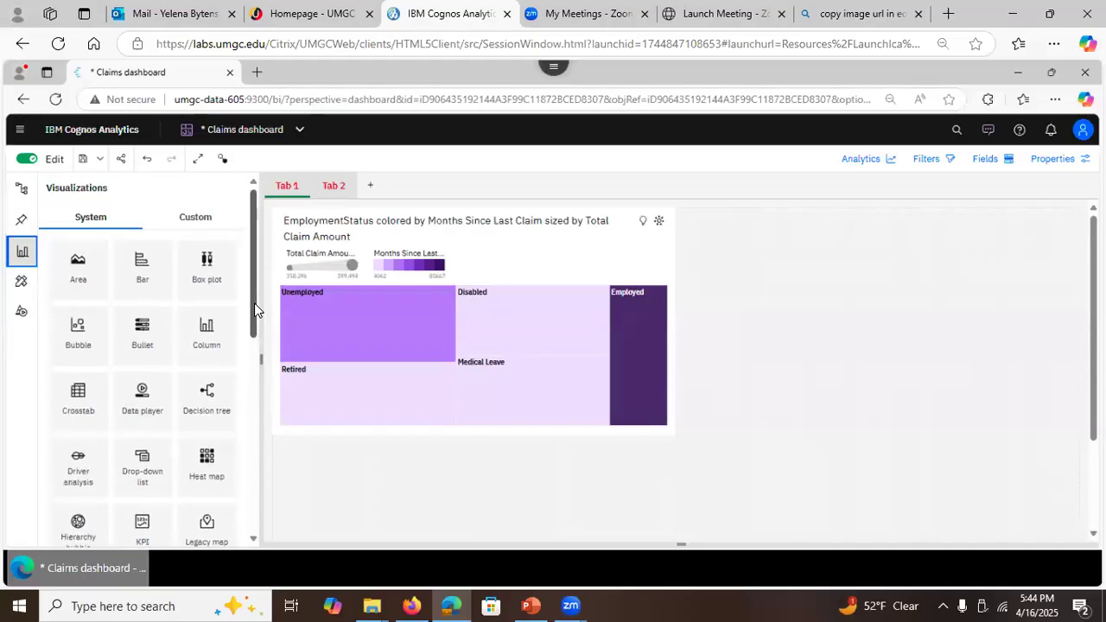
left_click_drag(254, 325, 257, 429)
left_click_drag(140, 446, 874, 321)
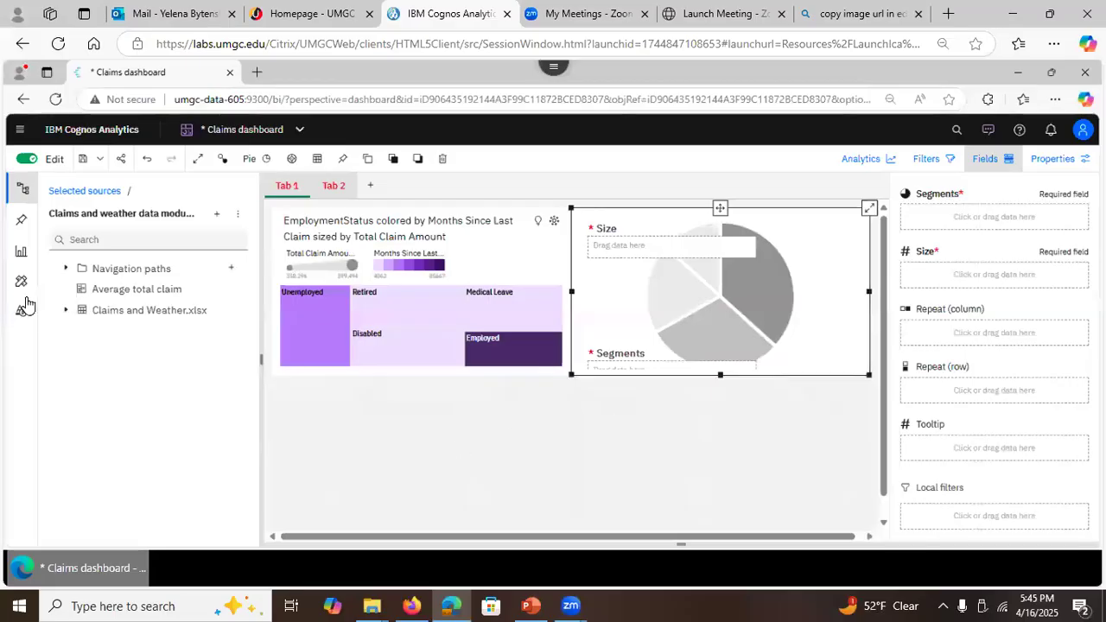
Step: Assign State from Claims and Weather.xlsx to the pie chart's Segments and Customer to its Size
left_click(65, 311)
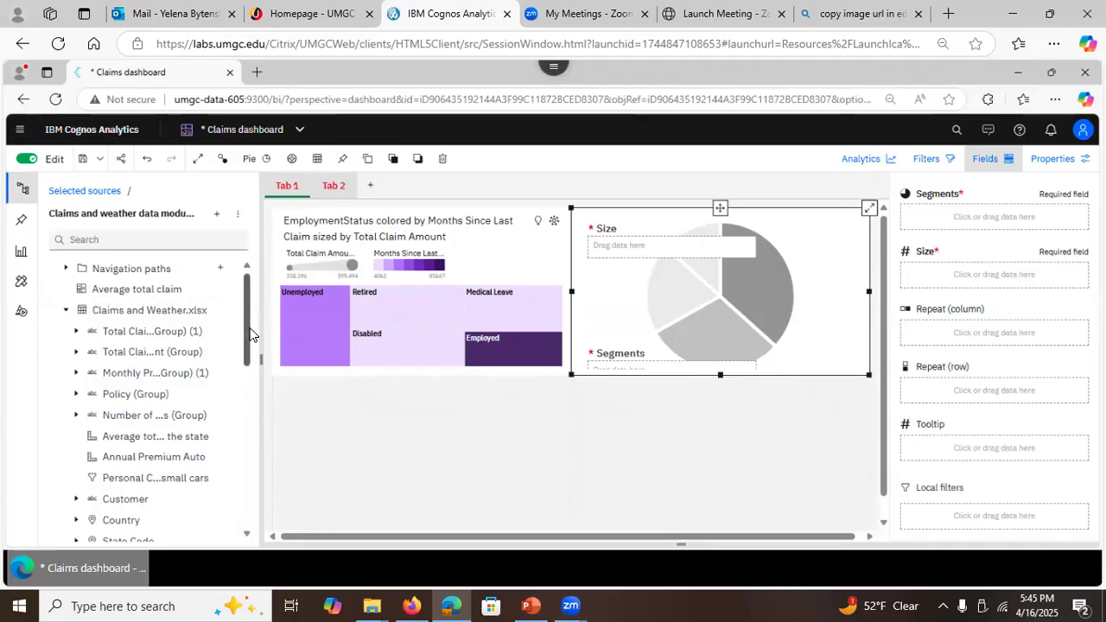
left_click_drag(249, 337, 247, 368)
left_click_drag(117, 448, 932, 214)
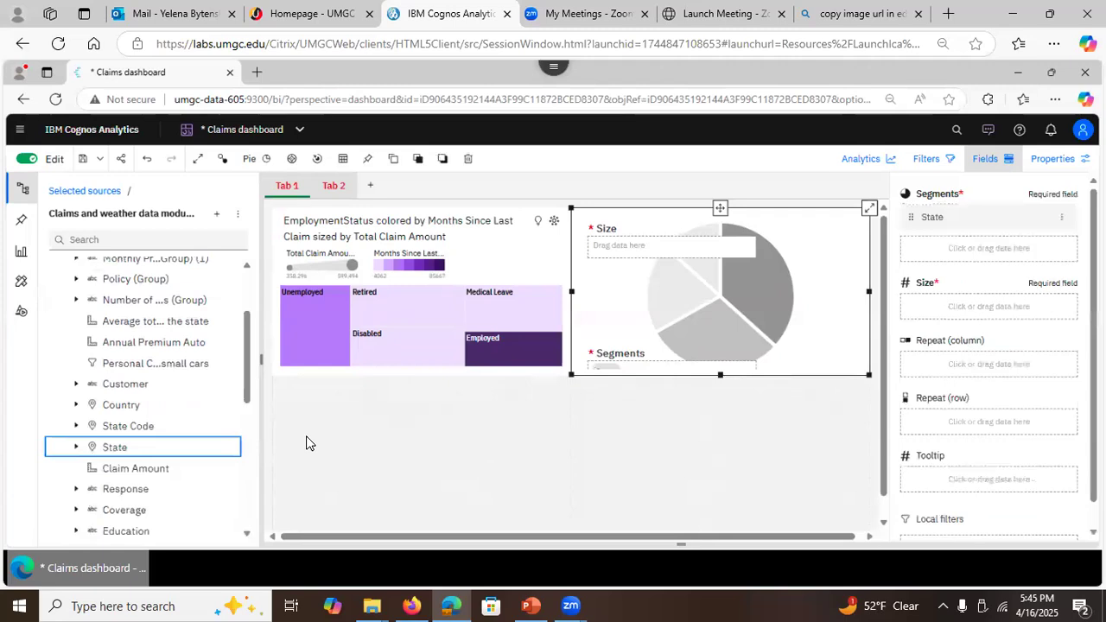
left_click_drag(113, 388, 929, 300)
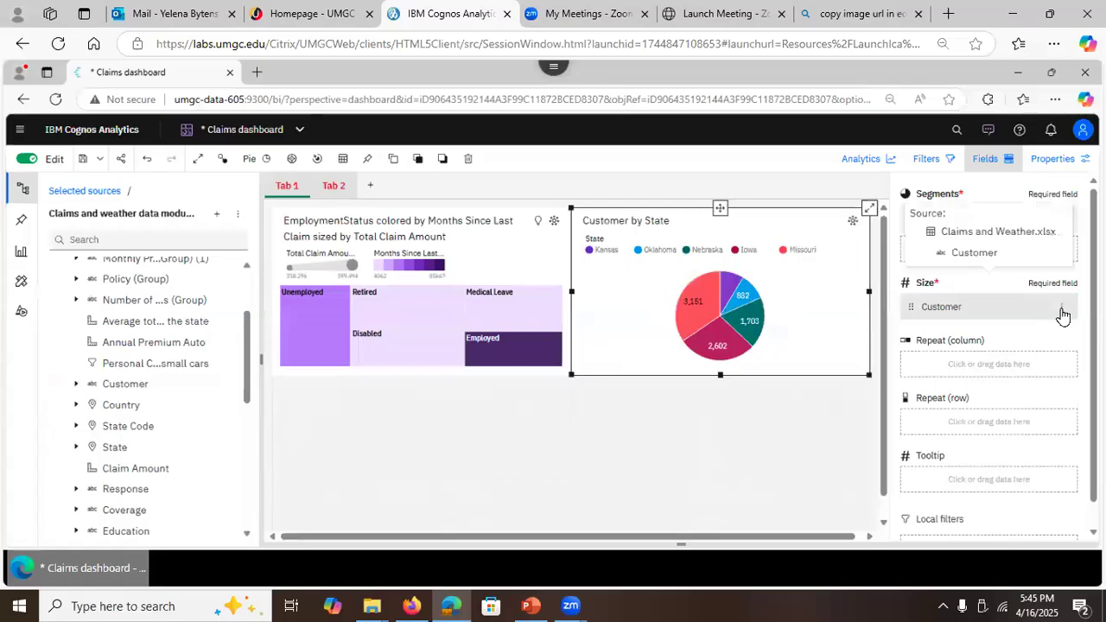
Step: Review the sort and summarize options for Customer in the pie chart's Size, and close them without changes
left_click(1061, 308)
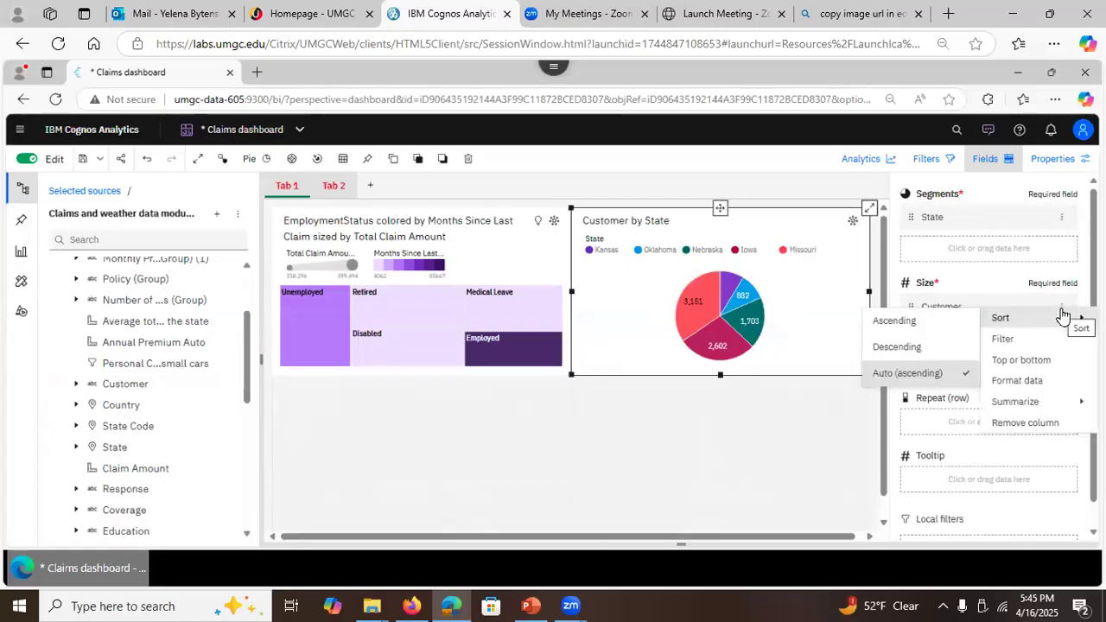
mouse_move(1024, 406)
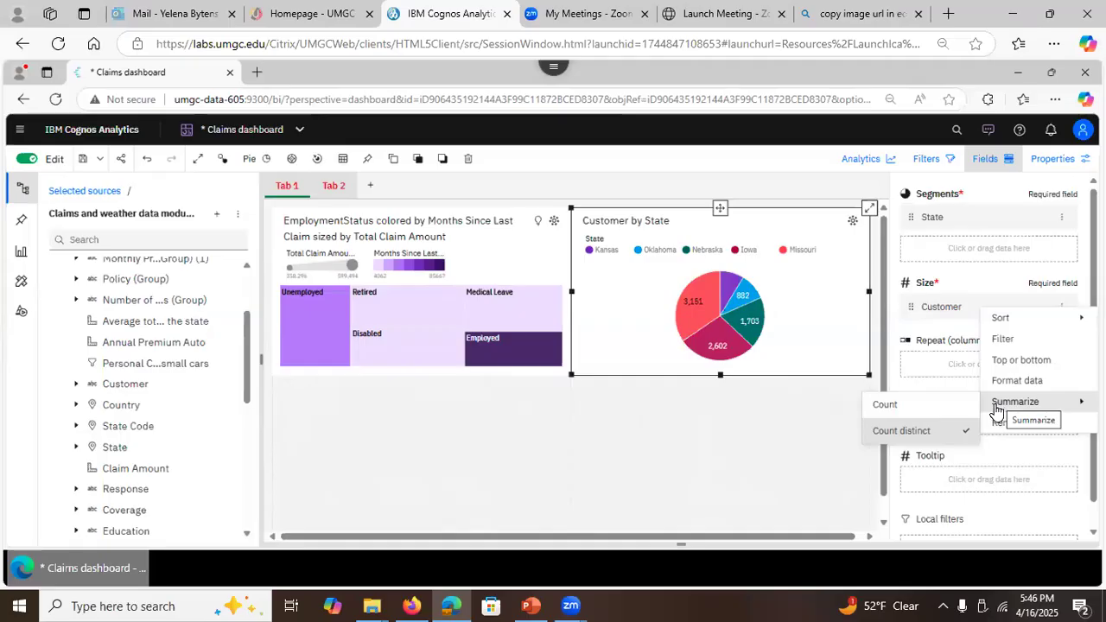
left_click(765, 445)
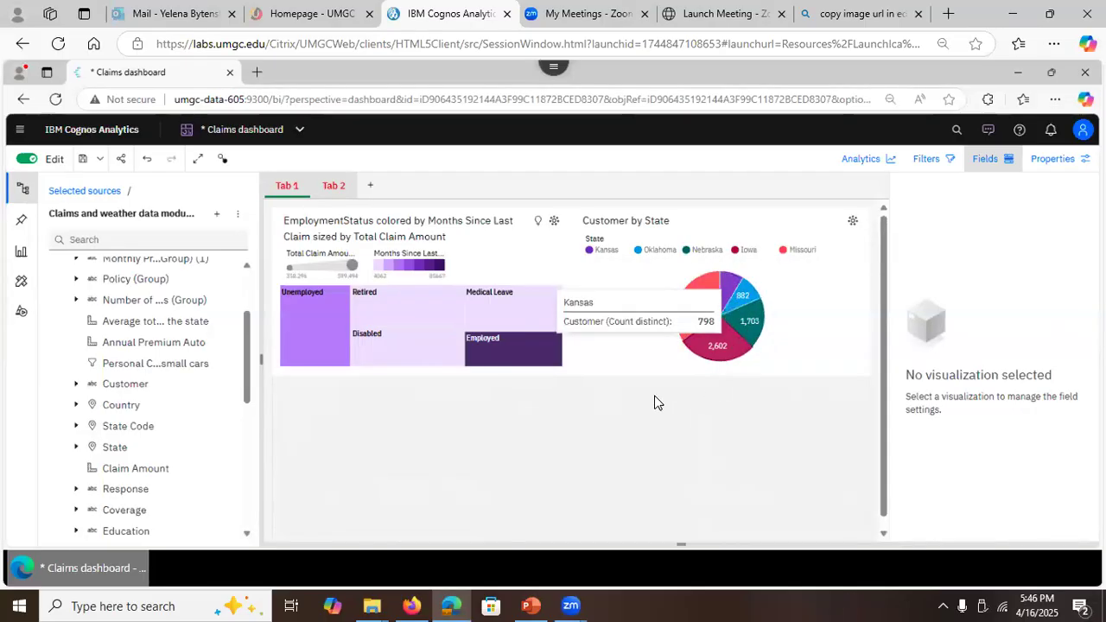
Step: Select the Customer by State pie chart, expand it, collapse it back, and expand it again
left_click(849, 236)
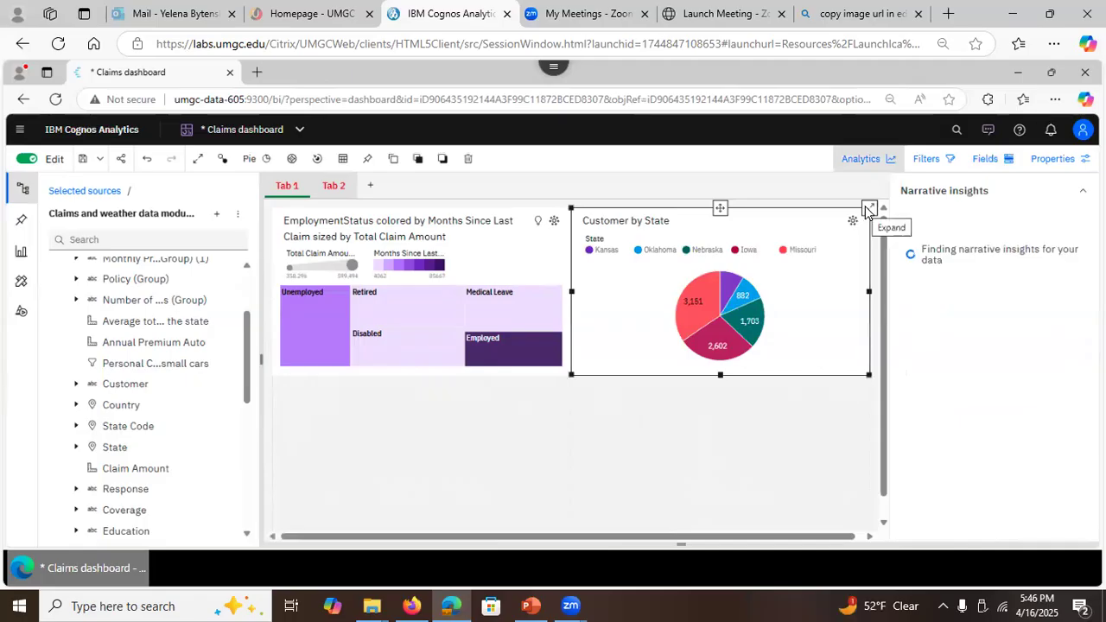
left_click(868, 209)
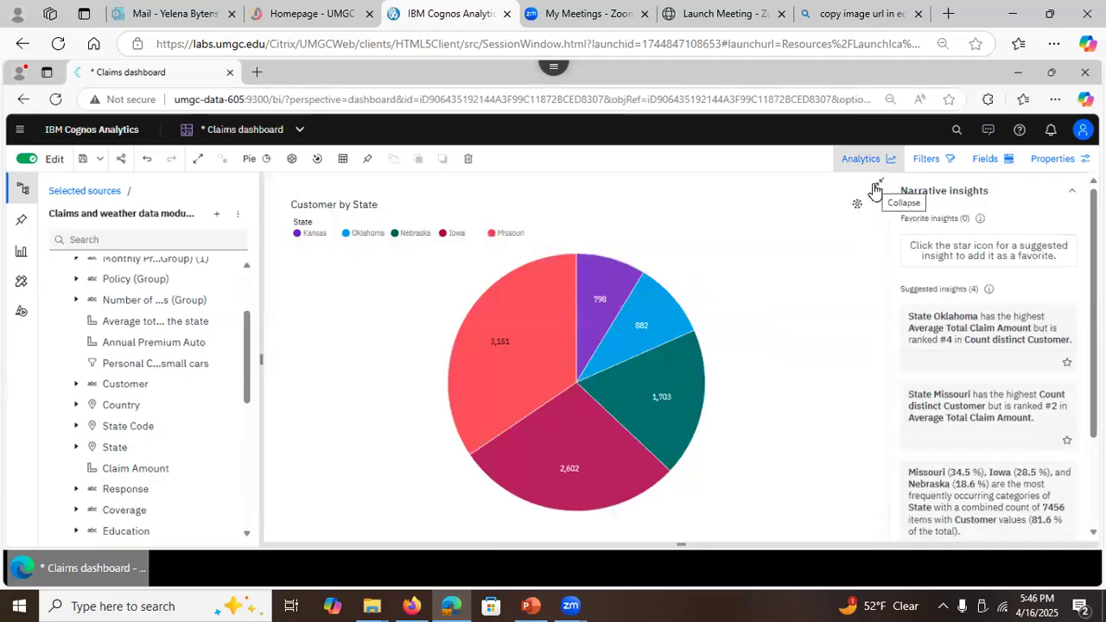
left_click(874, 190)
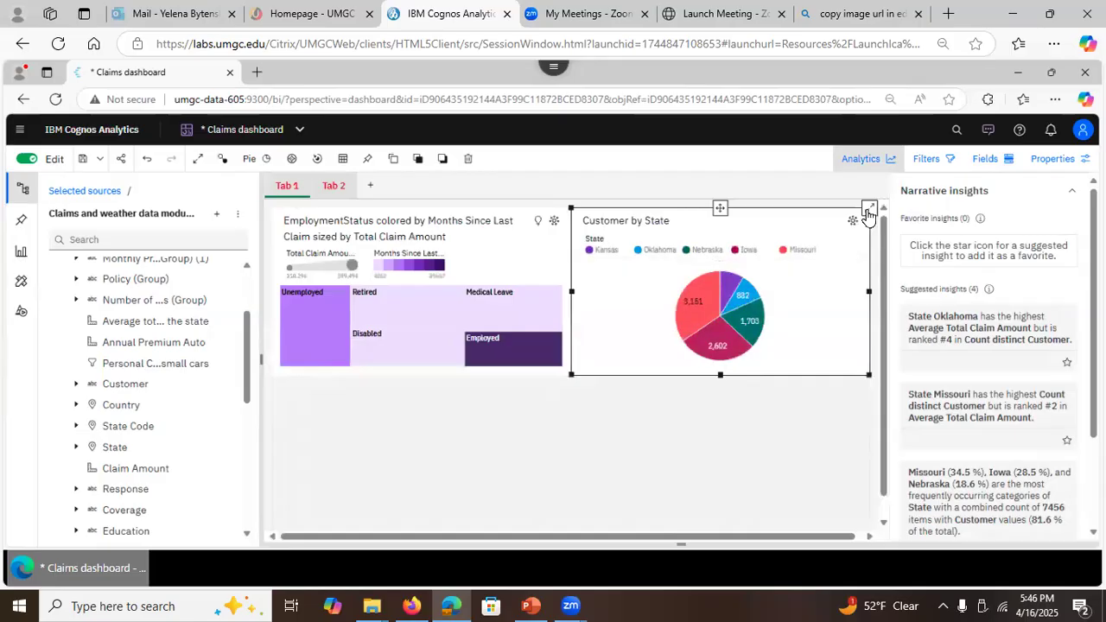
left_click(868, 211)
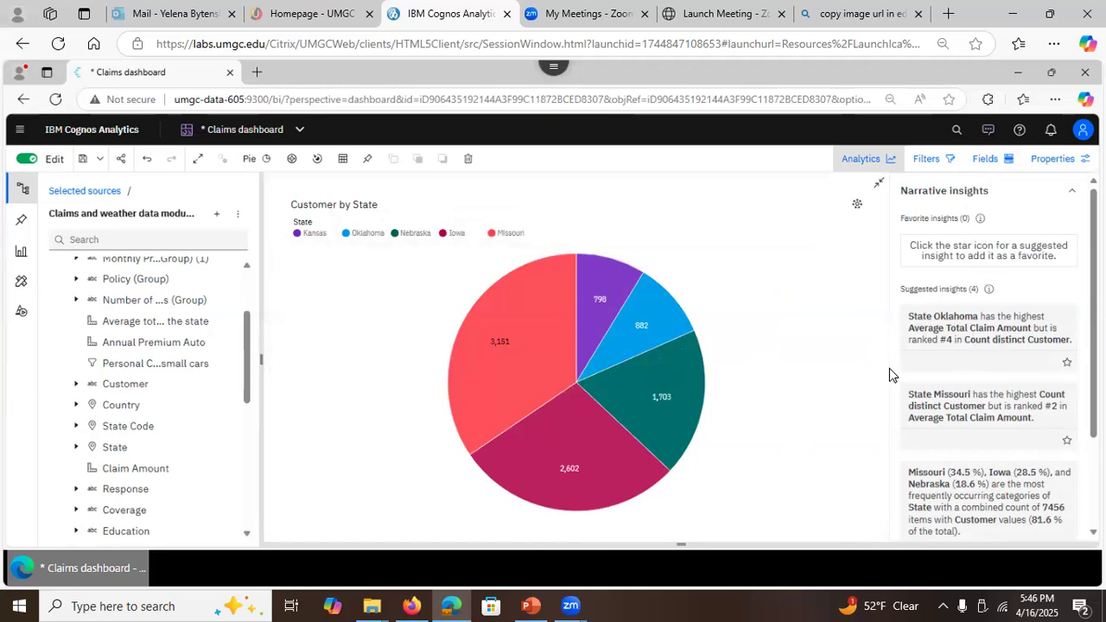
Step: Set the legend position of the Customer by State pie chart to Left in its visualization properties
left_click(1064, 161)
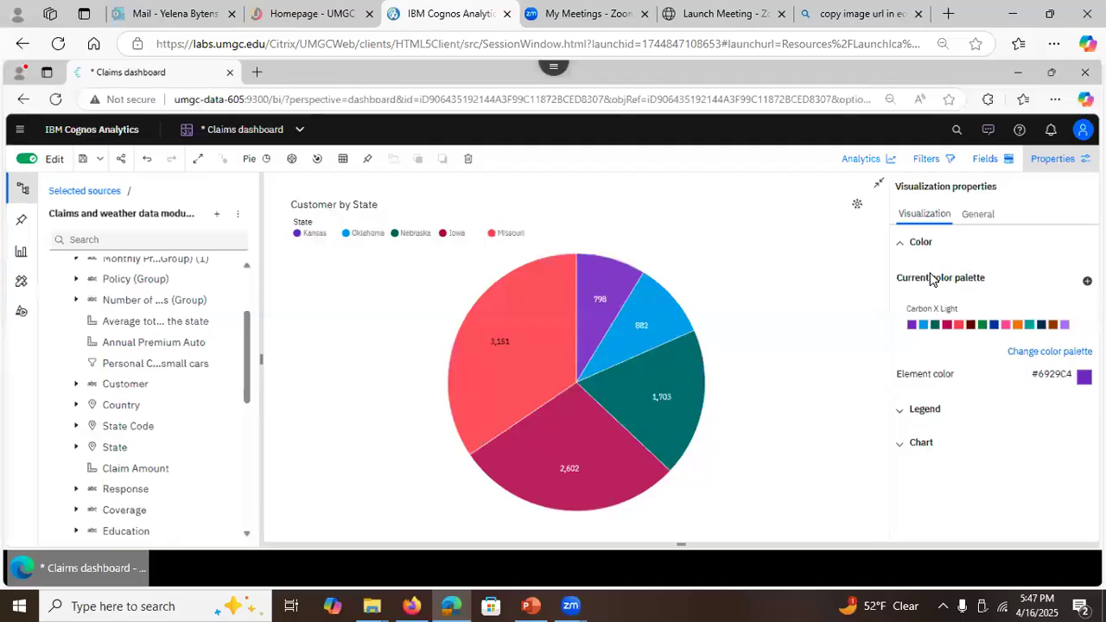
left_click(902, 419)
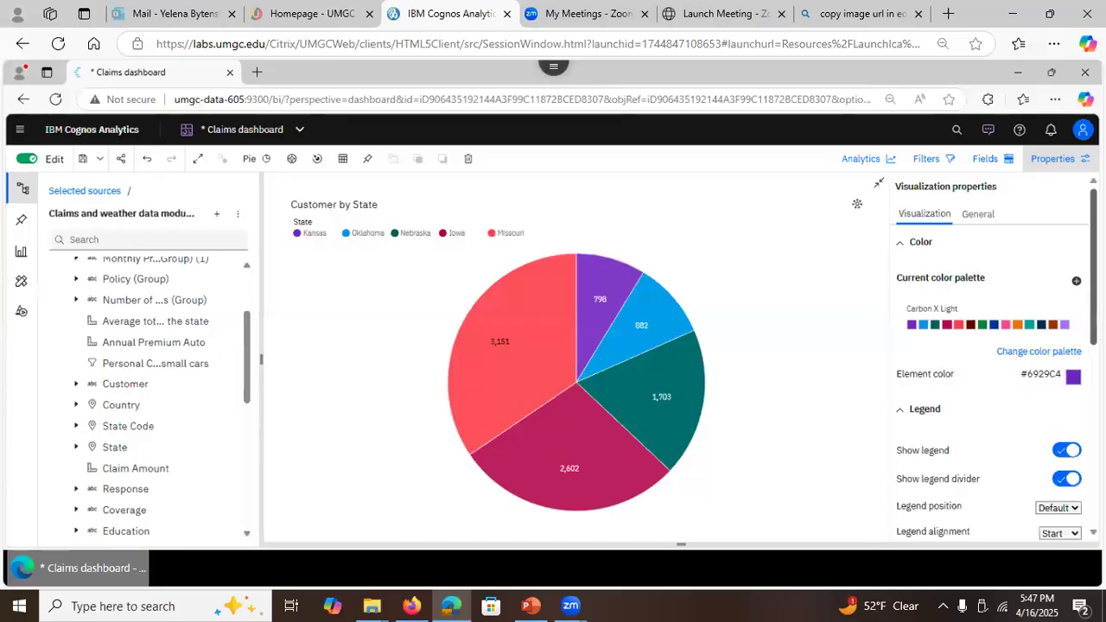
scroll(902, 419, "down", 1)
scroll(989, 358, "down", 1)
scroll(989, 359, "down", 1)
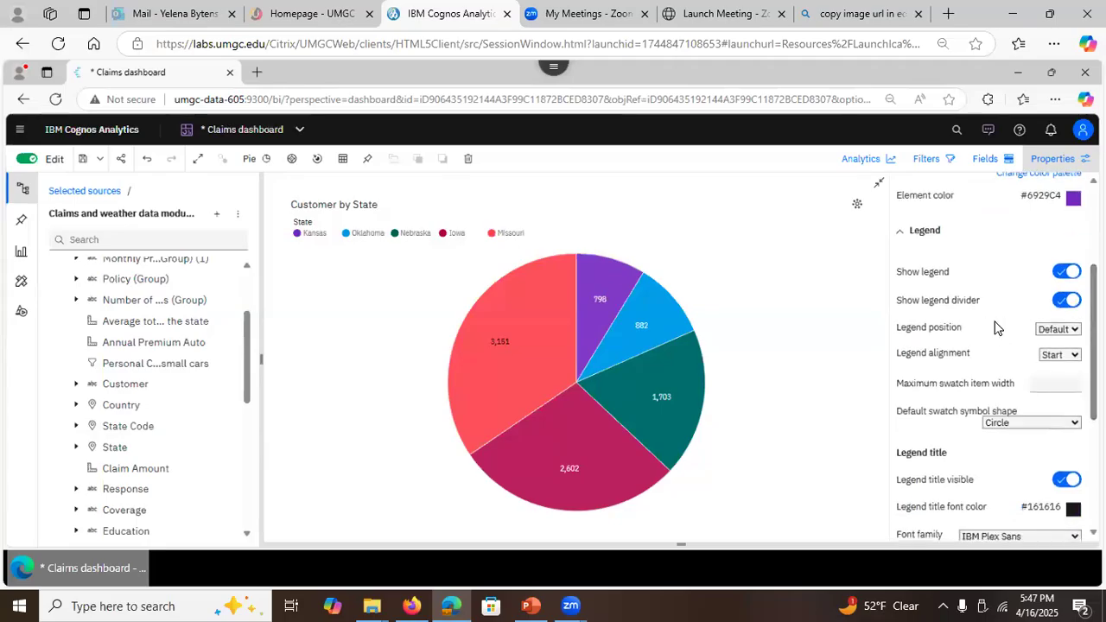
left_click(1074, 333)
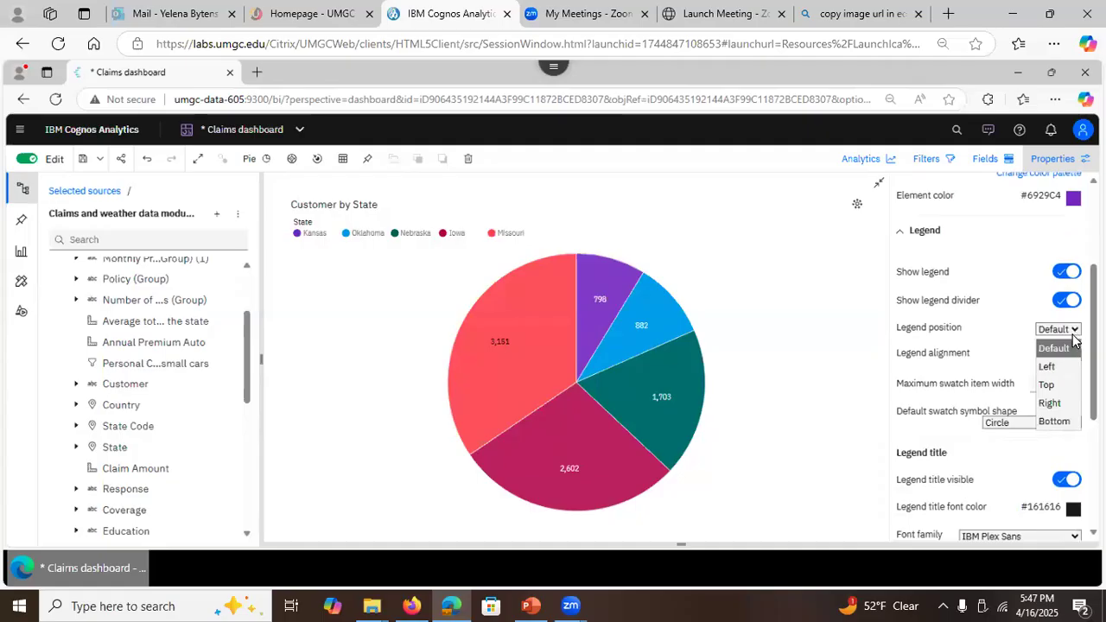
left_click(1052, 366)
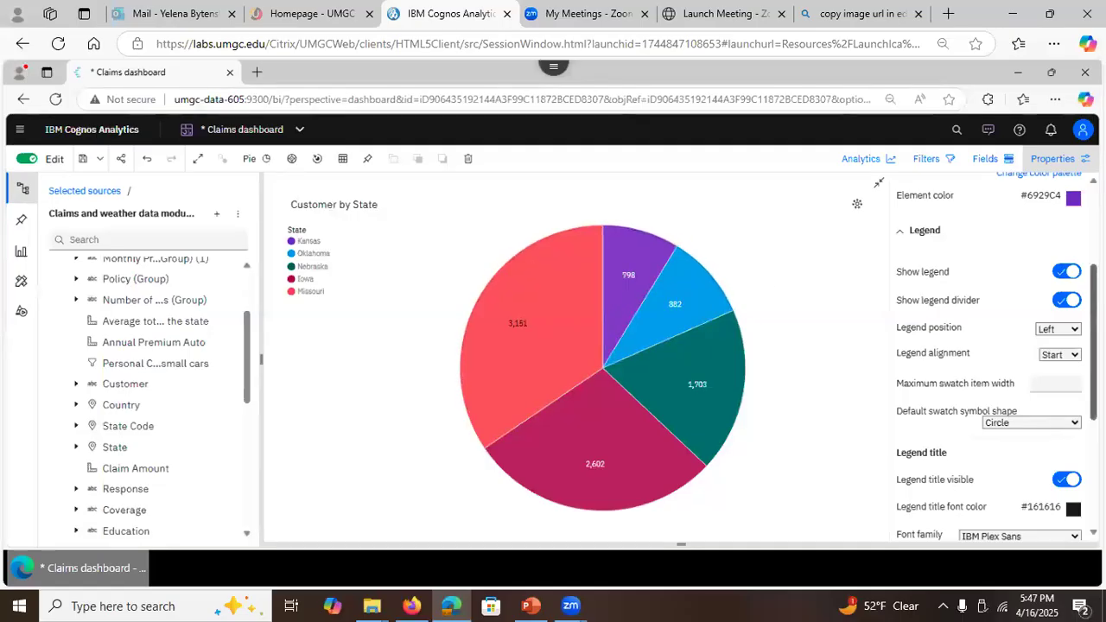
Step: Examine the remaining legend title and label settings of the pie chart, and collapse the legend section
scroll(993, 354, "down", 3)
scroll(993, 354, "down", 1)
scroll(993, 354, "down", 1)
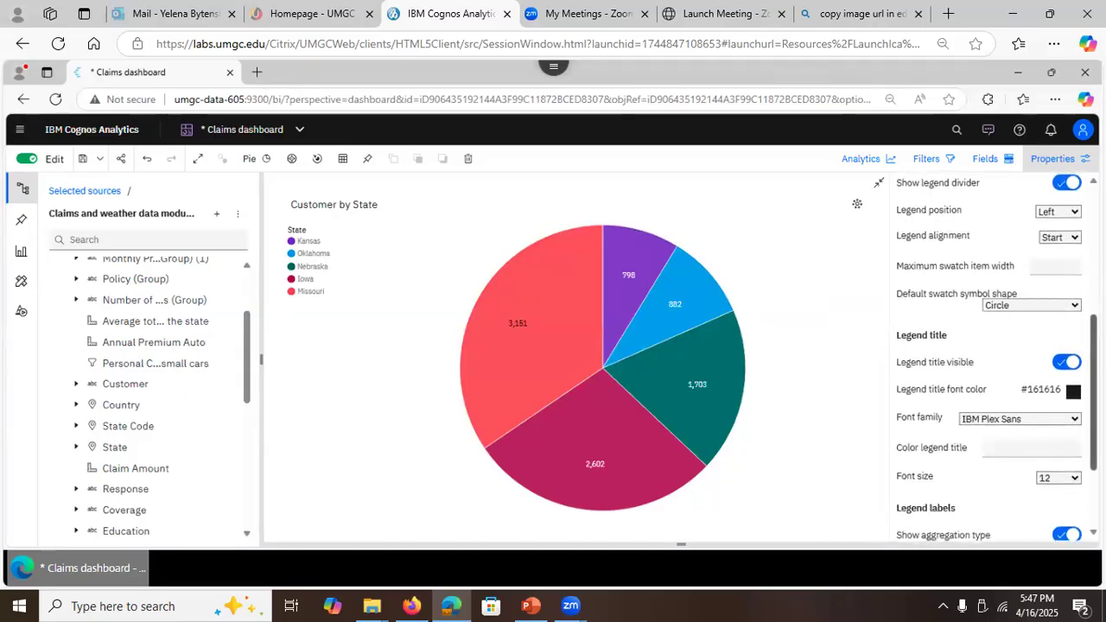
scroll(994, 354, "down", 4)
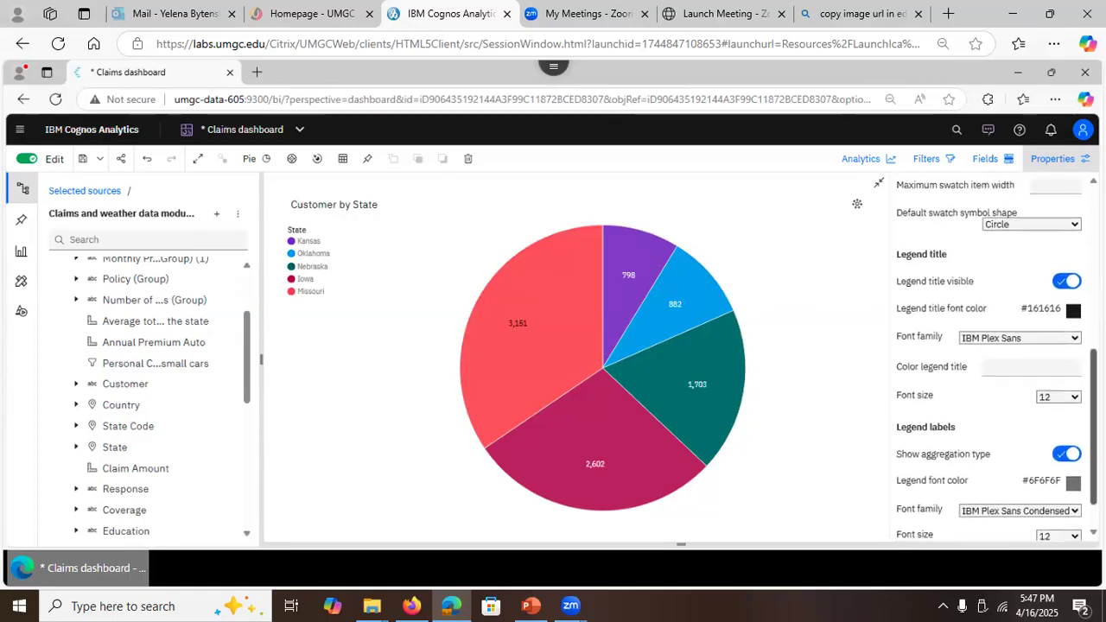
scroll(994, 354, "down", 2)
scroll(993, 354, "up", 7)
scroll(993, 354, "down", 6)
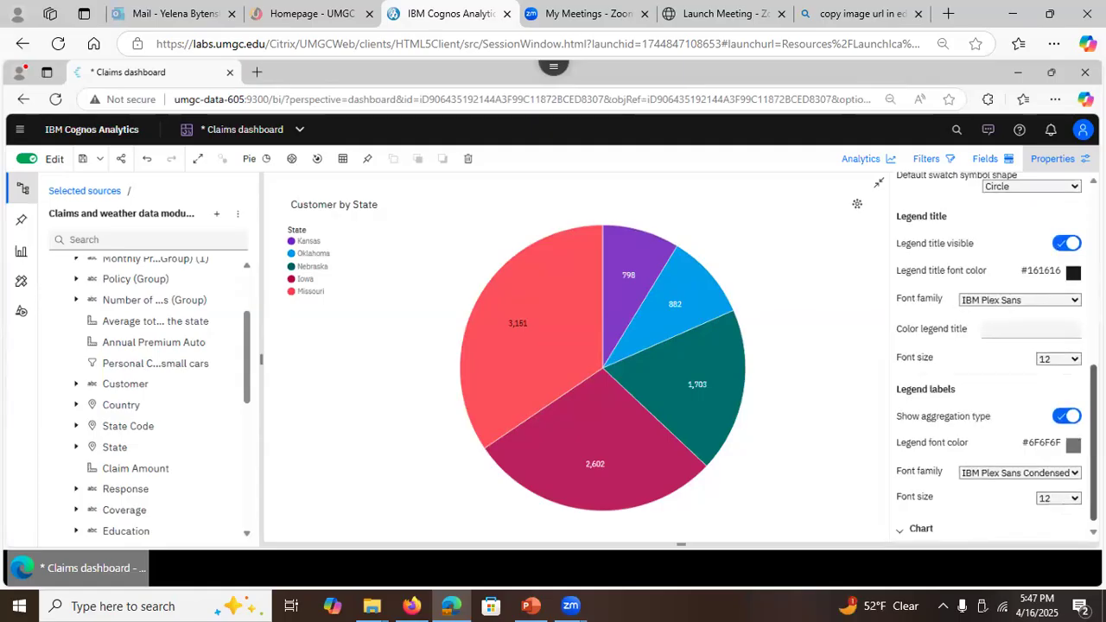
scroll(993, 354, "up", 10)
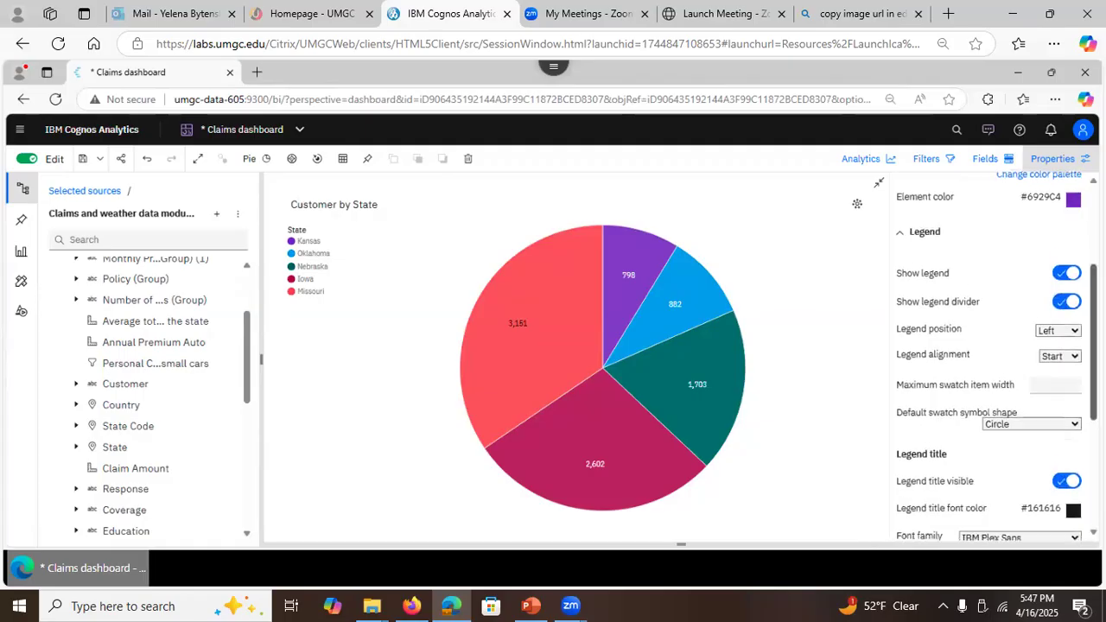
left_click(901, 240)
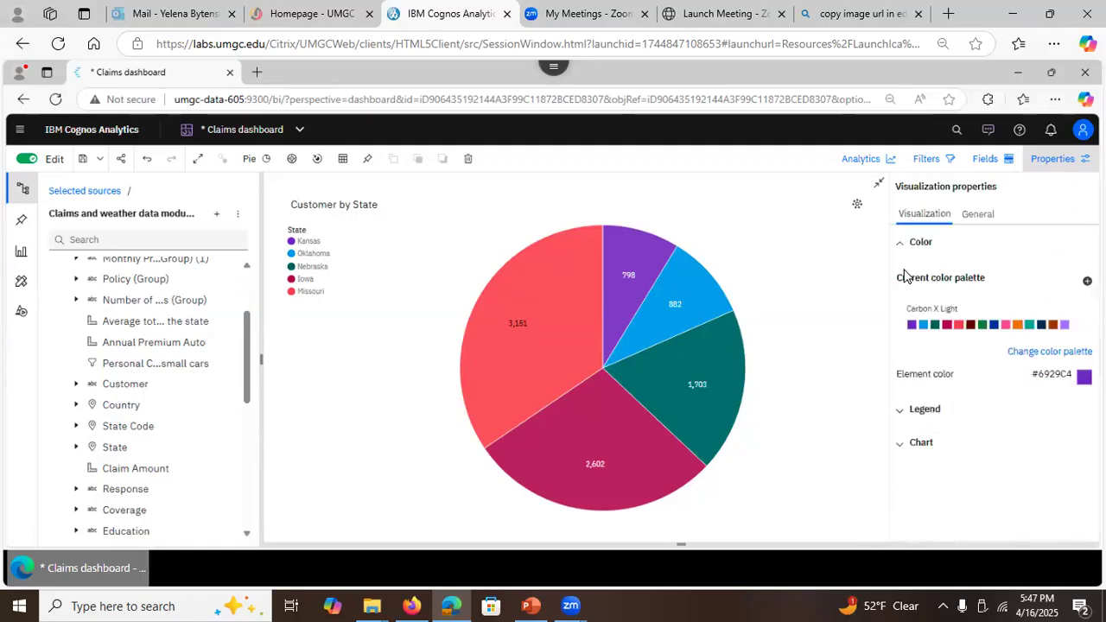
Step: Turn on Display % for the pie chart and set its donut hole radius to about 40%
left_click(900, 445)
scroll(994, 362, "down", 3)
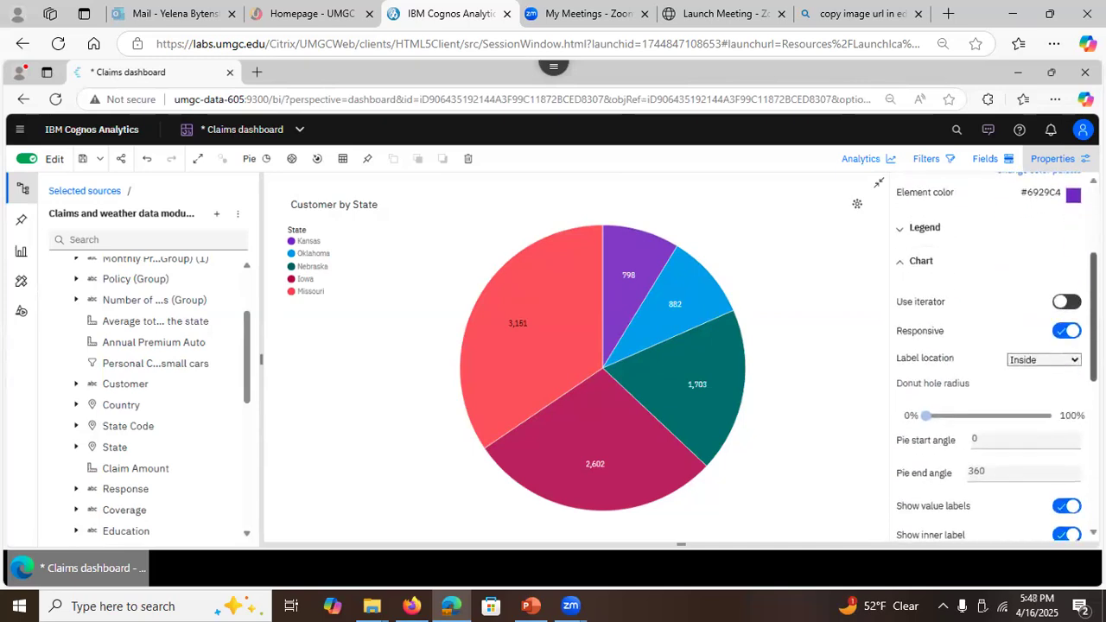
scroll(993, 363, "down", 1)
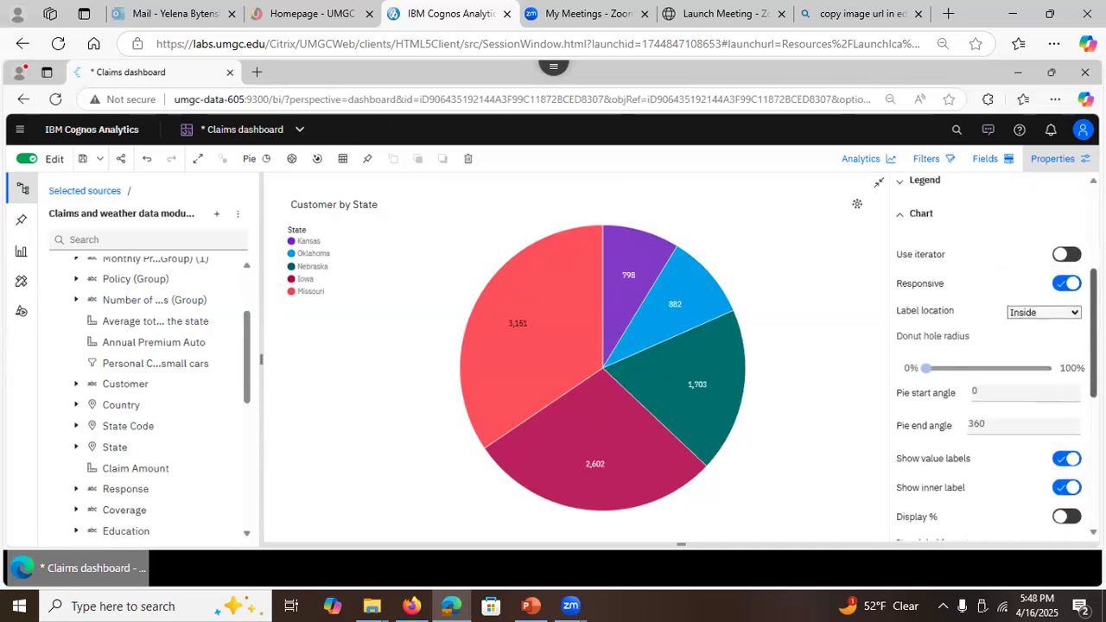
left_click(1064, 517)
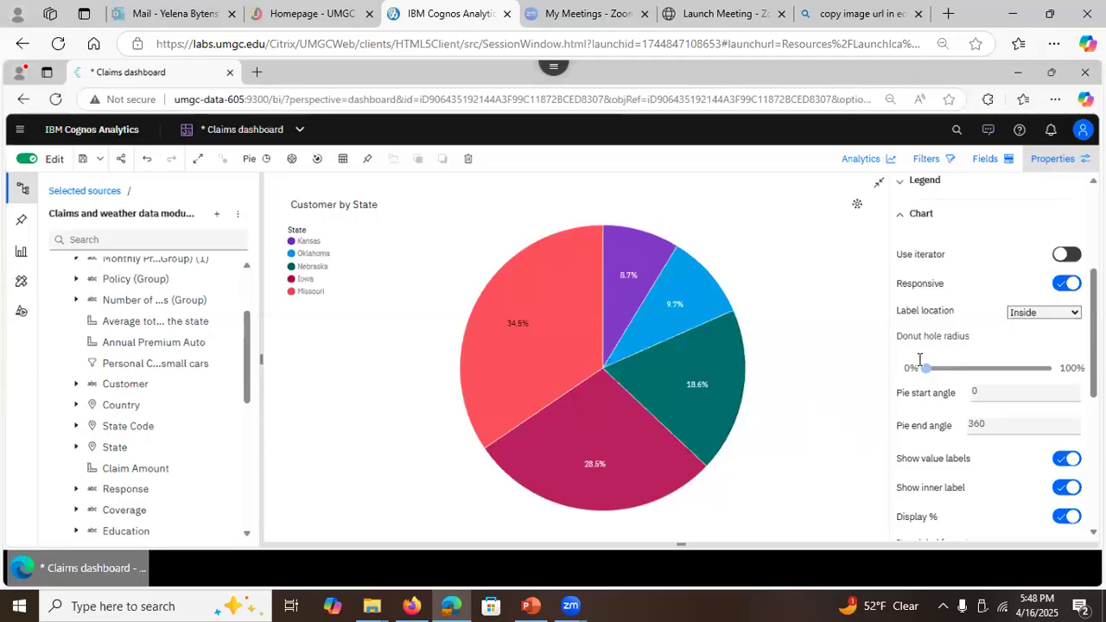
left_click(975, 369)
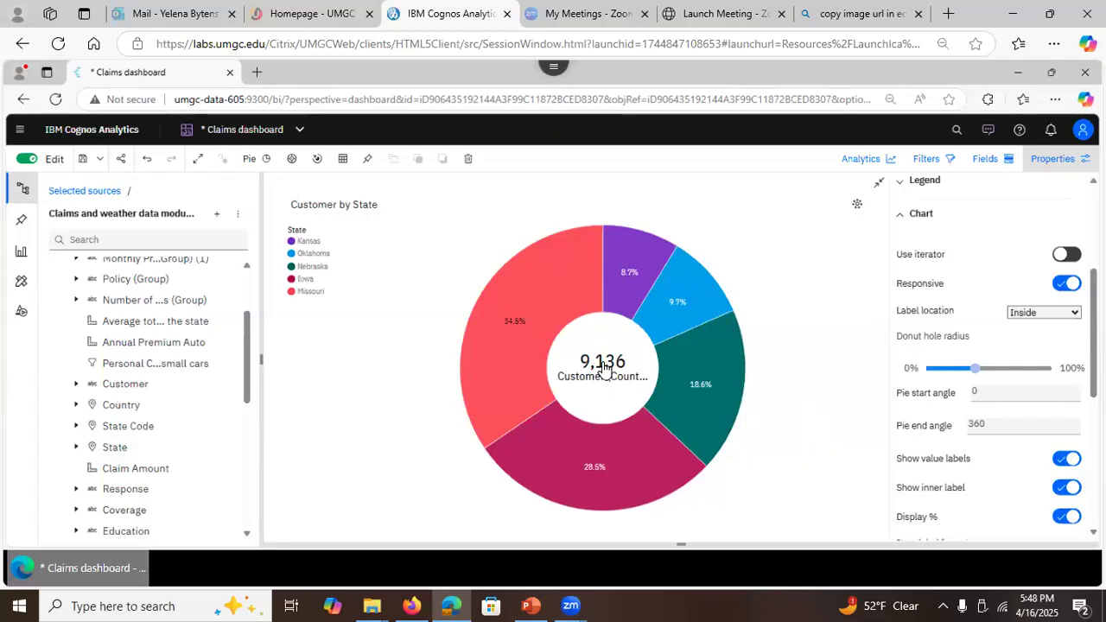
Step: Show the data table behind the Customer by State chart and hide it again
left_click(681, 548)
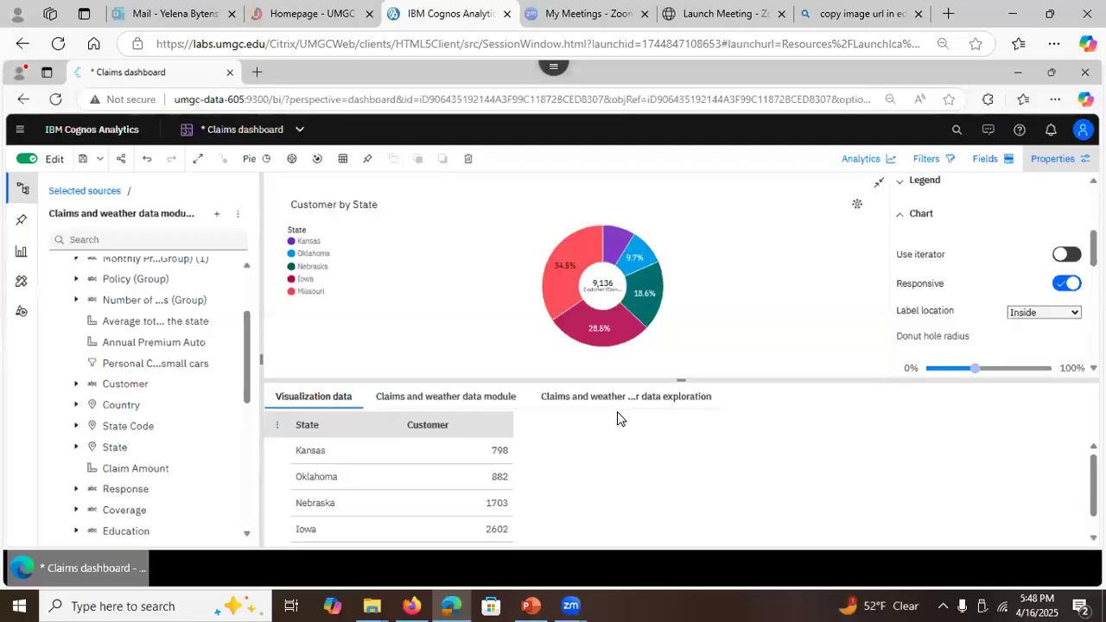
left_click(678, 377)
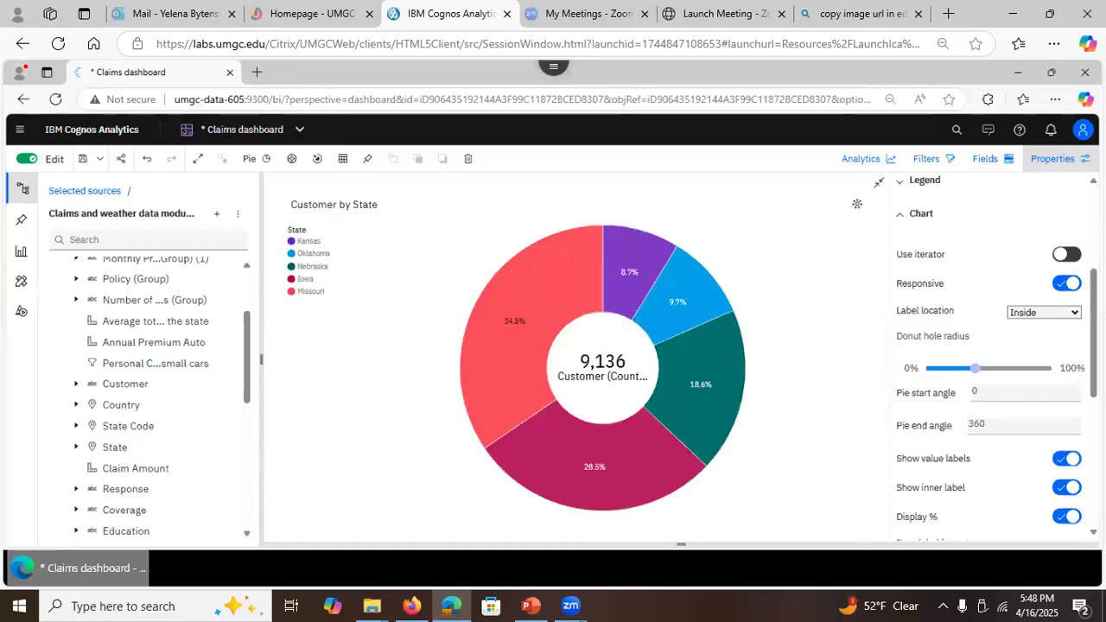
Step: Set the chart's border color to blue #0043CE, and collapse and deselect the chart on Tab 1 to check the border
scroll(989, 363, "up", 3)
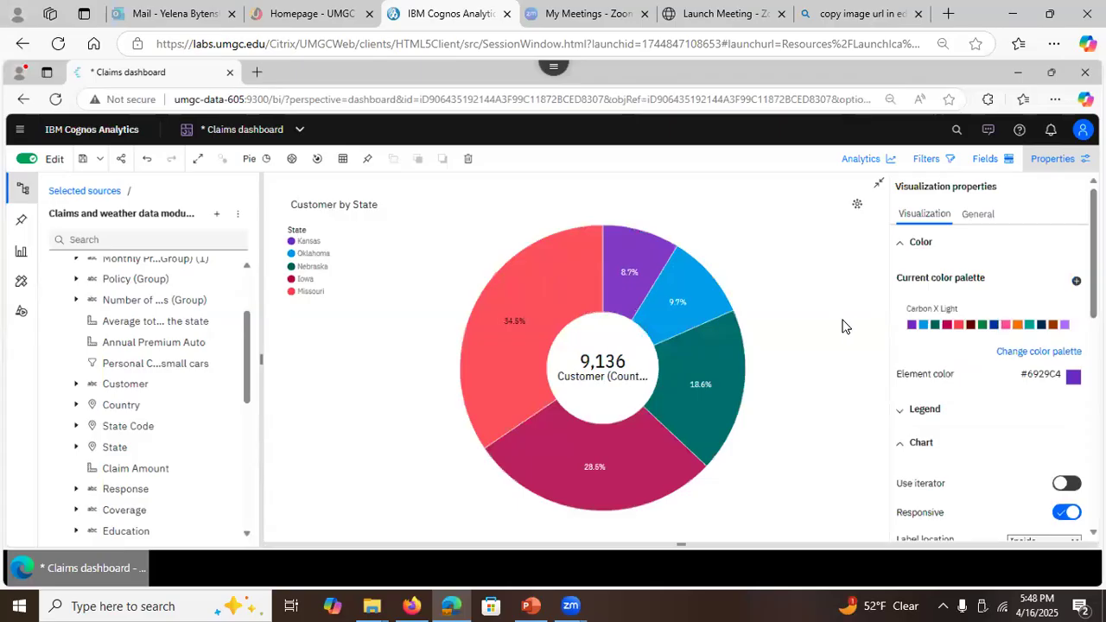
left_click(976, 217)
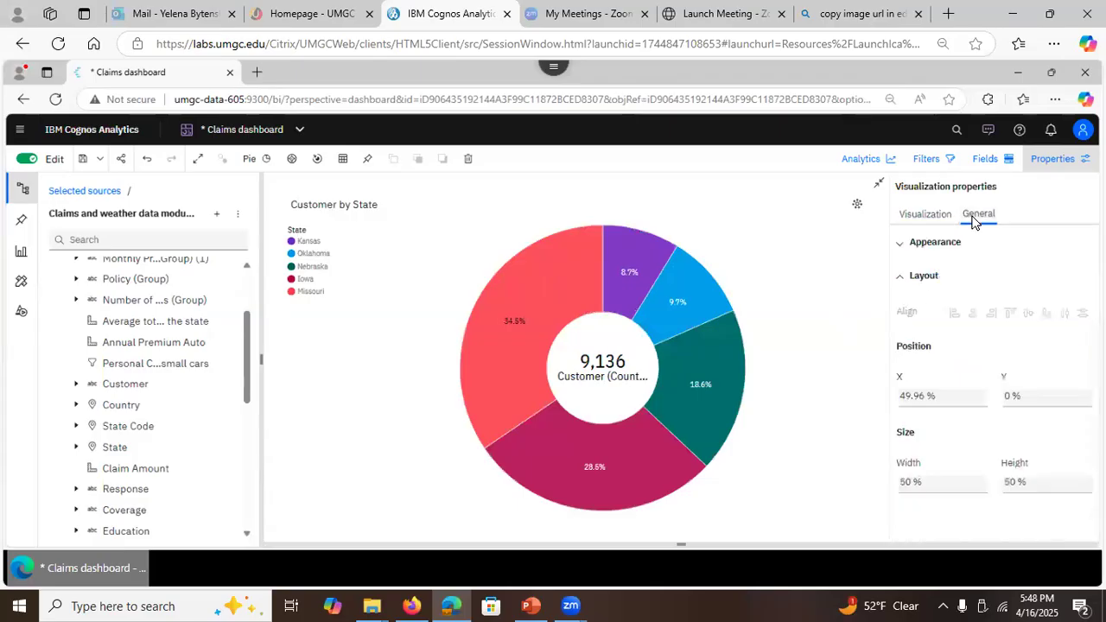
left_click(899, 250)
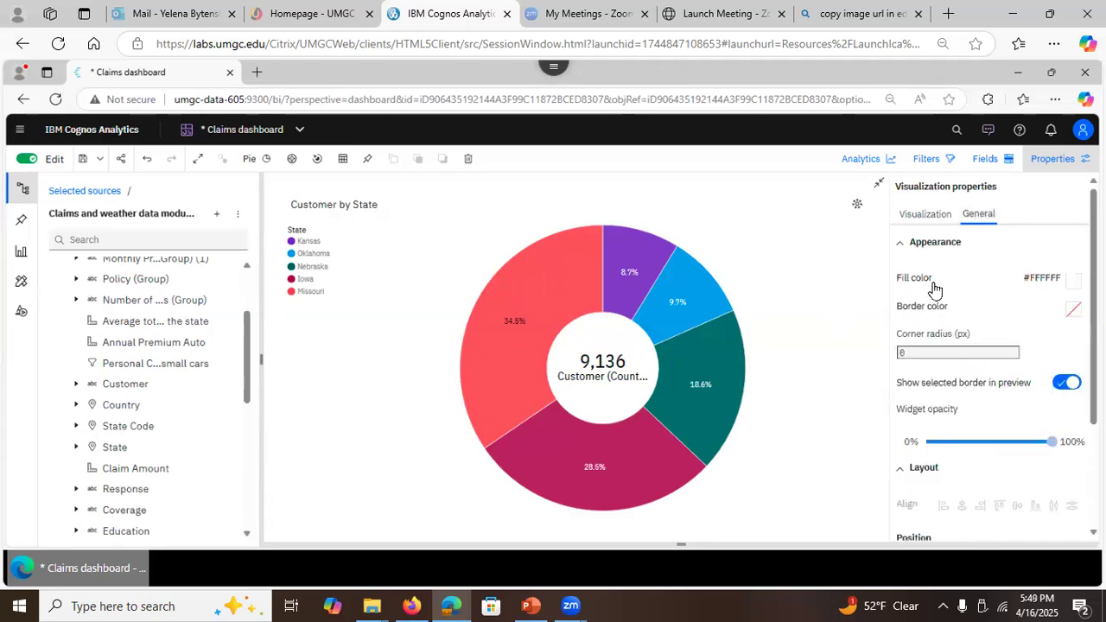
left_click(1073, 311)
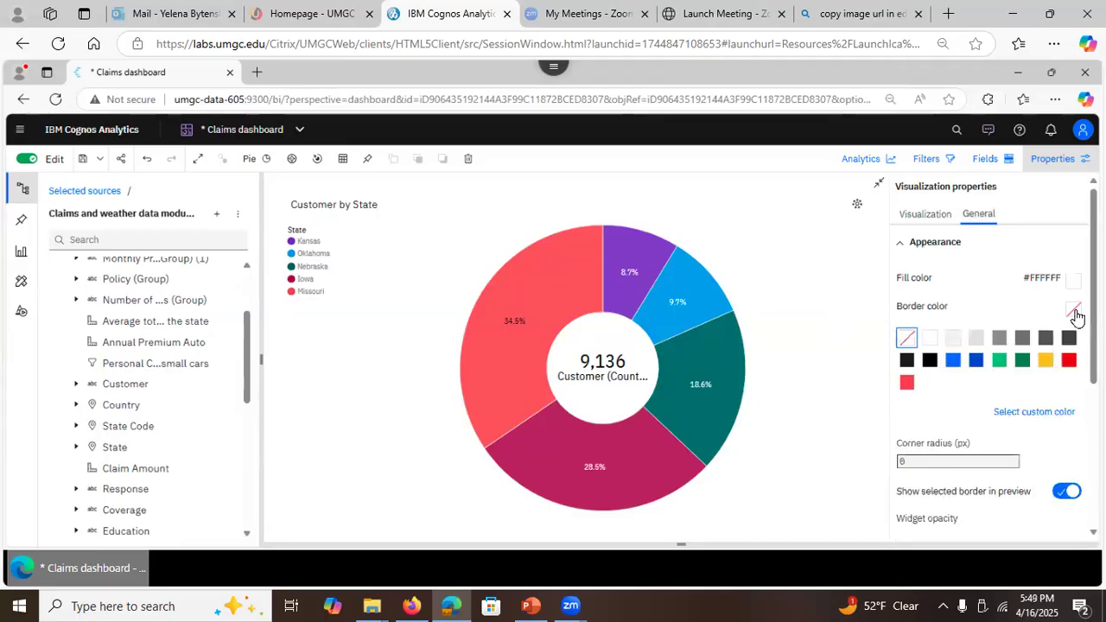
left_click(975, 360)
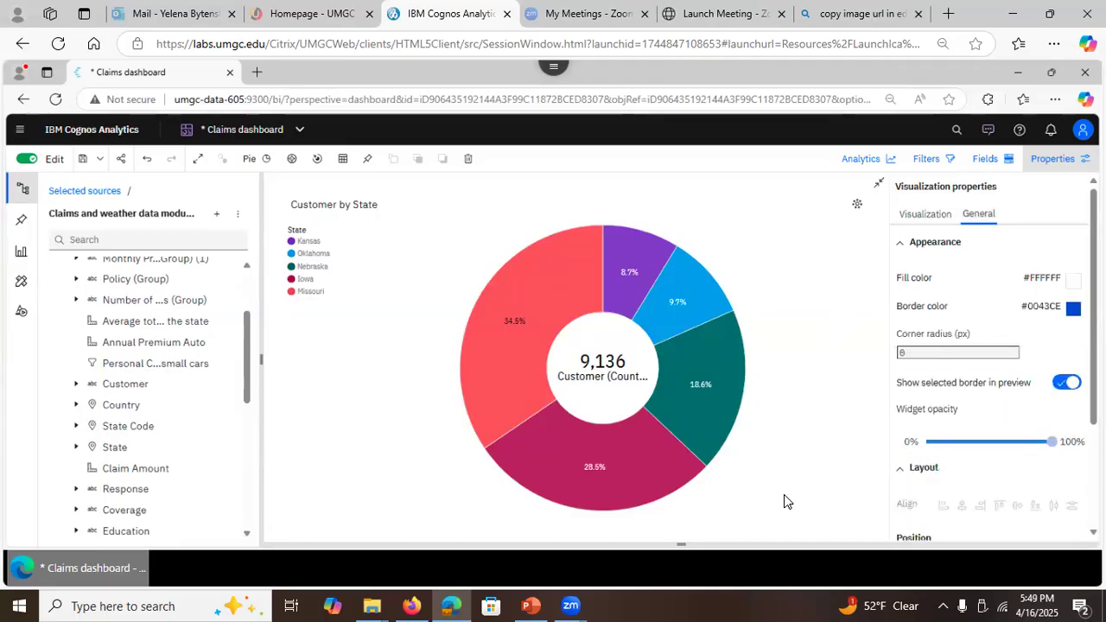
left_click(878, 187)
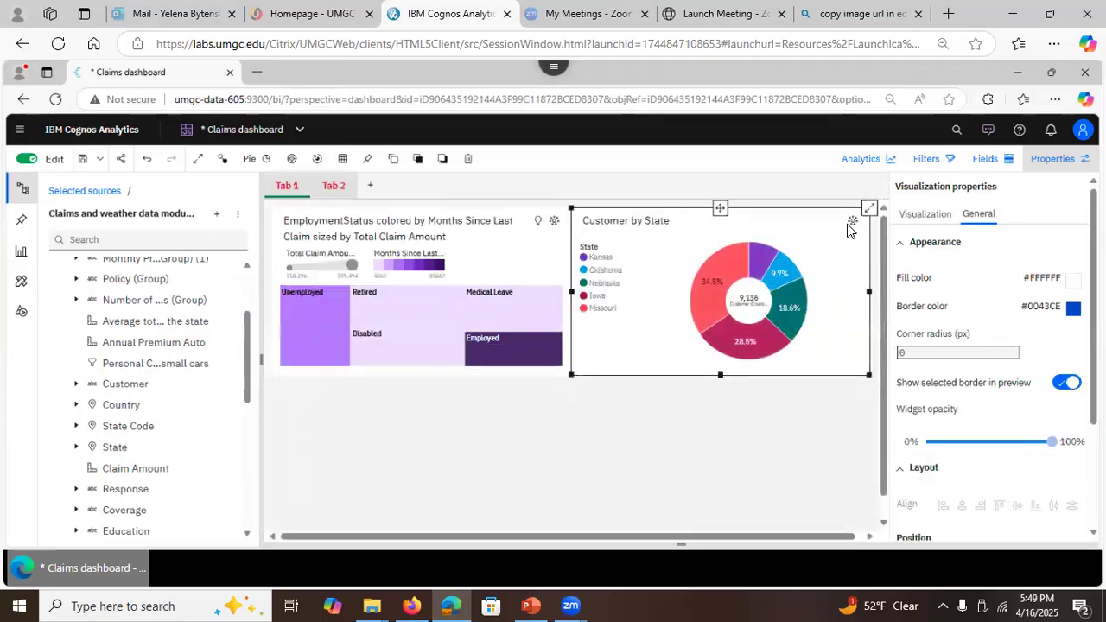
left_click(757, 460)
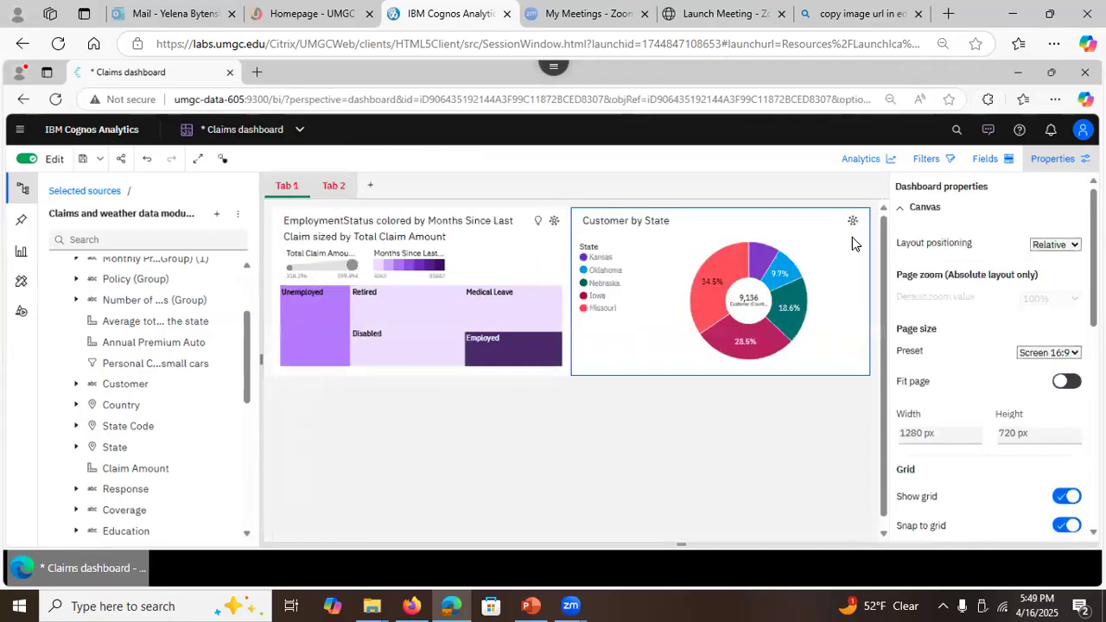
Step: Expand the Customer by State chart again and examine its general appearance, position and size properties
left_click(860, 233)
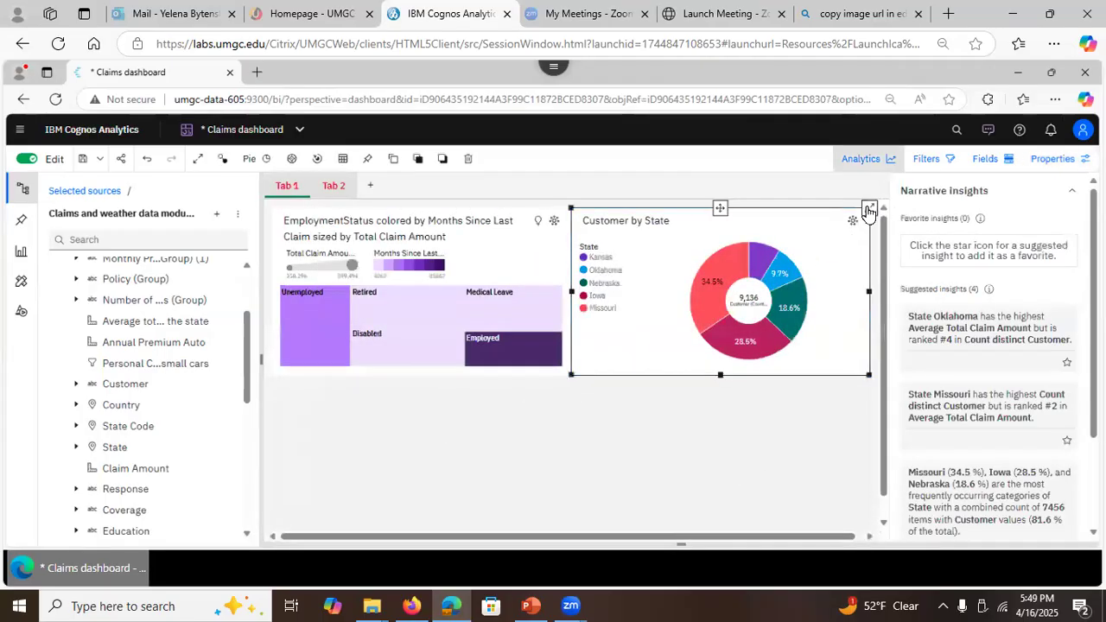
left_click(1052, 158)
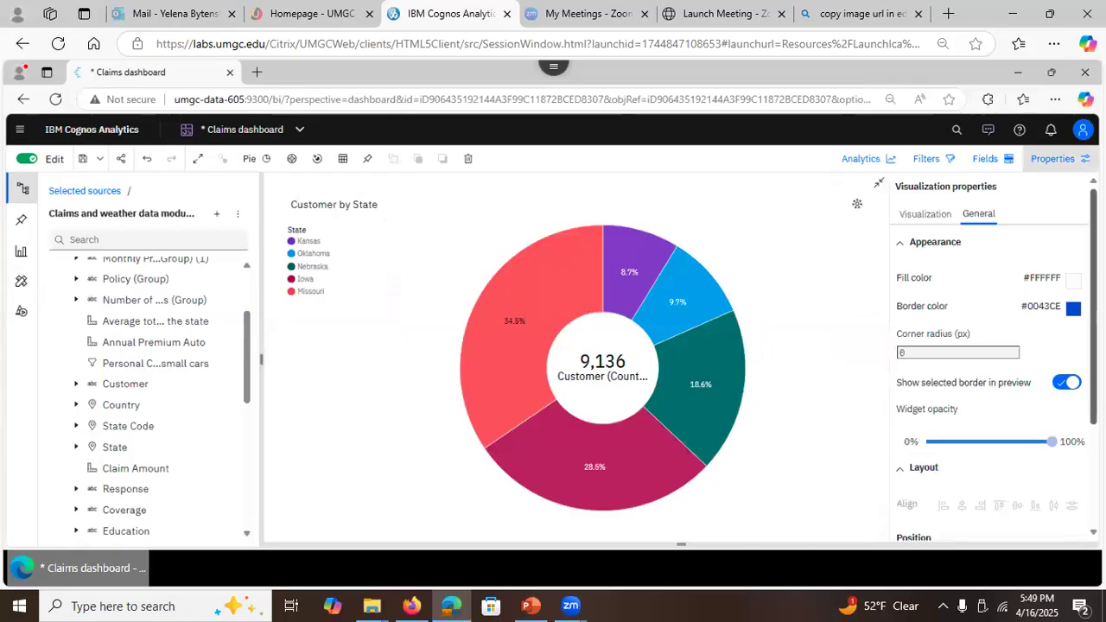
scroll(993, 363, "down", 3)
scroll(993, 363, "down", 1)
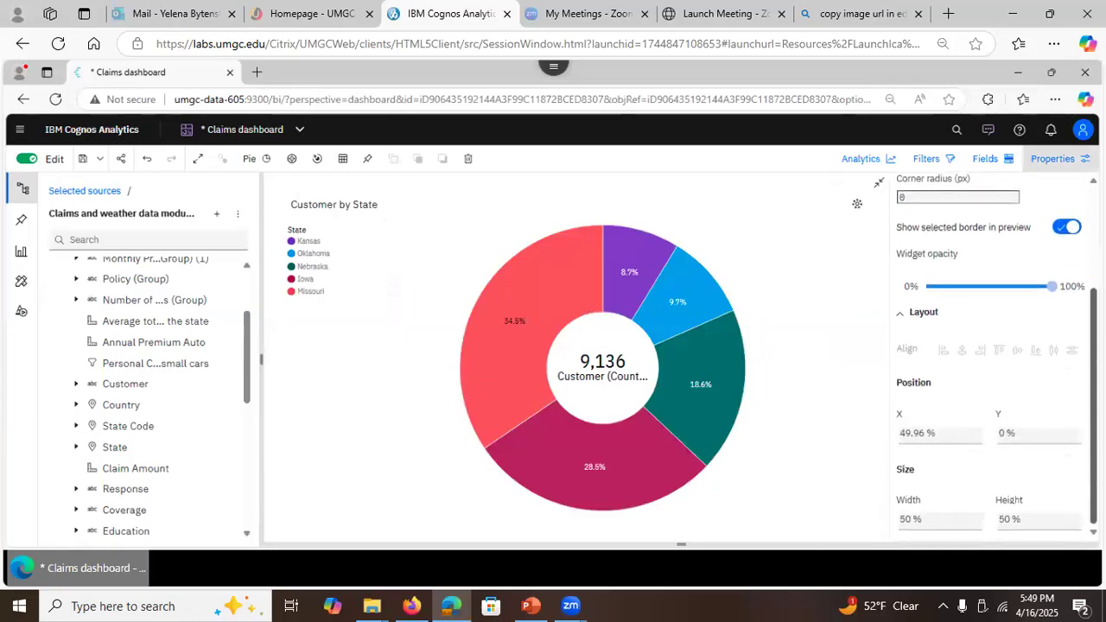
scroll(957, 268, "up", 4)
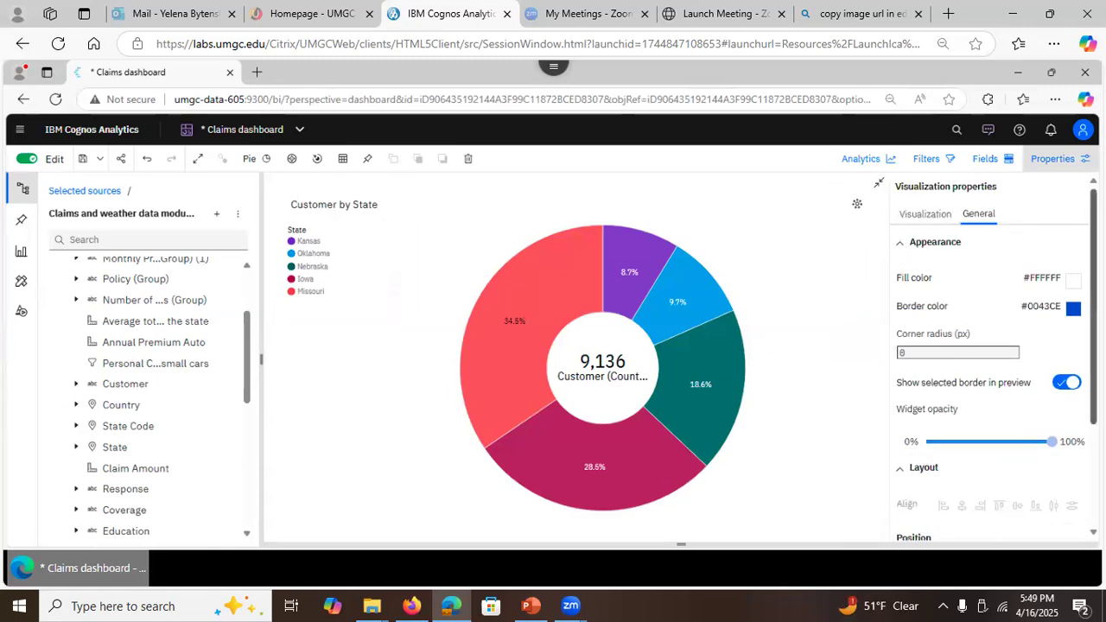
scroll(993, 354, "down", 3)
scroll(993, 355, "up", 3)
scroll(990, 346, "down", 4)
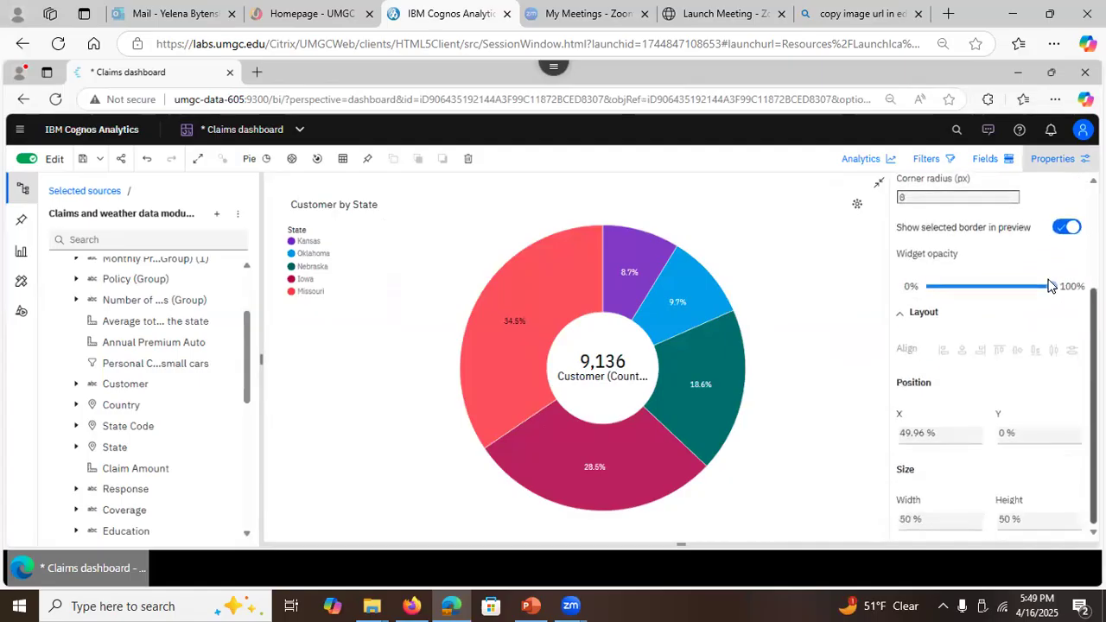
scroll(990, 244, "up", 4)
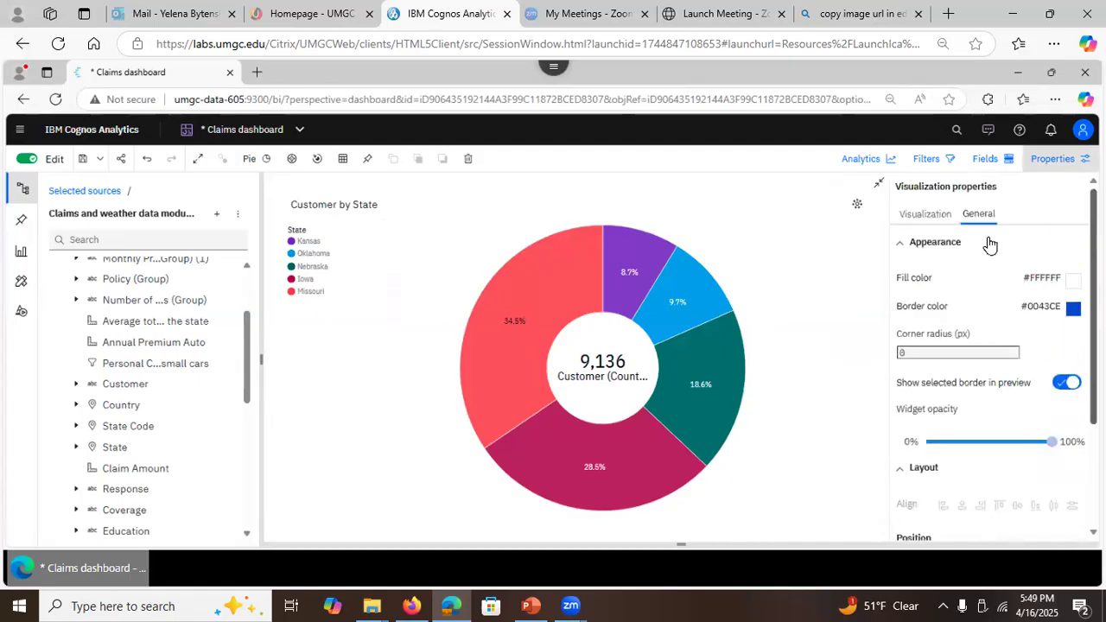
Step: Return to the visualization-specific properties, collapse the color section, and review the chart options down to the title settings
left_click(921, 216)
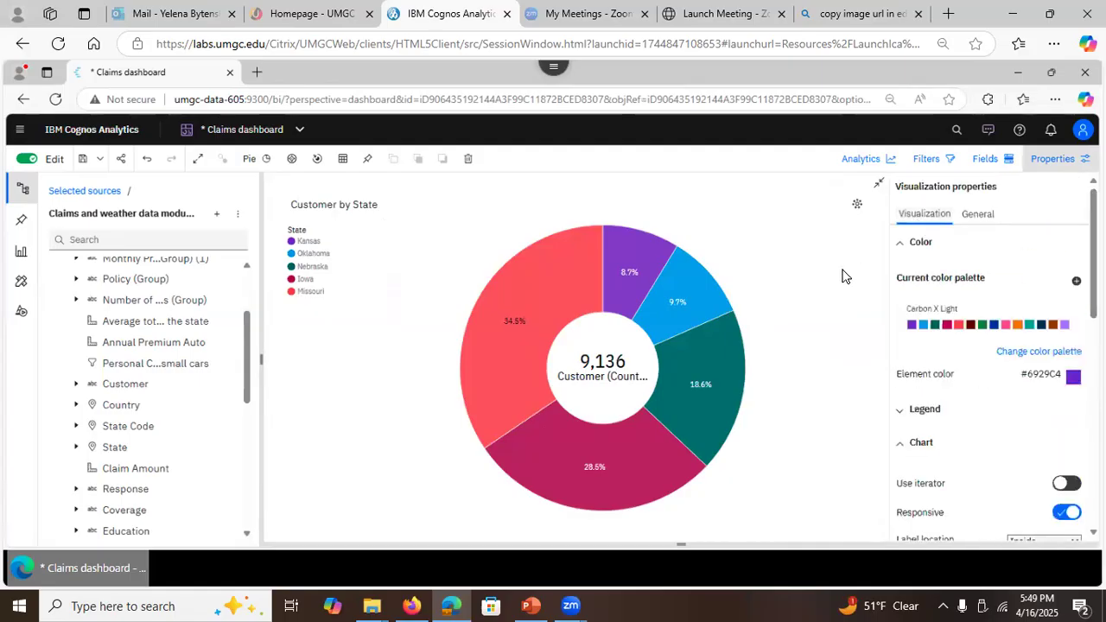
left_click(898, 250)
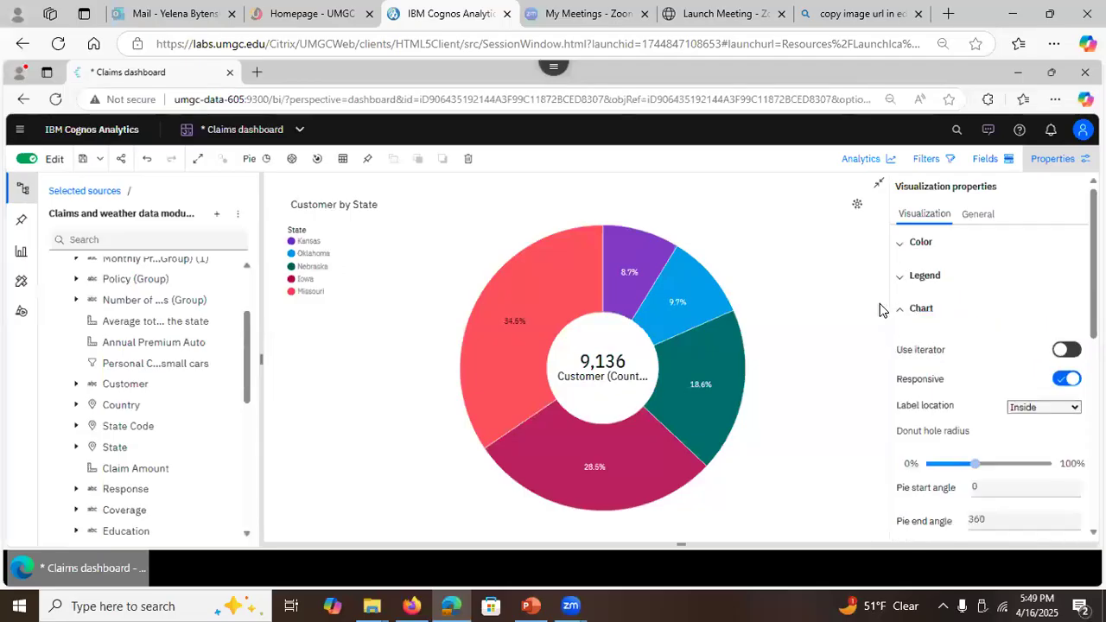
left_click_drag(1093, 273, 1093, 466)
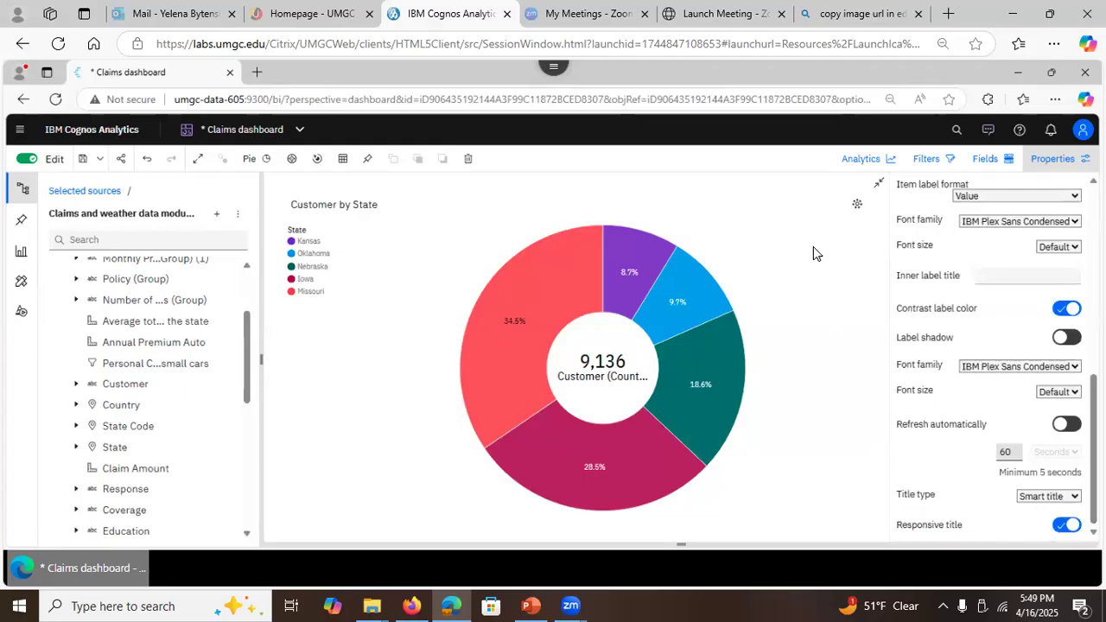
Step: Format the Customer by State chart title with font size 18 and bold style
double_click(332, 204)
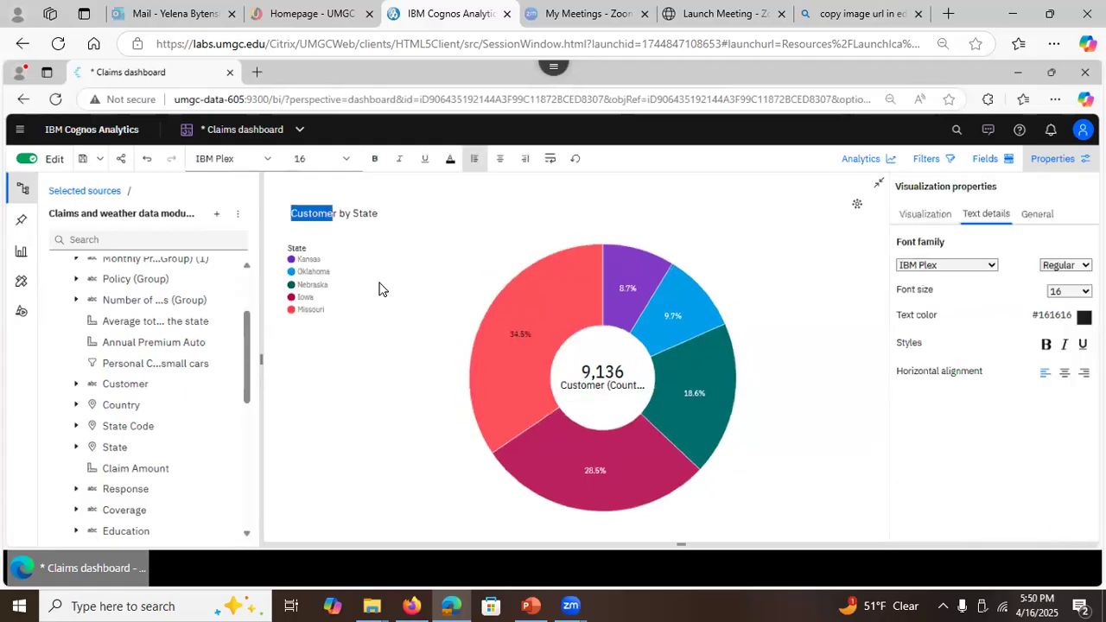
left_click(351, 227)
triple_click(339, 205)
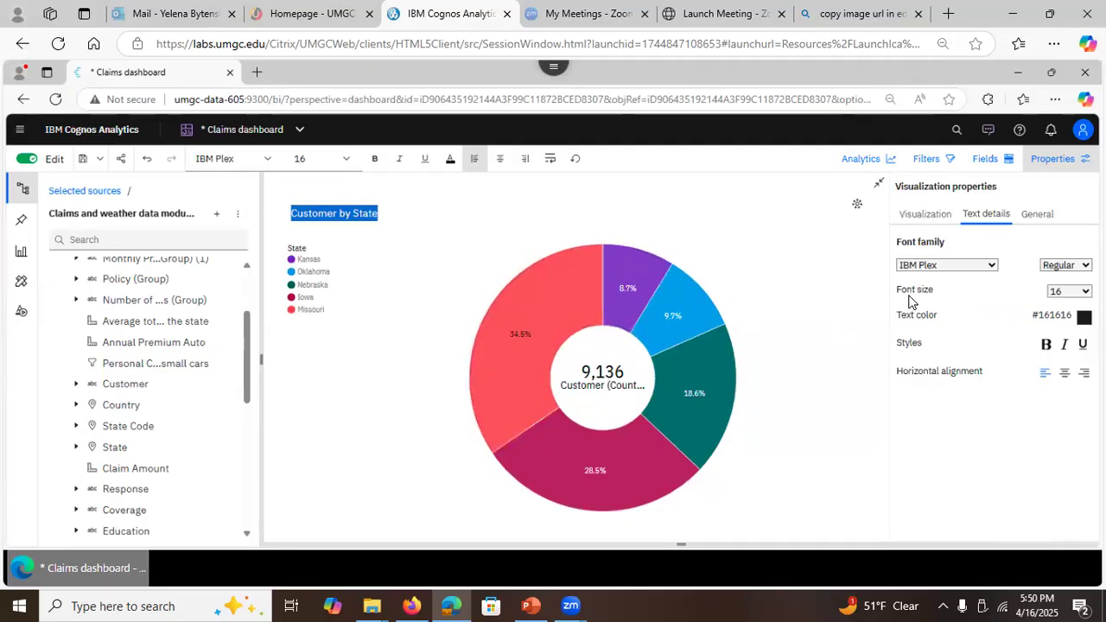
left_click(1069, 291)
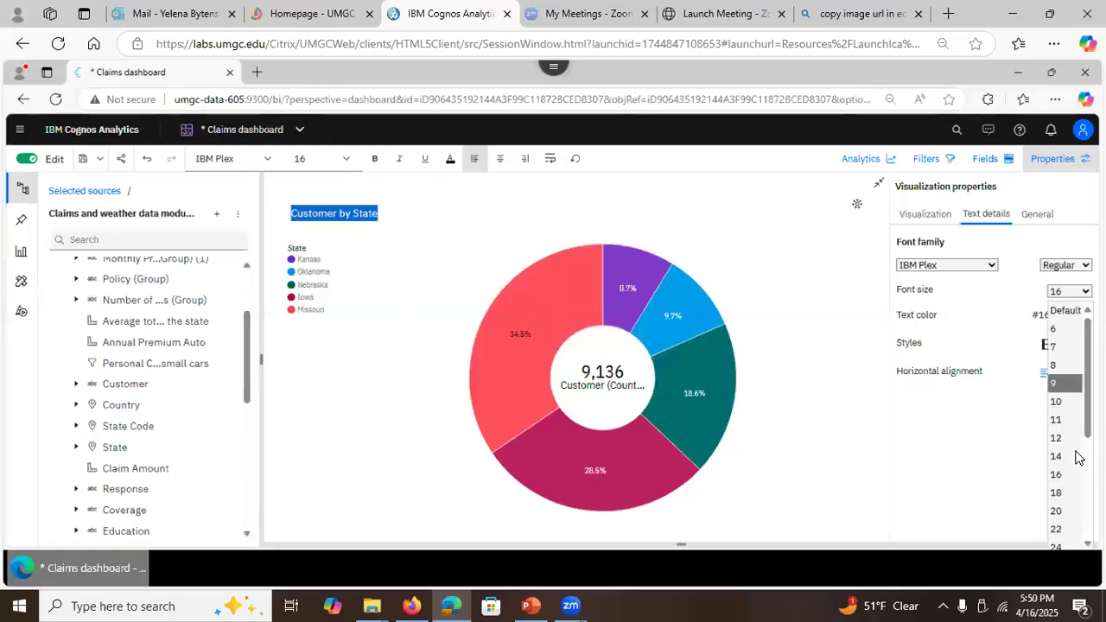
left_click(1056, 492)
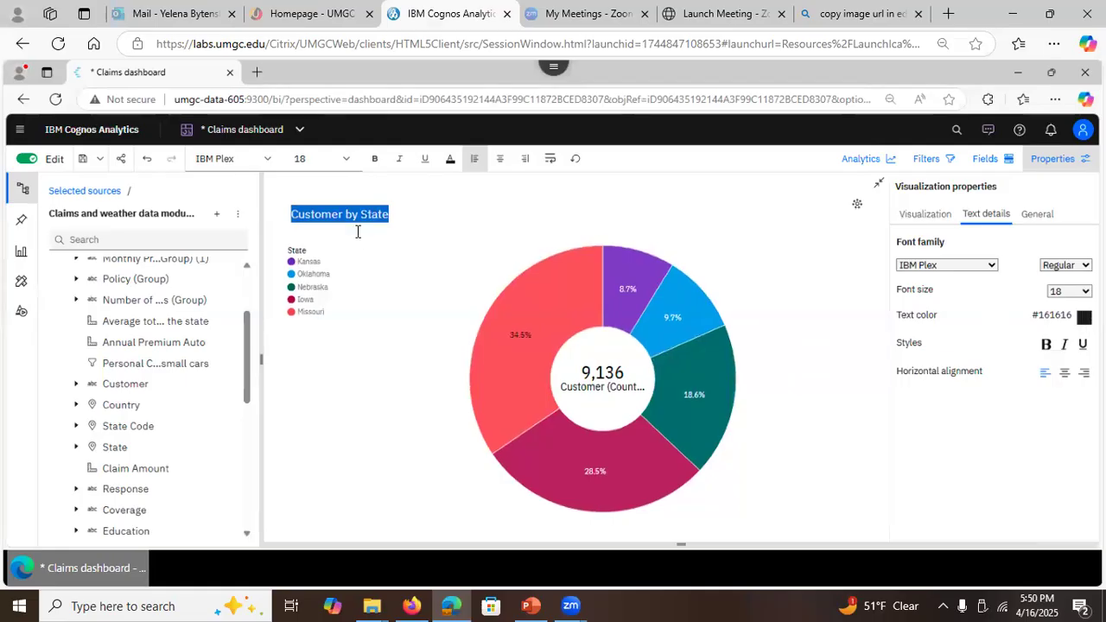
left_click(1045, 345)
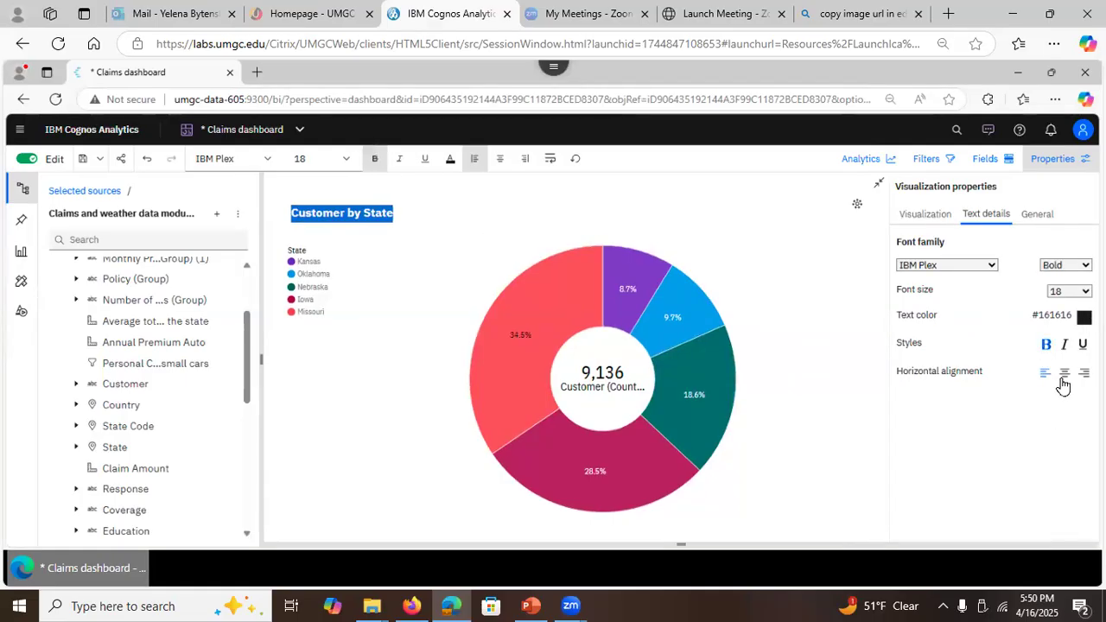
Step: Try centering the chart title, align it left again, and collapse the chart to its place on Tab 1
left_click(1063, 375)
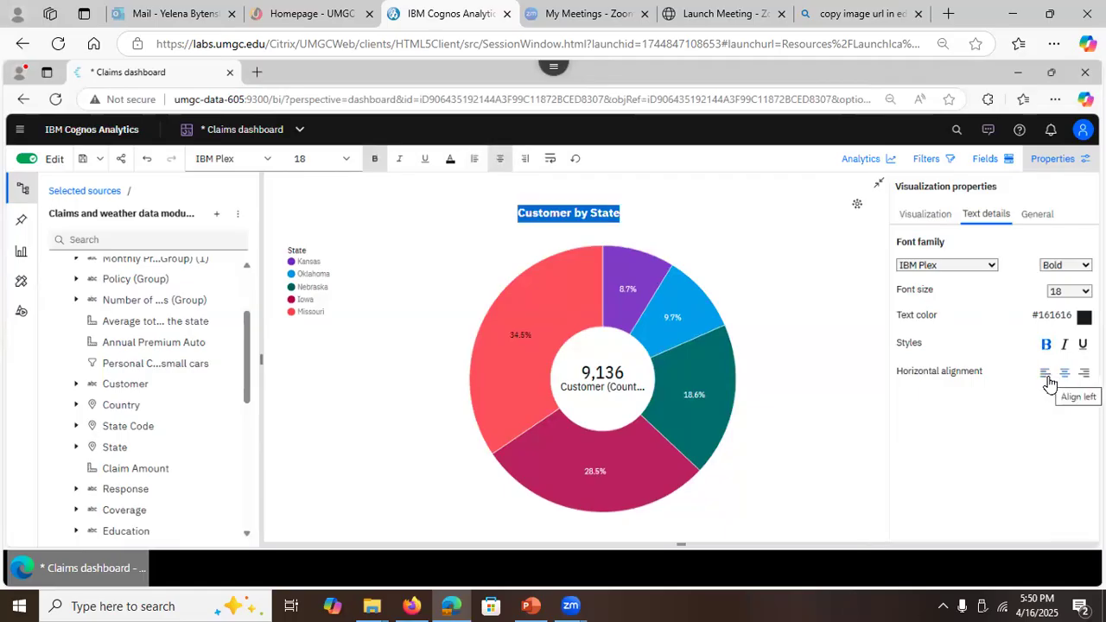
left_click(1046, 375)
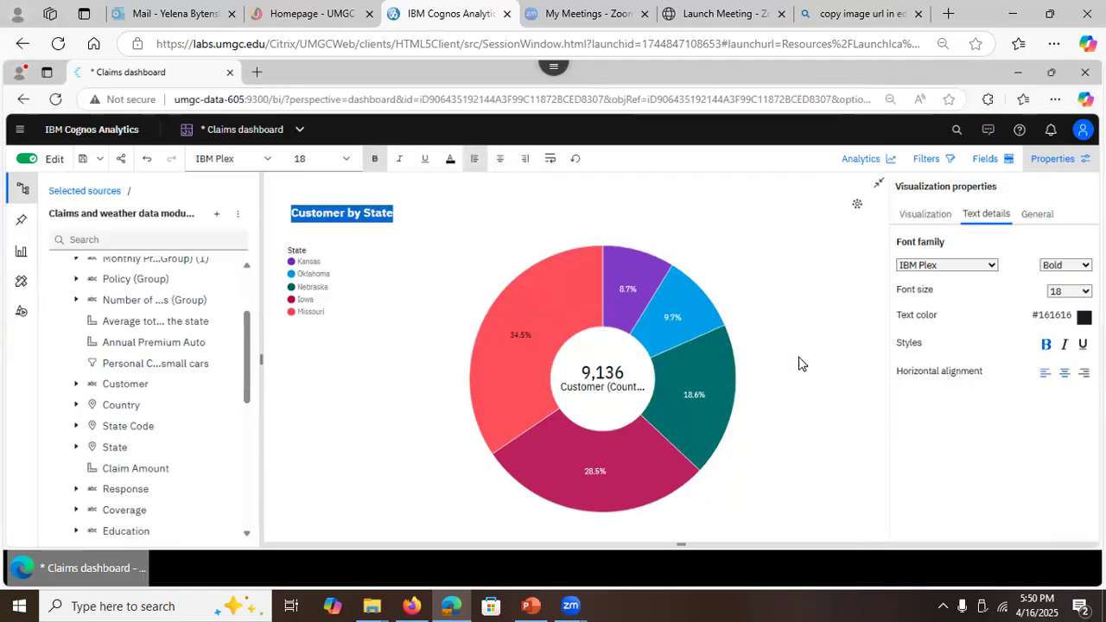
left_click(791, 264)
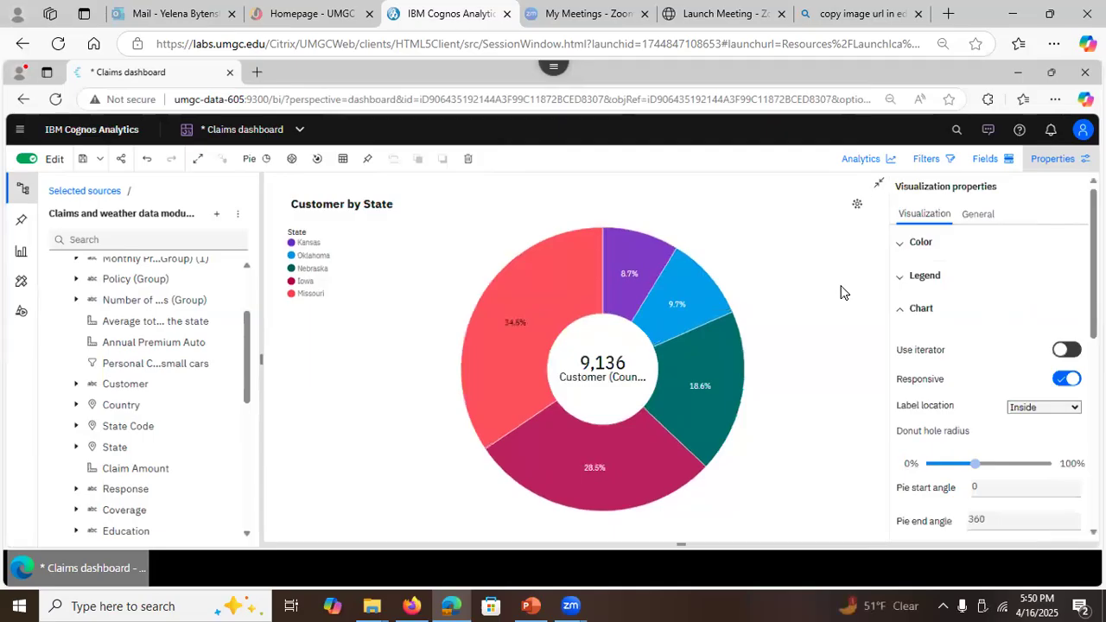
key("Escape")
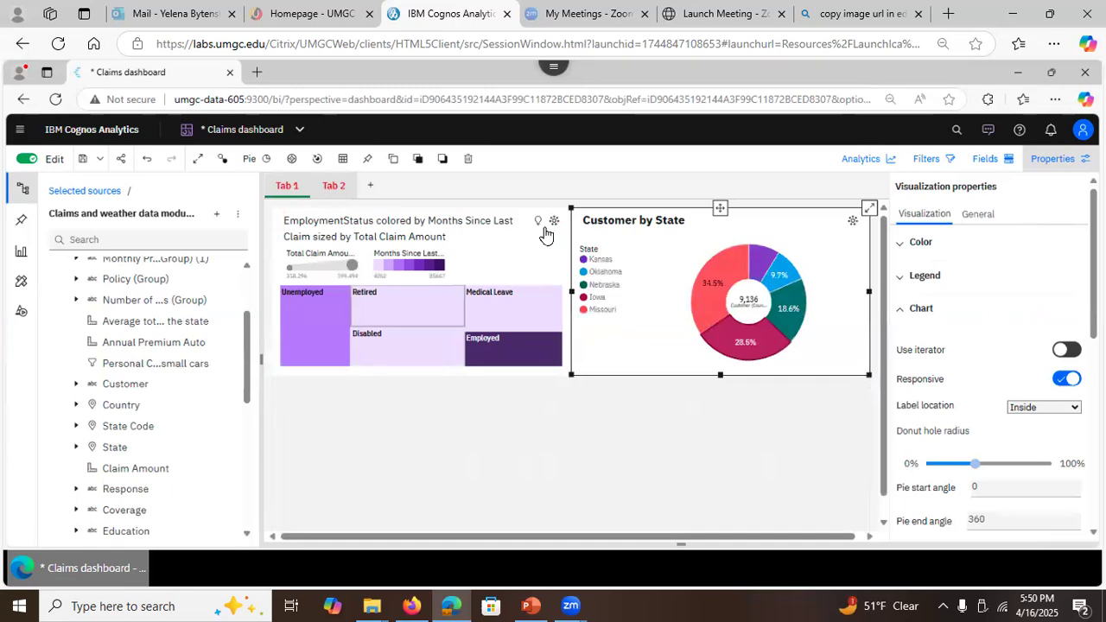
Step: Change the EmploymentStatus tree map's heat palette to Magenta and hide the dashboard properties
left_click(406, 346)
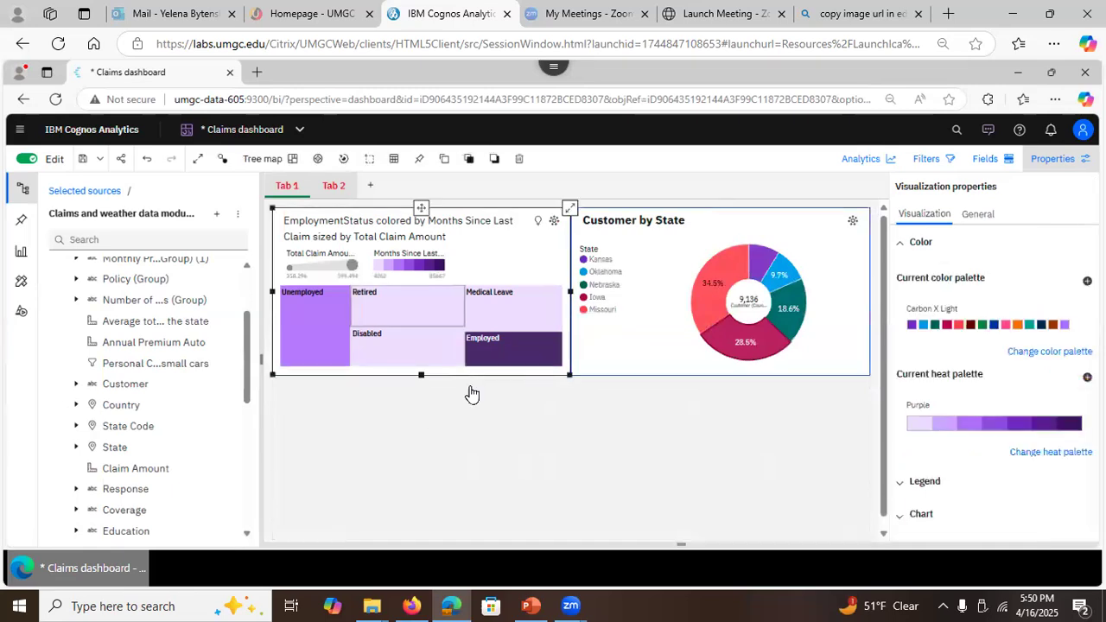
left_click(1041, 453)
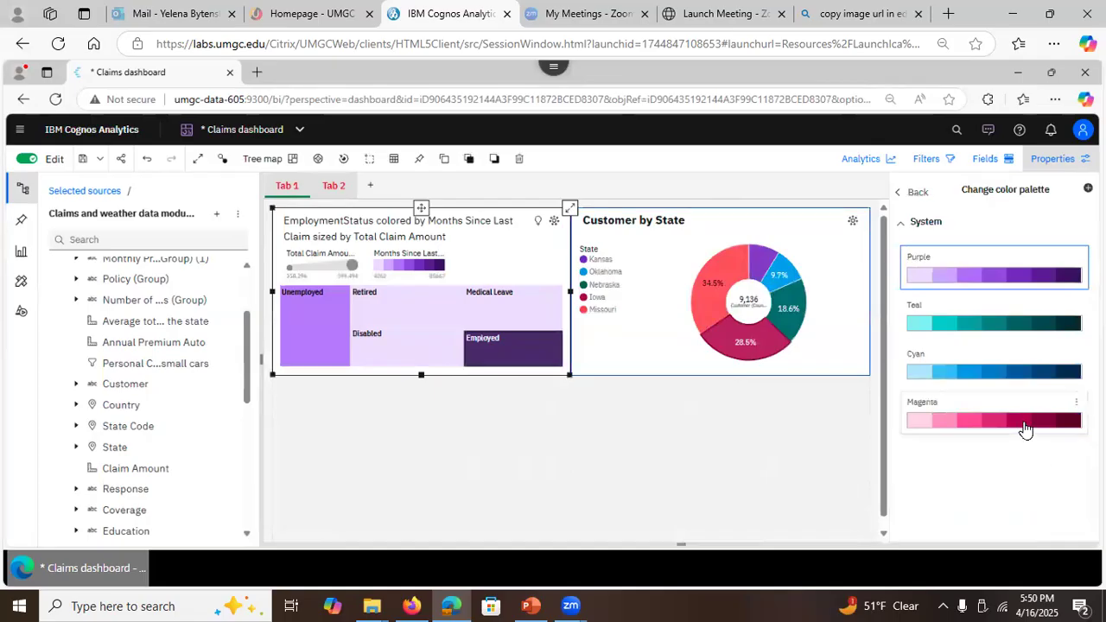
left_click(1024, 421)
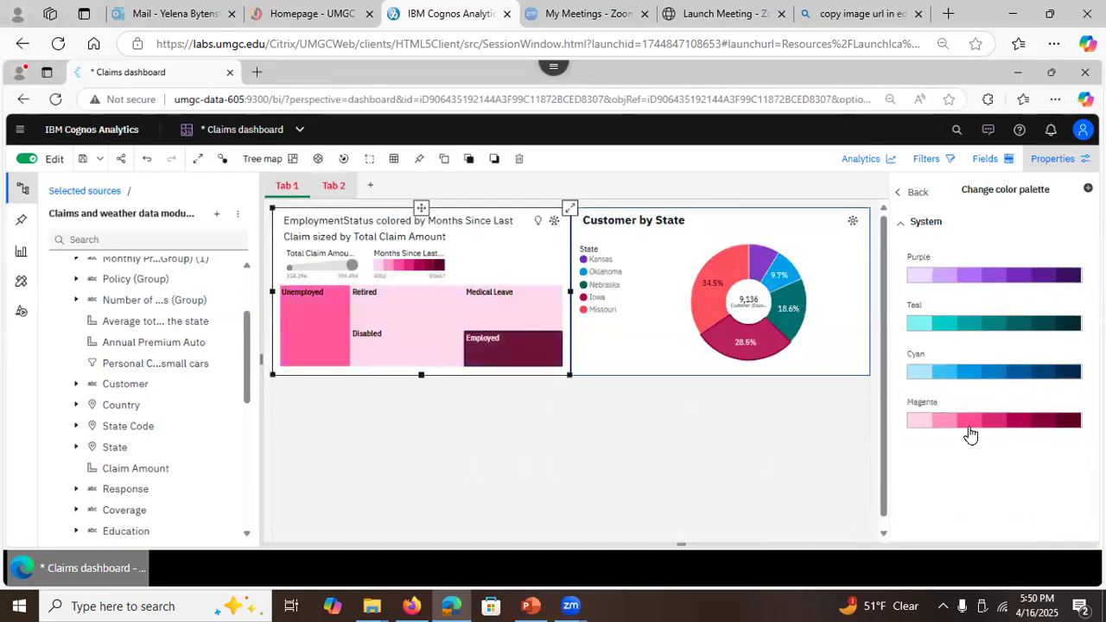
left_click(710, 457)
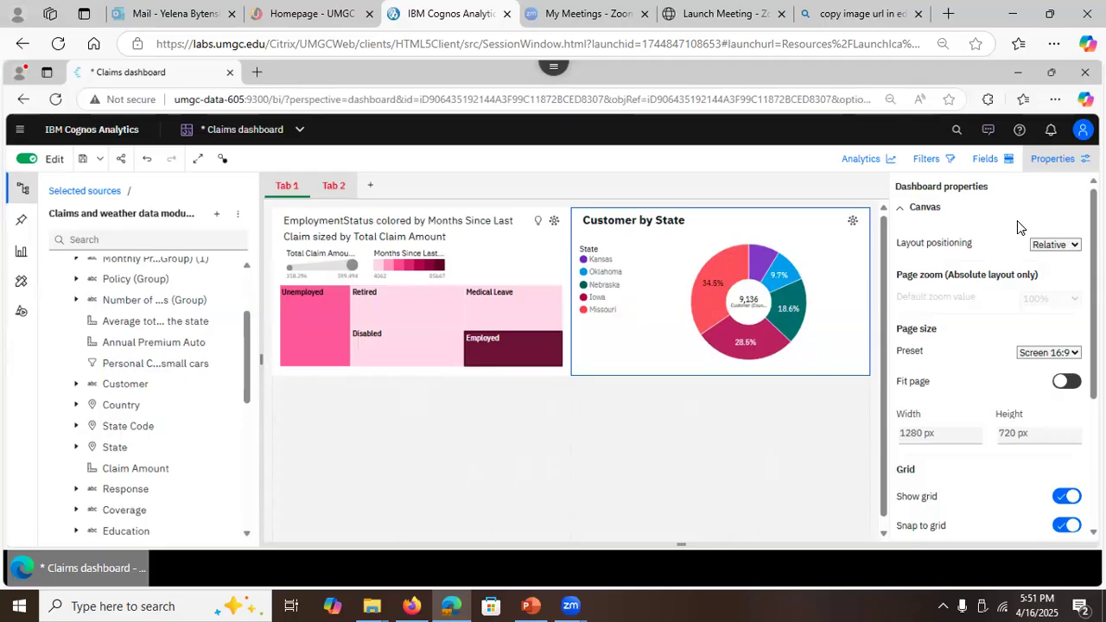
left_click(1079, 164)
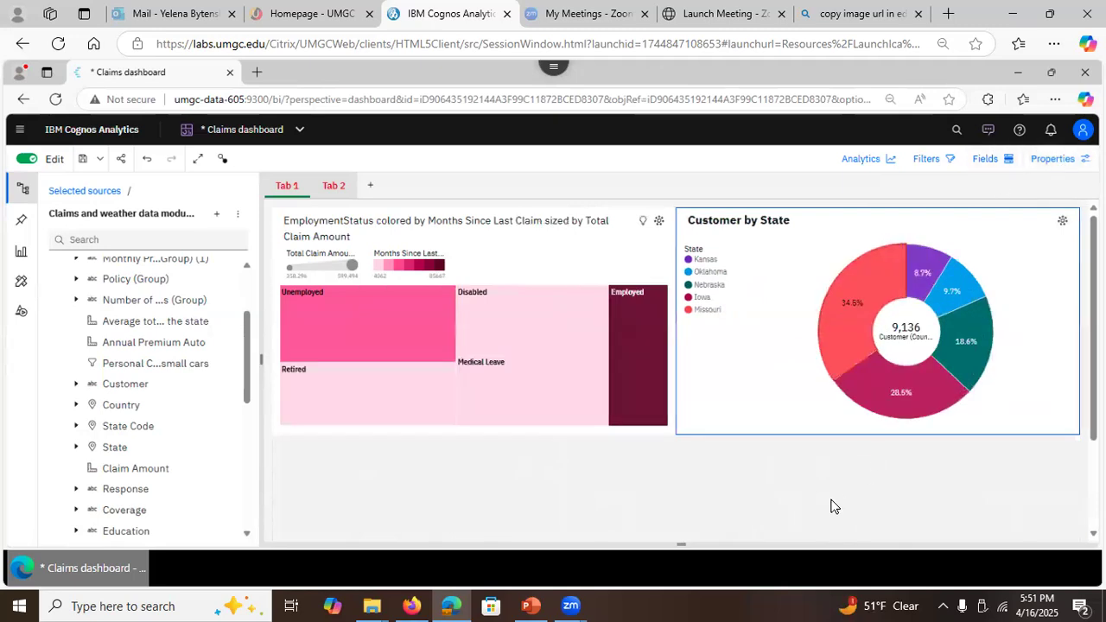
Step: Ask the Assistant to "suggest questions" for the Claims and weather data module
scroll(834, 506, "down", 2)
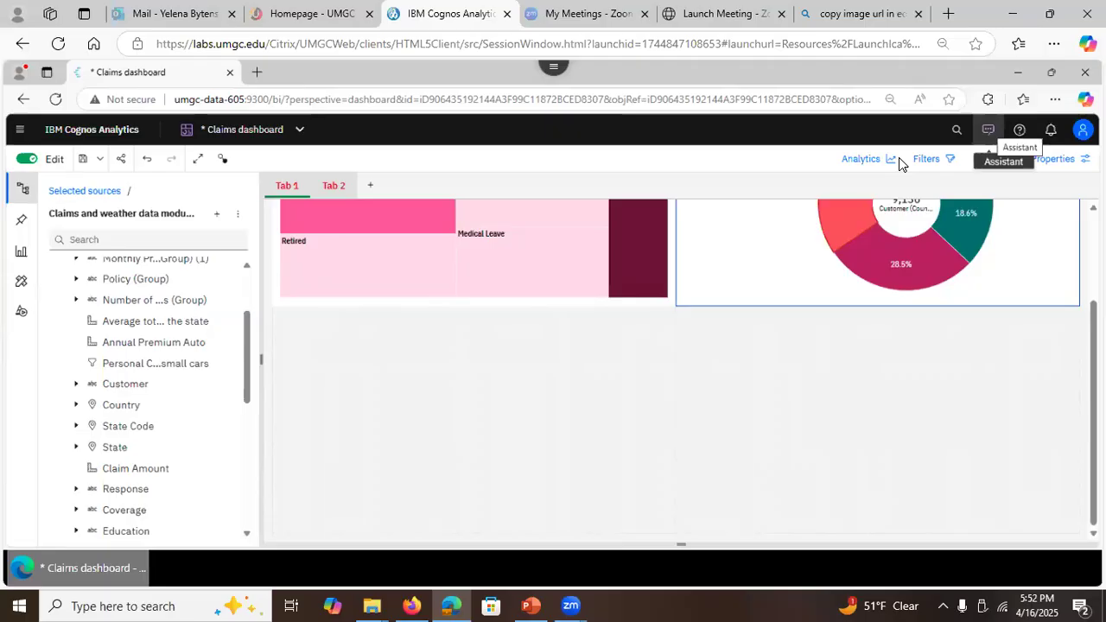
left_click(987, 130)
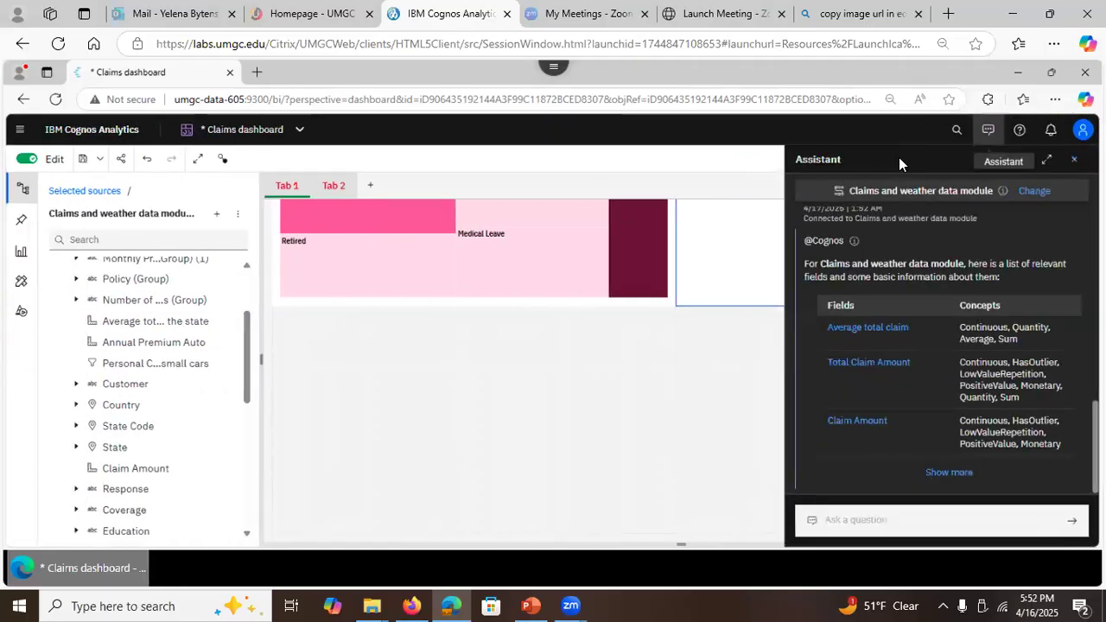
left_click(837, 519)
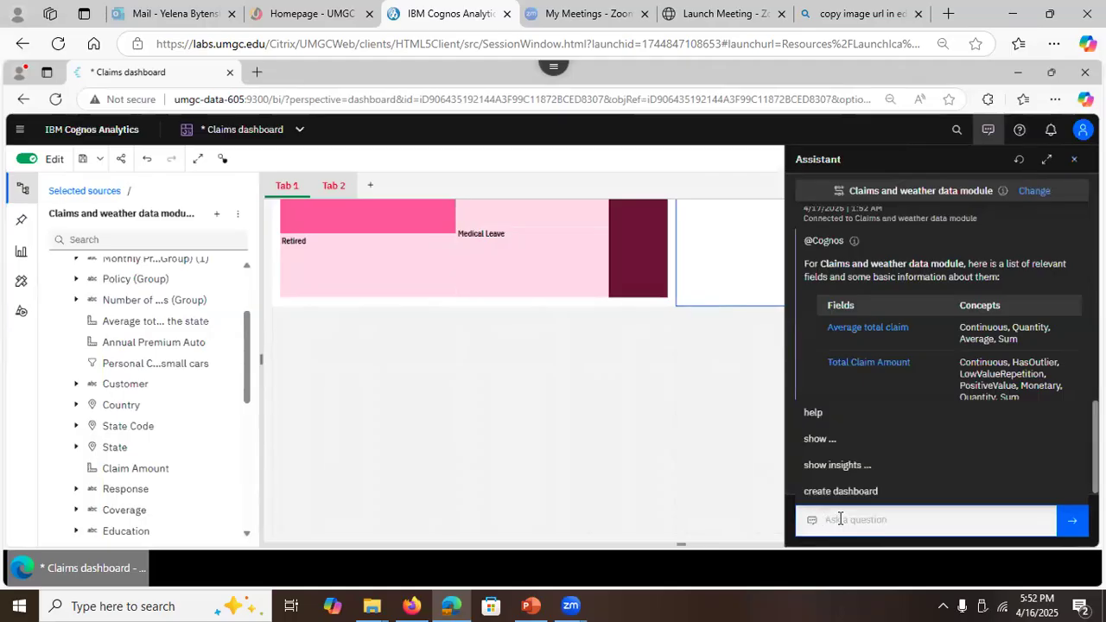
type("s")
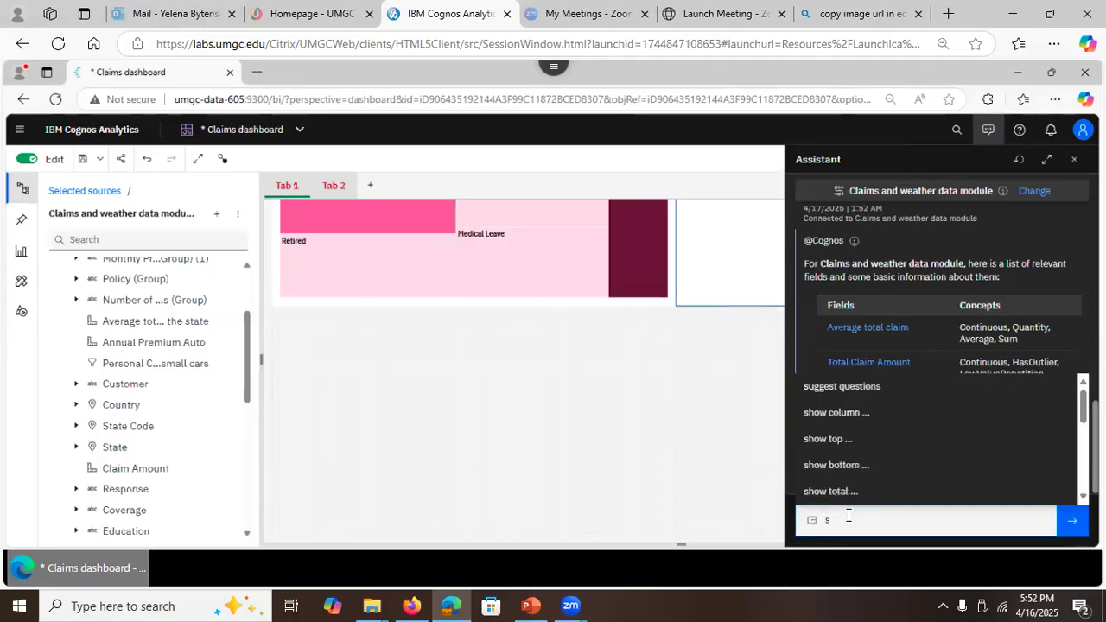
left_click(855, 401)
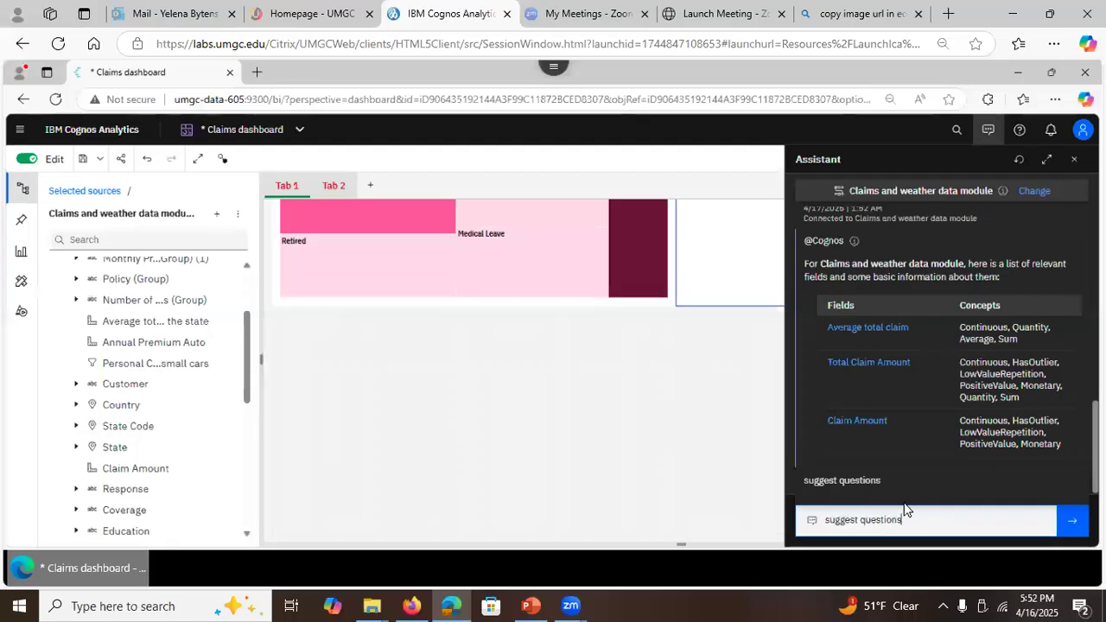
left_click(1067, 522)
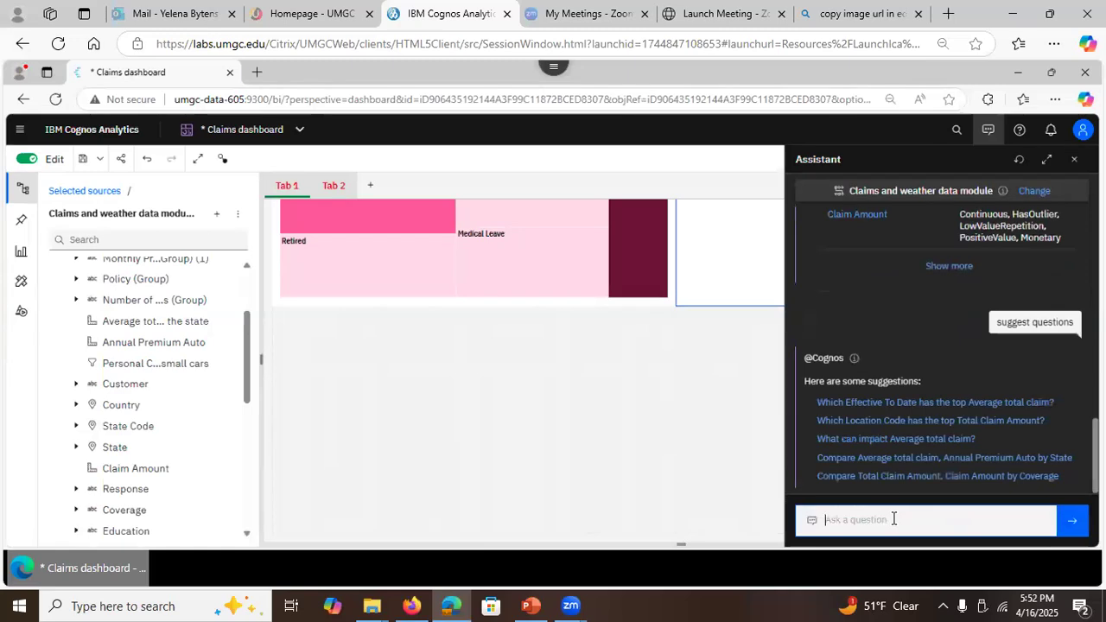
Step: Run the suggested question on which Location Code has the top Total Claim Amount and place its column chart below the tree map
left_click(868, 423)
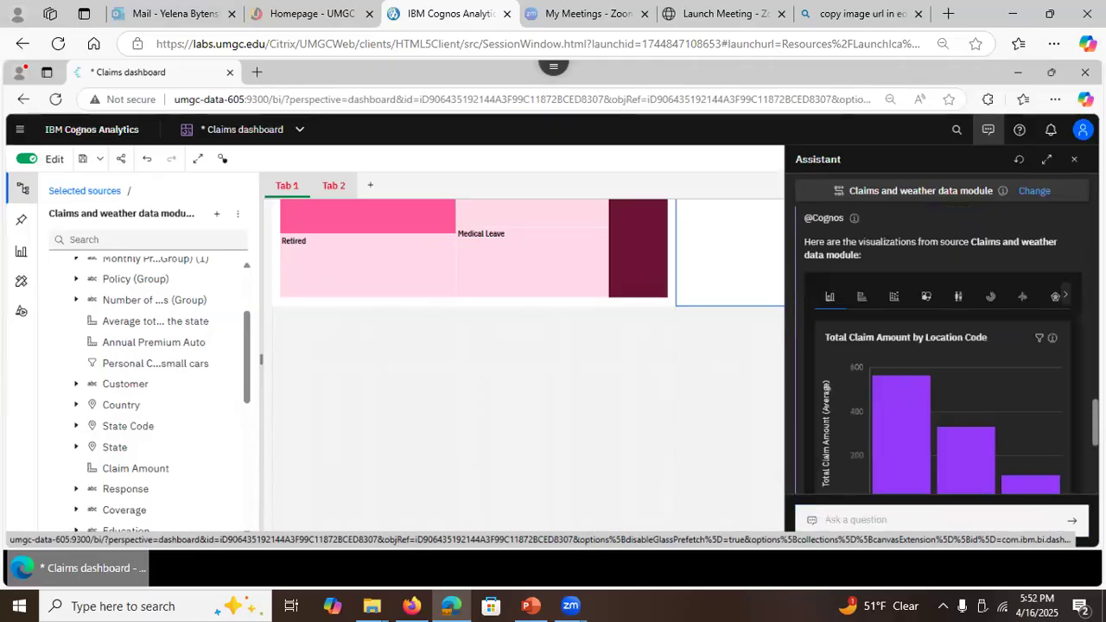
scroll(1022, 423, "down", 1)
scroll(993, 406, "up", 1)
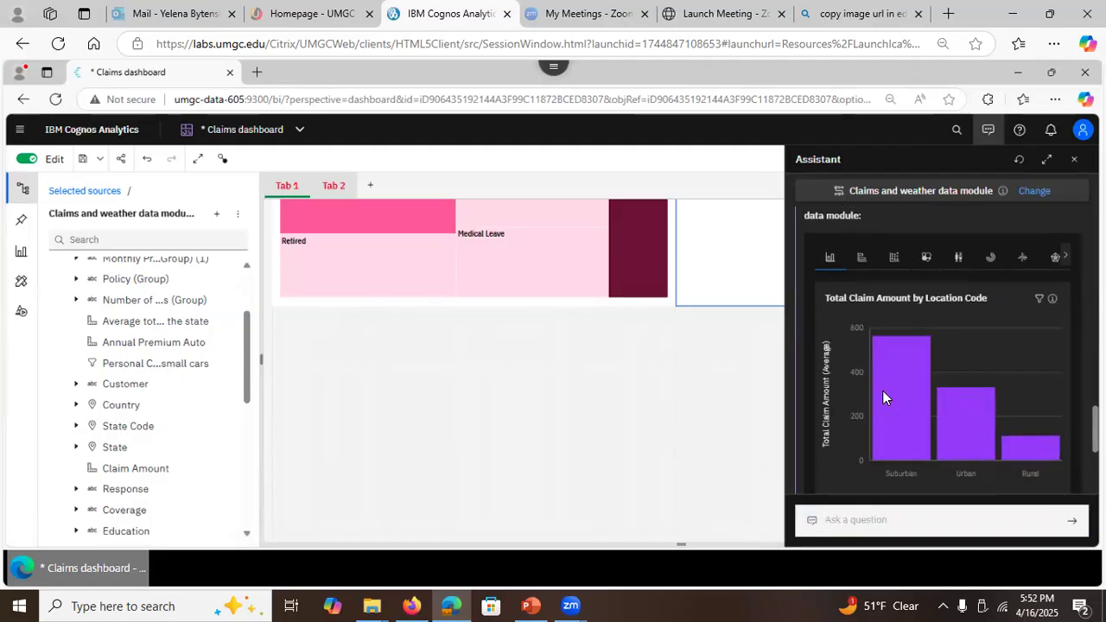
left_click_drag(920, 357, 472, 414)
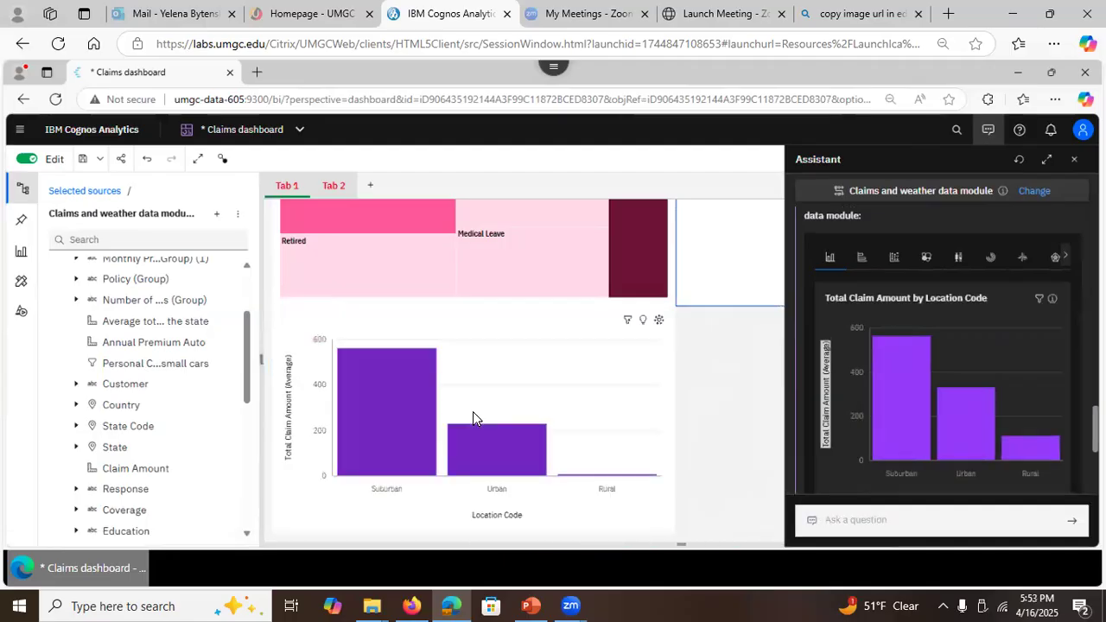
left_click(694, 396)
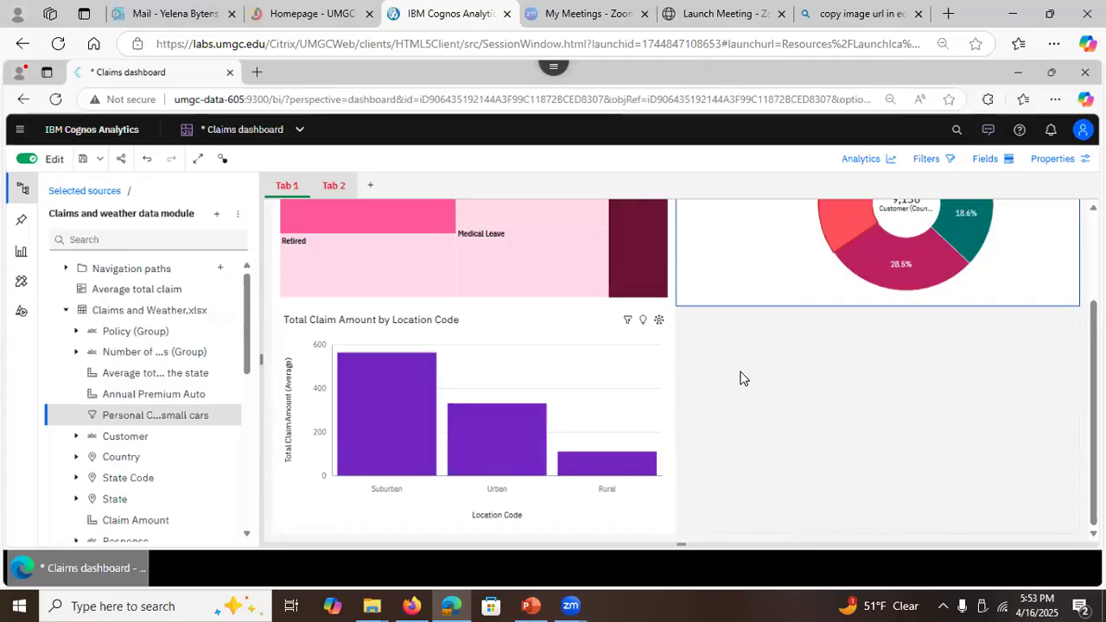
Step: Add a text widget to the empty Tab 2 canvas
left_click(333, 187)
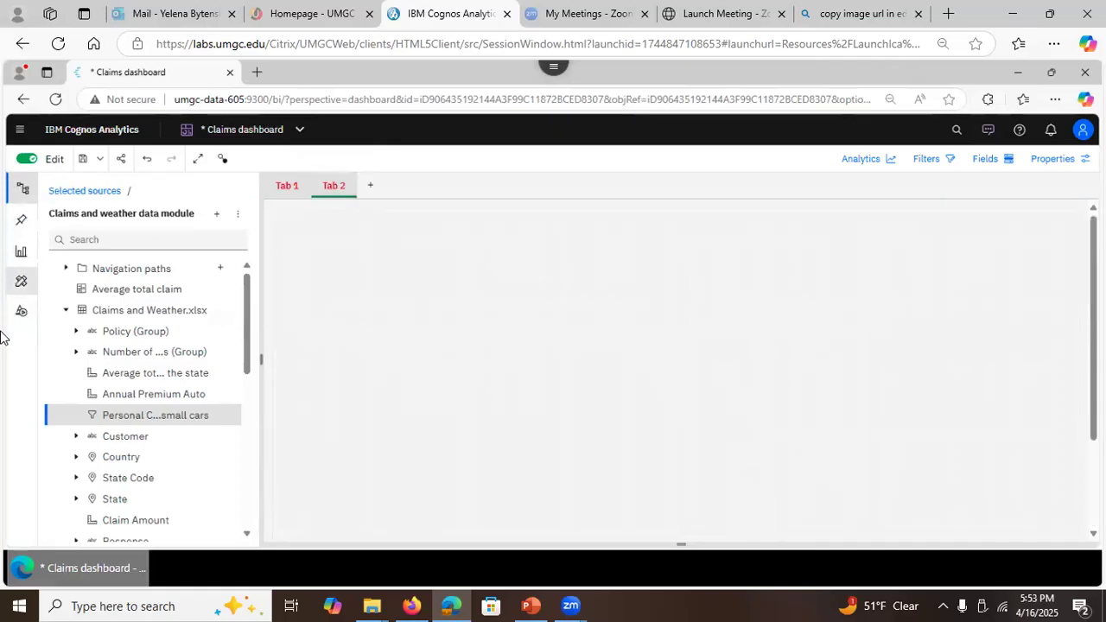
left_click(20, 313)
left_click_drag(68, 261, 471, 327)
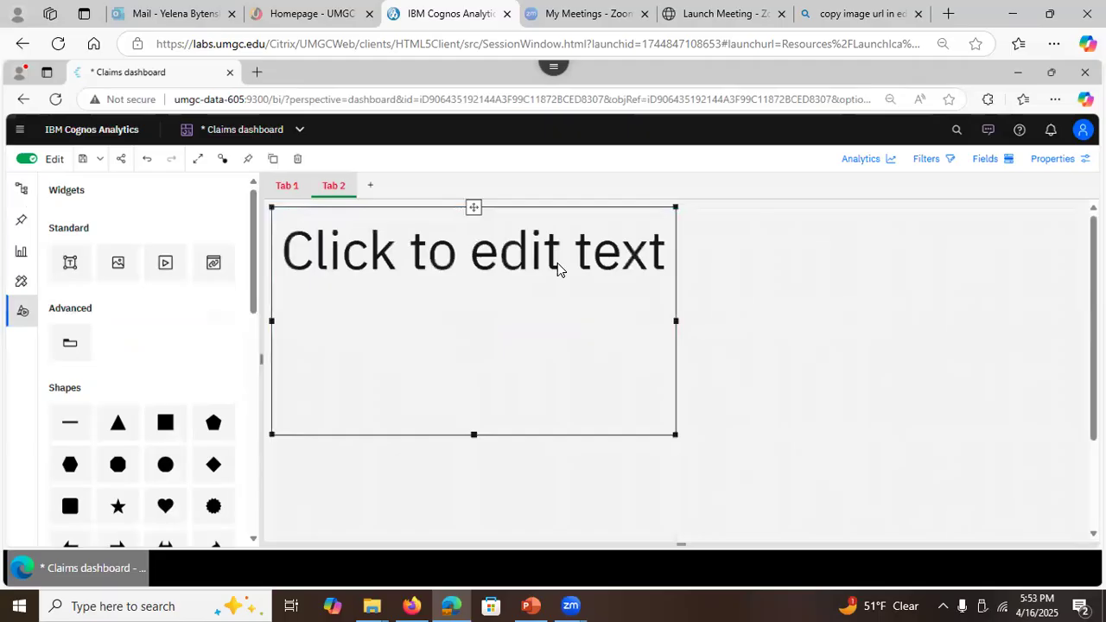
Step: Enter "I love DATA 605" as the widget's text, finish editing, and select the text widget
left_click(480, 326)
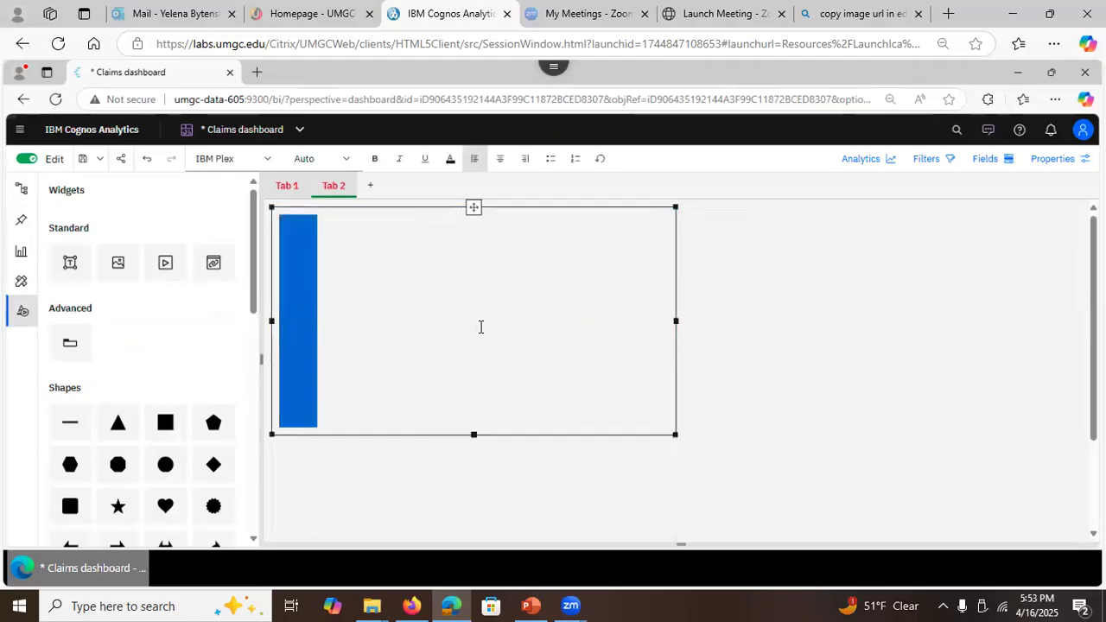
type("I l")
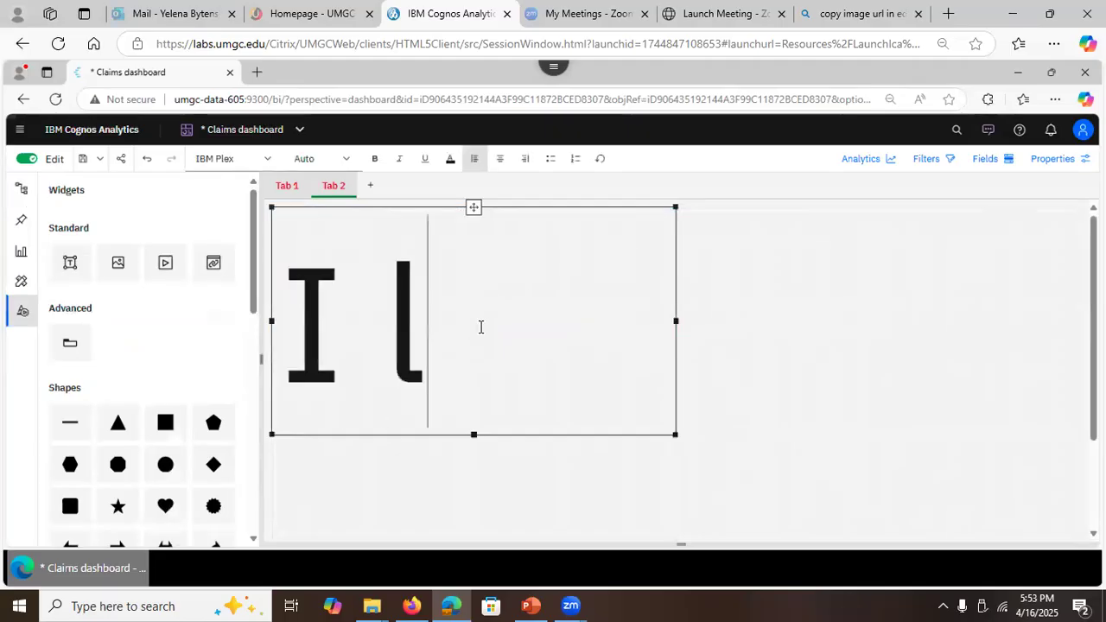
type("ove DATA ")
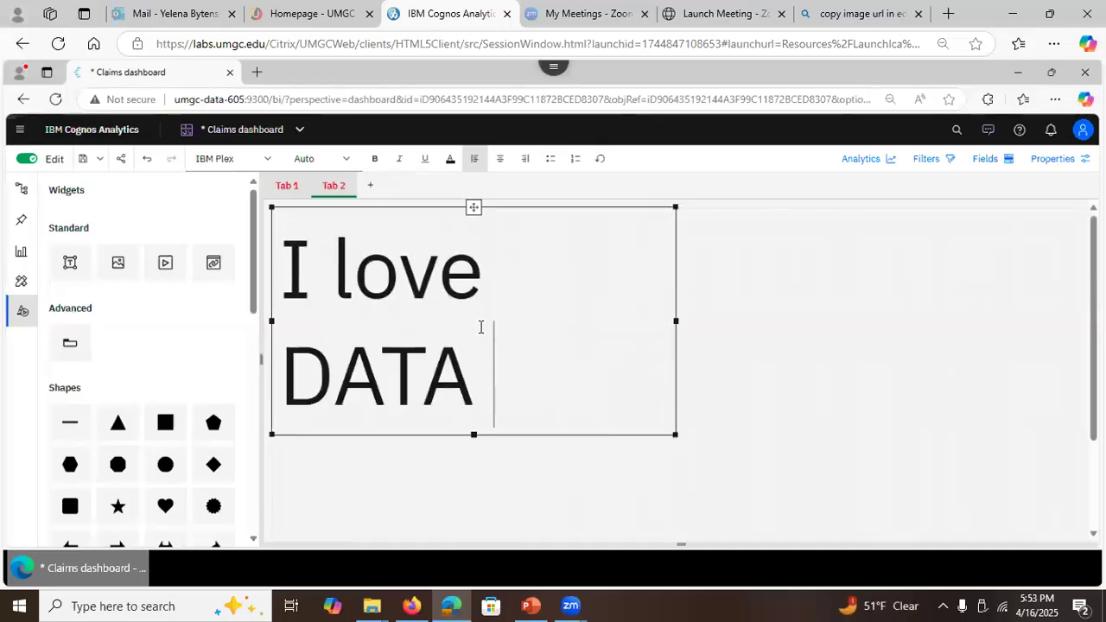
type("60")
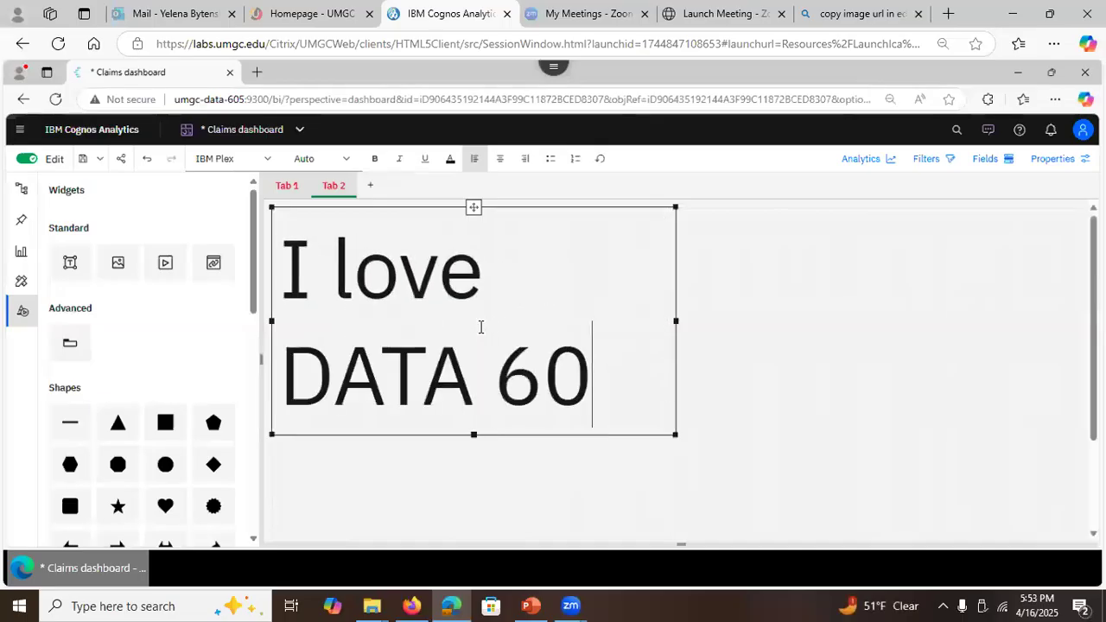
type("5")
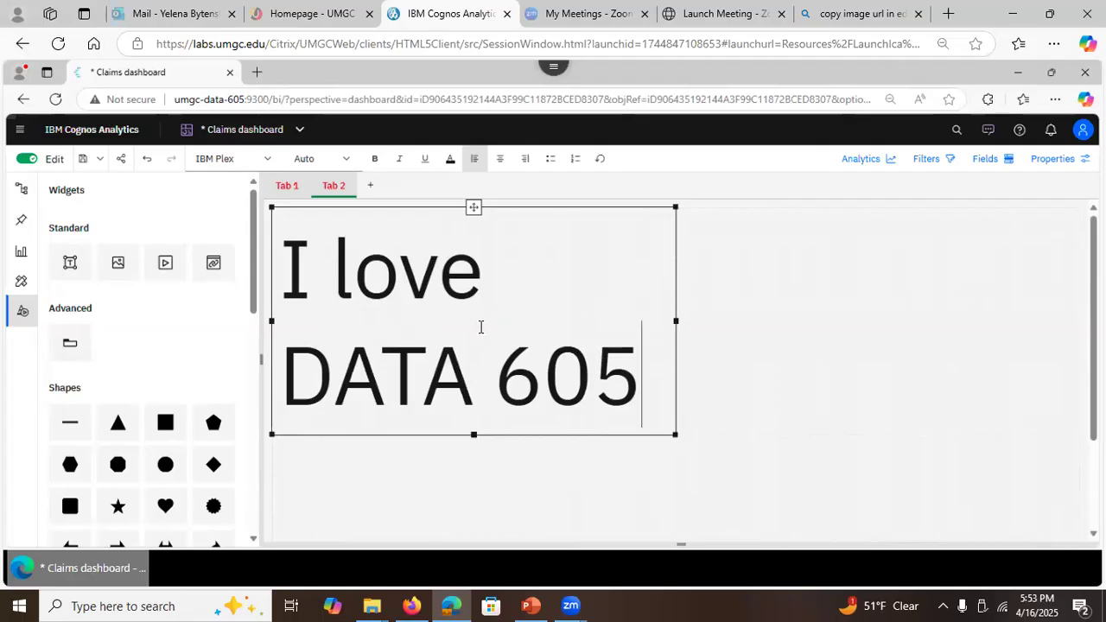
left_click(402, 506)
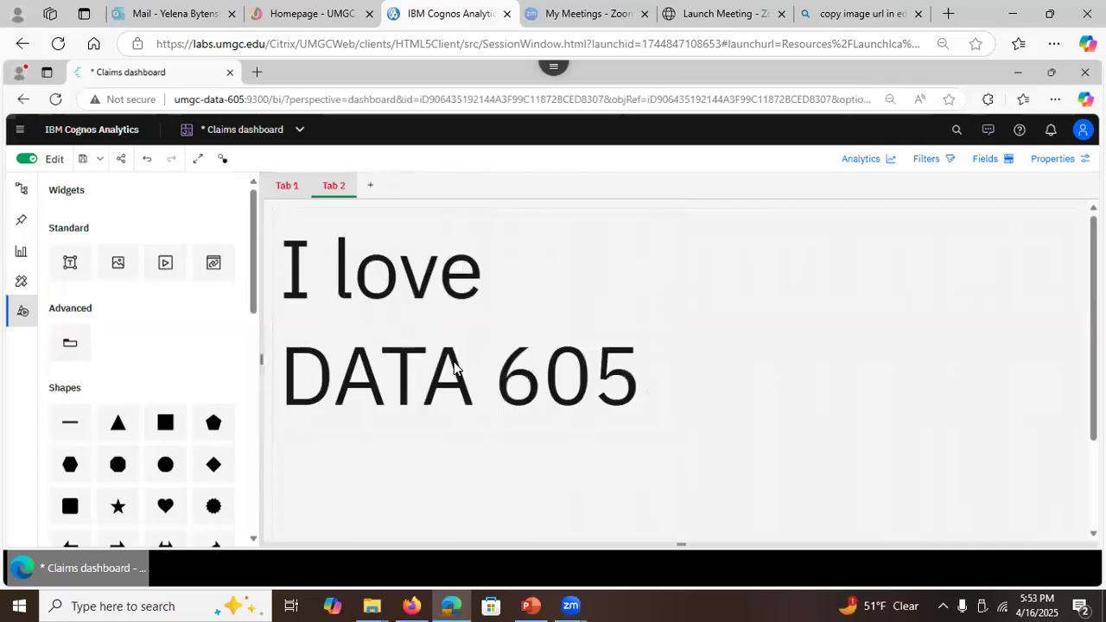
left_click(429, 357)
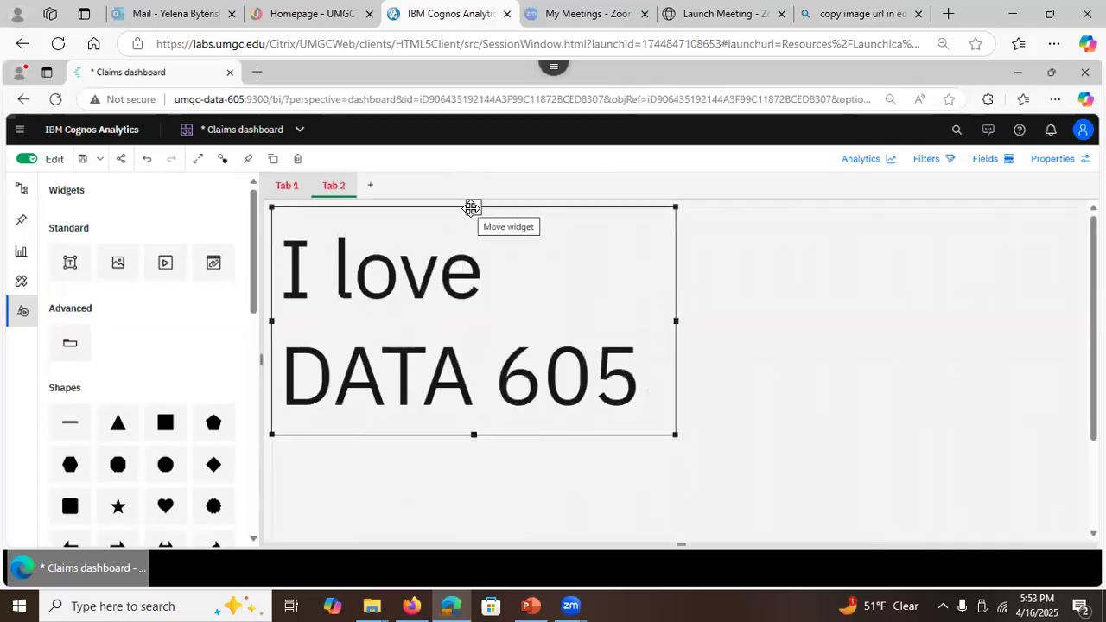
Step: Show the widget properties and add a square shape below the text on Tab 2
left_click(1056, 160)
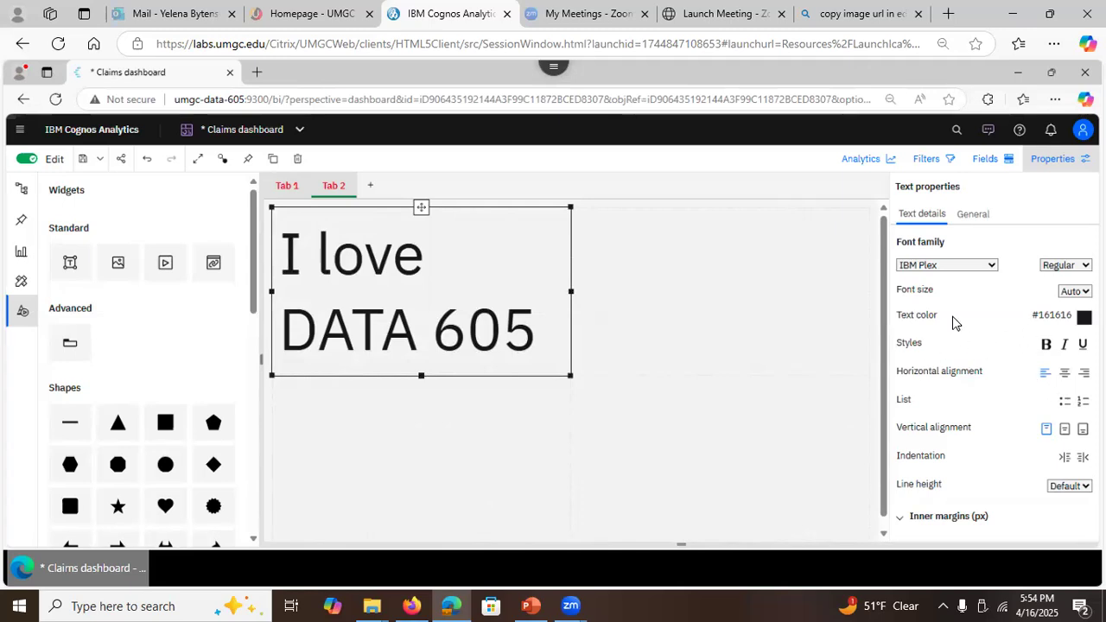
left_click(678, 294)
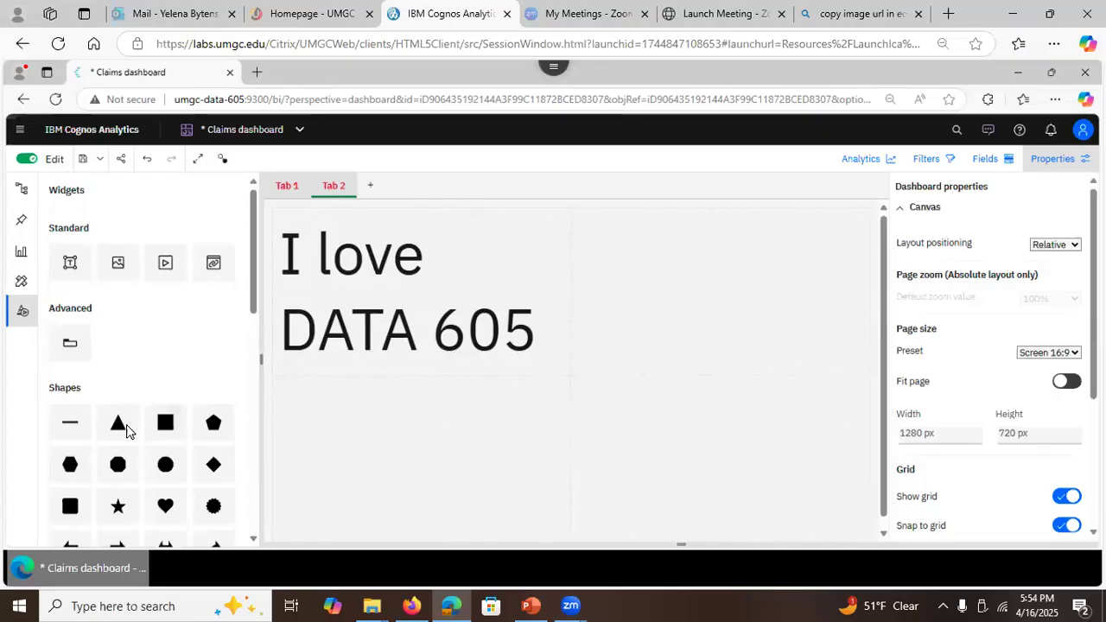
left_click_drag(161, 430, 422, 437)
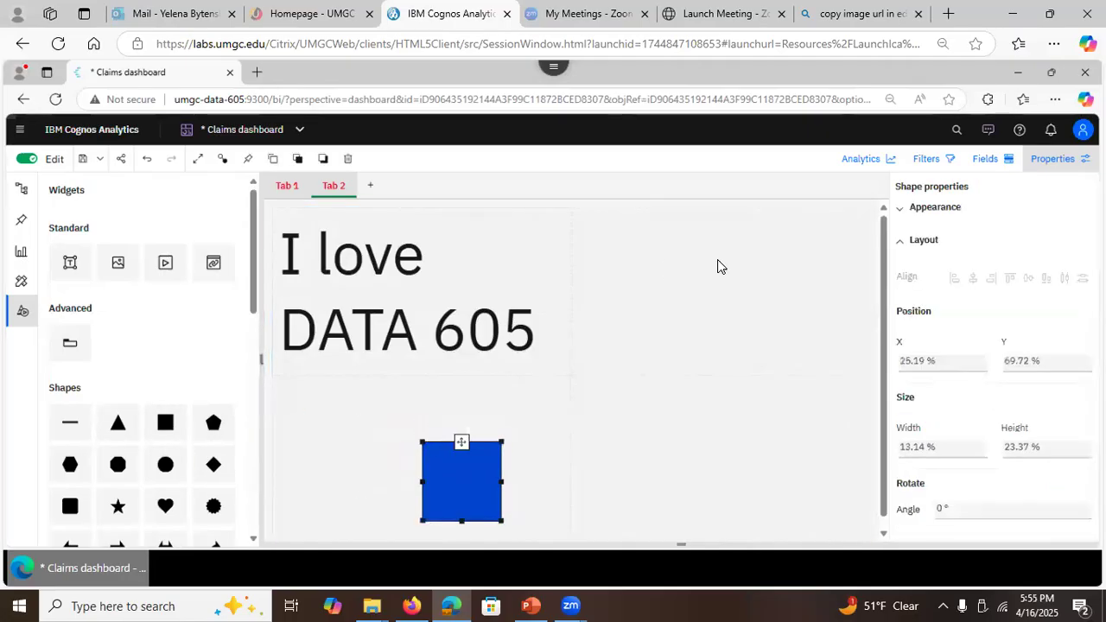
left_click(650, 257)
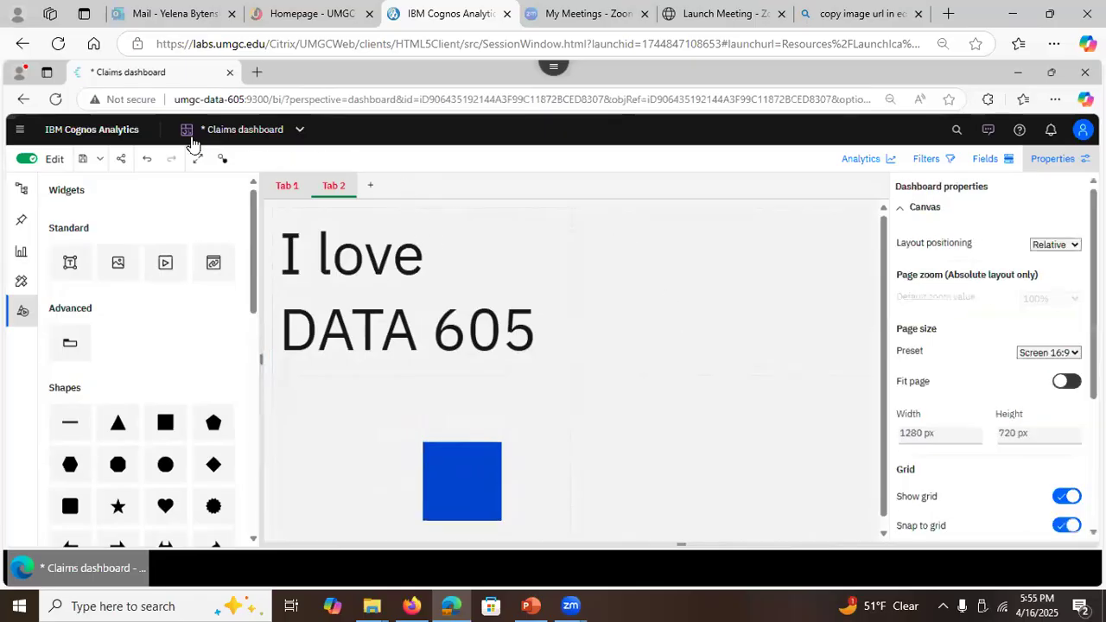
Step: Save the Claims dashboard, then close it along with the open claims and weather data exploration
left_click(82, 161)
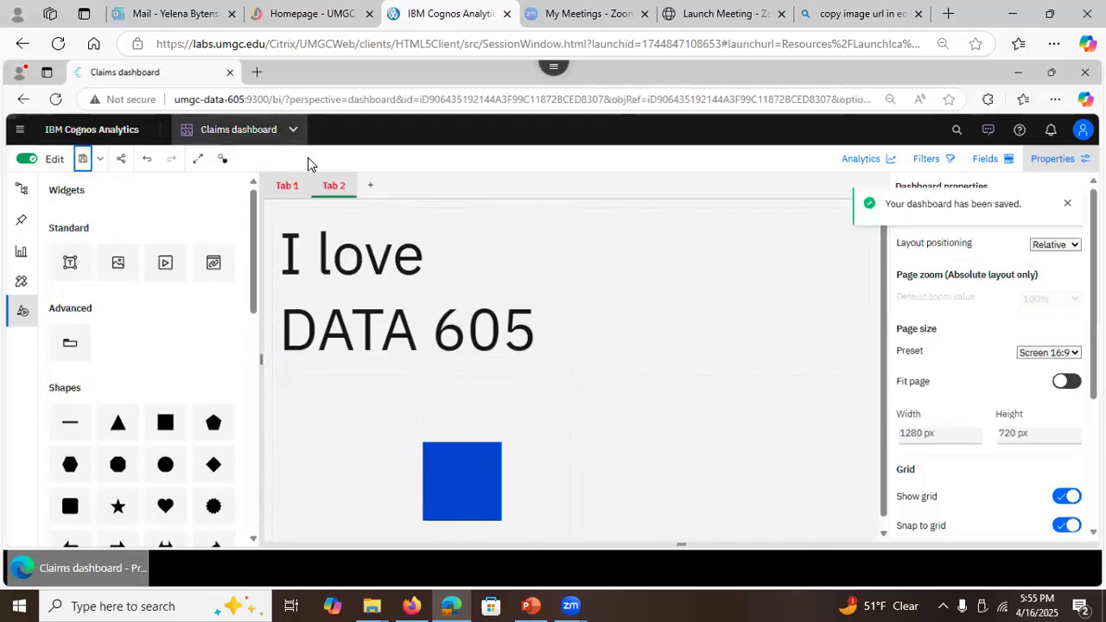
left_click(285, 130)
left_click(354, 221)
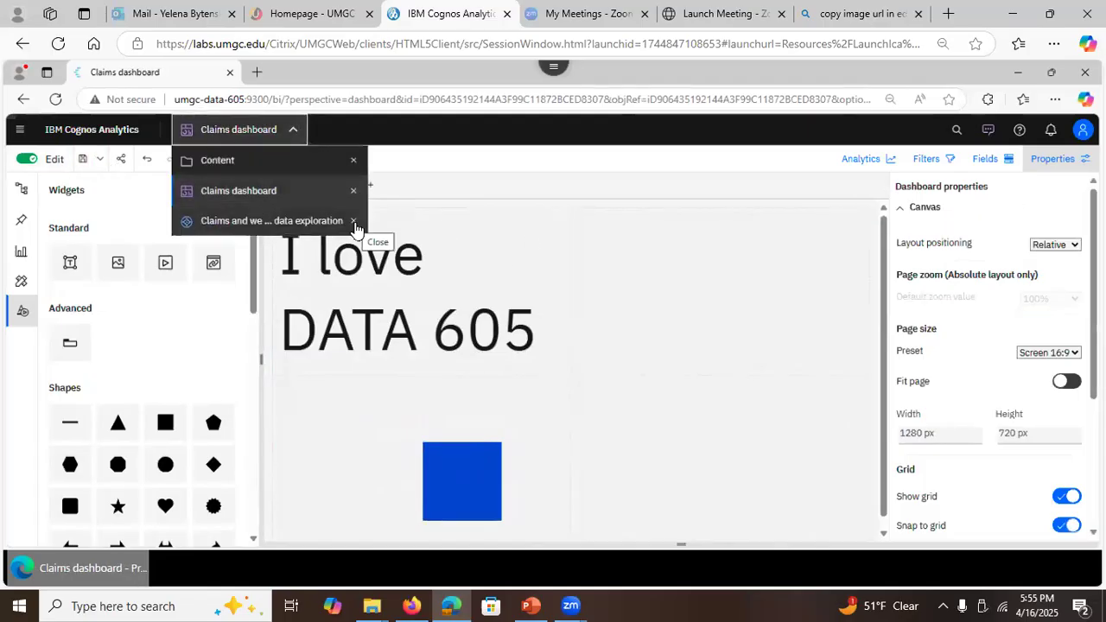
left_click(353, 191)
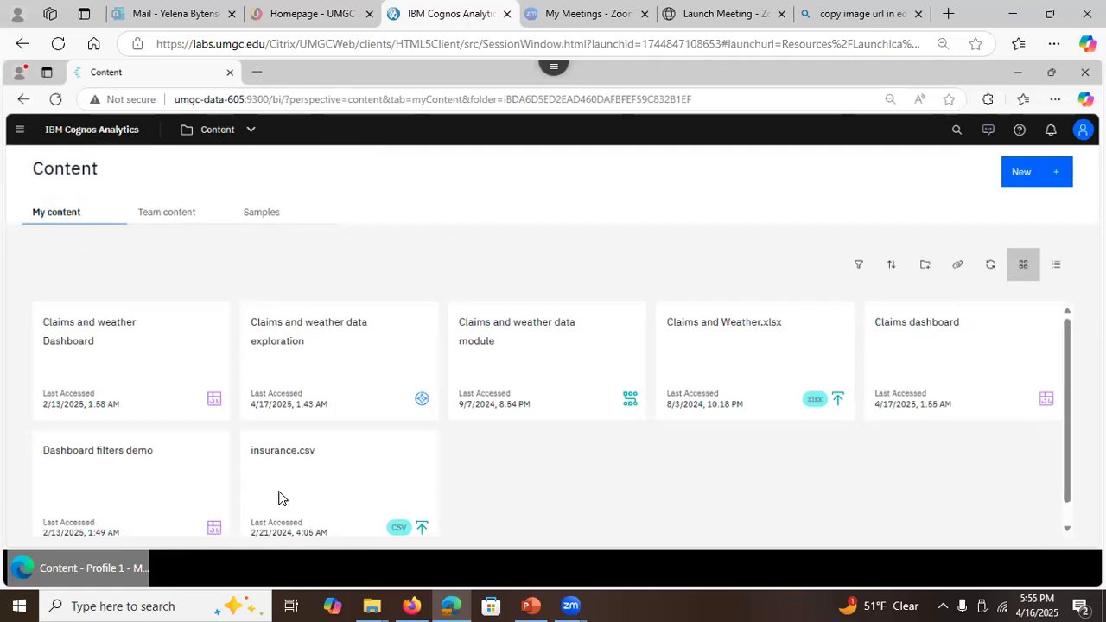
Step: Open Dashboard filters demo and clear the IA slice selection in the Customer by State Code pie chart
left_click(102, 464)
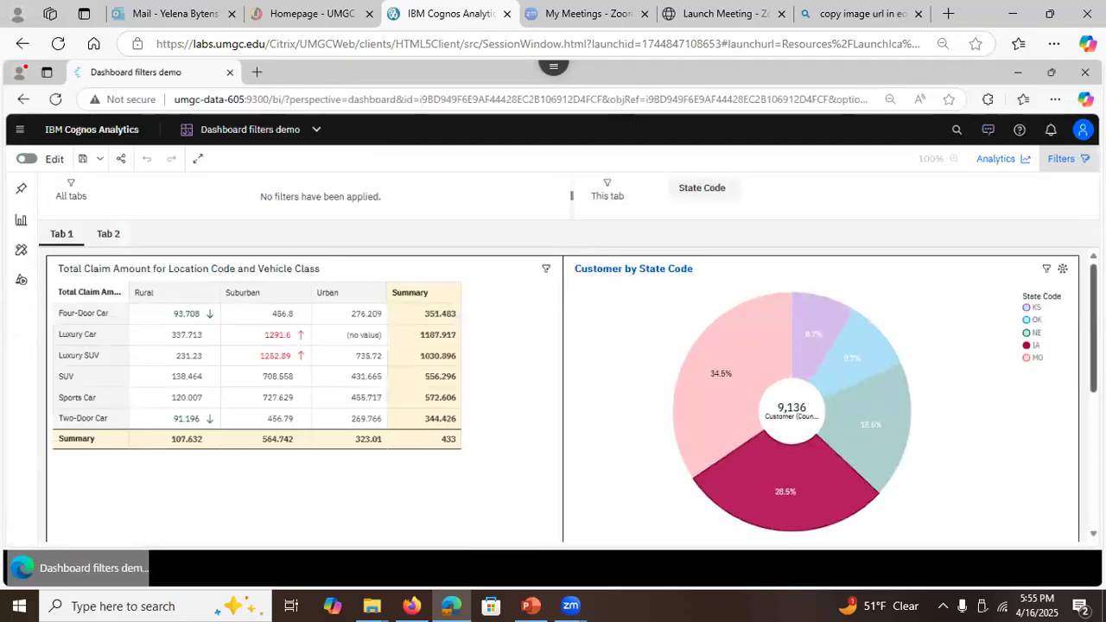
scroll(562, 388, "down", 3)
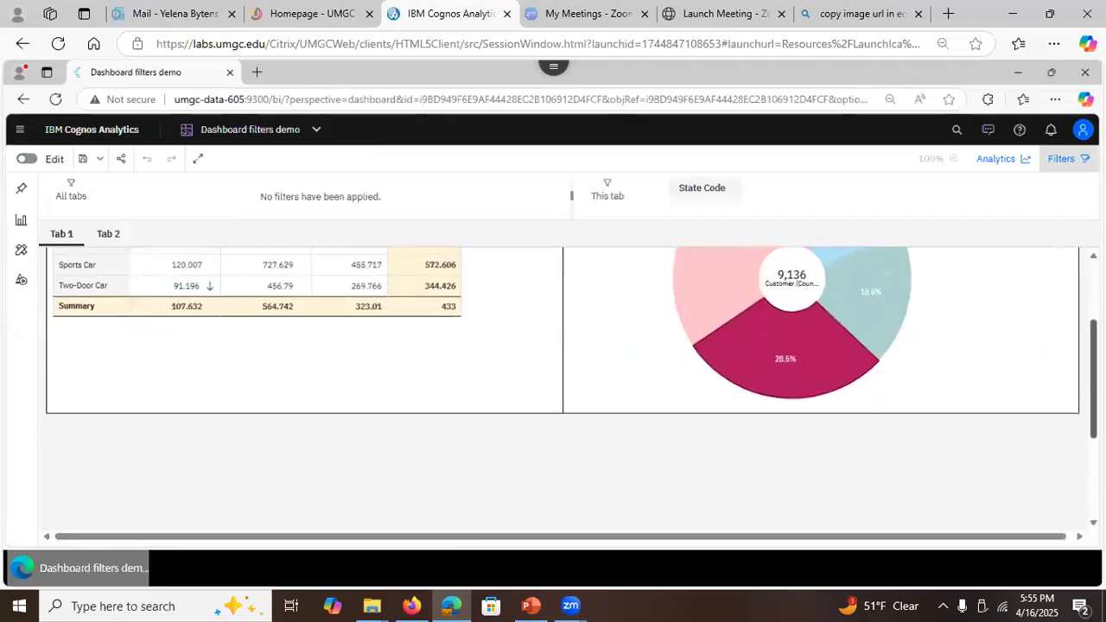
scroll(698, 370, "up", 3)
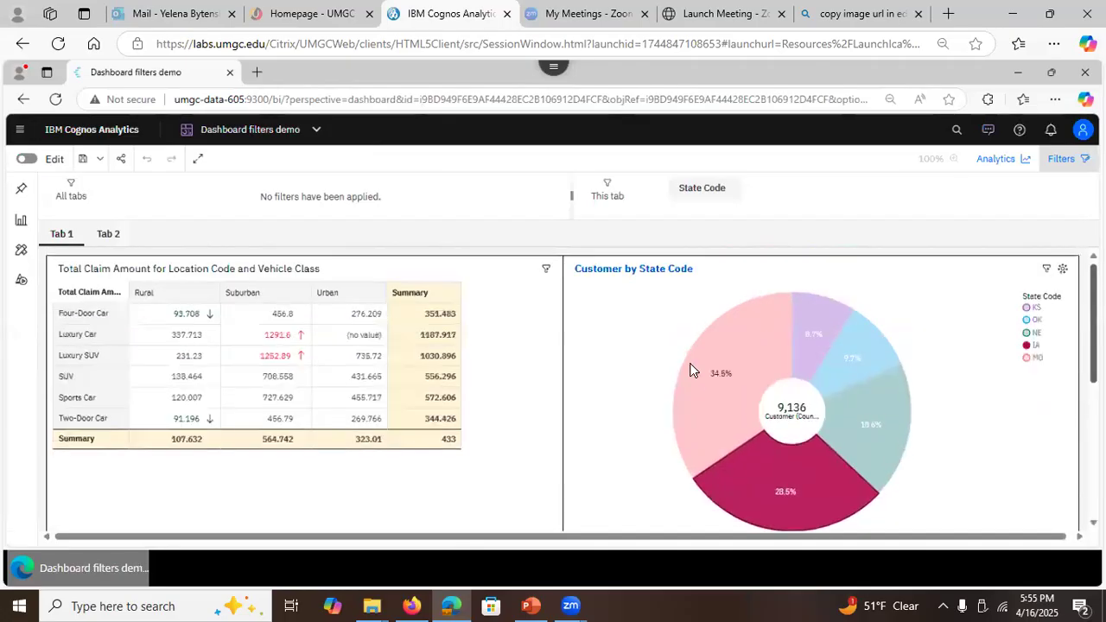
left_click(605, 377)
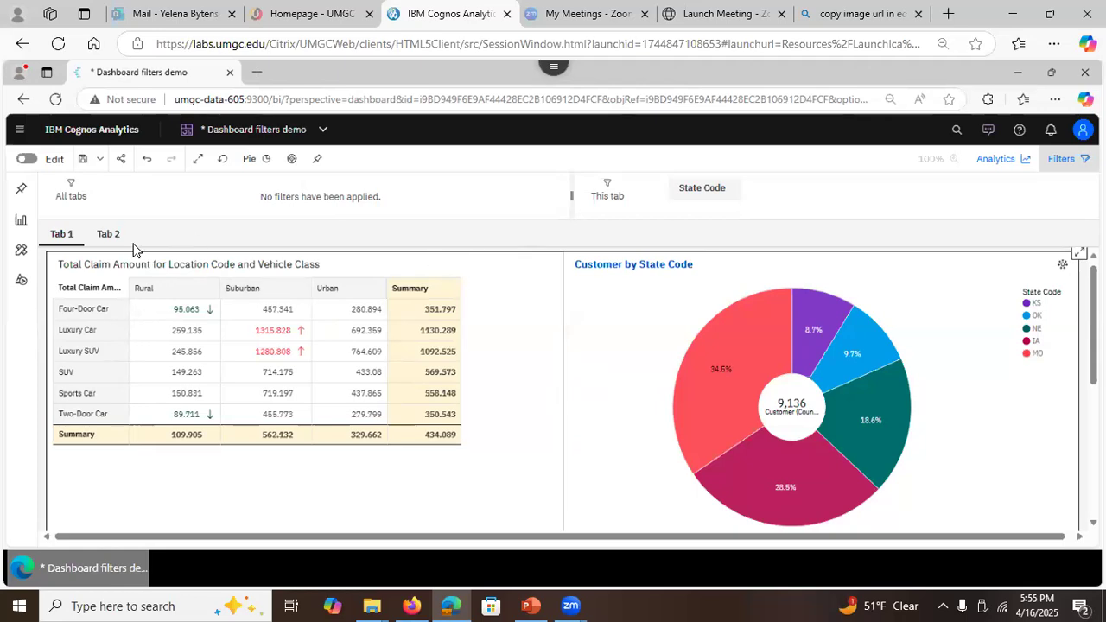
Step: Switch the dashboard to edit mode and delete the State Code filter that applies to this tab
left_click(26, 164)
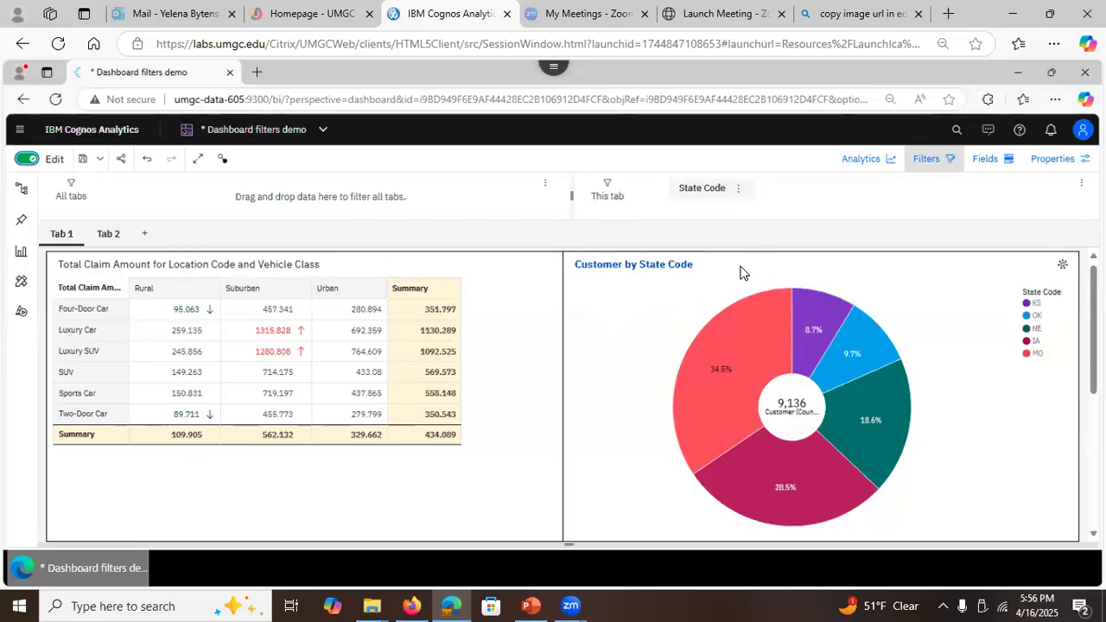
left_click(737, 191)
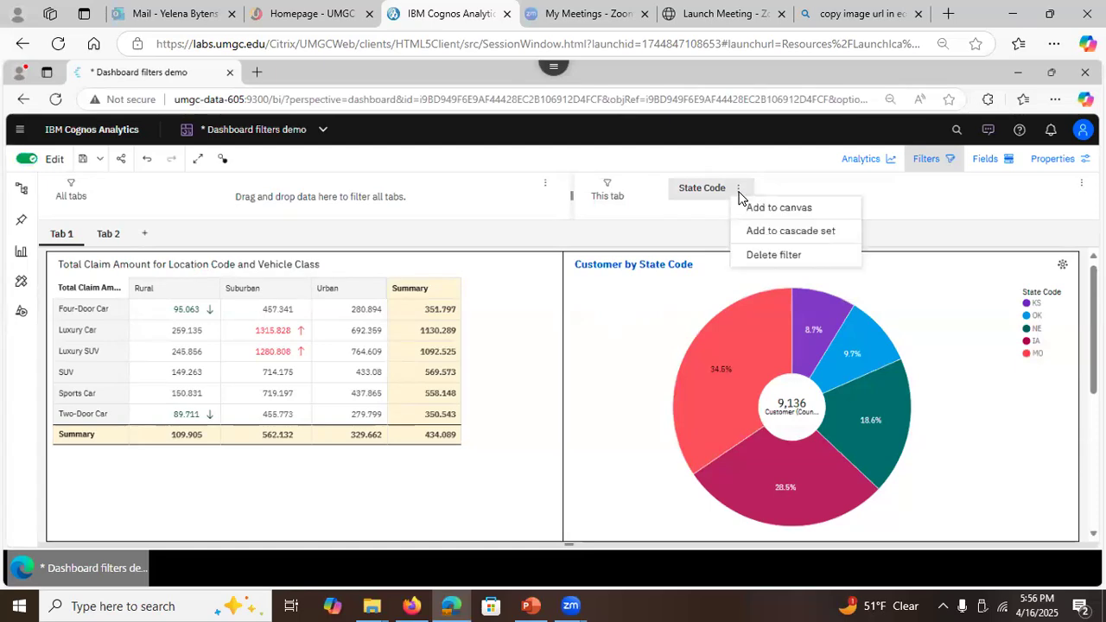
left_click(756, 263)
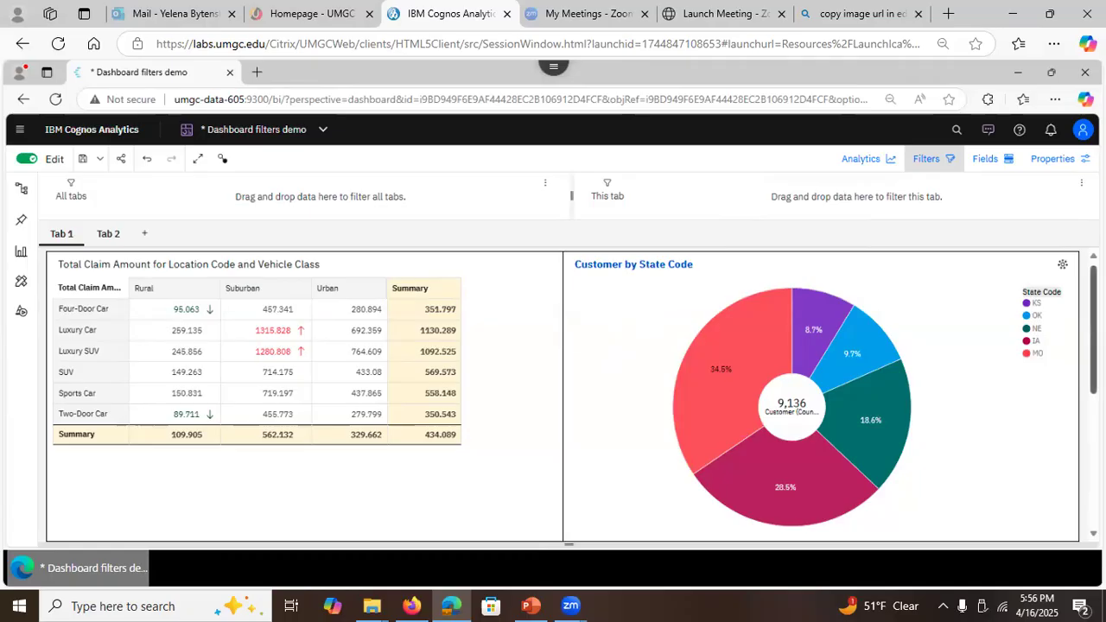
Step: Review the visualizations on Tab 1 and Tab 2 without filters, ending on Tab 1
scroll(1017, 406, "down", 5)
scroll(517, 348, "up", 5)
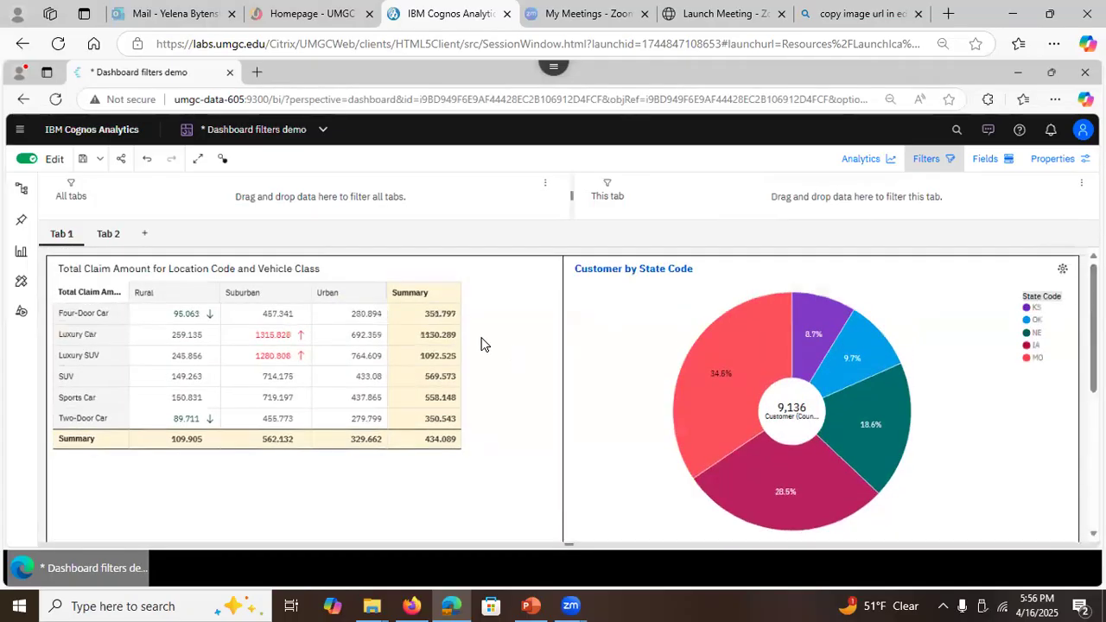
left_click(107, 235)
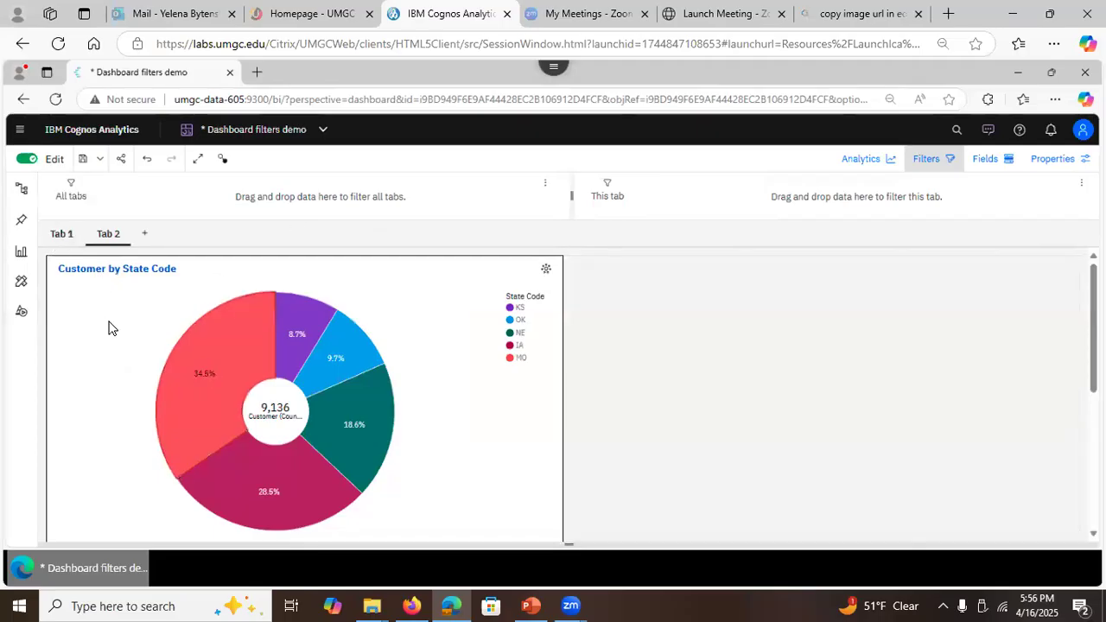
left_click(49, 243)
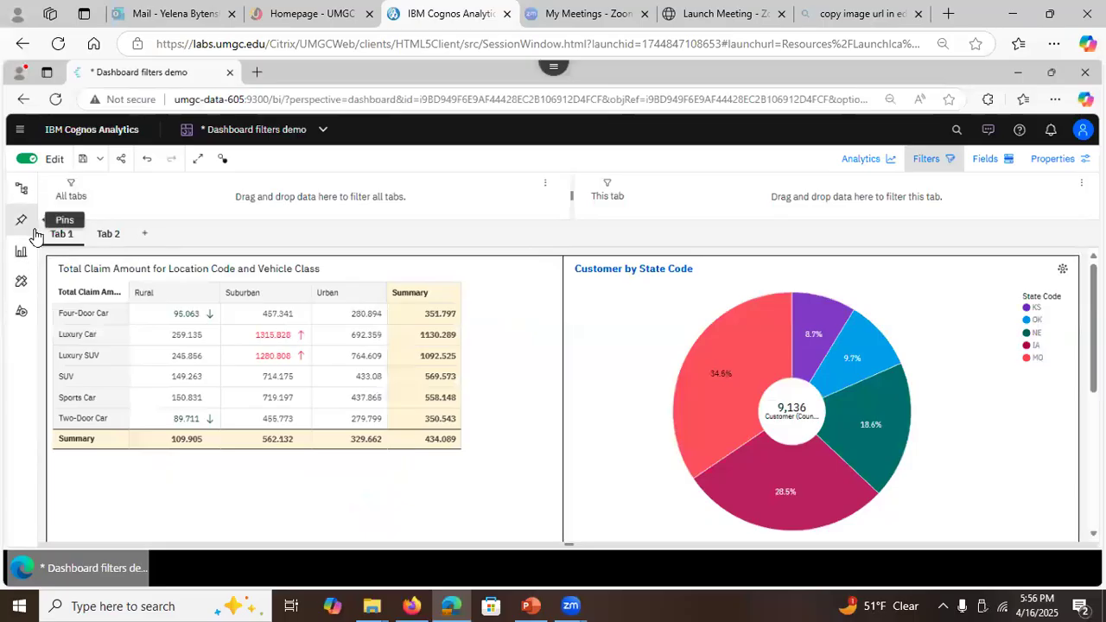
Step: Add State Code from Claims and Weather.xlsx as a filter for all tabs, limited to IA and MO
left_click(20, 190)
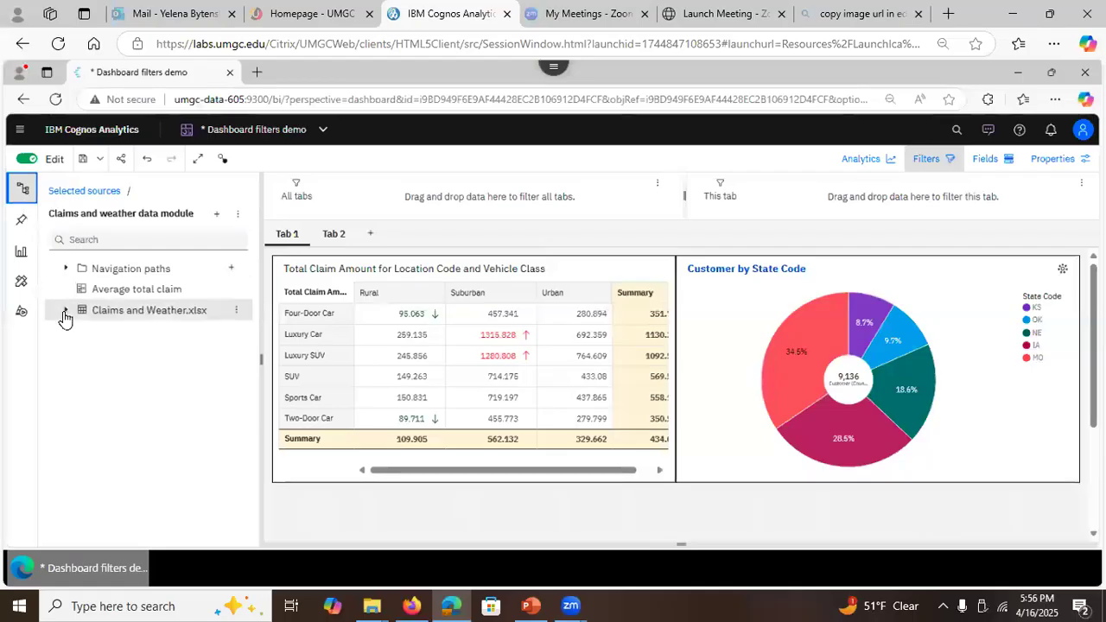
left_click(64, 311)
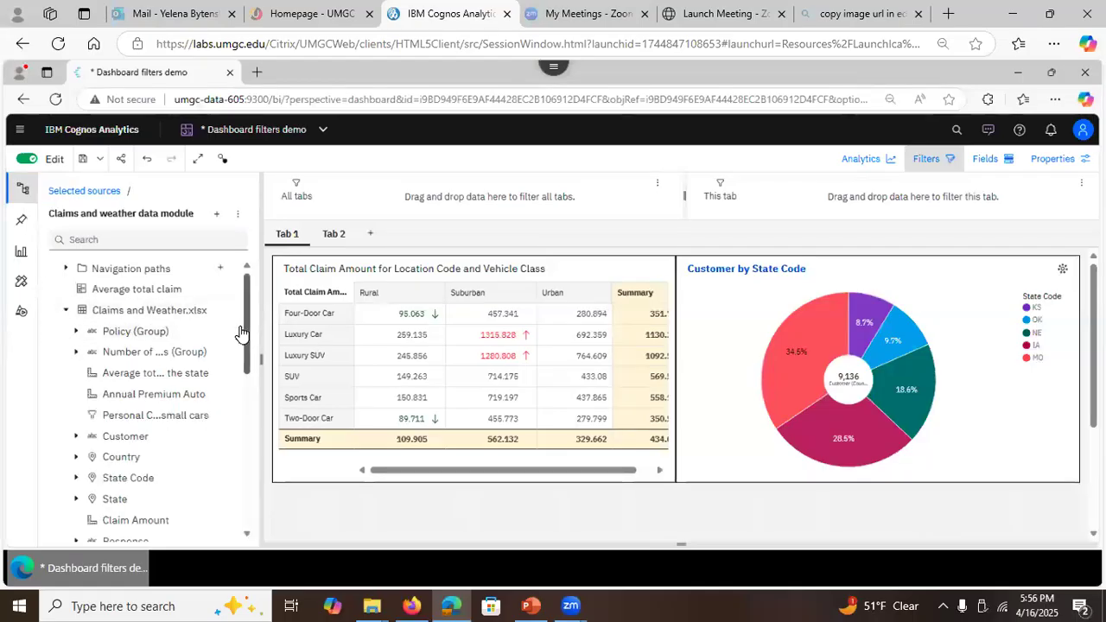
left_click_drag(247, 337, 247, 370)
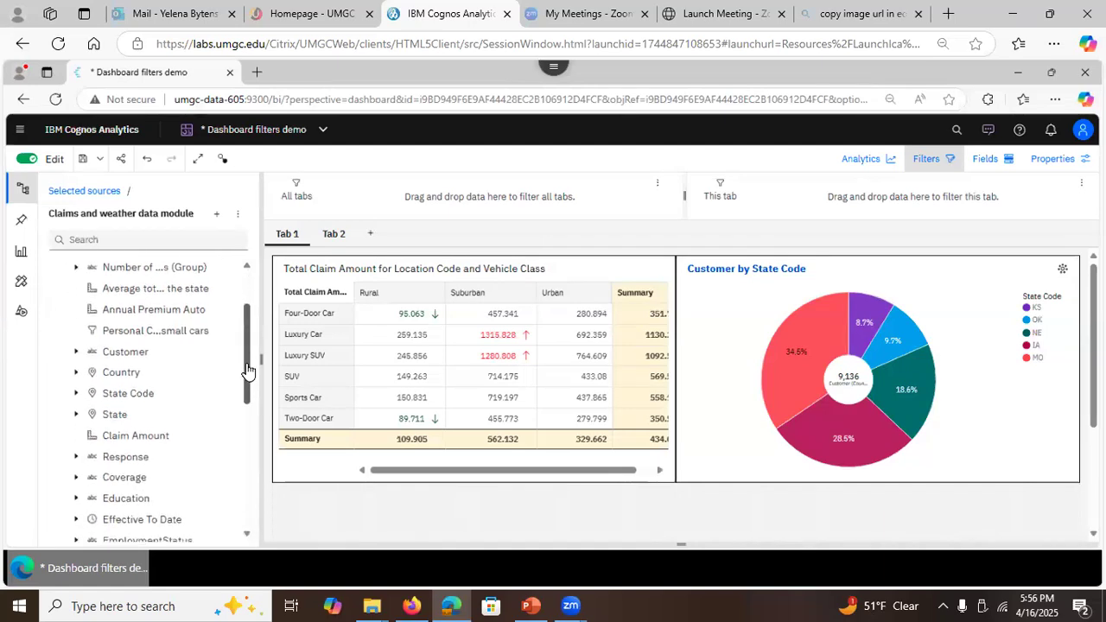
left_click(109, 395)
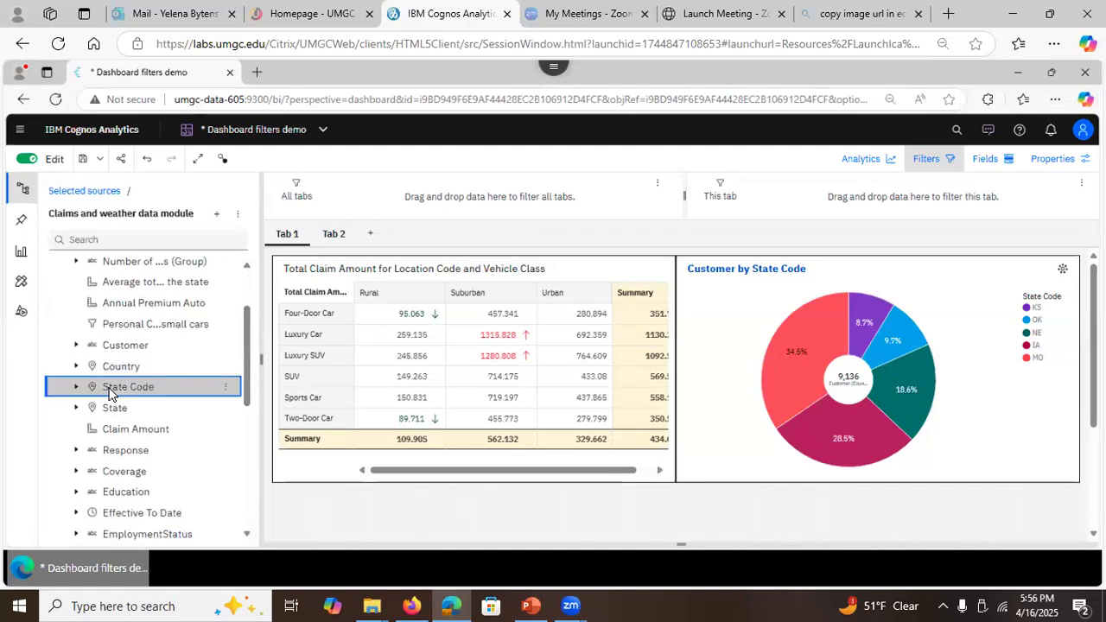
left_click_drag(145, 371, 311, 198)
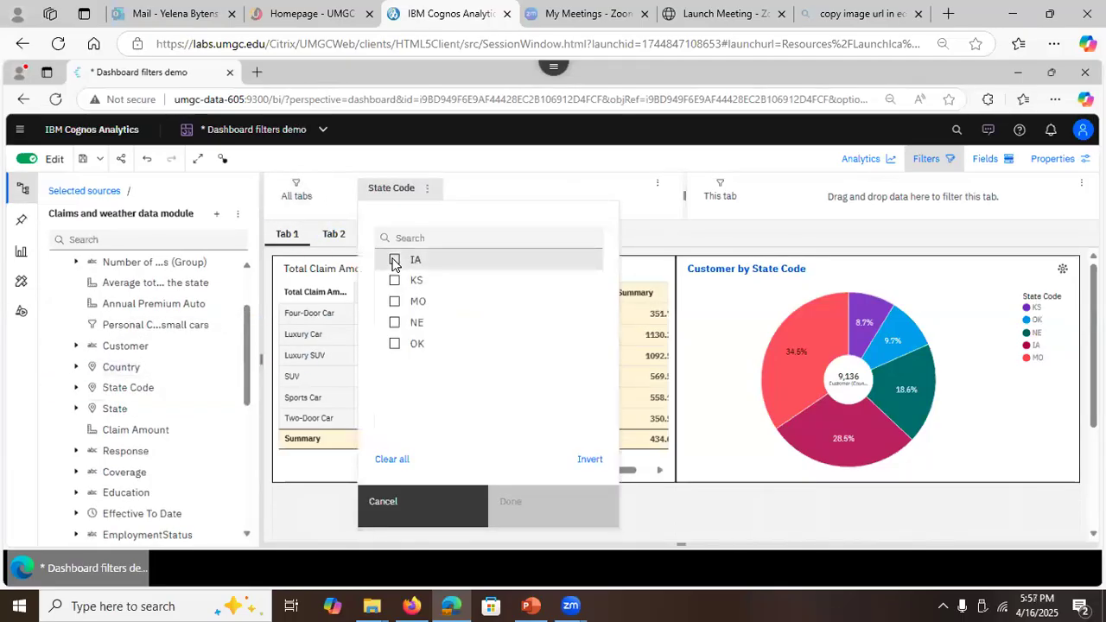
left_click(394, 259)
left_click(395, 300)
left_click(528, 509)
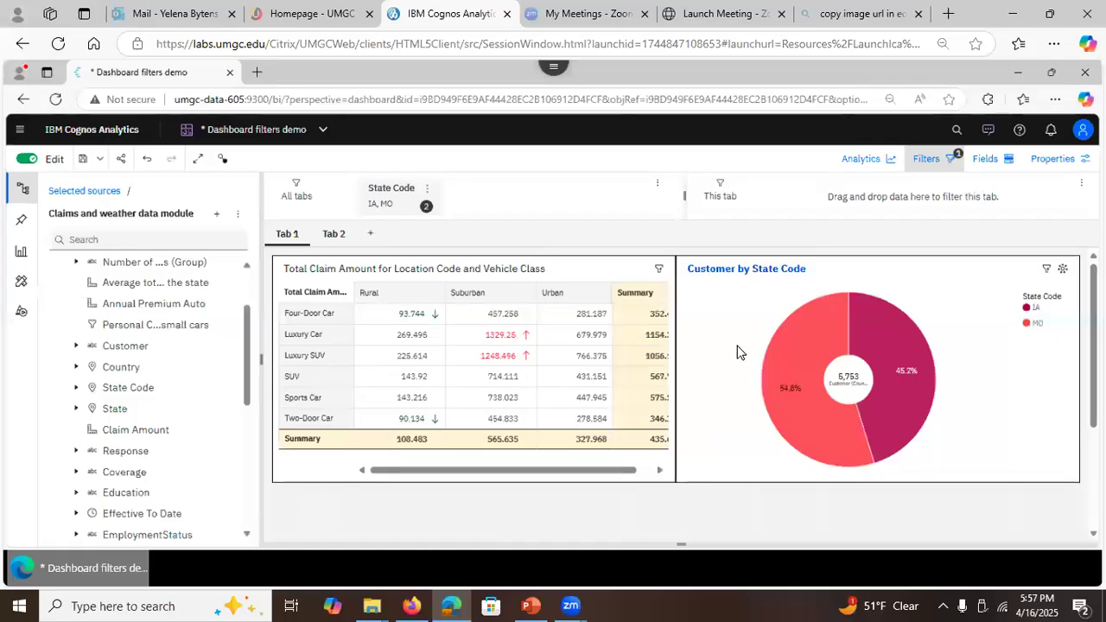
Step: Examine how the all-tabs State Code filter affects the pie charts on Tab 1 and Tab 2
left_click(727, 264)
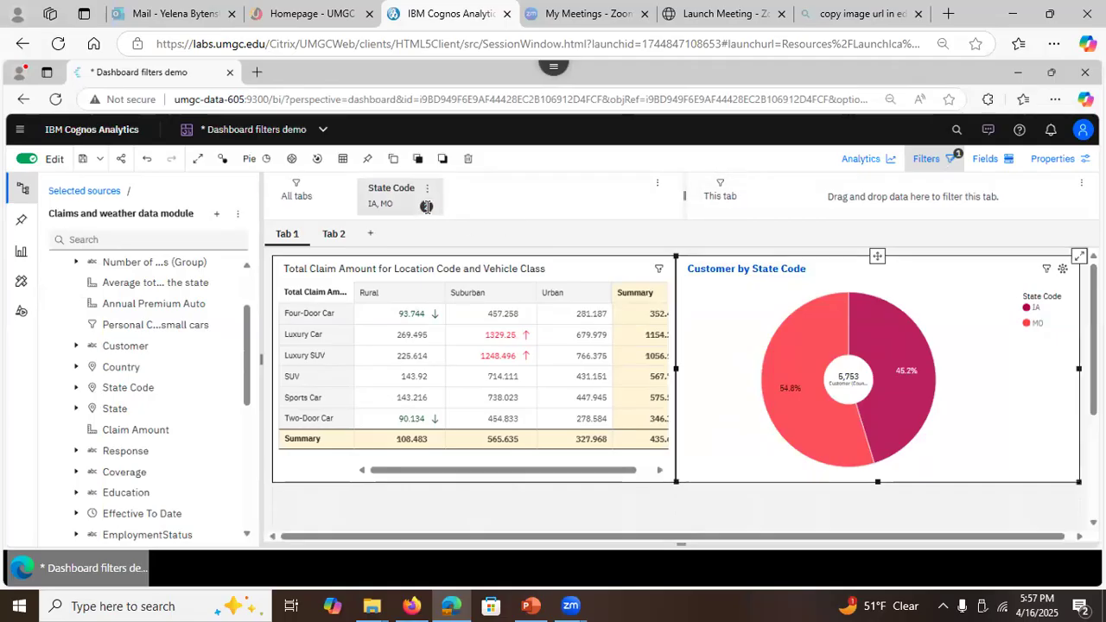
left_click(916, 160)
left_click(915, 161)
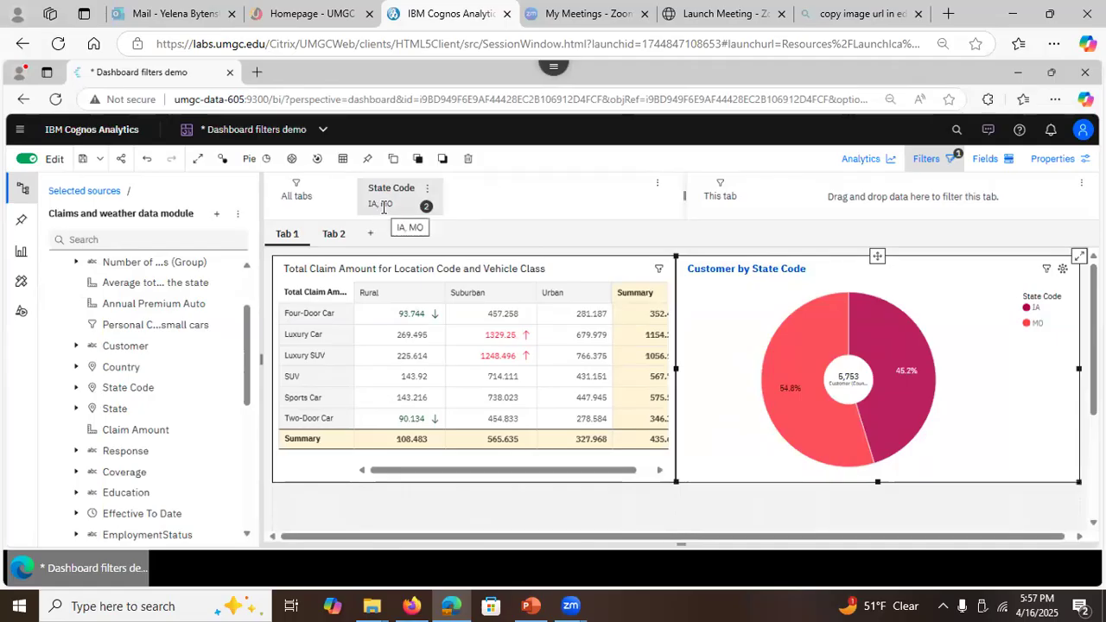
left_click(340, 235)
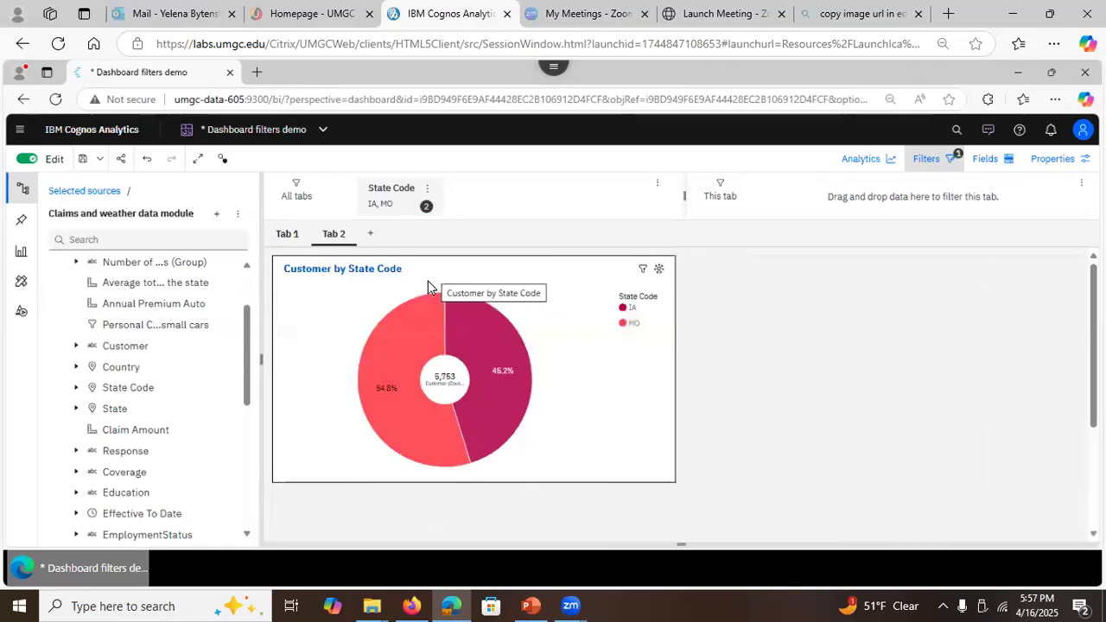
mouse_move(416, 308)
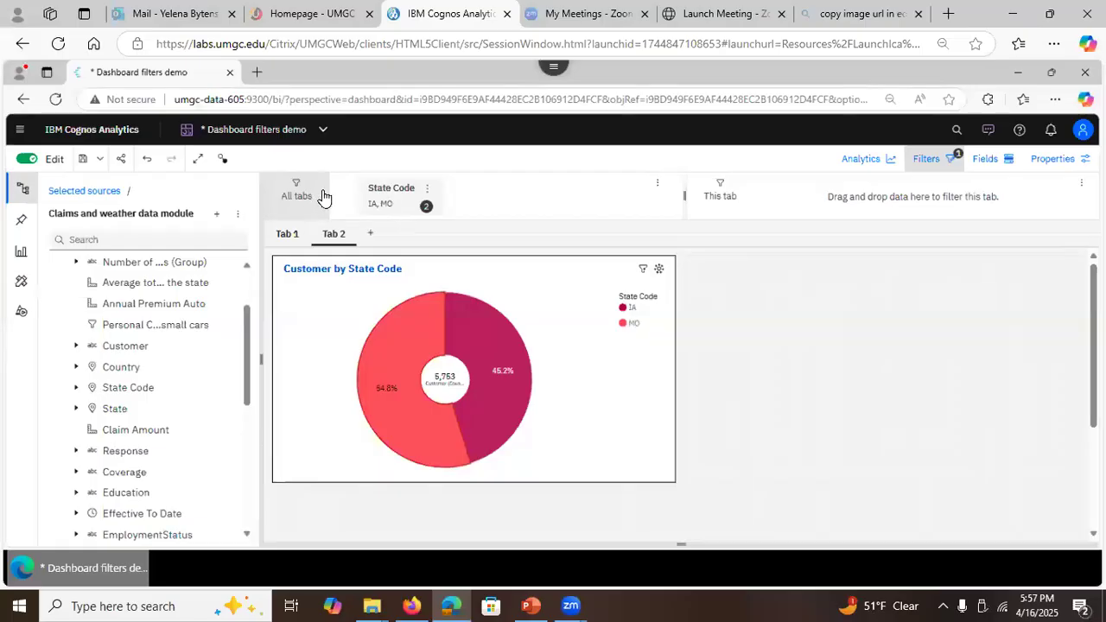
Step: Delete the all-tabs State Code filter, check both tabs, and return to Tab 1
left_click(425, 190)
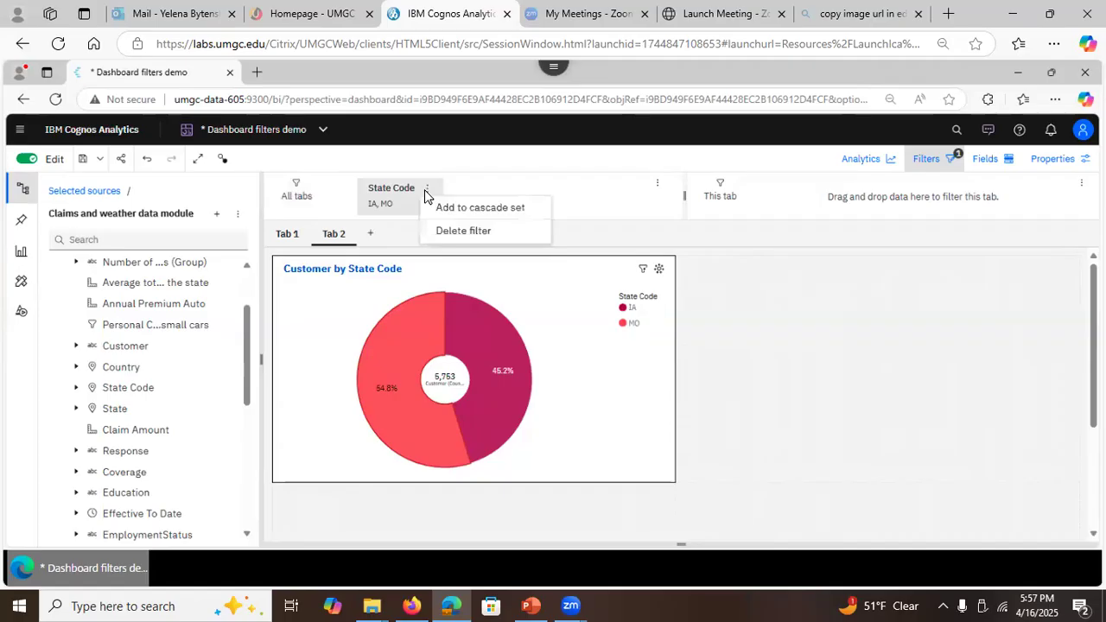
left_click(440, 230)
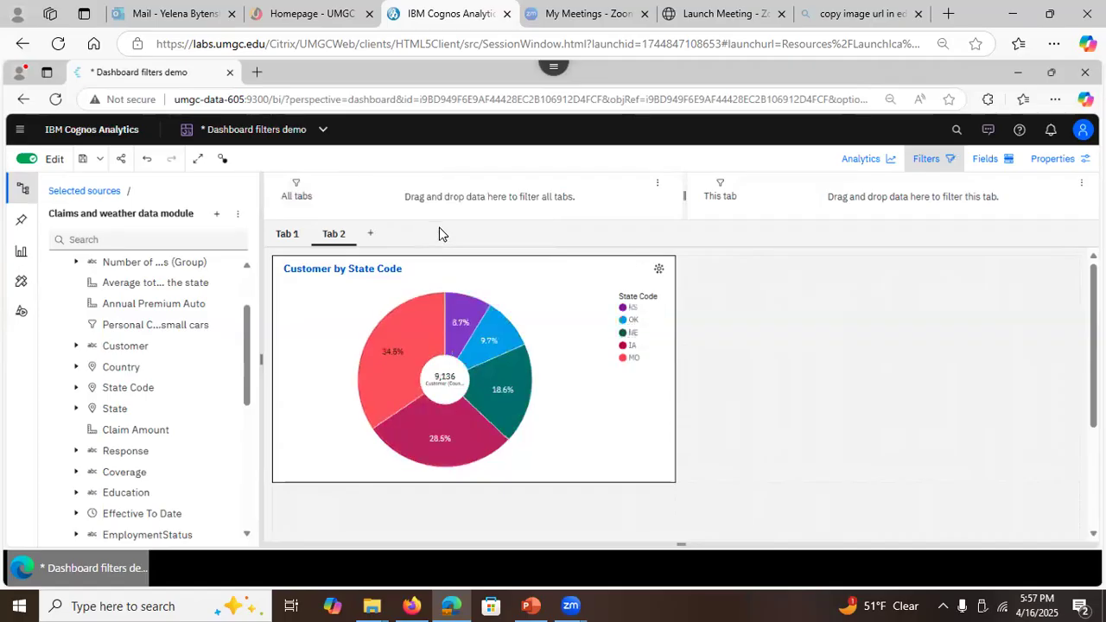
left_click(286, 234)
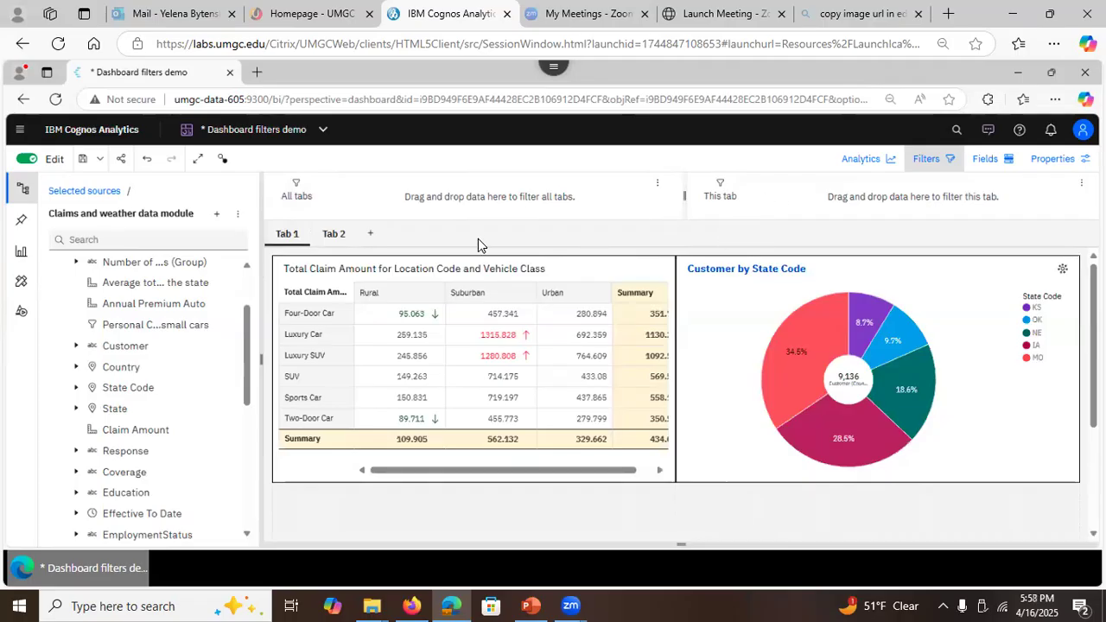
left_click(330, 237)
left_click(286, 236)
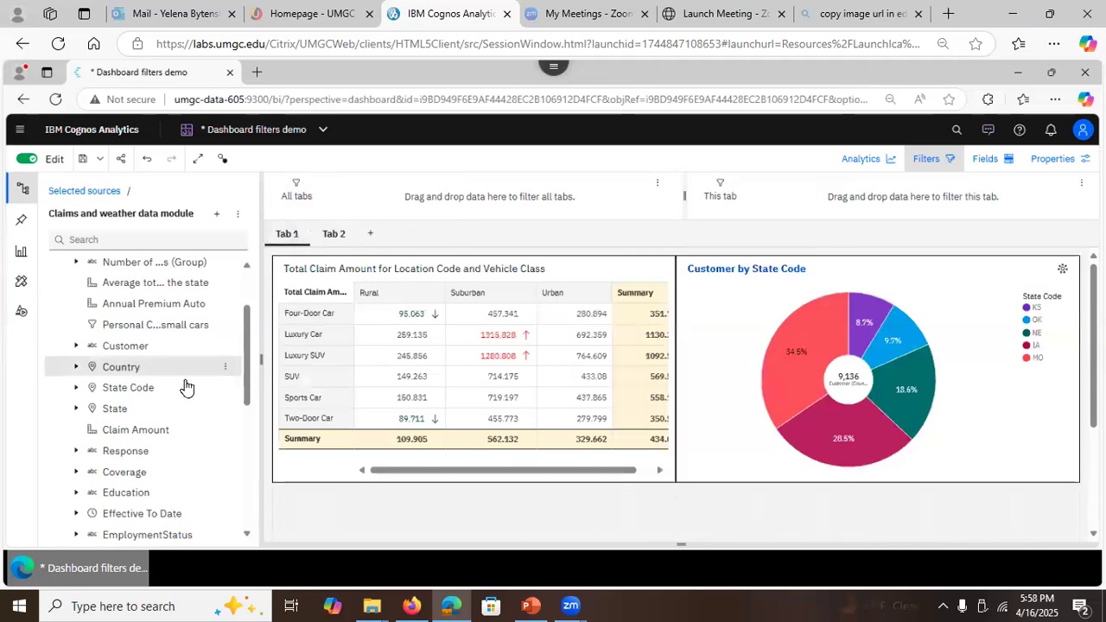
Step: Filter only Tab 1 by State Code for OK and NE, and view Tab 2 for comparison
left_click_drag(275, 370, 742, 200)
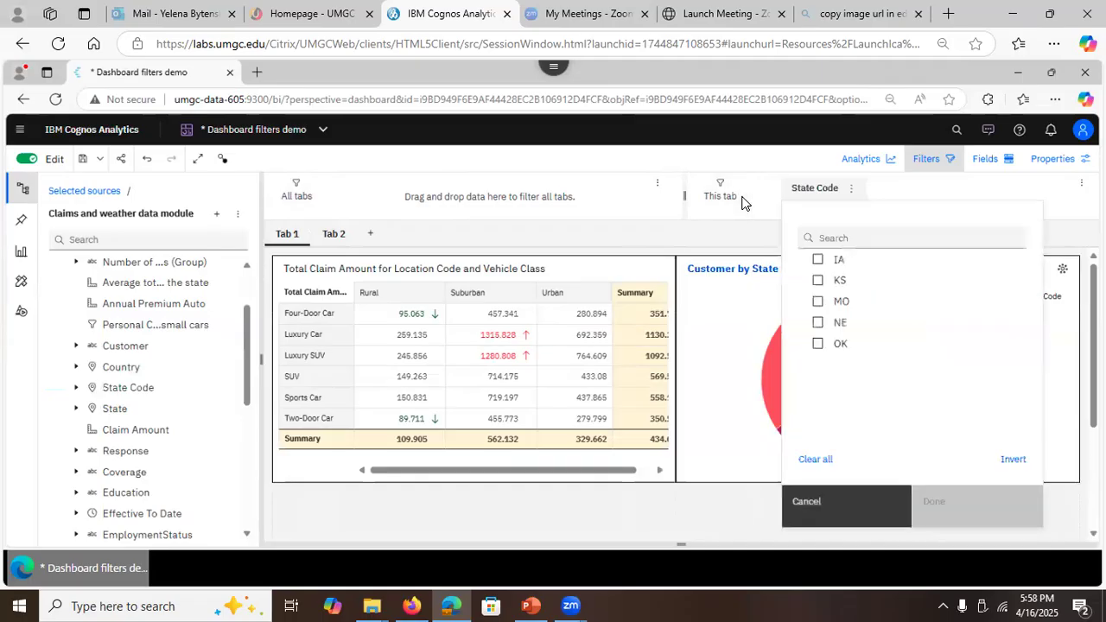
left_click(817, 345)
left_click(816, 321)
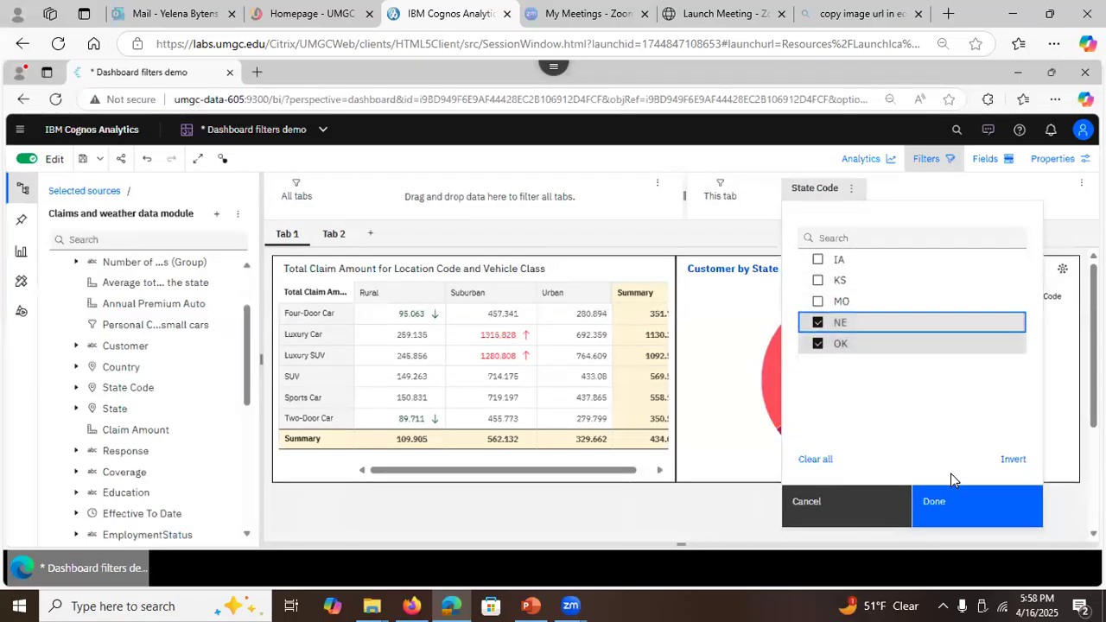
left_click(955, 506)
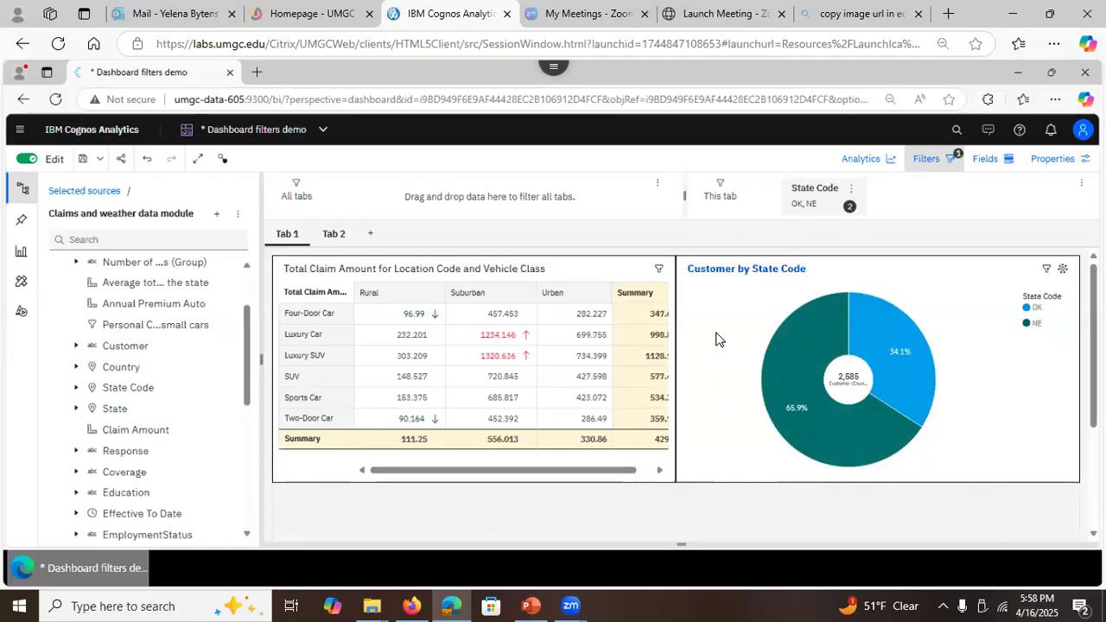
left_click(336, 239)
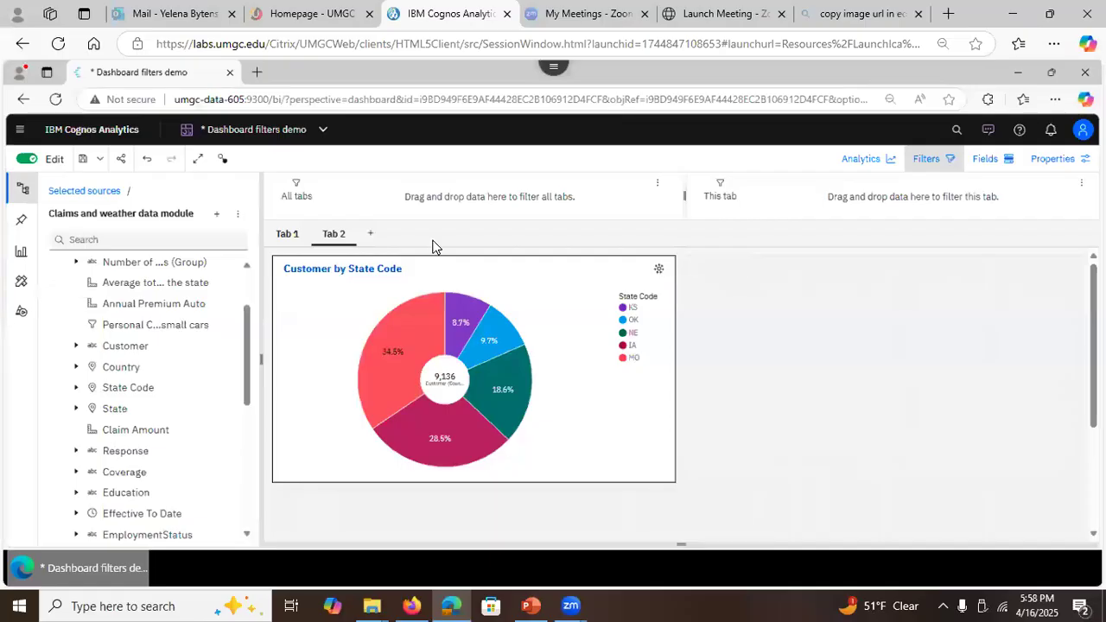
Step: Return to Tab 1, maximize the Customer by State Code pie chart, and review its narrative insights, properties and fields
left_click(287, 241)
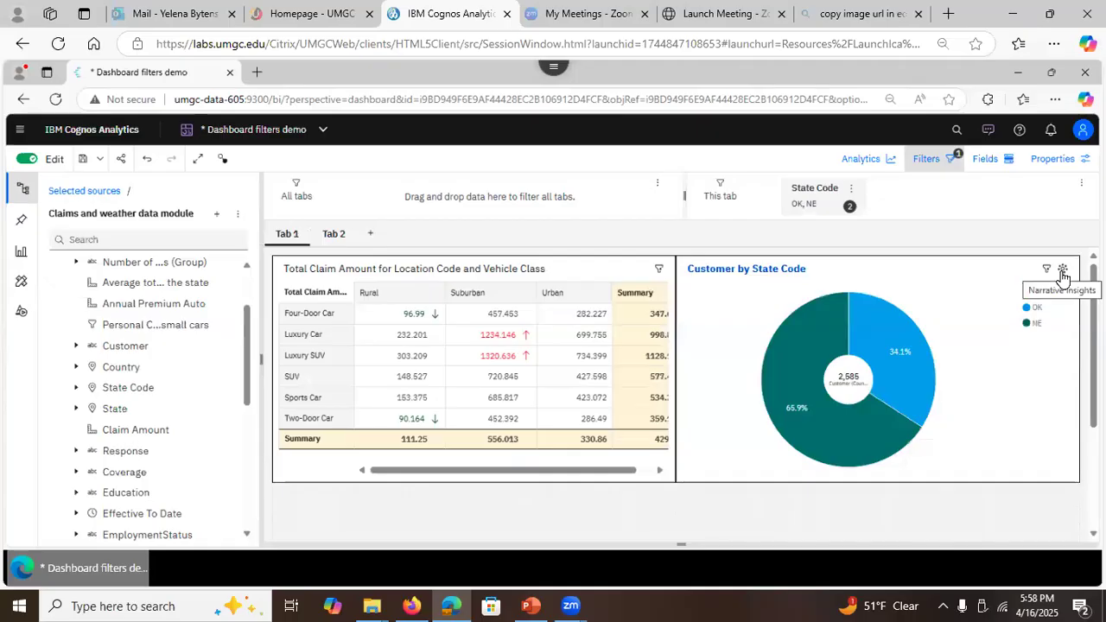
left_click(1062, 273)
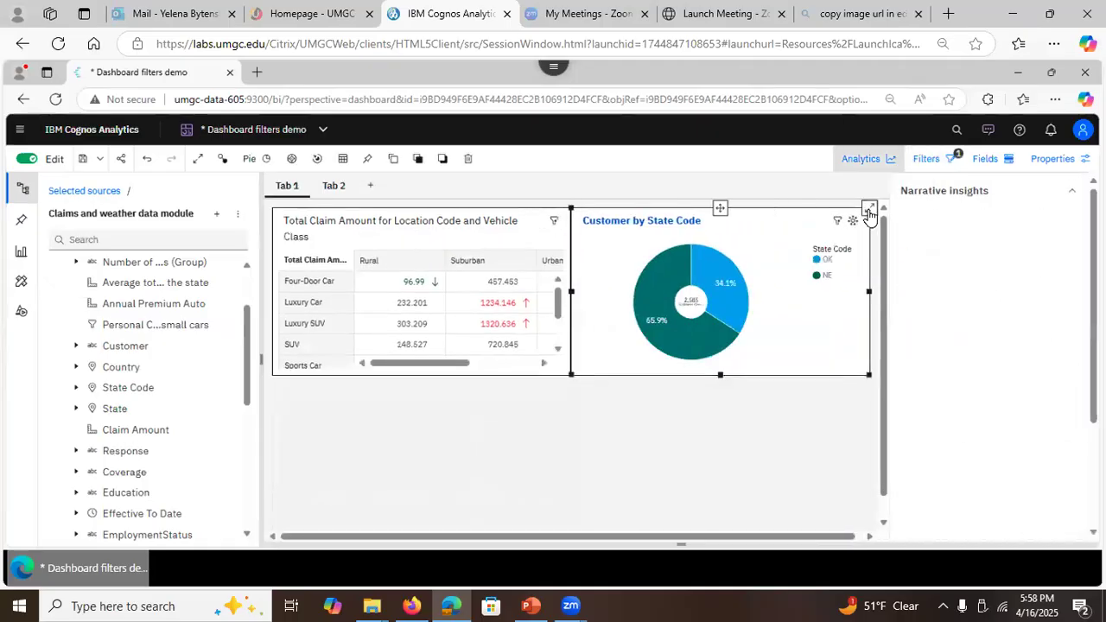
left_click(868, 211)
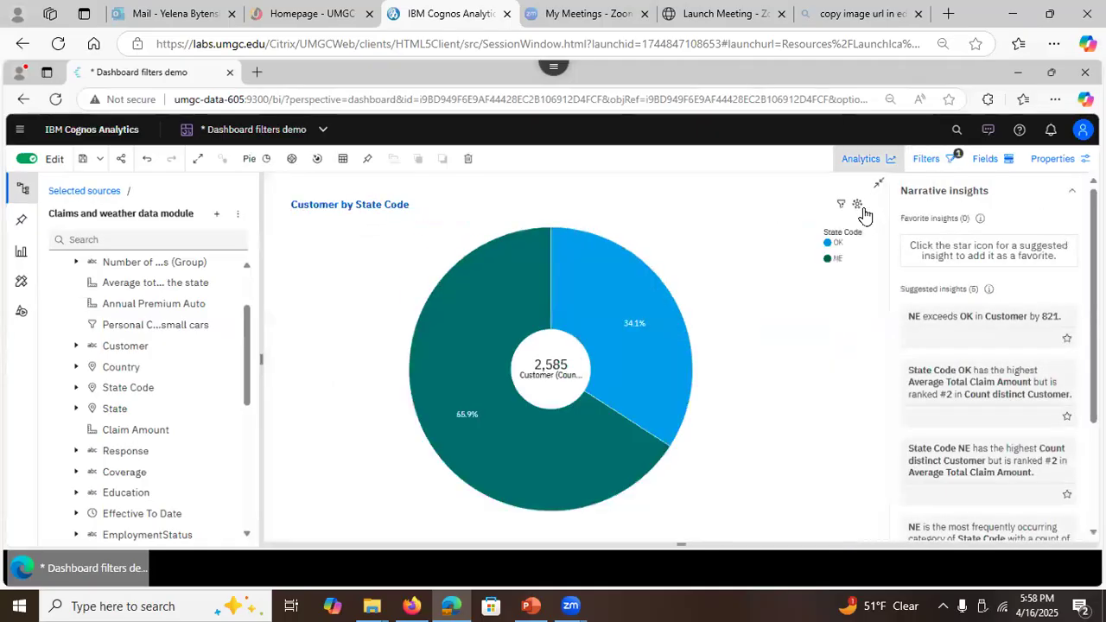
left_click(1054, 159)
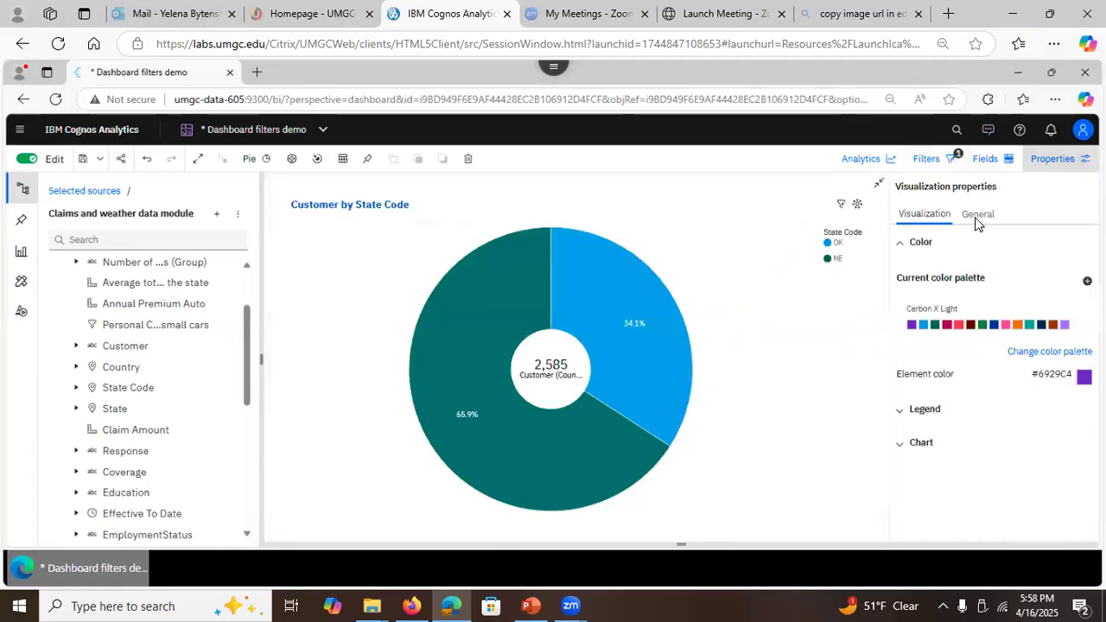
left_click(982, 161)
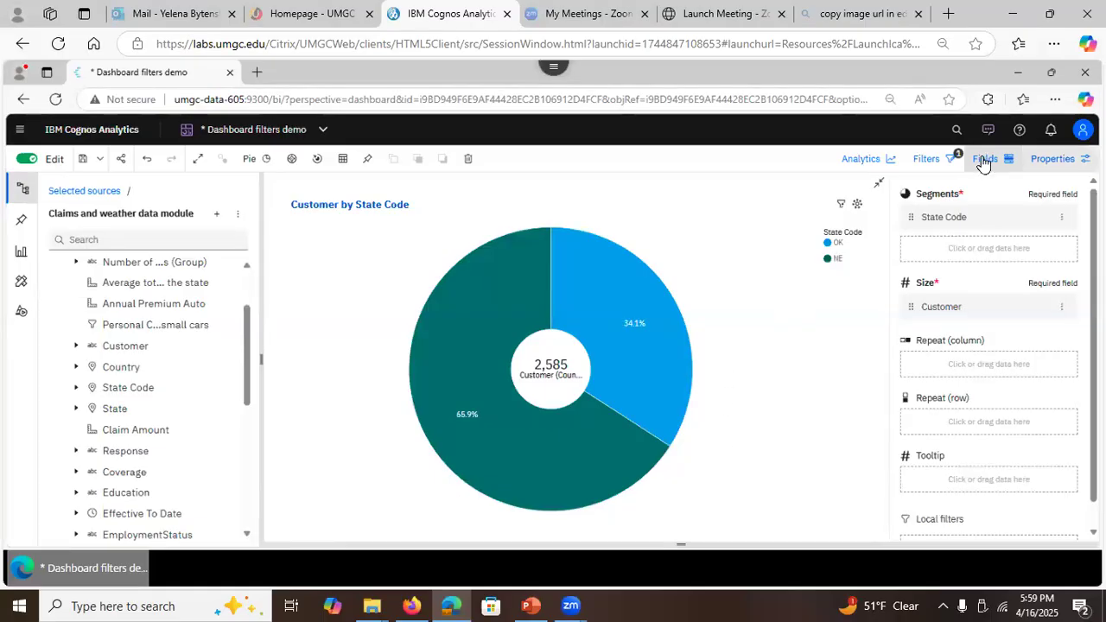
Step: Delete the State Code filter from Tab 1 and save the Dashboard filters demo
left_click(938, 162)
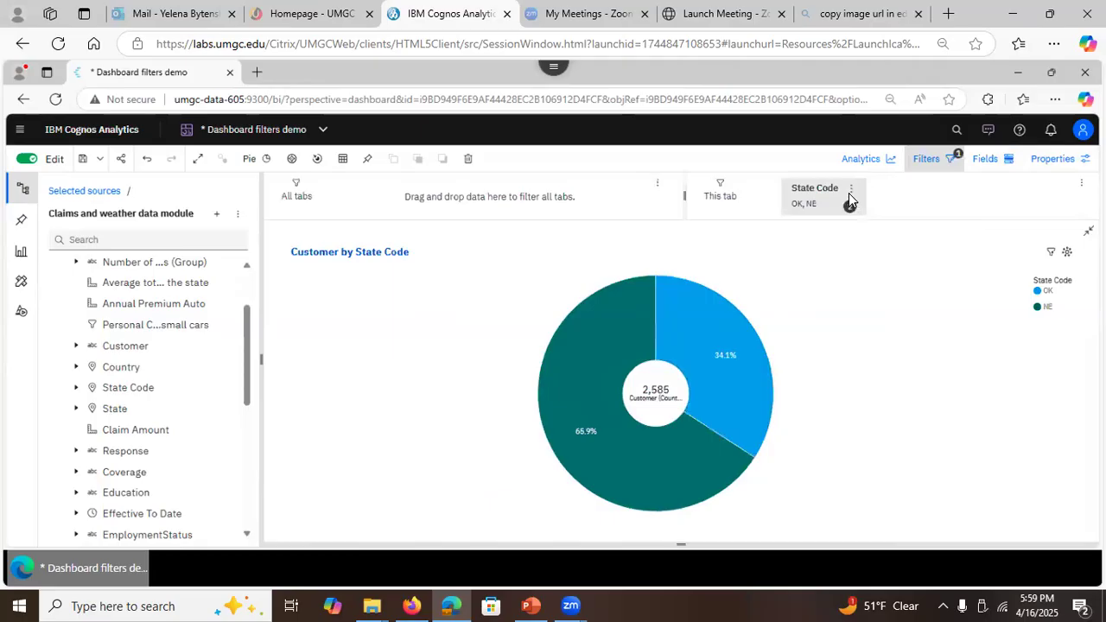
left_click(849, 191)
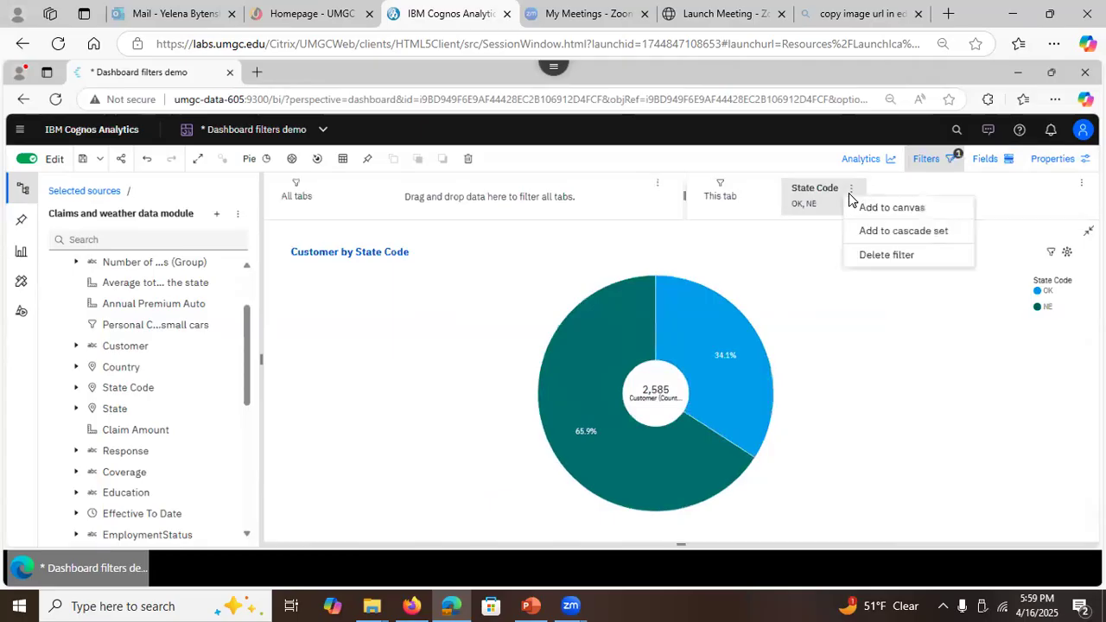
left_click(864, 255)
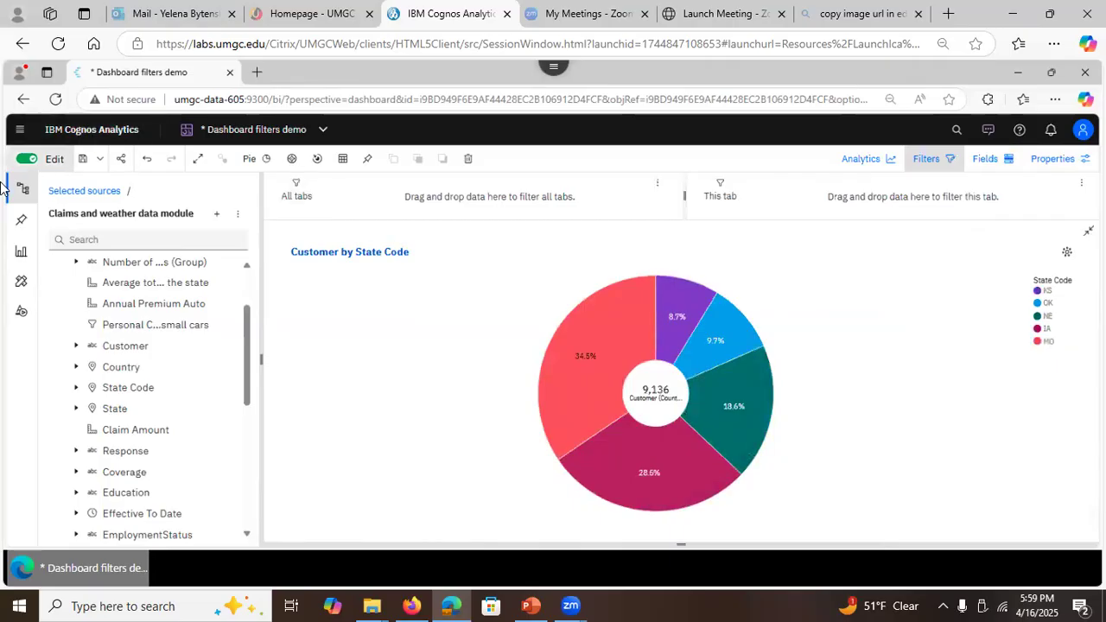
left_click(82, 159)
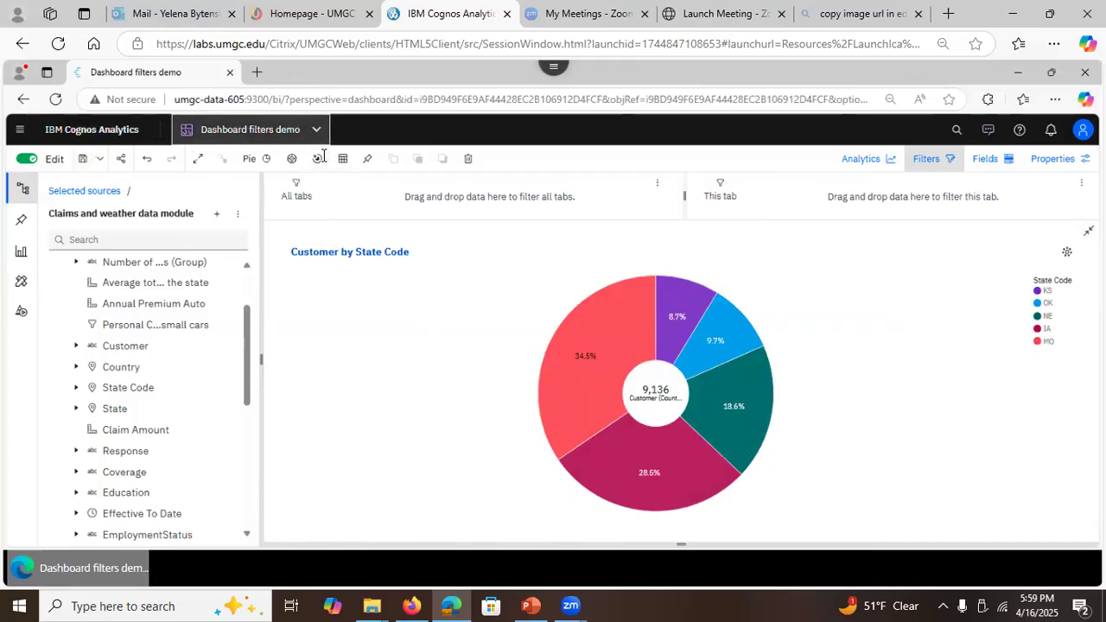
Step: Go back to the personal content listing and open the Claims and weather Dashboard
left_click(316, 129)
left_click(354, 191)
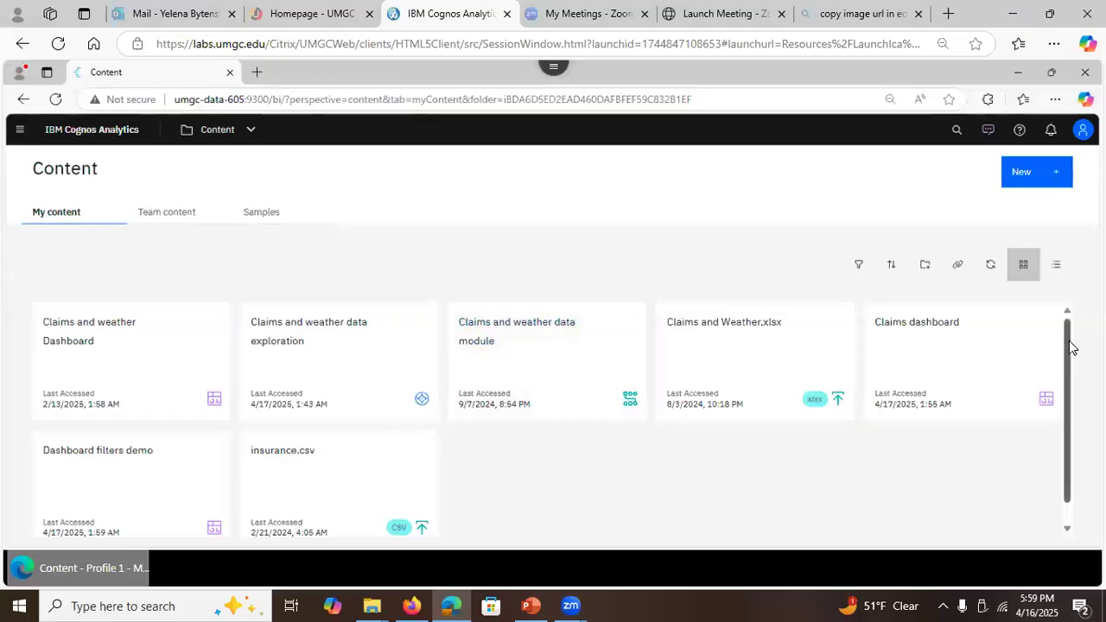
mouse_move(1071, 348)
left_mouse_down()
mouse_move(1071, 380)
mouse_move(1071, 329)
left_mouse_up()
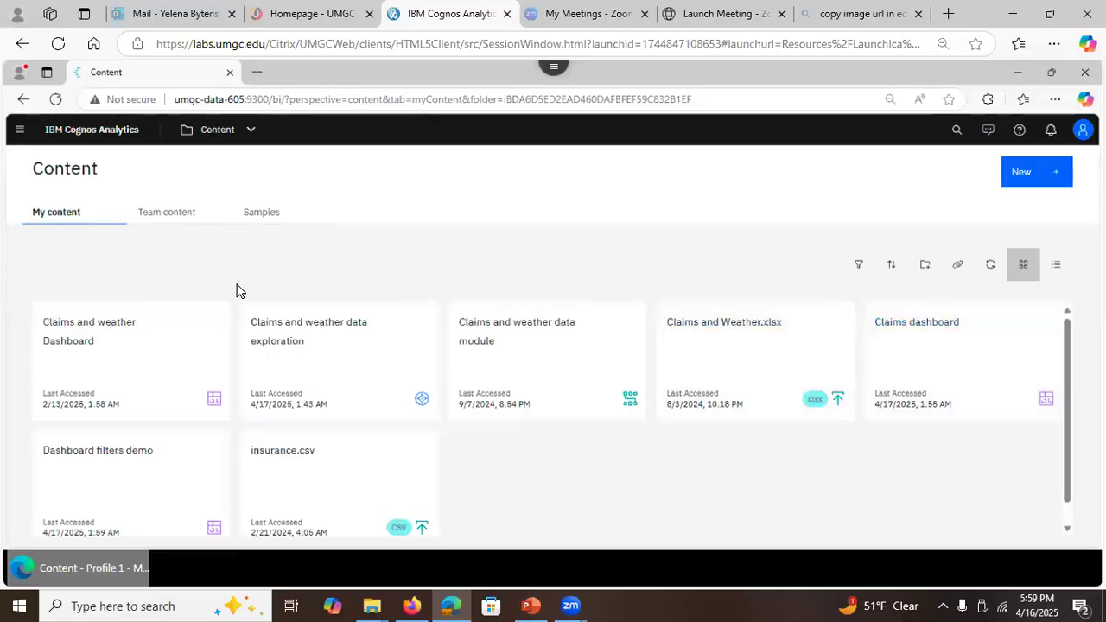
left_click(127, 358)
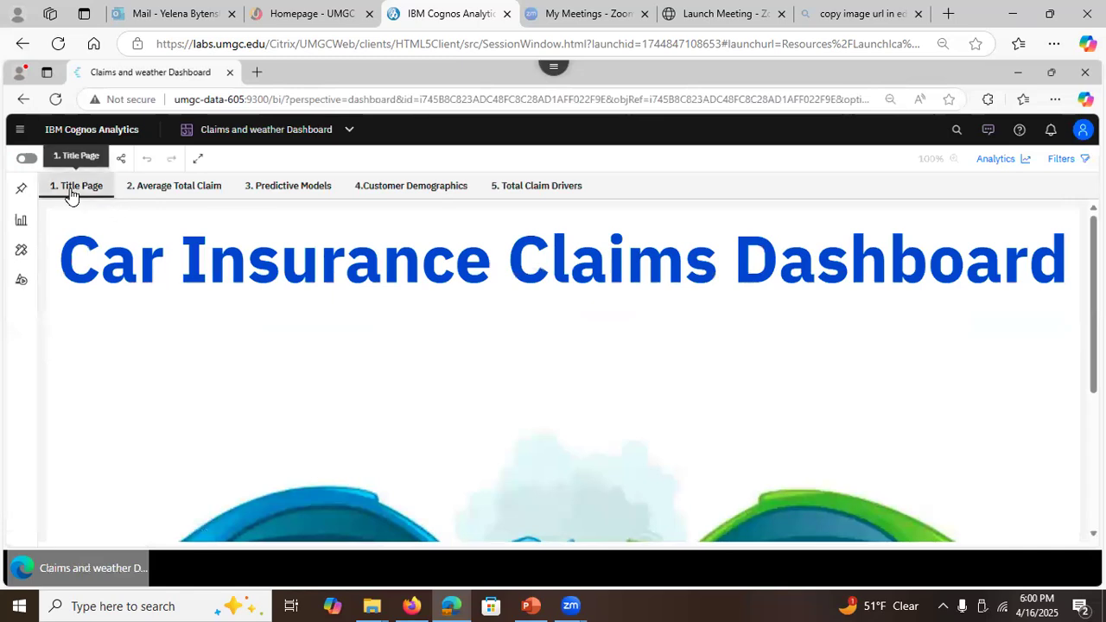
Step: Look over the whole Title Page of the dashboard, including its heading and the car collision image
left_click(573, 186)
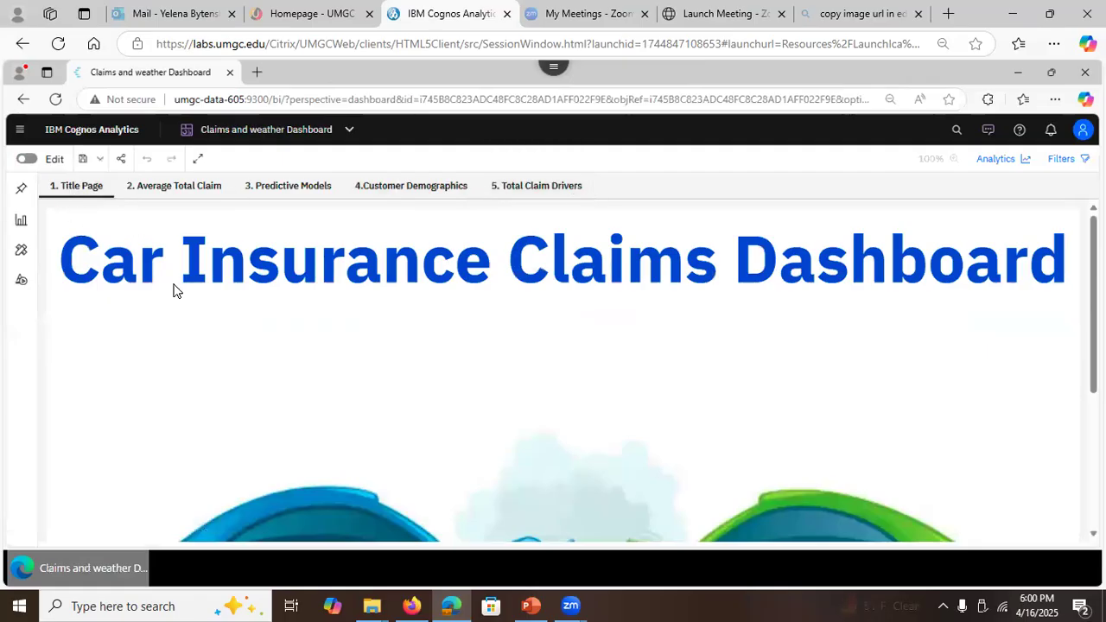
scroll(1077, 457, "down", 3)
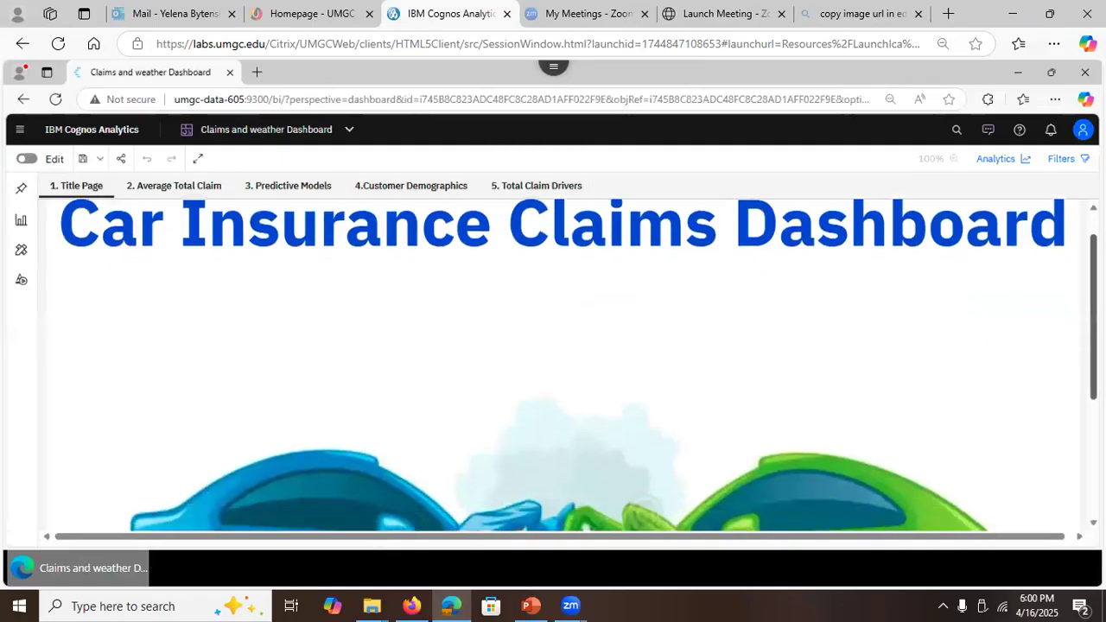
scroll(1075, 471, "down", 2)
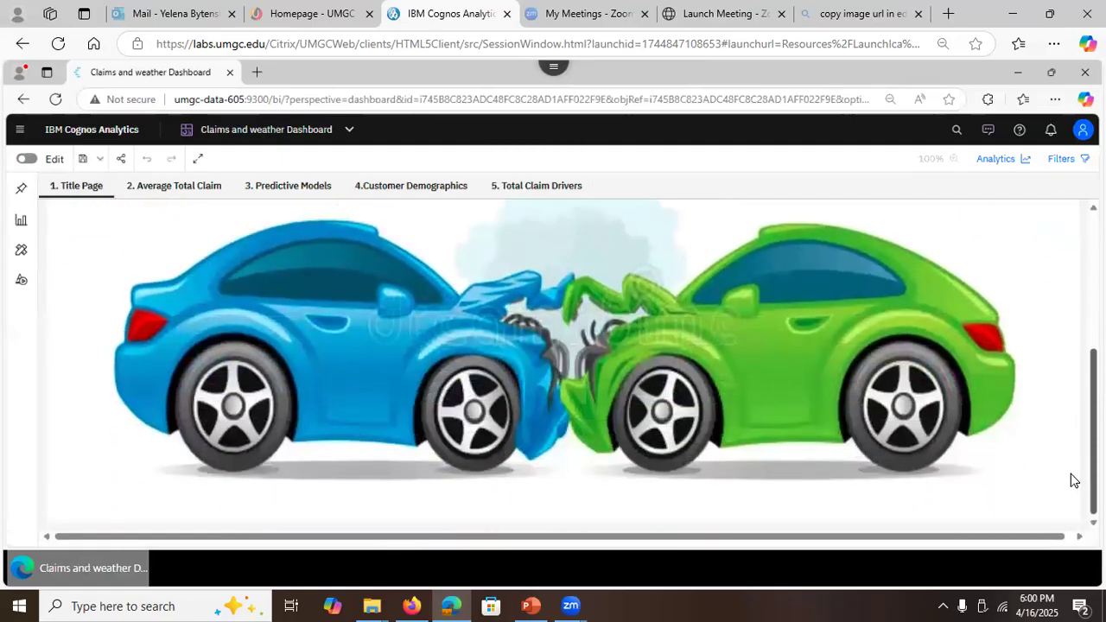
scroll(1071, 480, "up", 5)
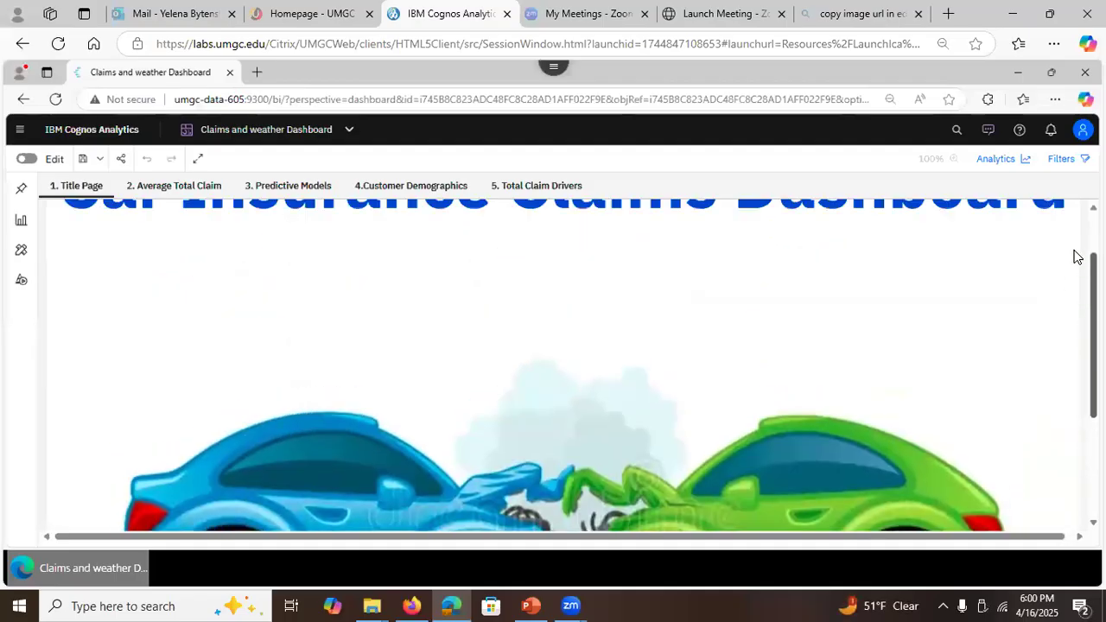
scroll(1077, 257, "up", 2)
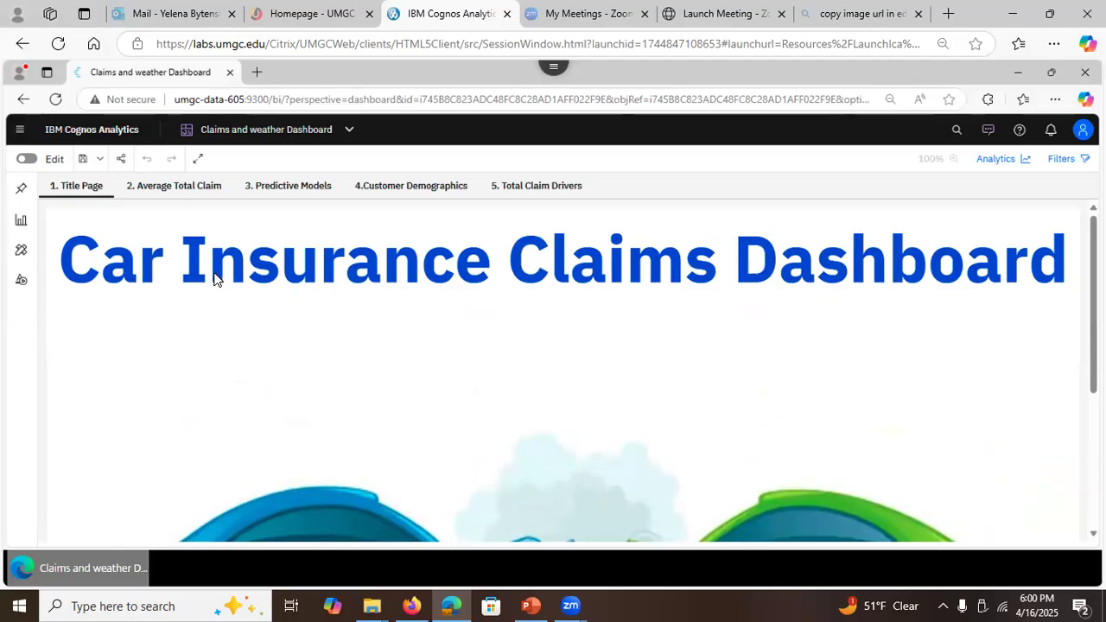
Step: Show the Average Total Claim page and review its summary number, location code table and crosstabs
left_click(170, 190)
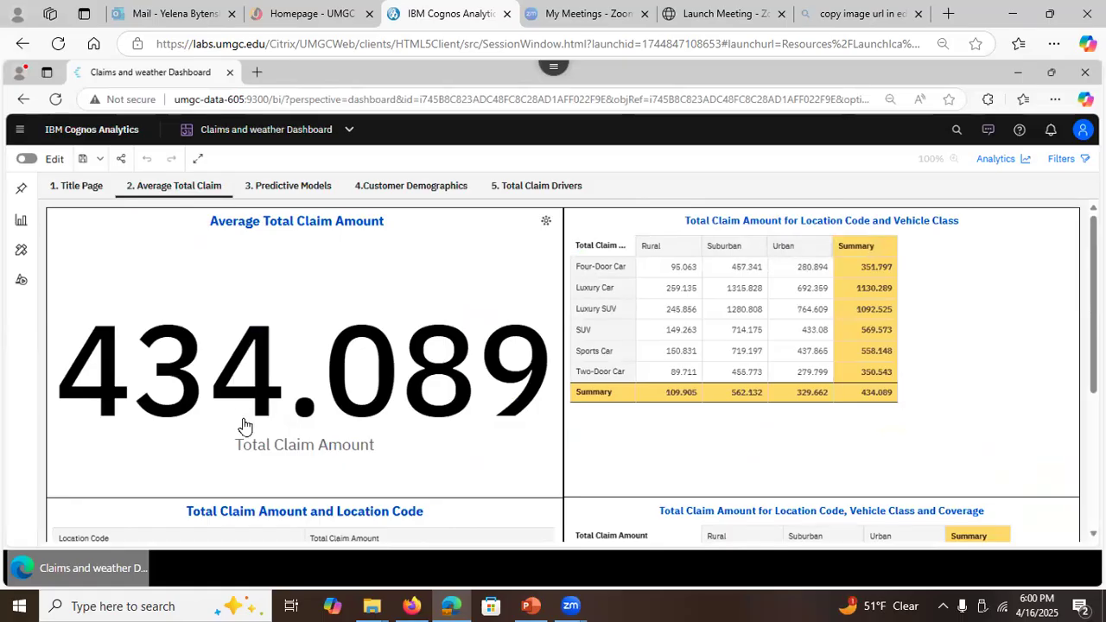
mouse_move(255, 453)
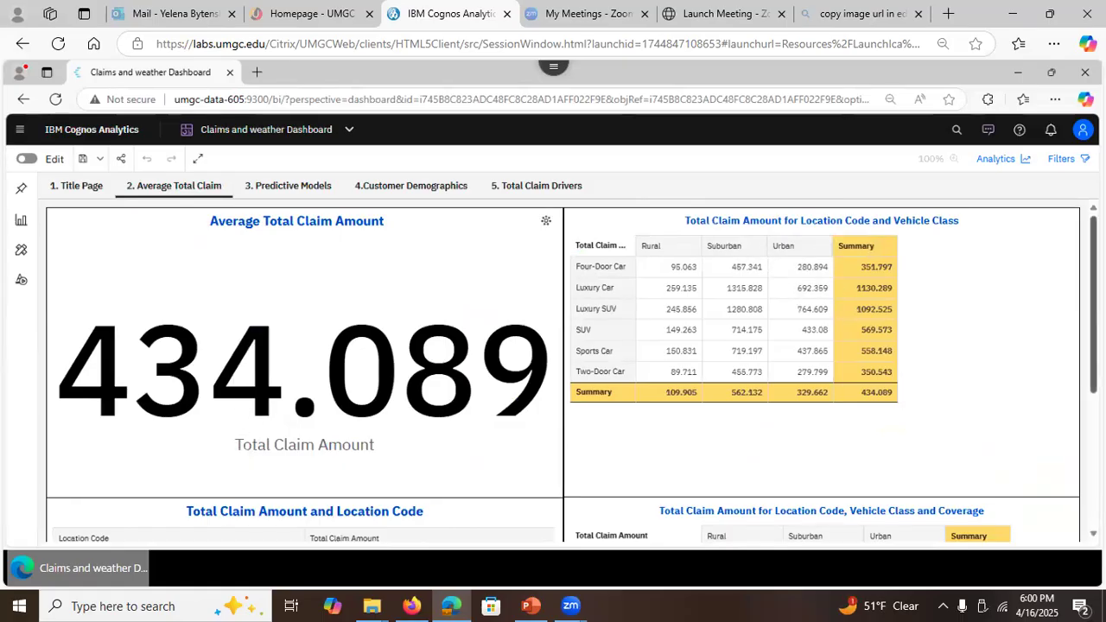
scroll(563, 363, "down", 1)
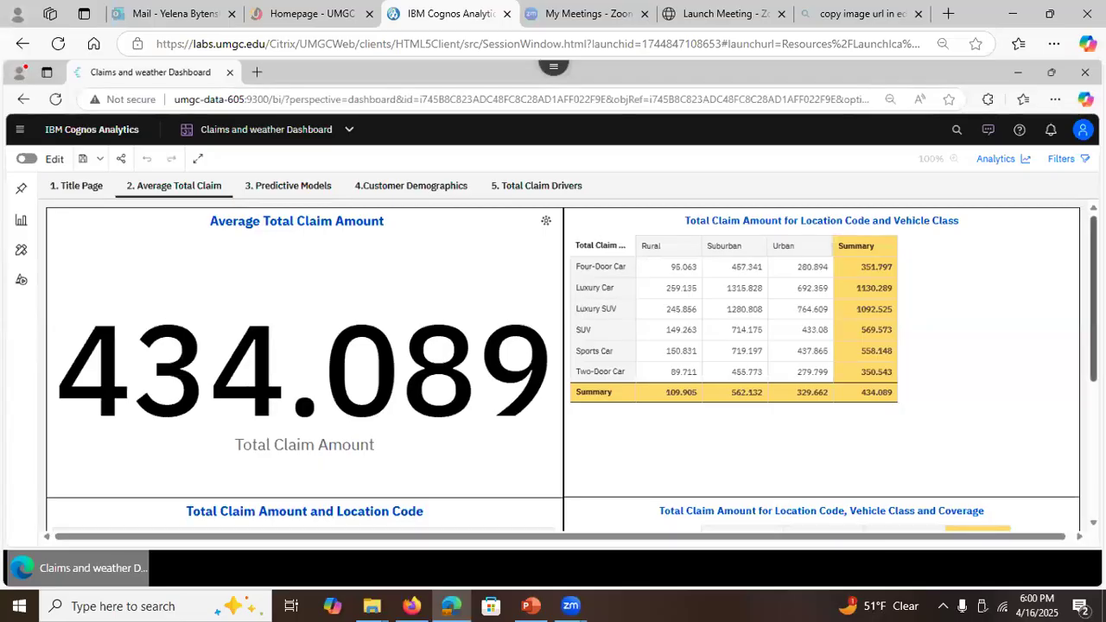
left_click_drag(1093, 302, 1092, 304)
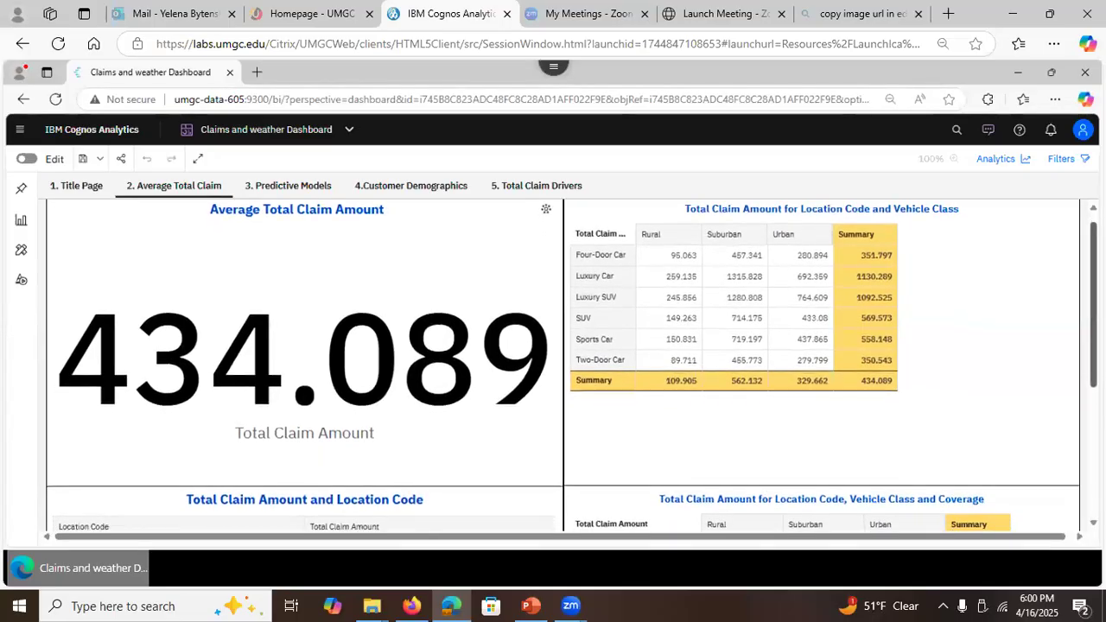
scroll(708, 385, "down", 3)
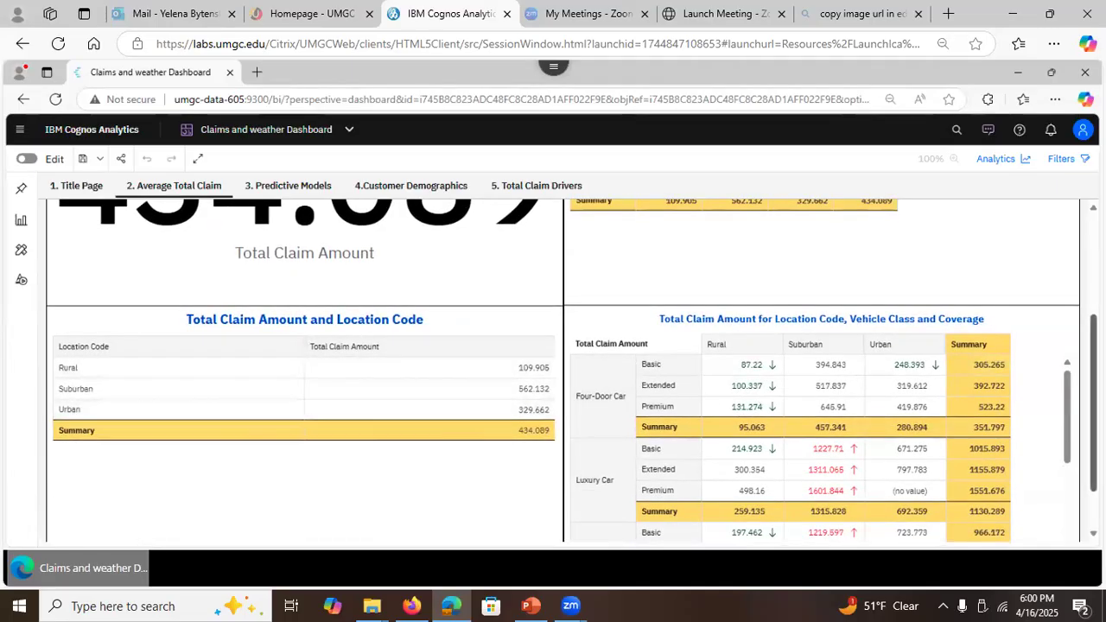
scroll(907, 261, "up", 3)
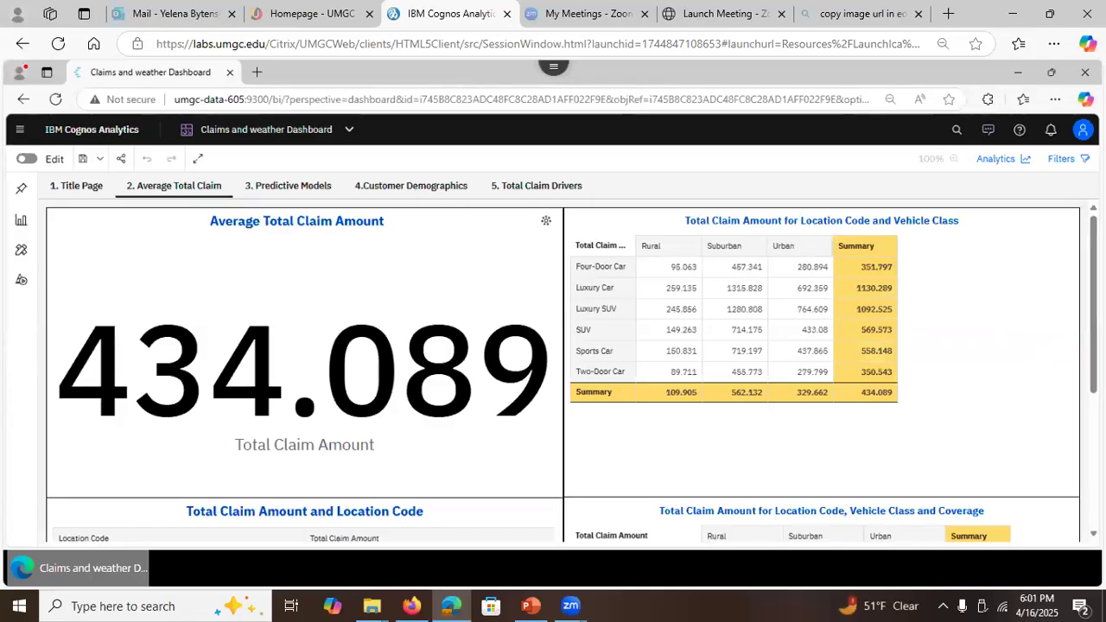
Step: Examine the crosstab of Total Claim Amount for Location Code, Vehicle Class and Coverage, and return to the page's upper widgets
key("ctrl+a")
scroll(561, 372, "down", 3)
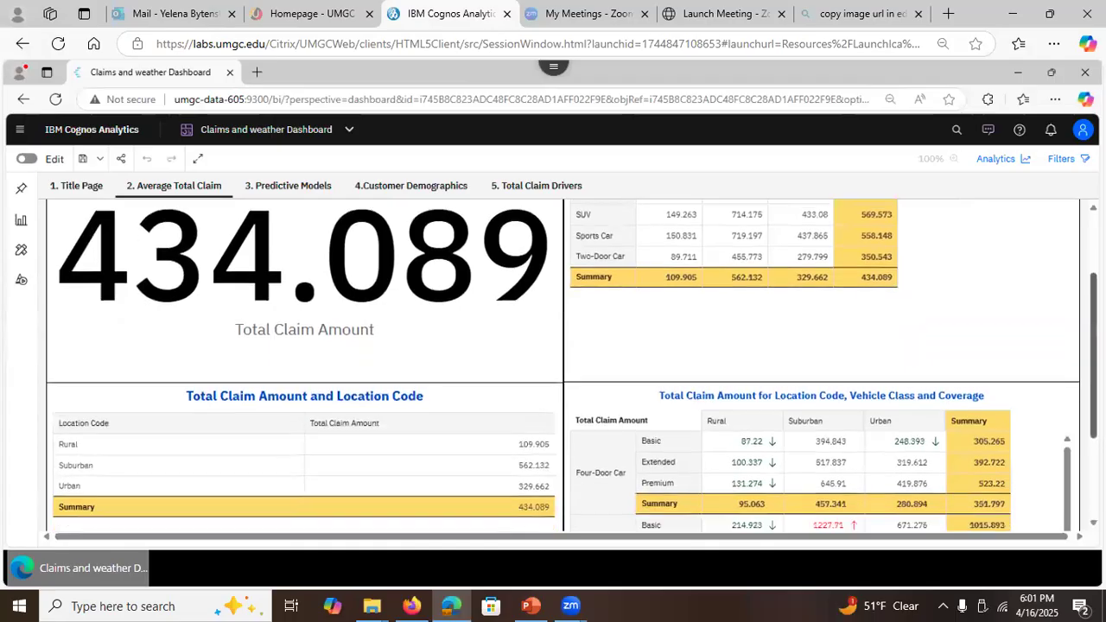
key("ctrl+a")
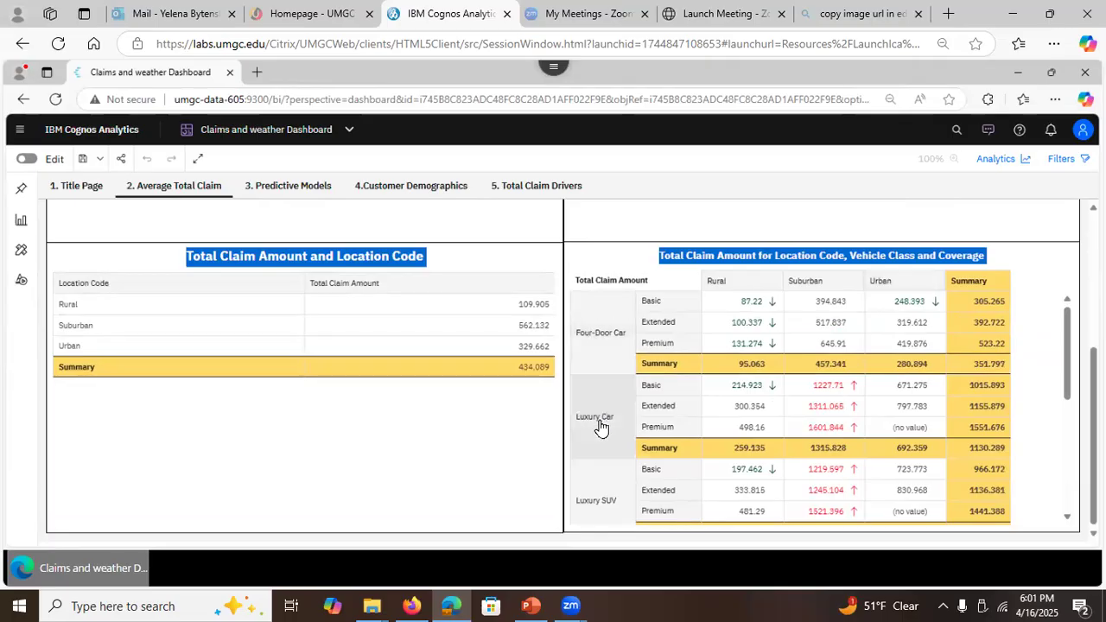
left_click(591, 349)
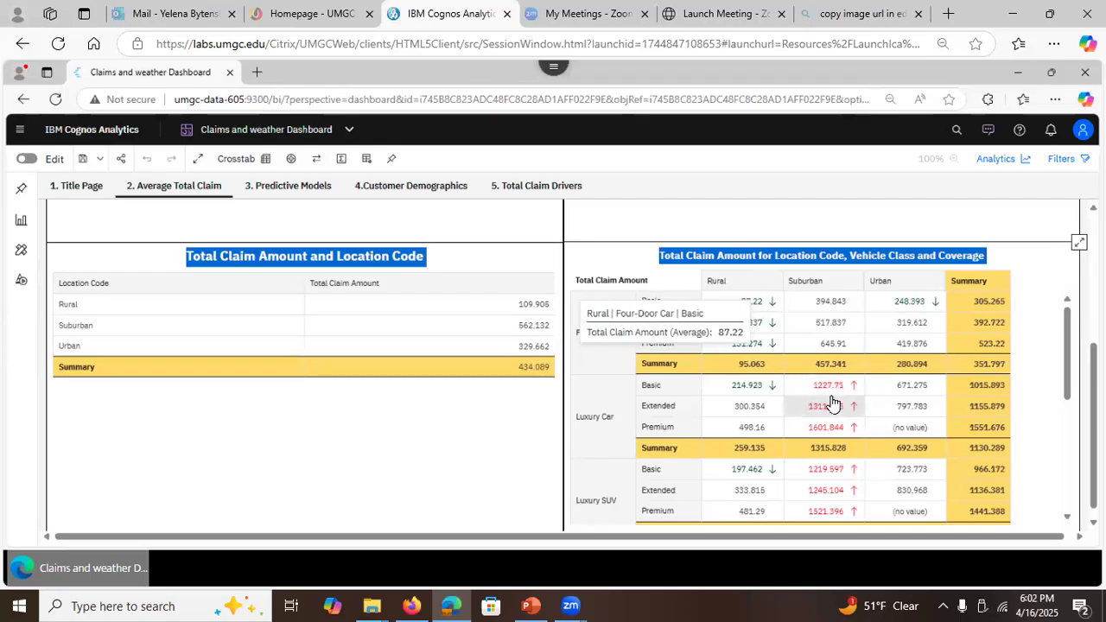
left_click(1017, 260)
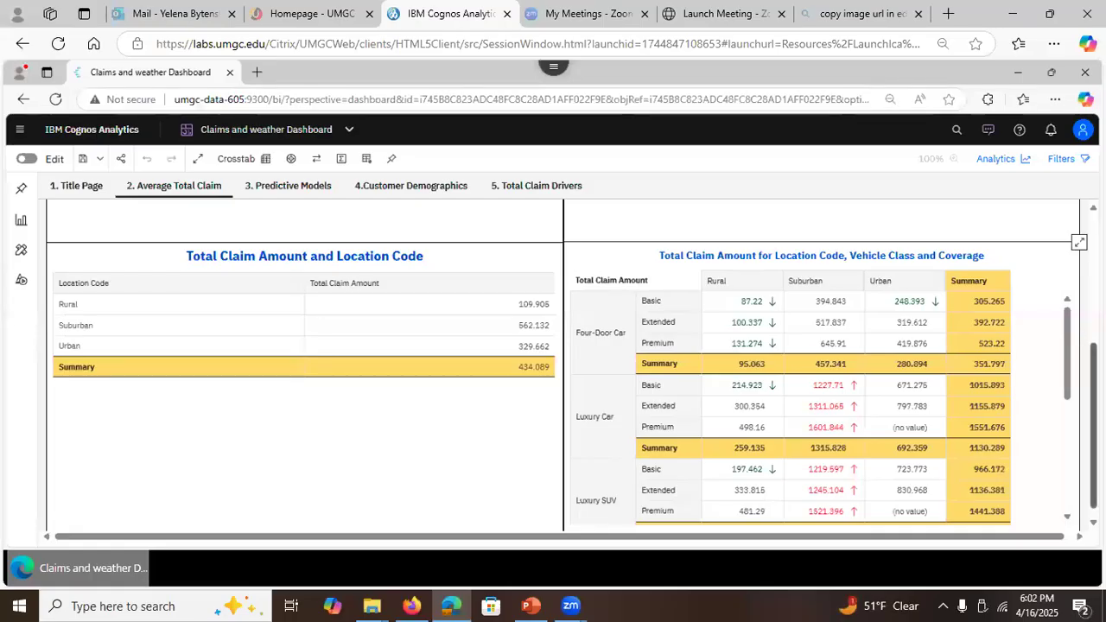
scroll(1066, 234, "up", 3)
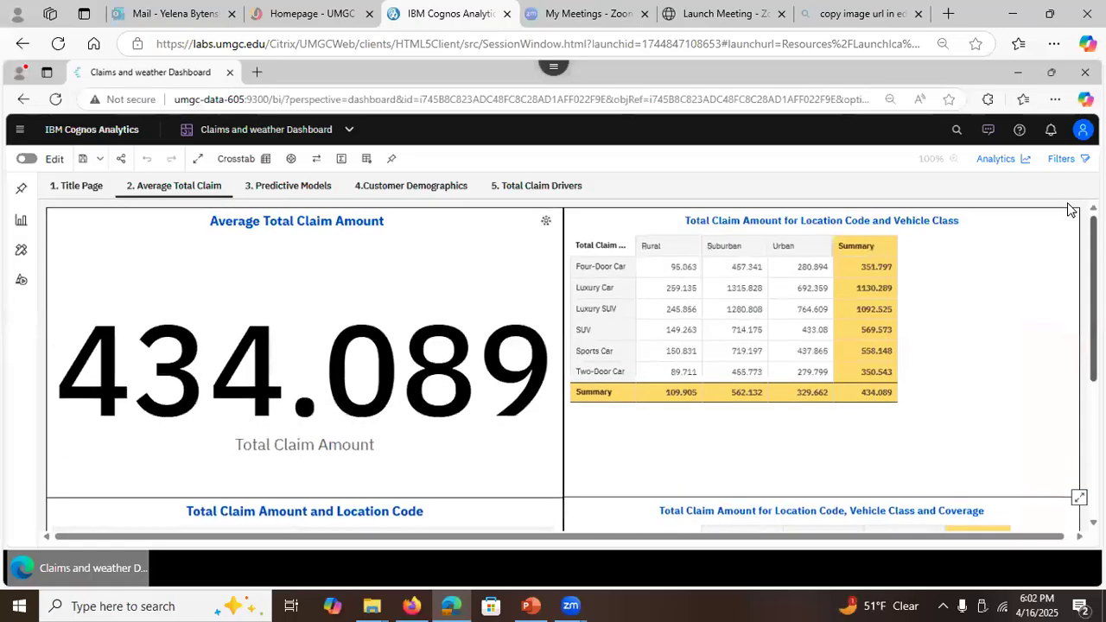
scroll(1076, 256, "down", 1)
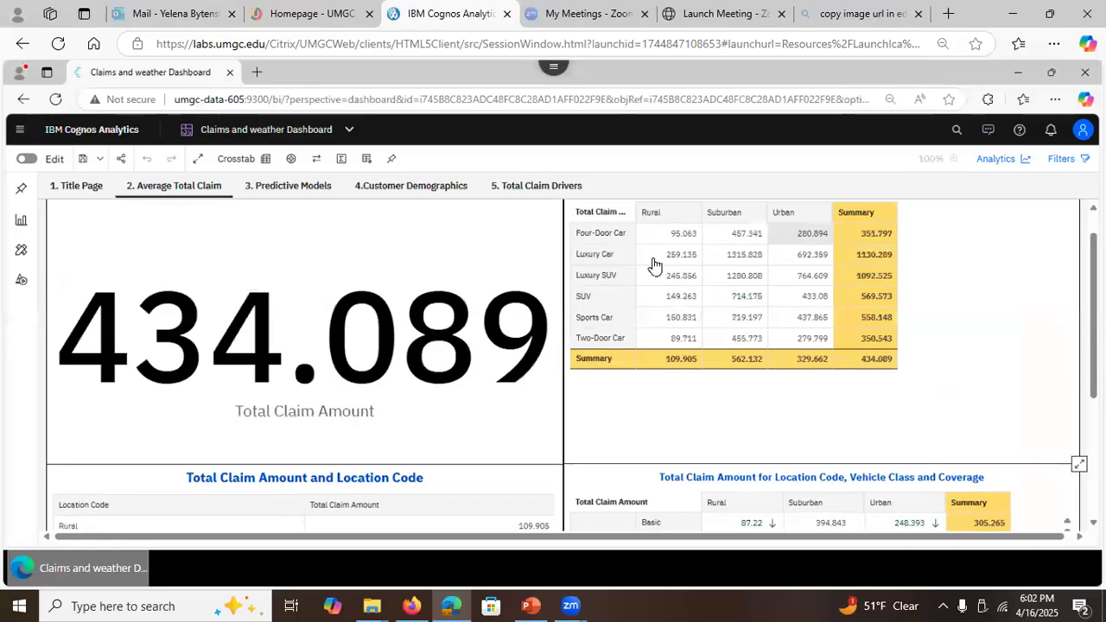
scroll(586, 304, "up", 1)
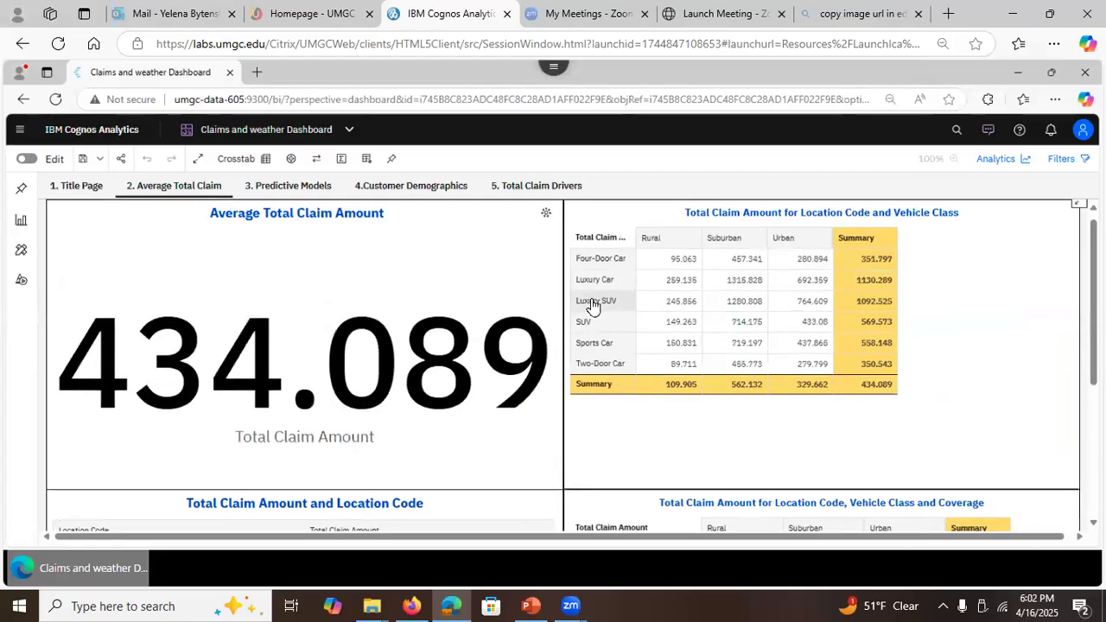
Step: Filter the Average Total Claim page by Luxury SUV from the vehicle class crosstab, check the linked widgets, and save the dashboard
left_click(593, 304)
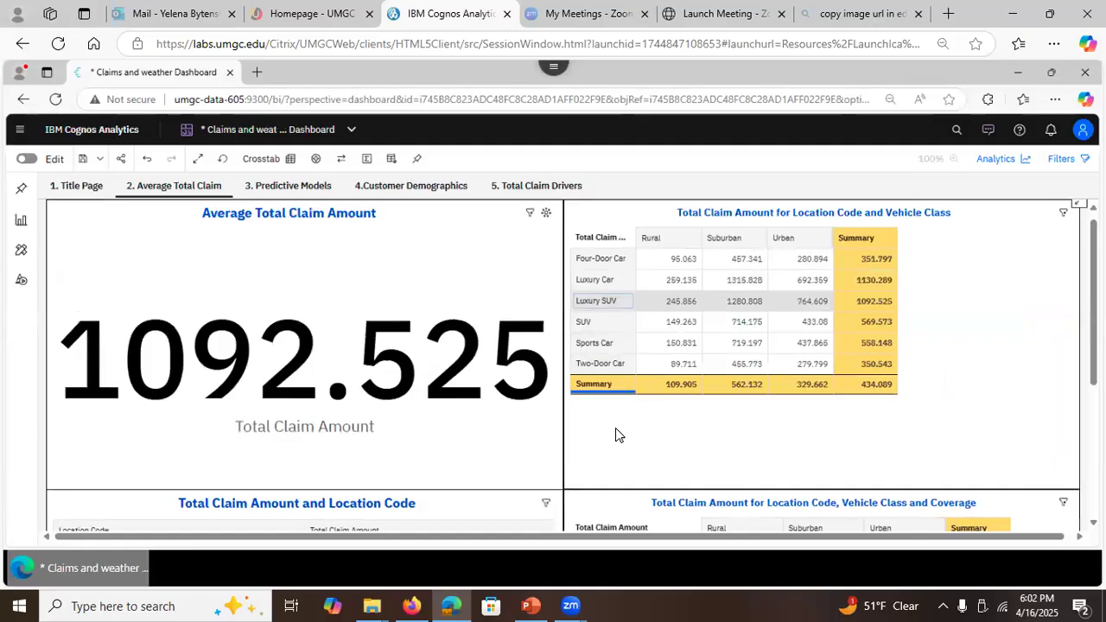
scroll(821, 415, "down", 5)
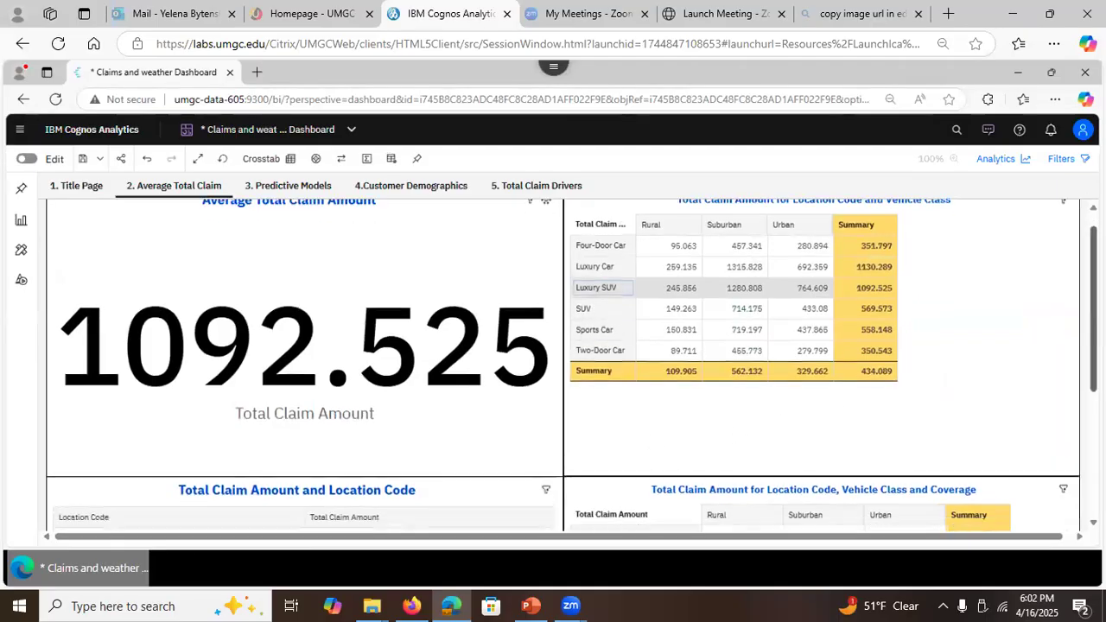
scroll(820, 389, "down", 1)
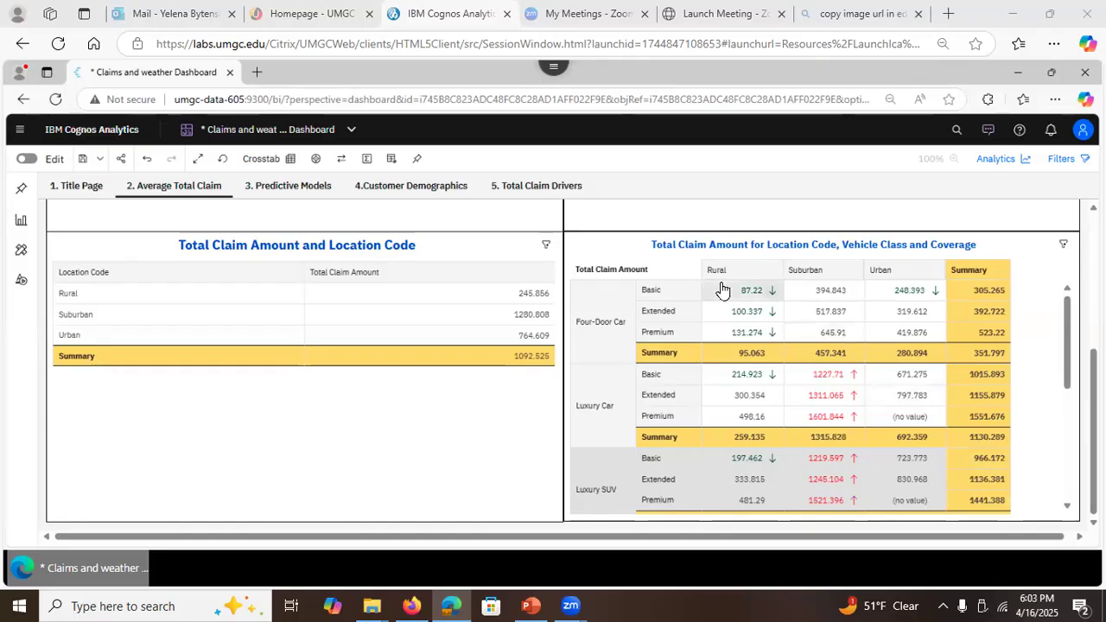
mouse_move(722, 287)
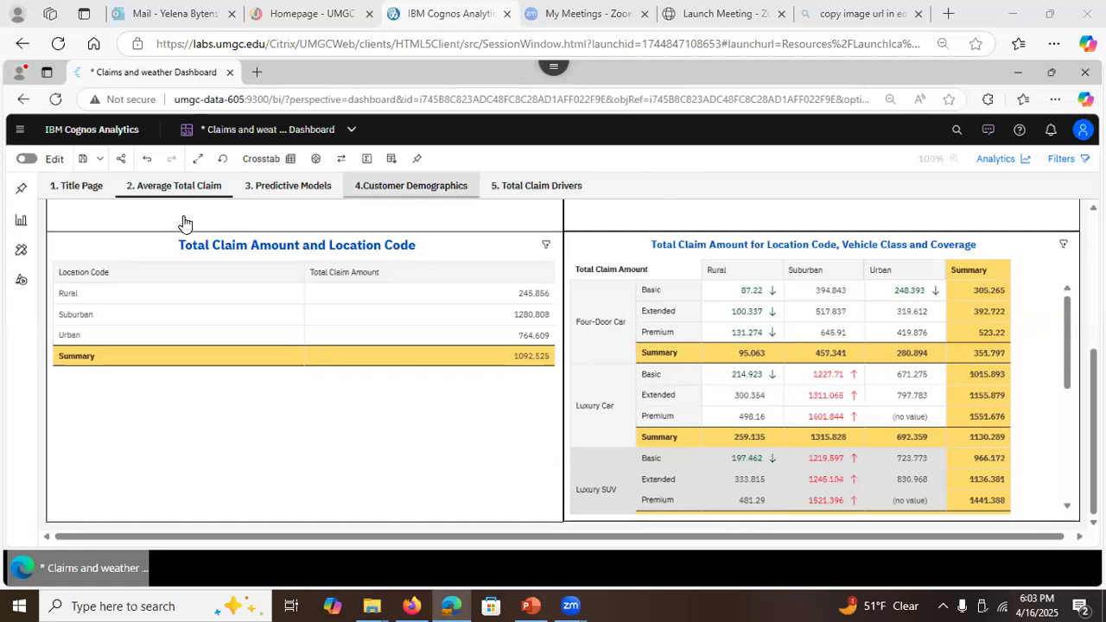
left_click(82, 162)
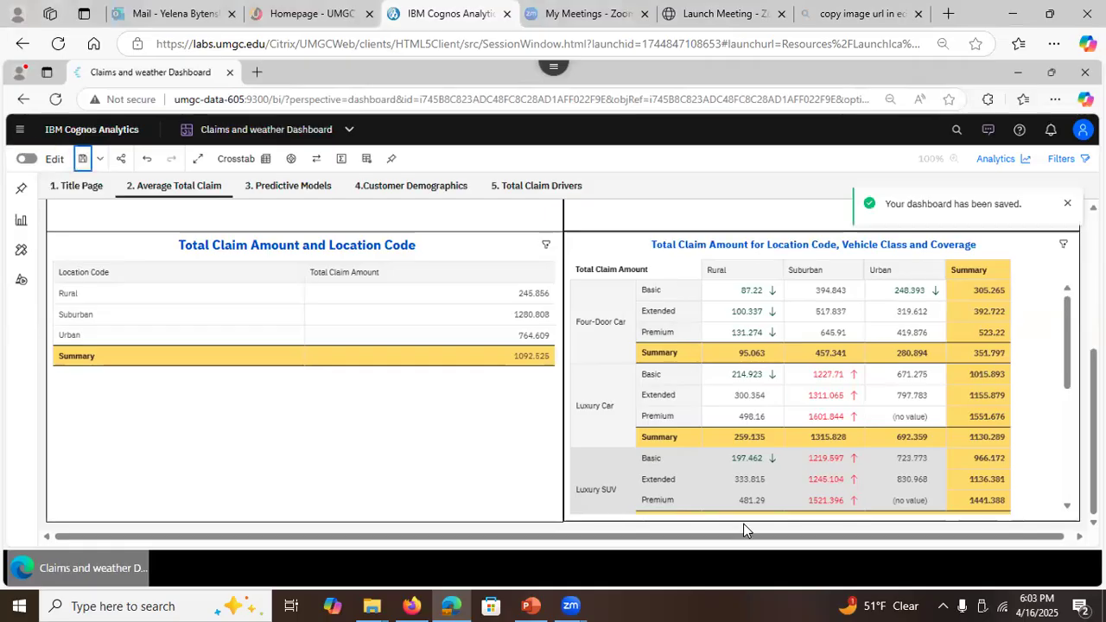
Step: Clear the Luxury SUV filter from the vehicle class and coverage crosstab and return to the page's upper widgets
left_click(619, 471)
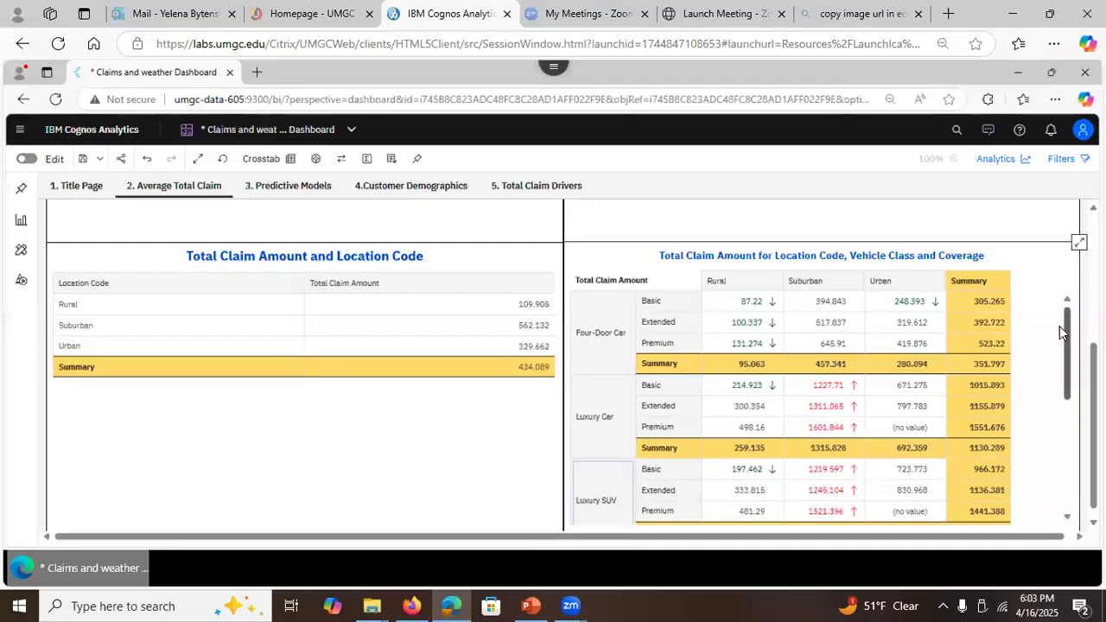
scroll(1059, 326, "up", 3)
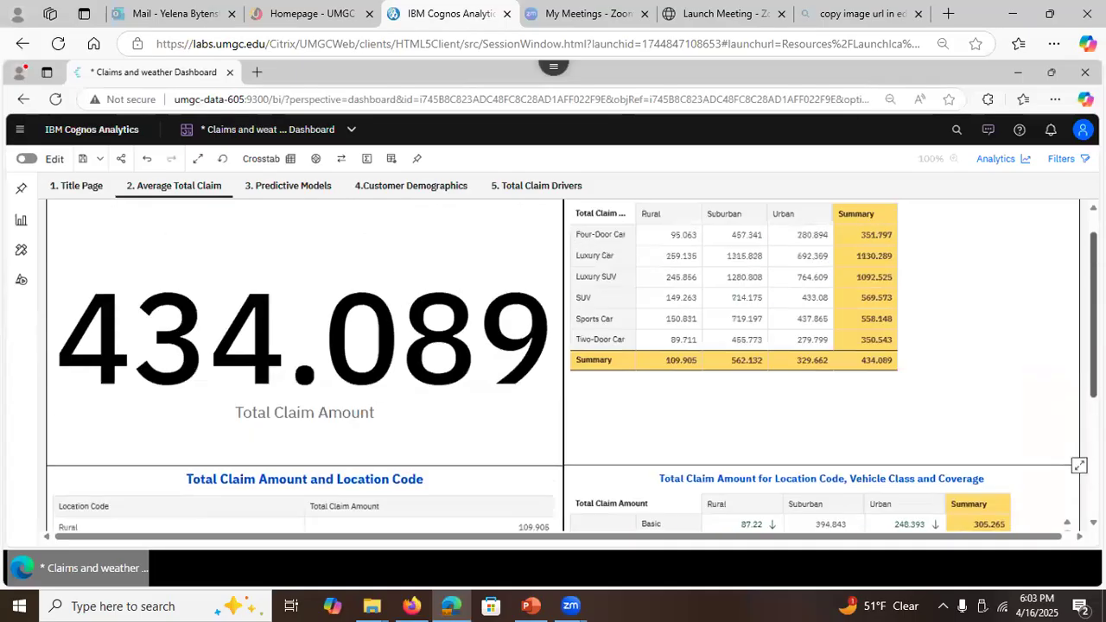
scroll(1077, 232, "up", 1)
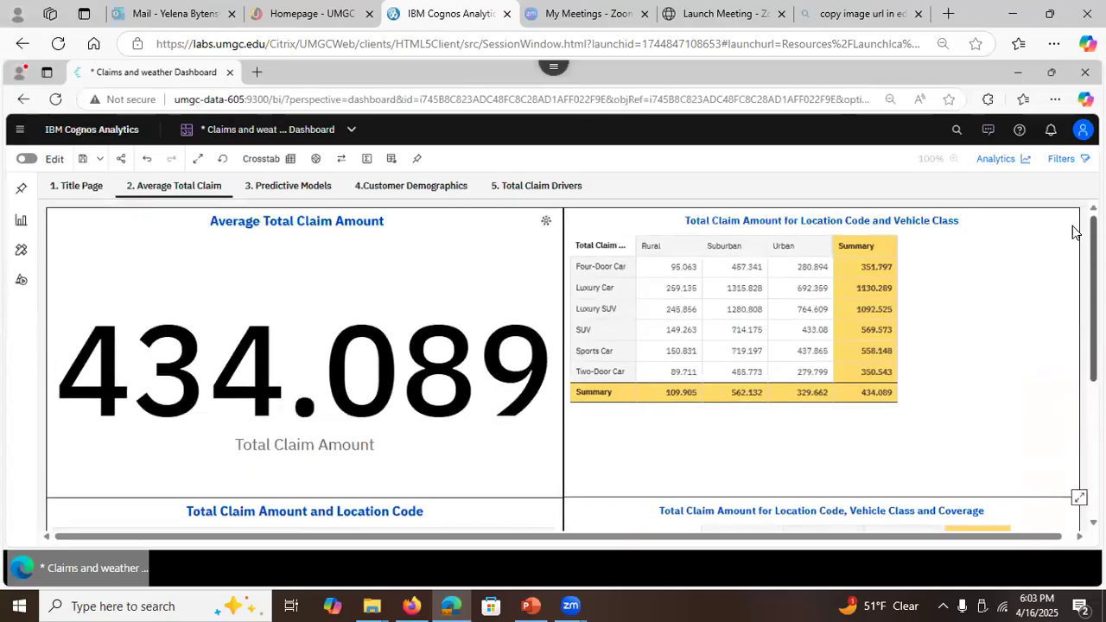
Step: Filter the Average Total Claim page by Sports Car, check the linked widgets, and switch the filter to SUV
left_click(588, 352)
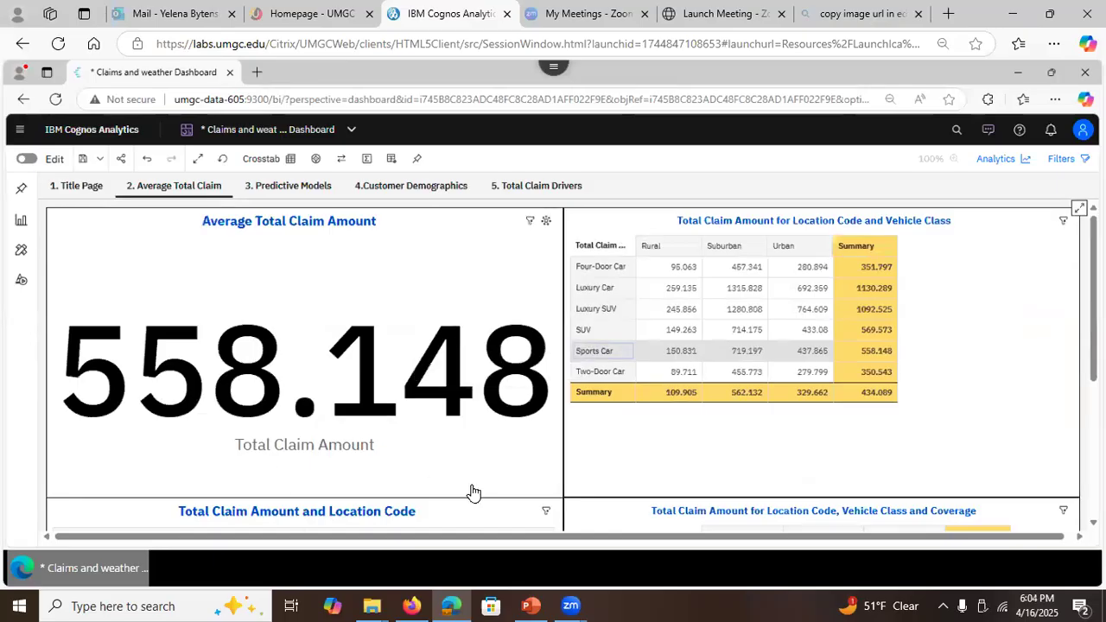
scroll(1092, 294, "down", 1)
scroll(1074, 371, "down", 5)
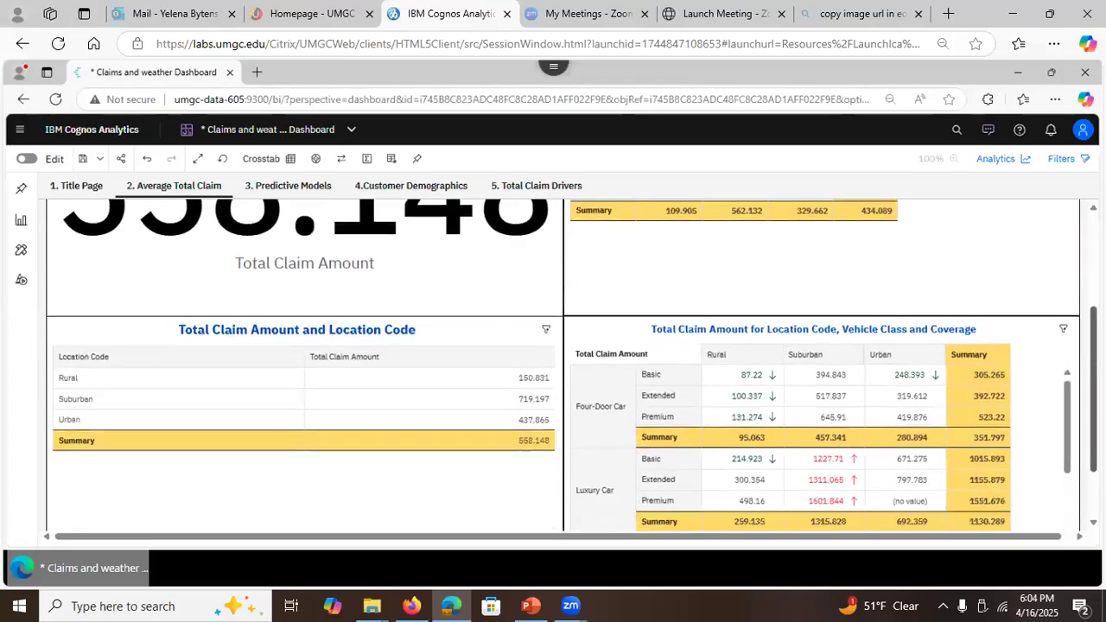
scroll(1066, 267, "up", 8)
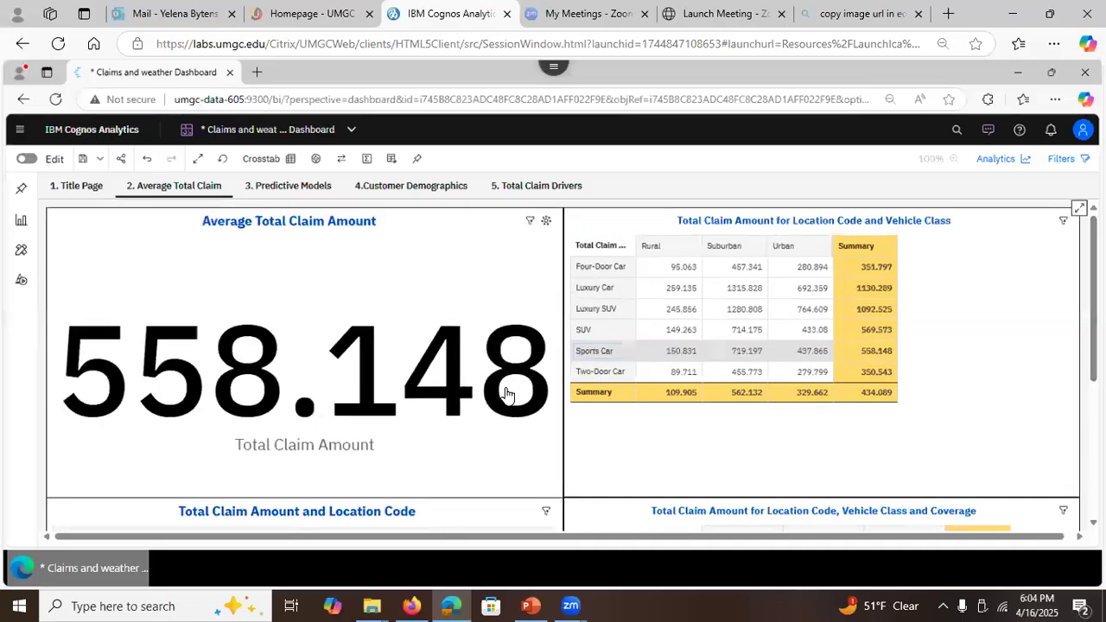
left_click(591, 332)
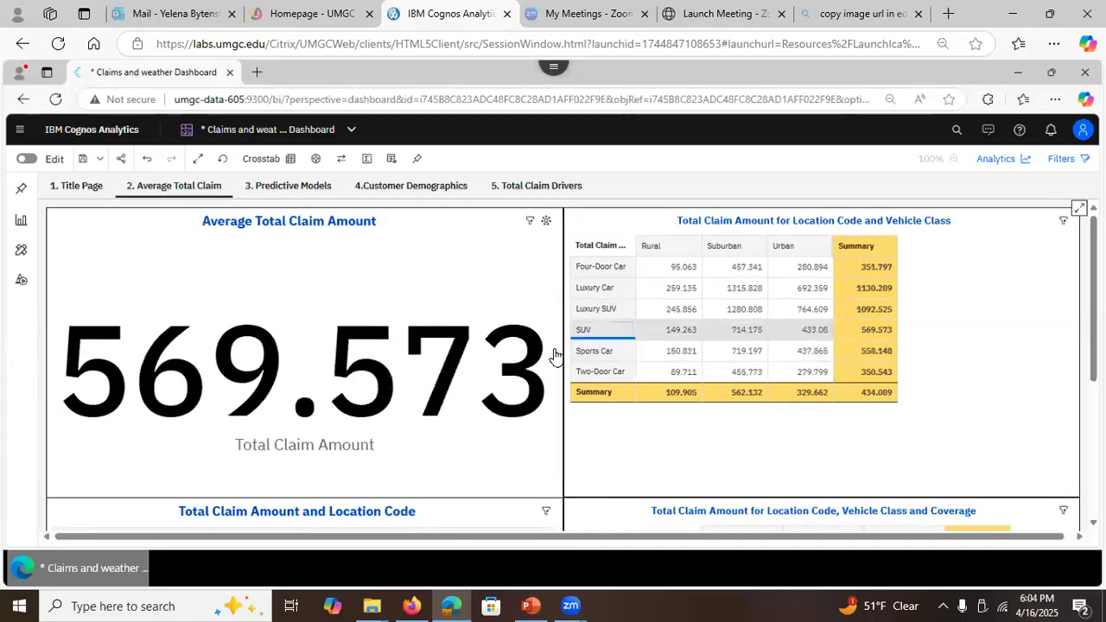
Step: Show the Predictive Models, Customer Demographics and Total Claim Drivers pages one after another
left_click(294, 188)
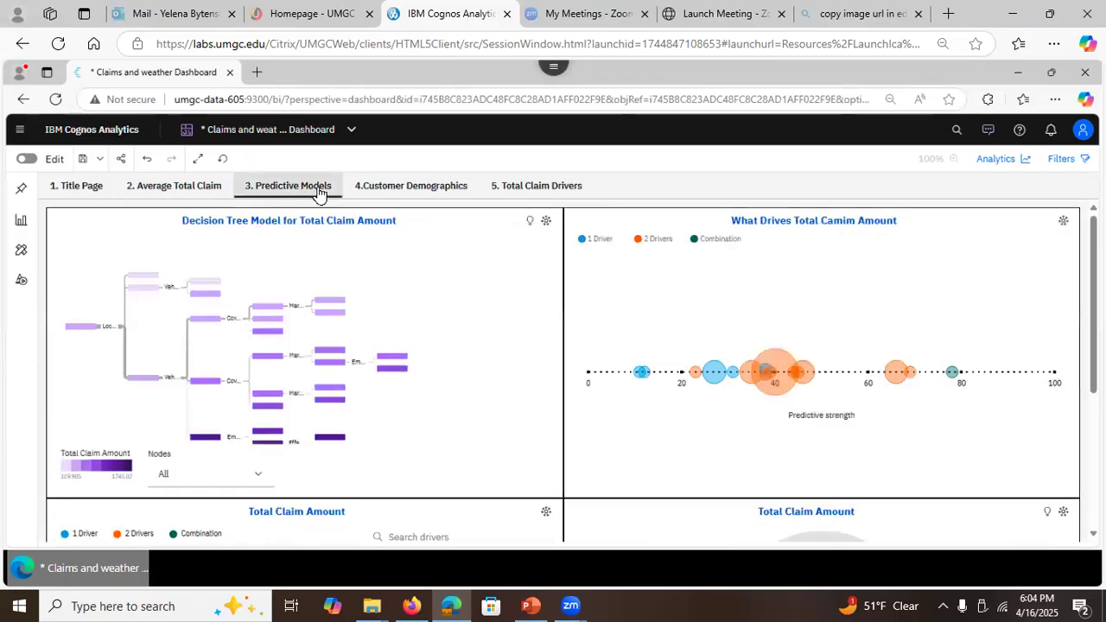
left_click(381, 192)
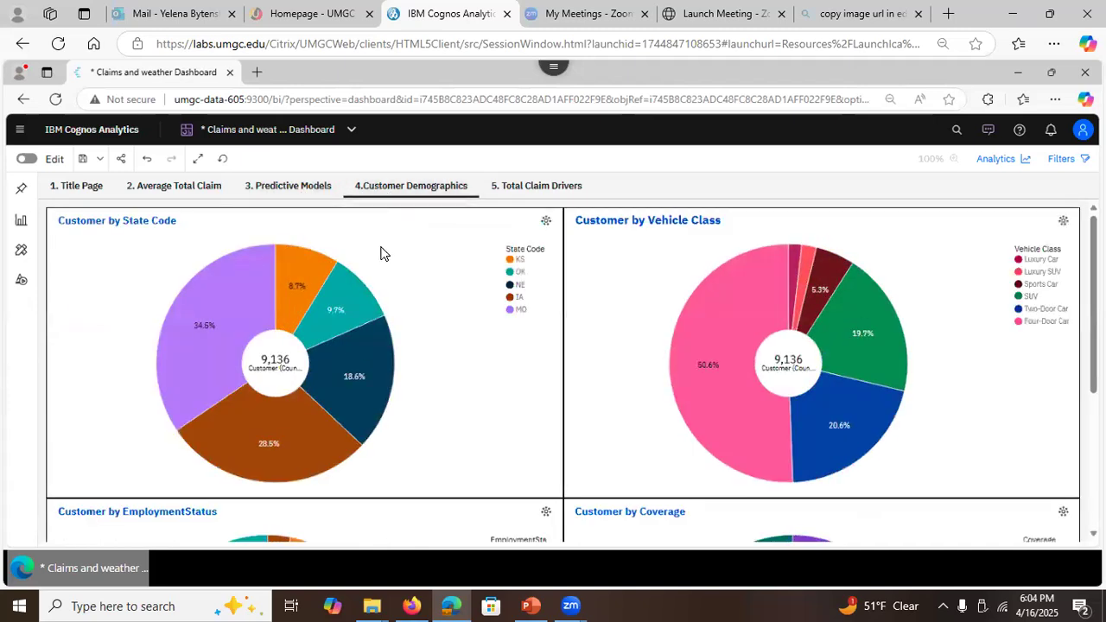
left_click(532, 191)
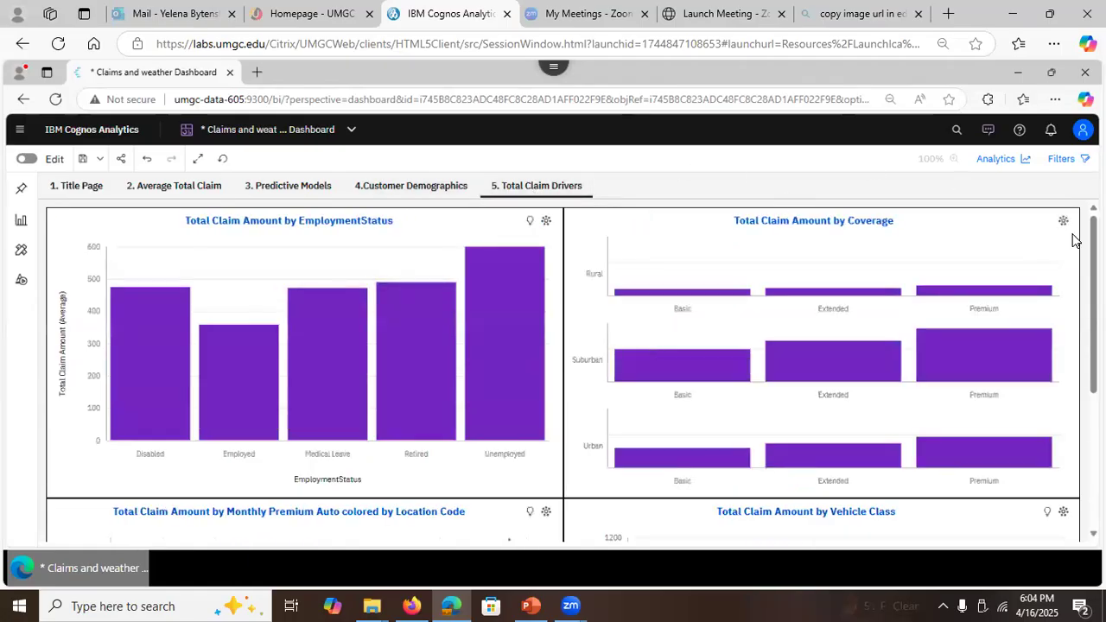
Step: Examine the Monthly Premium Auto scatter plot and Vehicle Class chart on the Total Claim Drivers page, and return to the upper charts
scroll(775, 212, "down", 1)
scroll(563, 367, "down", 2)
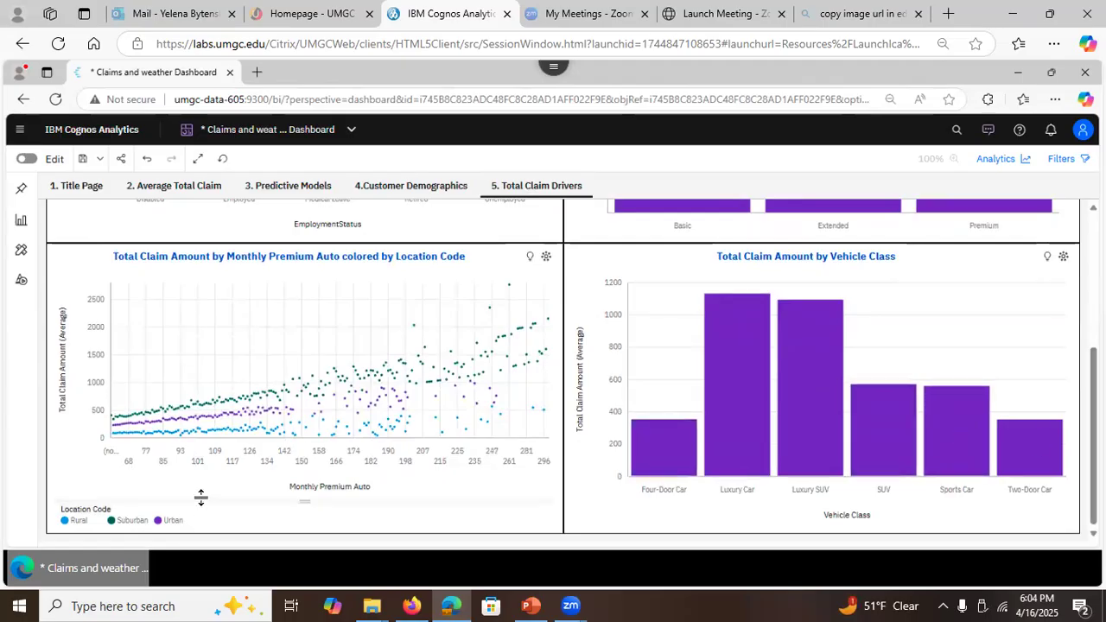
left_click(129, 520)
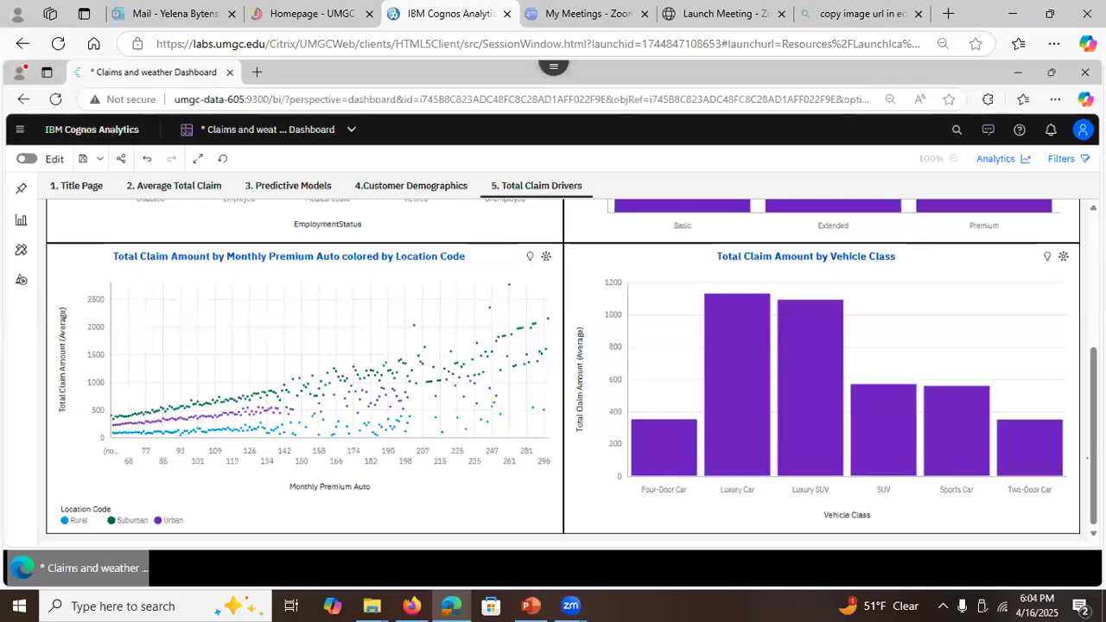
left_click_drag(1087, 457, 1093, 302)
left_click_drag(705, 176, 134, 219)
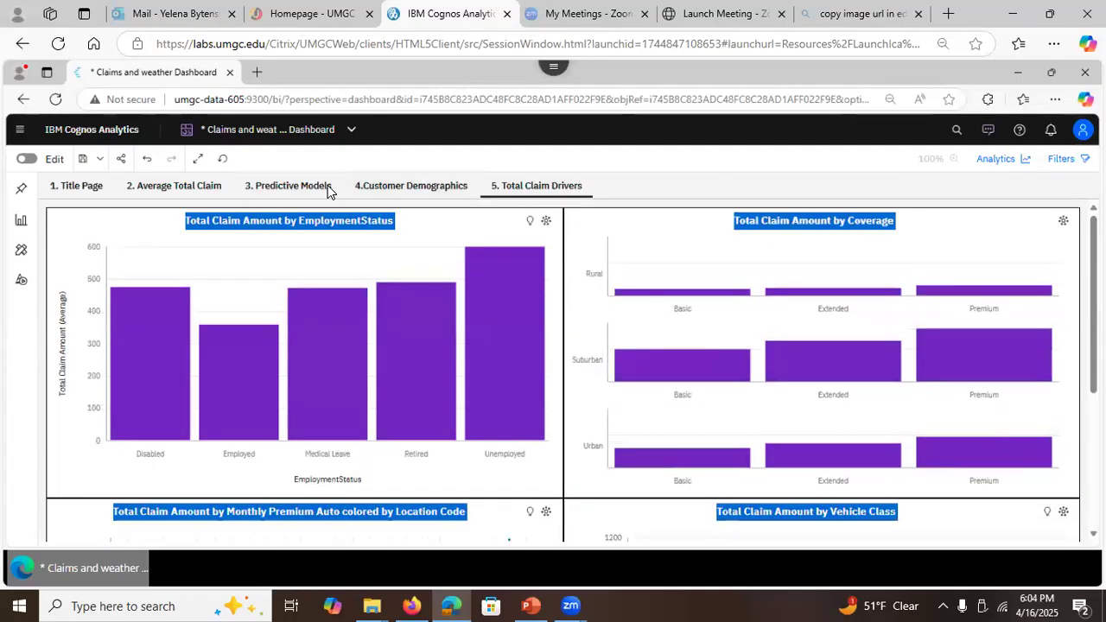
left_click(164, 219)
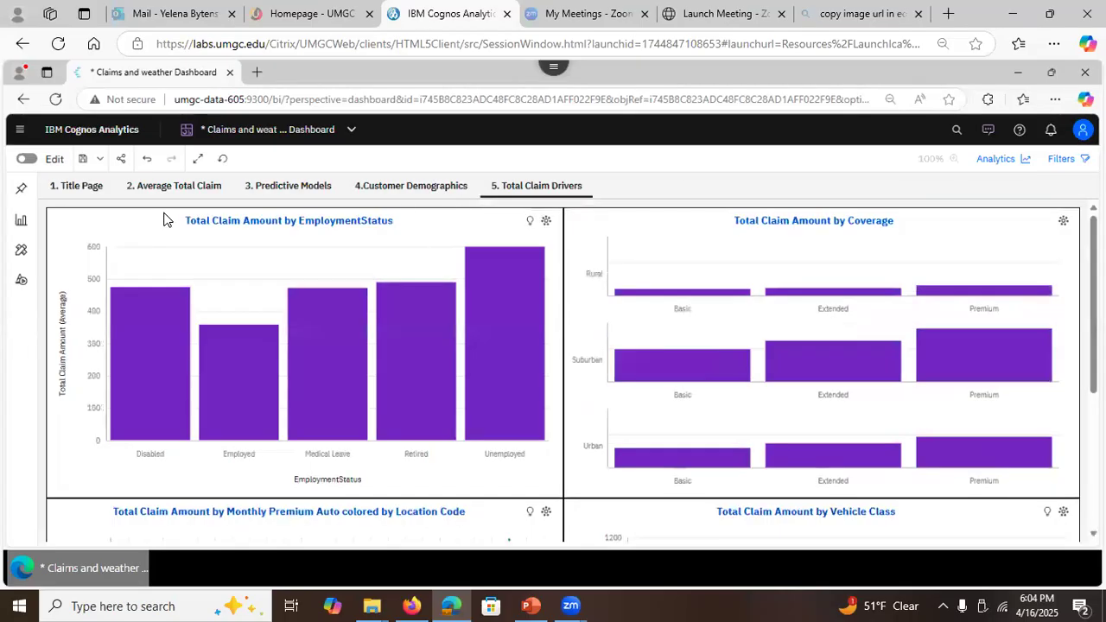
Step: Return to the Title Page and switch the dashboard to edit mode
left_click(44, 191)
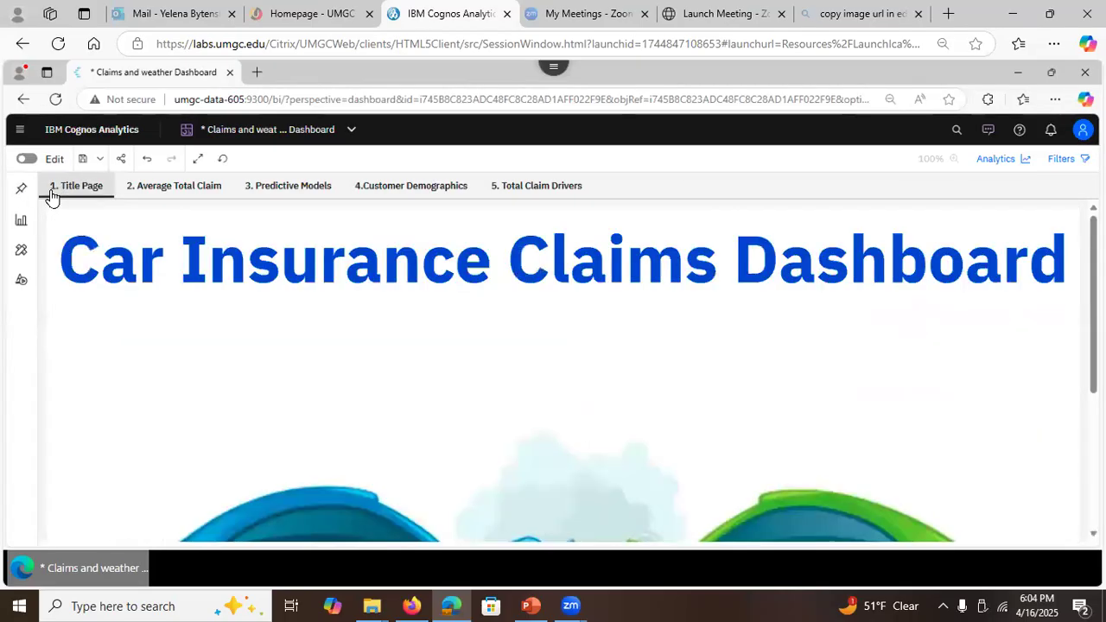
left_click(26, 159)
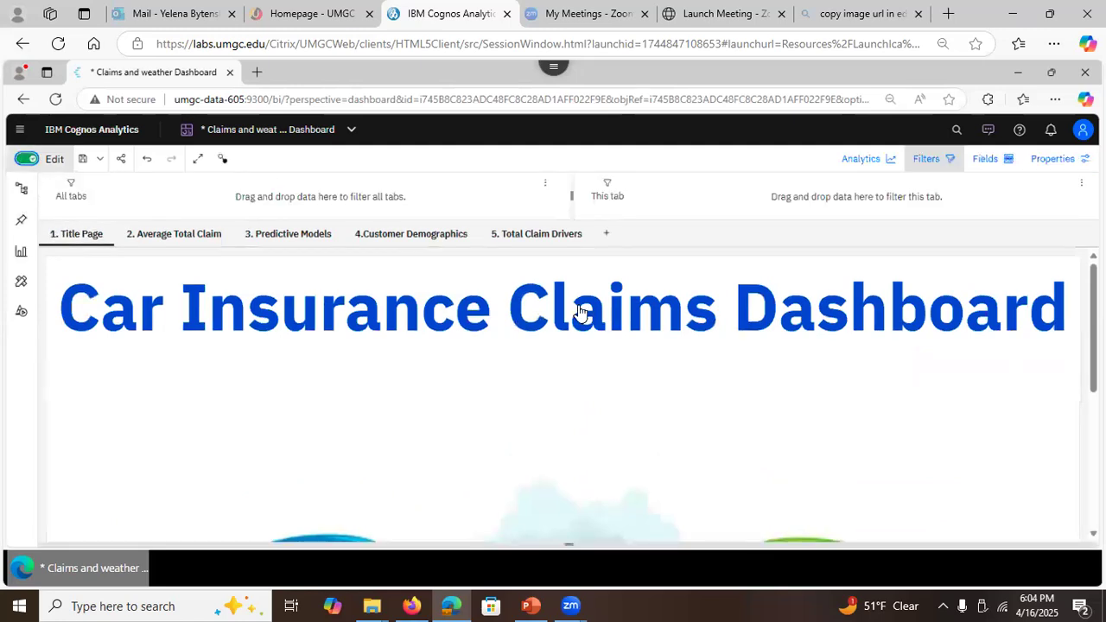
scroll(972, 446, "down", 4)
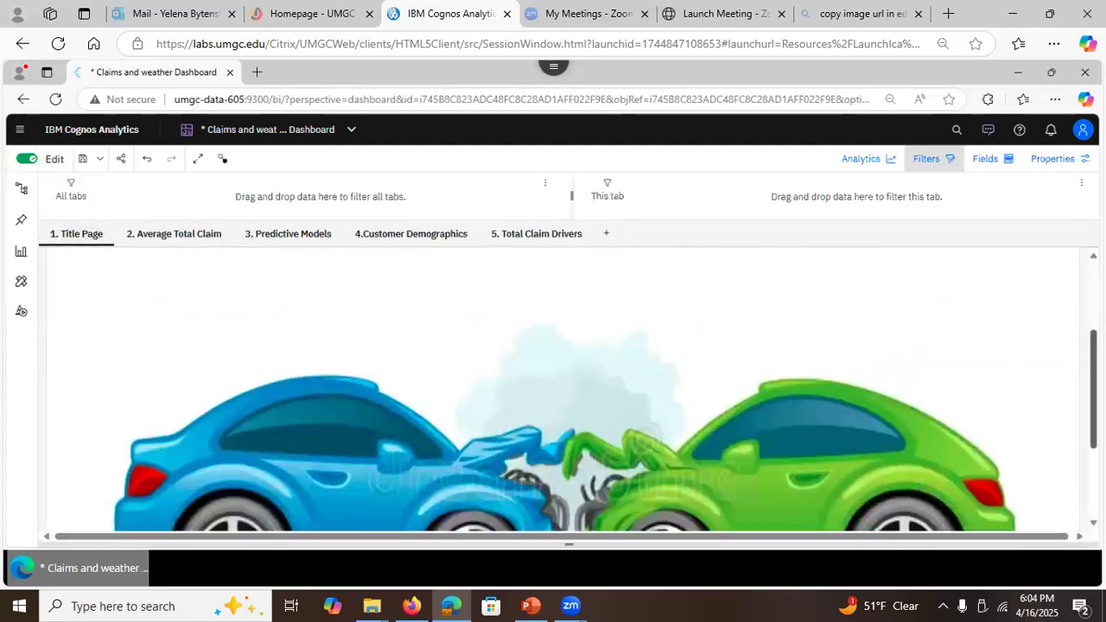
Step: Select the car collision image and review the image link in its properties
left_click(628, 436)
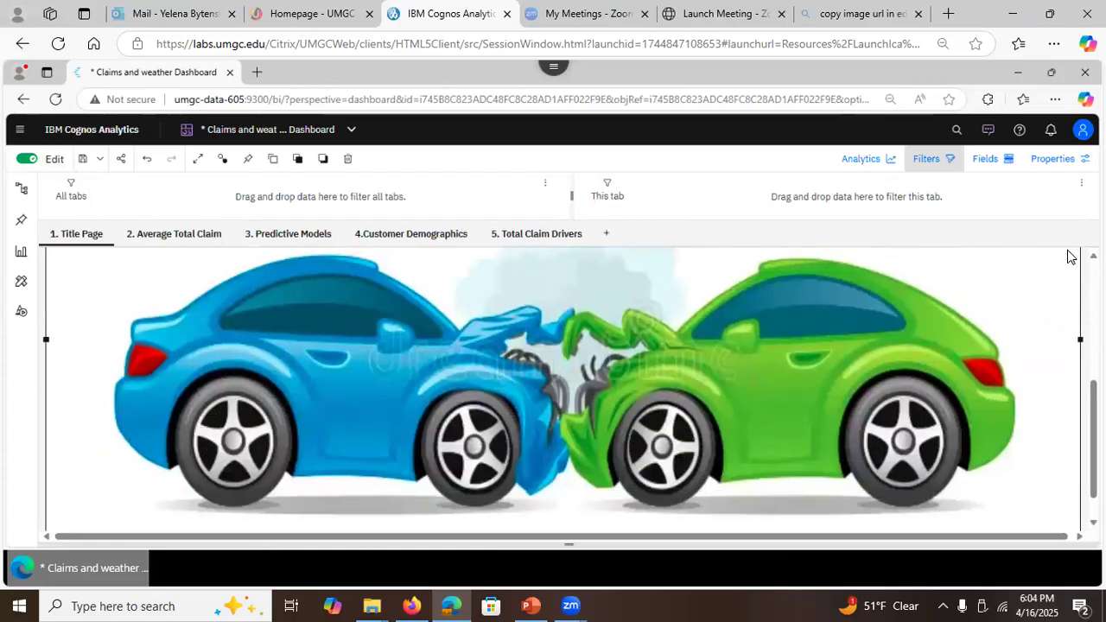
left_click(1046, 162)
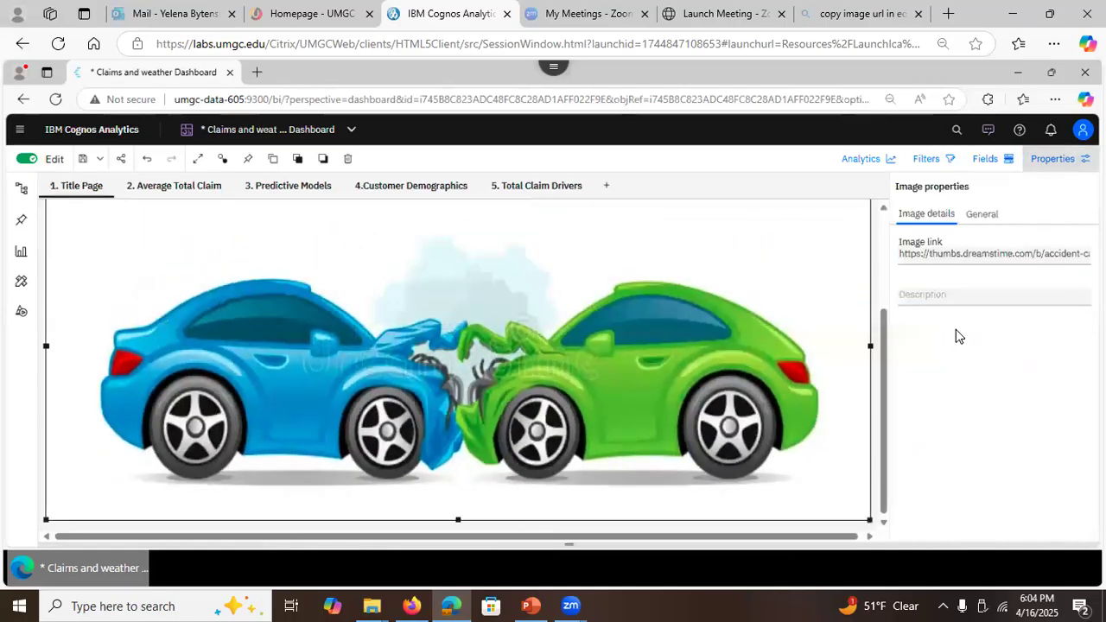
left_click_drag(923, 253, 1097, 254)
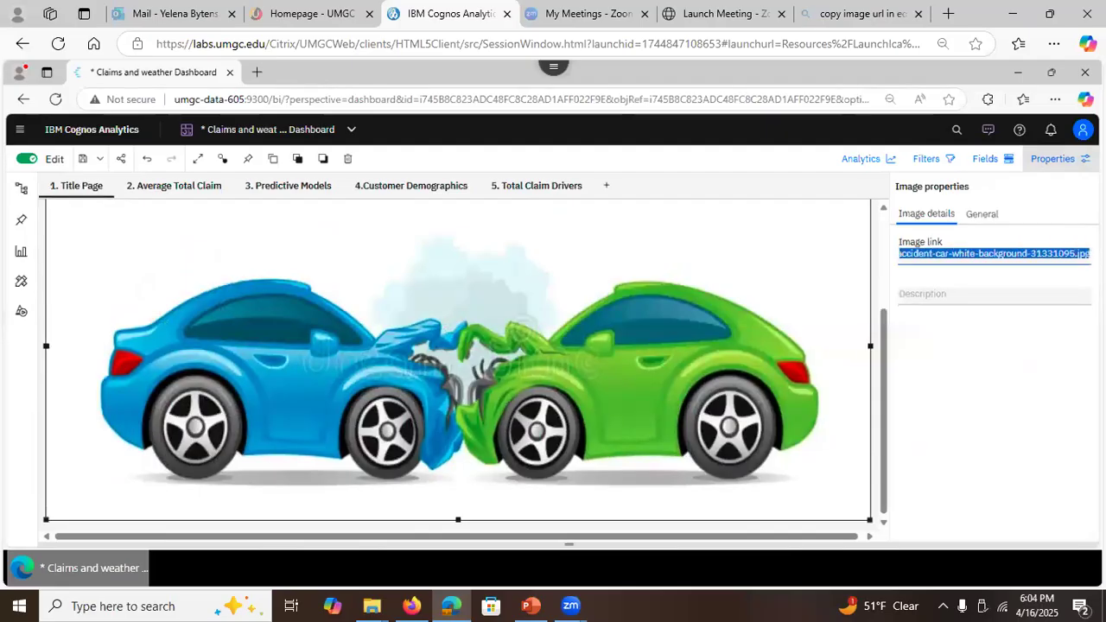
left_click(949, 387)
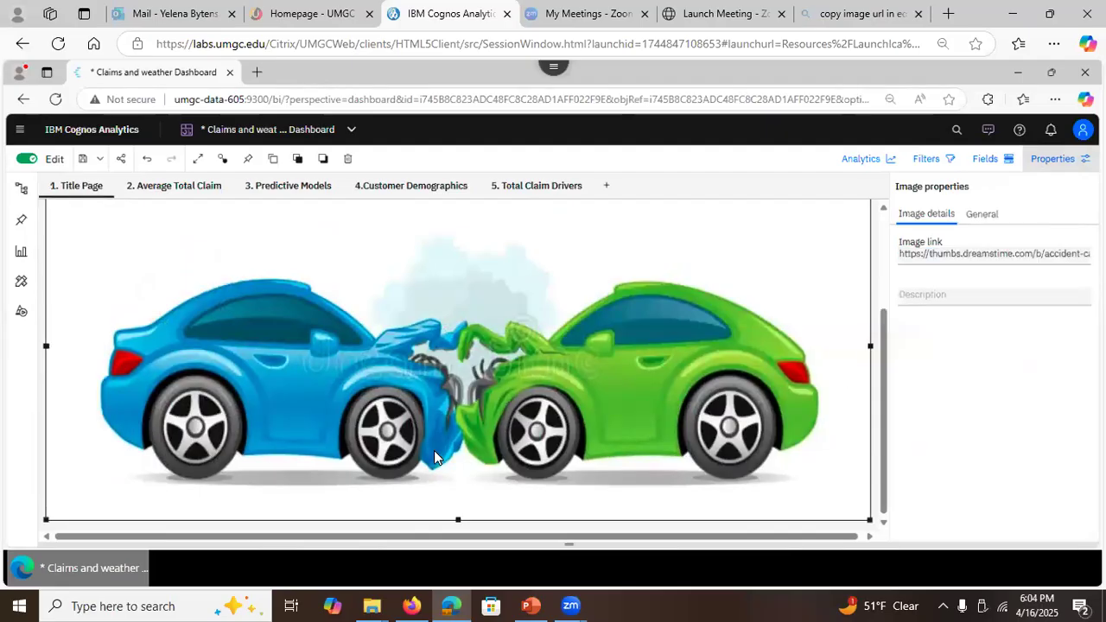
Step: On the Average Total Claim page, select Urban in the Location Code, Vehicle Class and Coverage crosstab and show the crosstab's fields
left_click(171, 187)
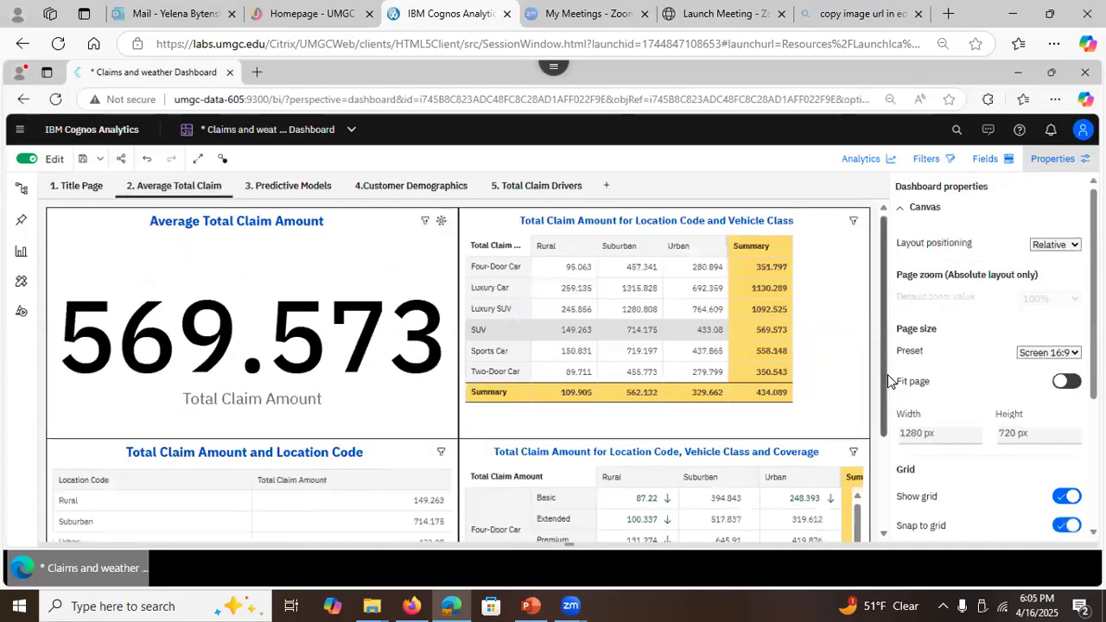
scroll(898, 380, "down", 2)
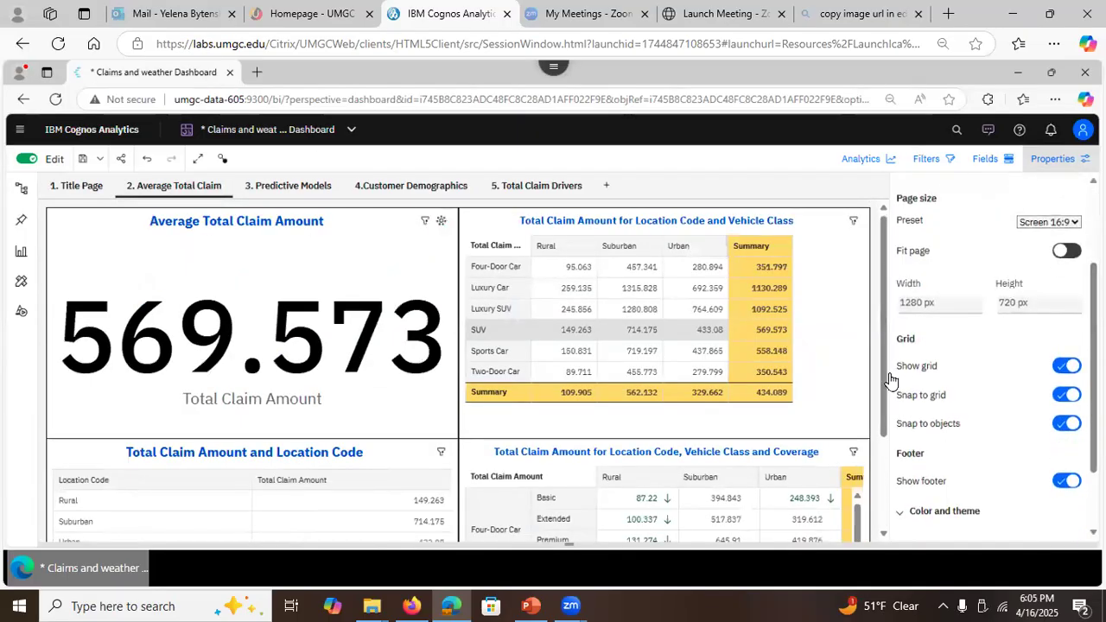
scroll(830, 363, "down", 2)
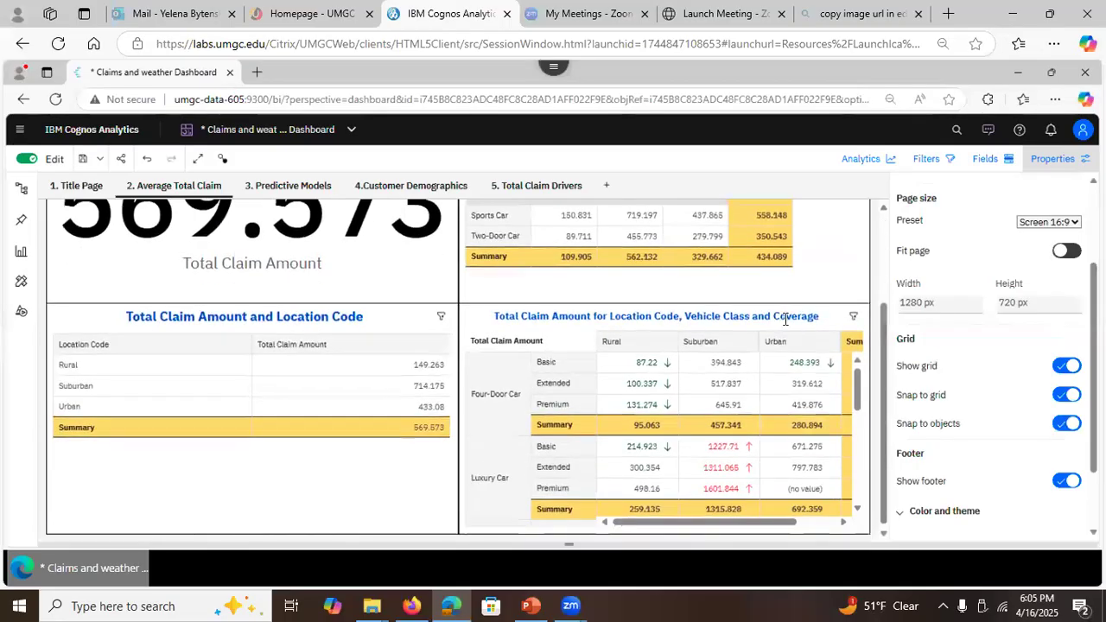
left_click(792, 339)
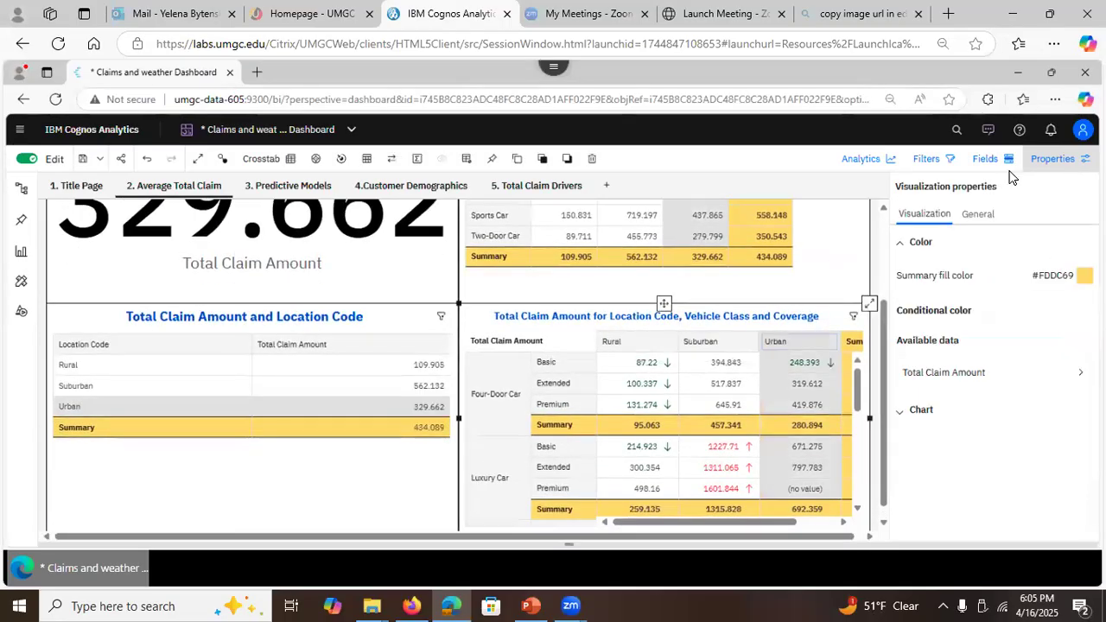
left_click(986, 159)
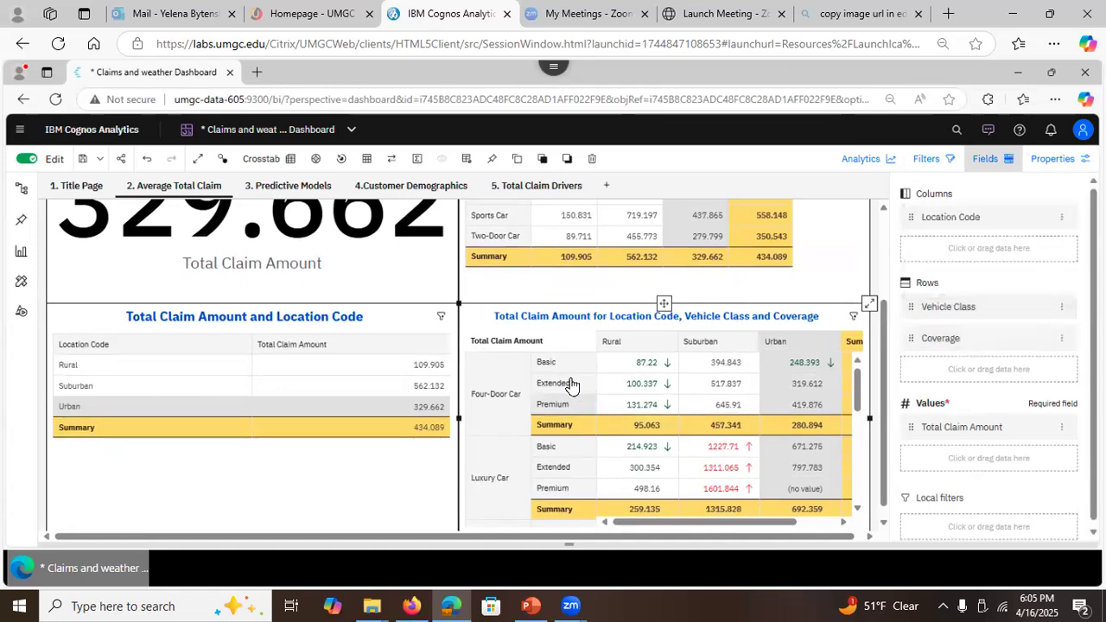
Step: Review the crosstab's conditional color rules for Total Claim Amount, expanding the Greater than 1000 rule to examine its style, and return to the visualization properties
left_click(1057, 162)
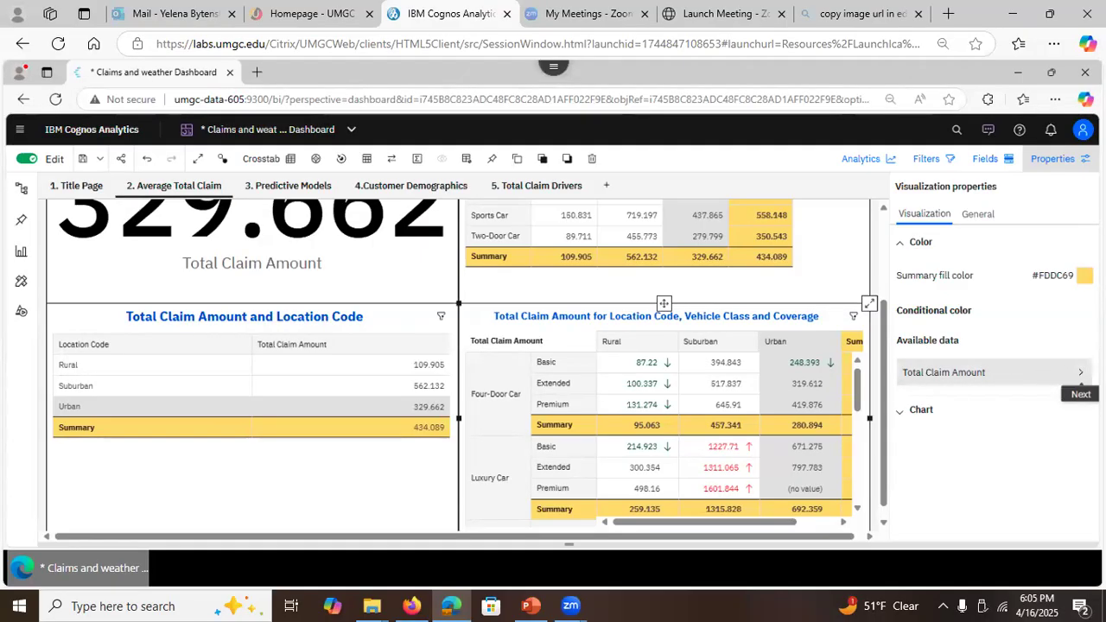
left_click(1080, 374)
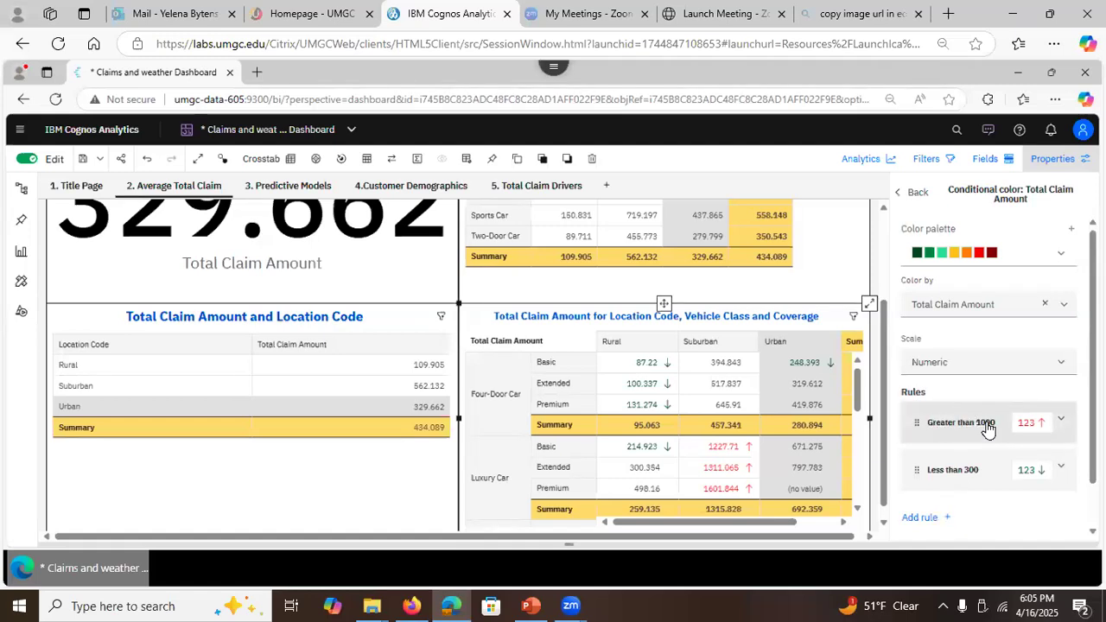
left_click(1061, 420)
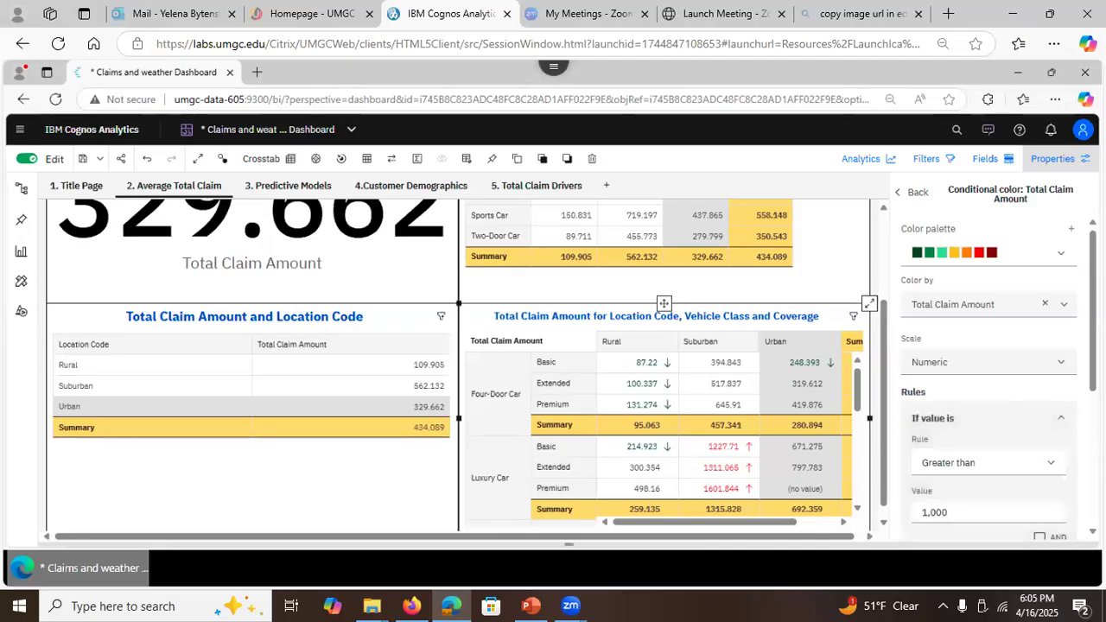
scroll(993, 388, "down", 1)
scroll(993, 389, "down", 1)
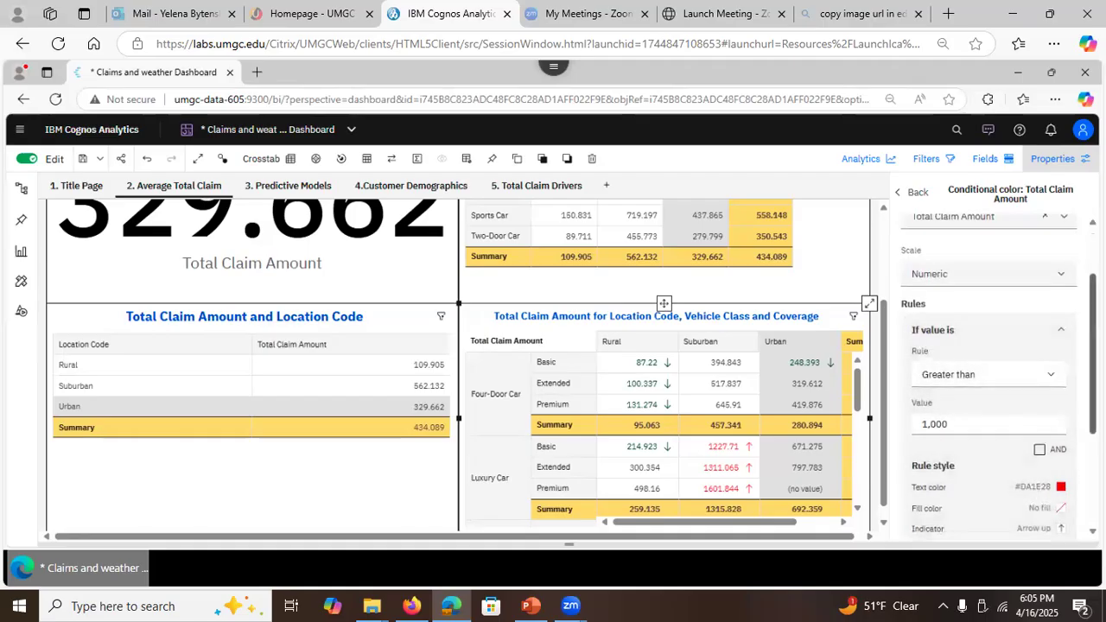
scroll(994, 389, "down", 2)
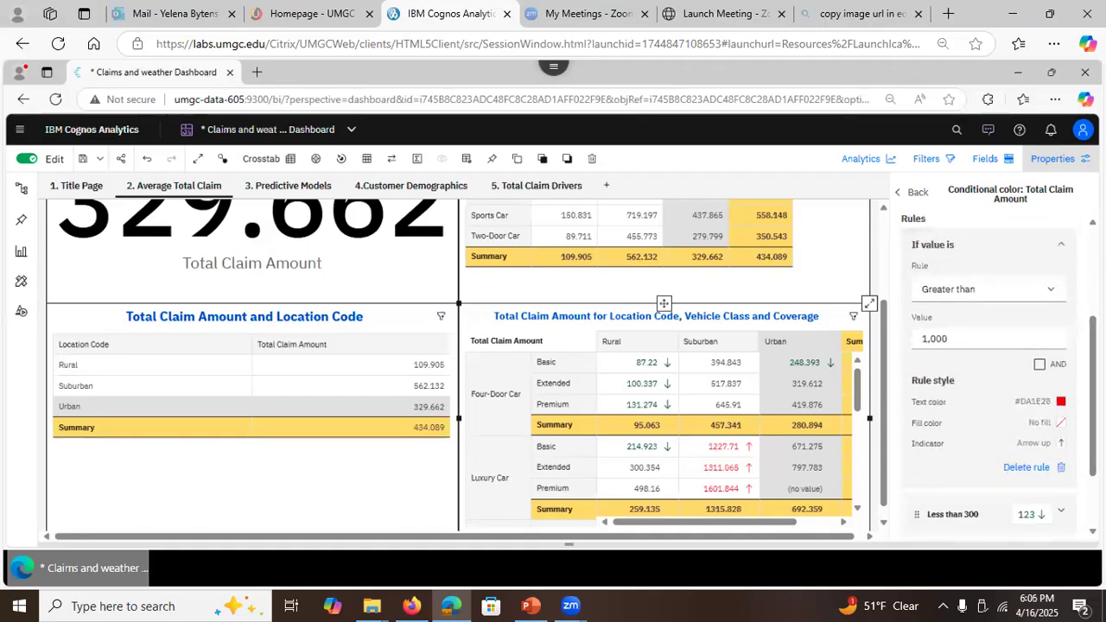
left_click_drag(1054, 467, 1002, 468)
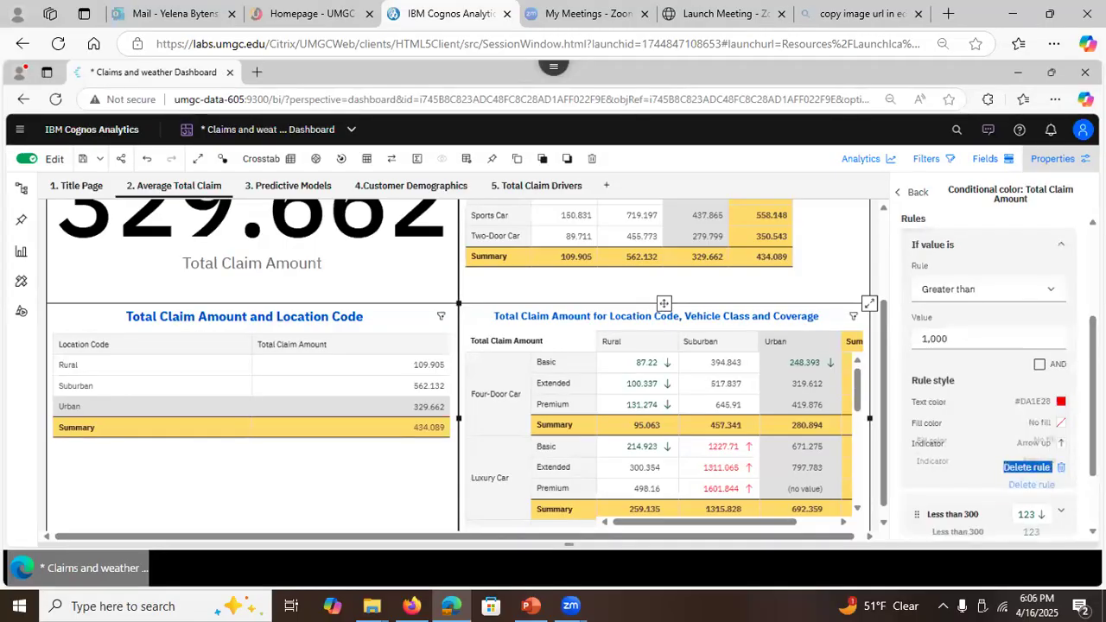
scroll(1015, 515, "down", 1)
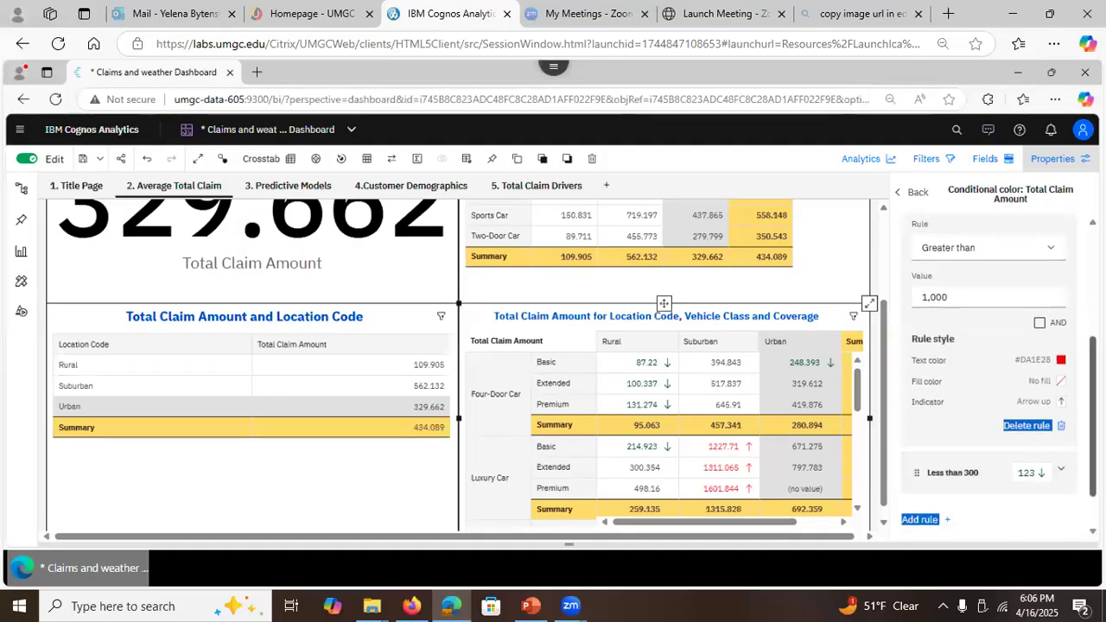
scroll(993, 380, "up", 5)
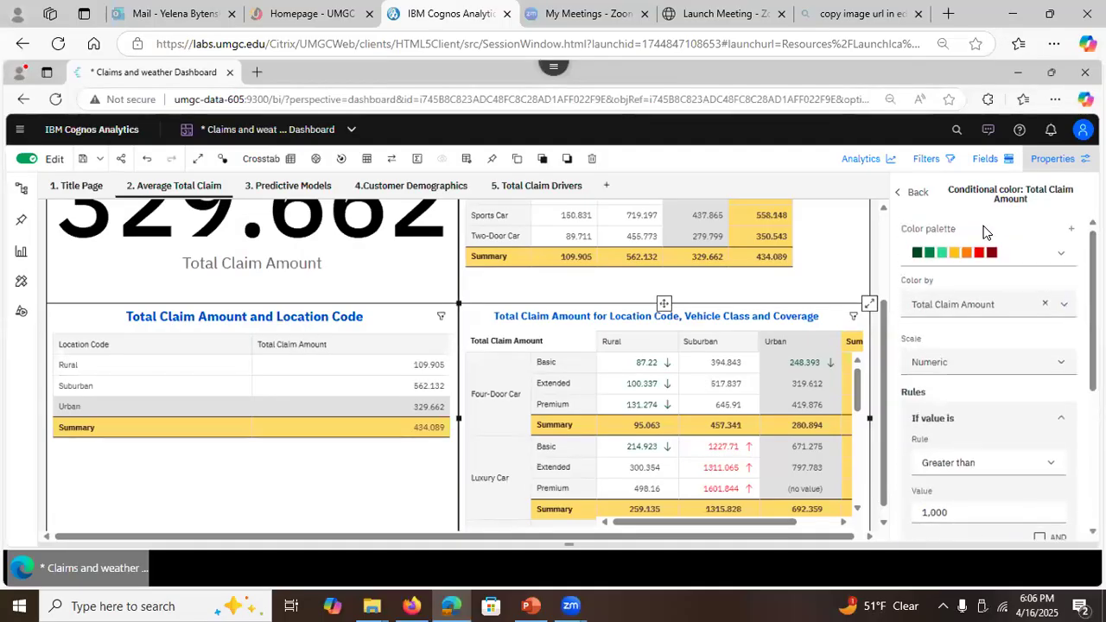
left_click(910, 195)
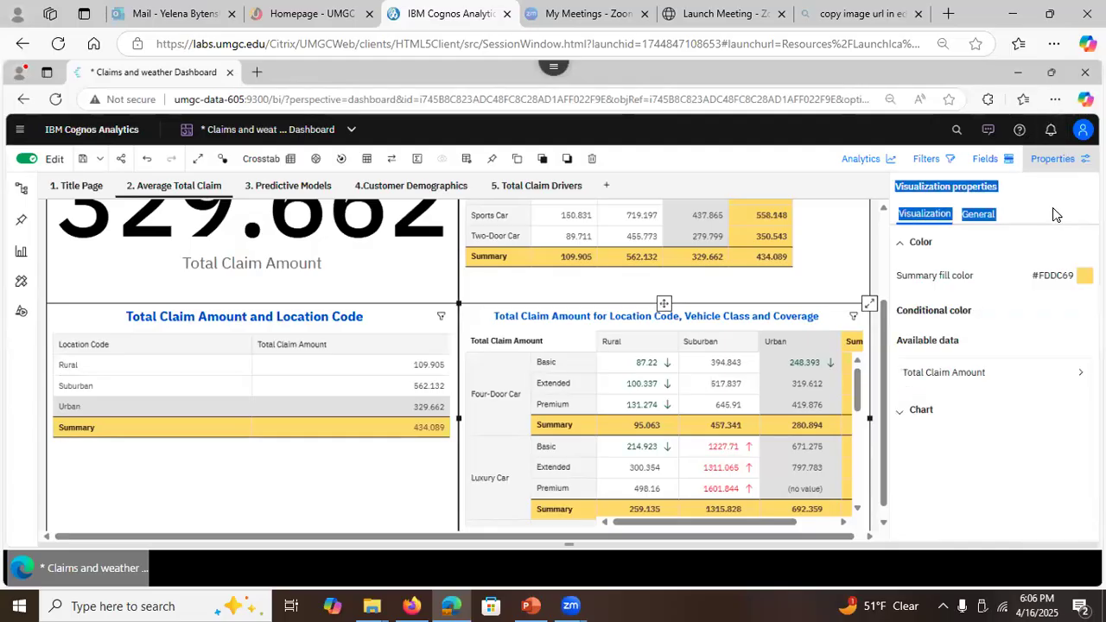
Step: Hide the crosstab's visualization properties, switch to the PowerPoint presentation and go through slide 13, Tabbed Dashboard Interface, to slide 14
left_click(1057, 159)
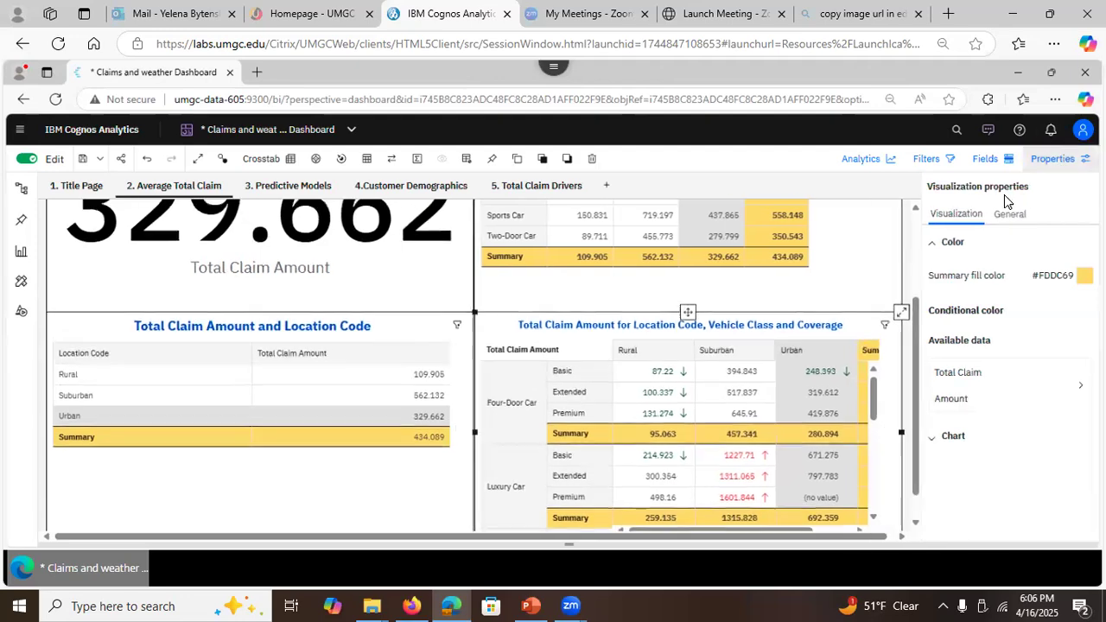
scroll(561, 363, "up", 1)
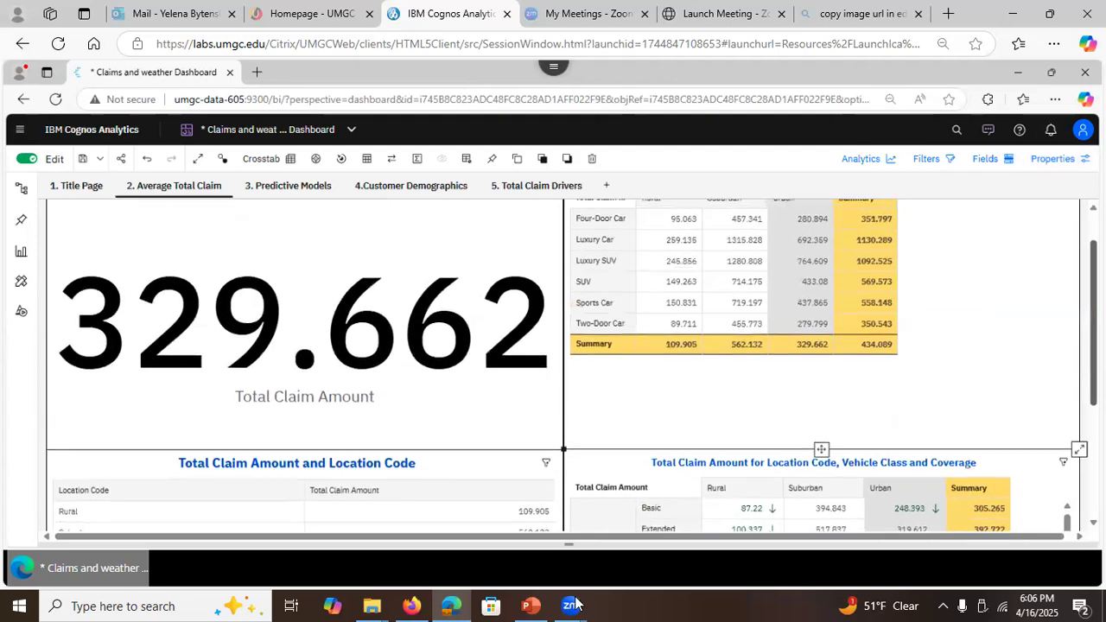
left_click(530, 605)
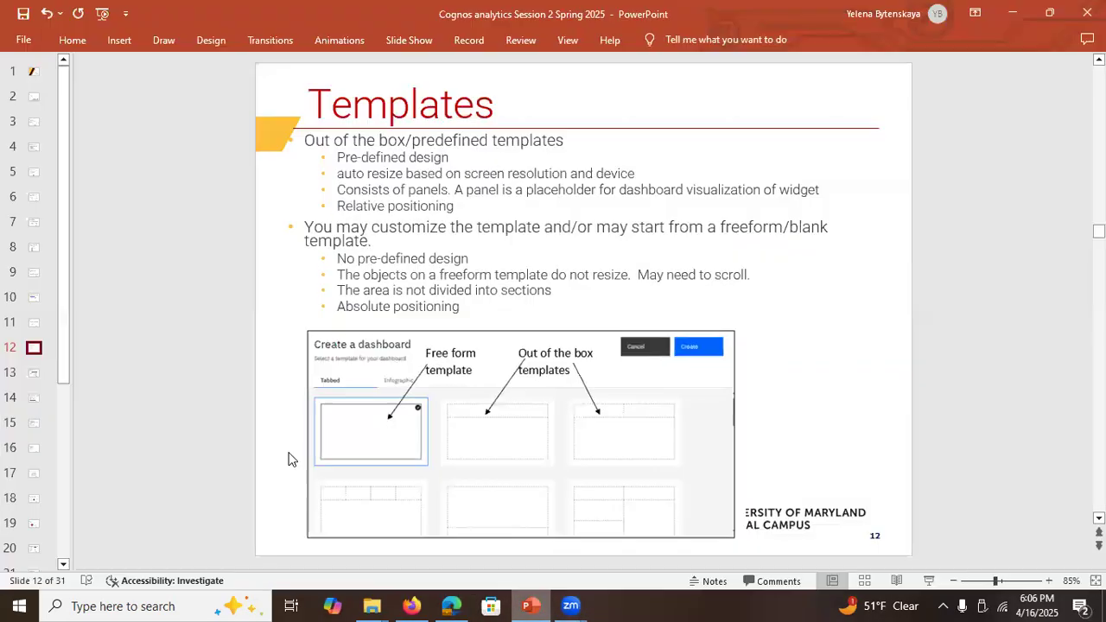
left_click(34, 374)
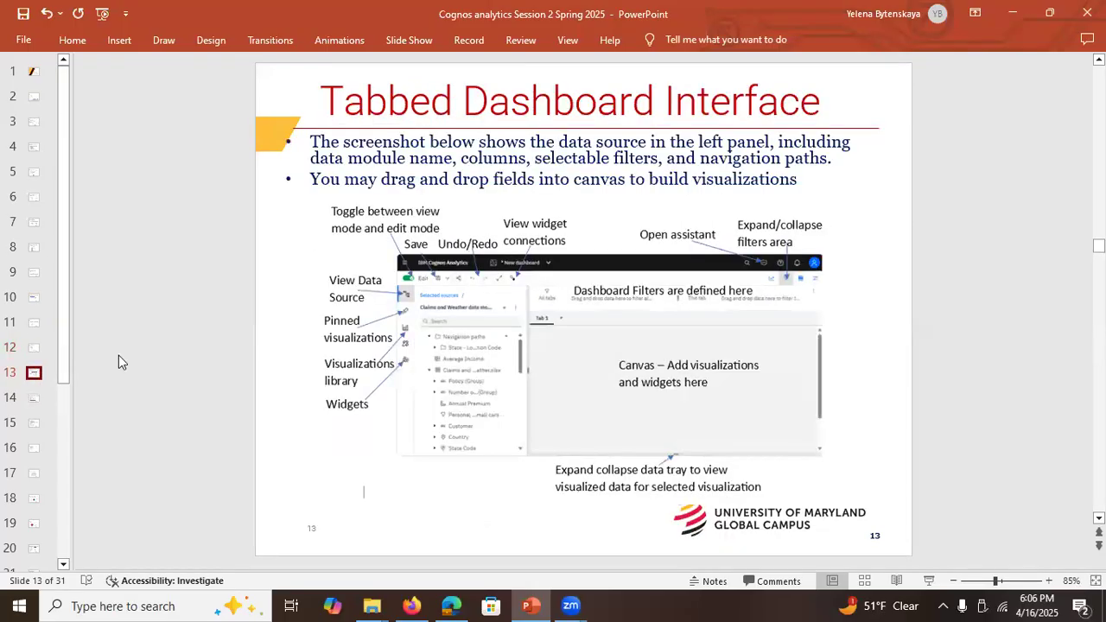
left_click(35, 400)
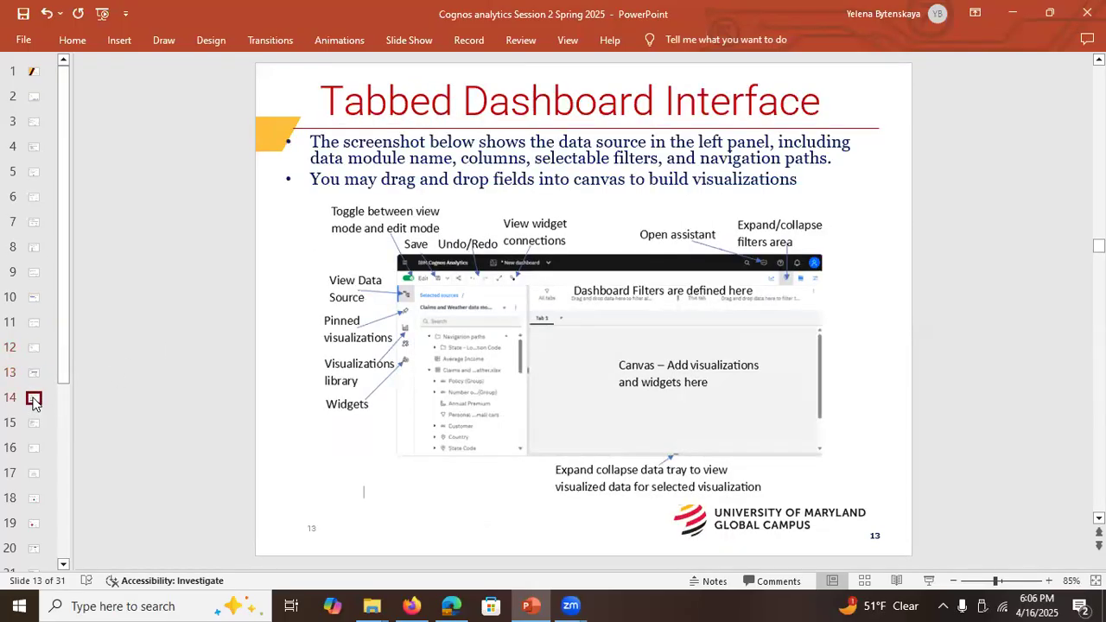
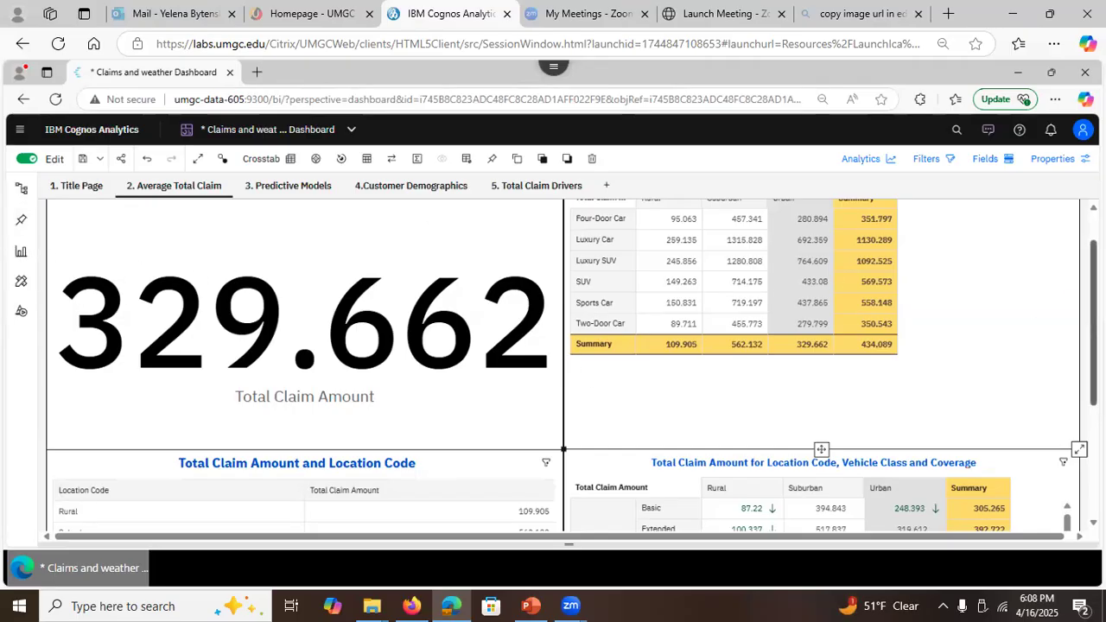
Step: Deselect the crosstab on the Average Total Claim page in Cognos Analytics, look over the page and save the dashboard
left_click(1085, 337)
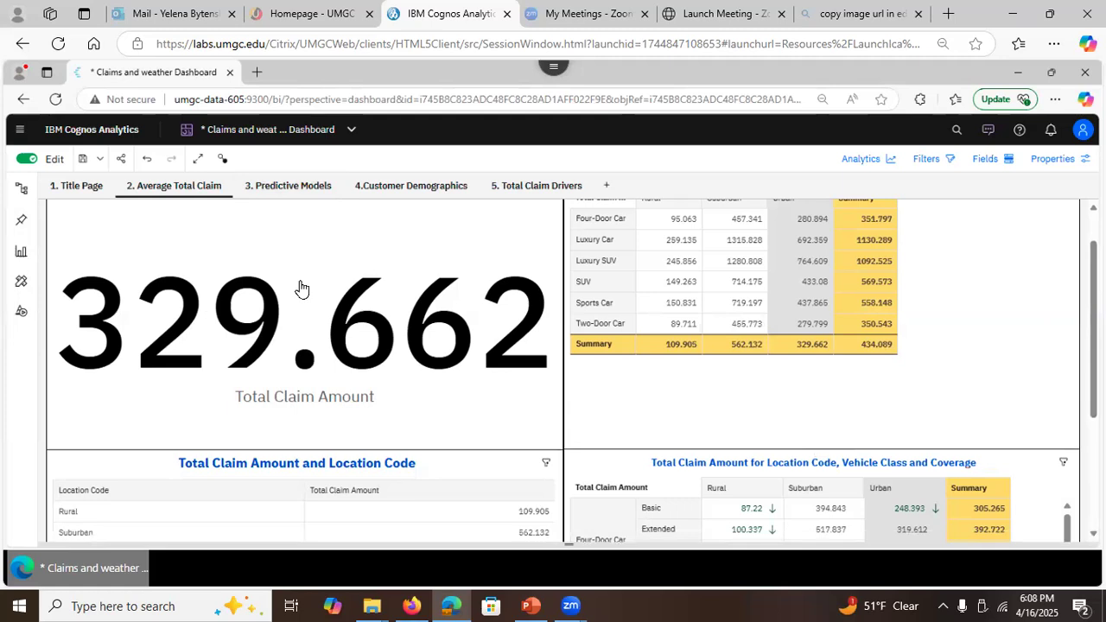
mouse_move(300, 288)
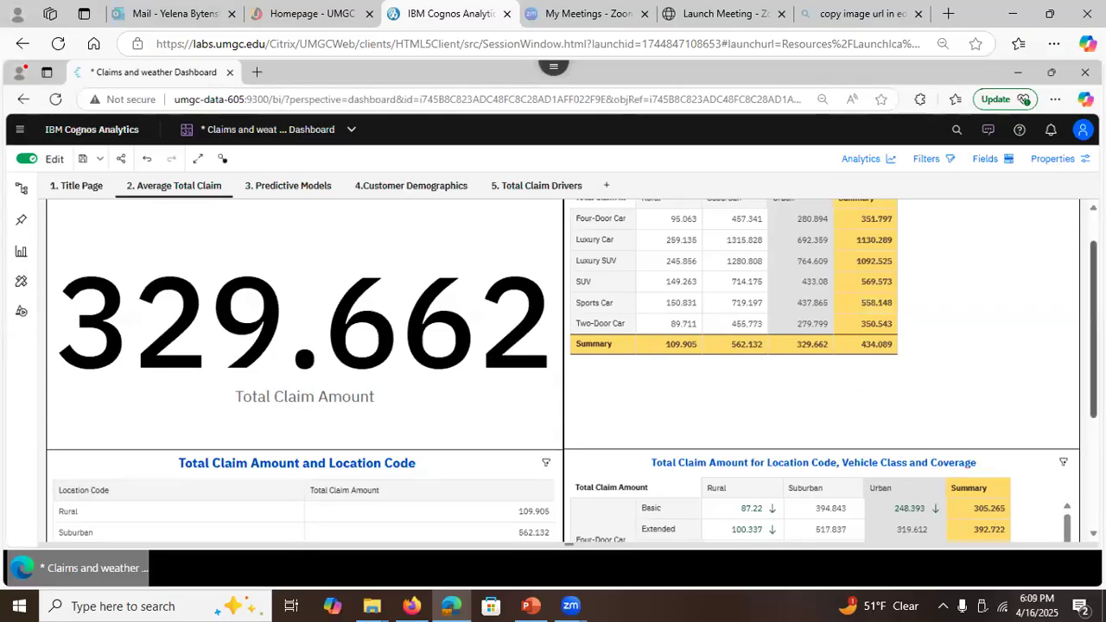
scroll(563, 372, "down", 3)
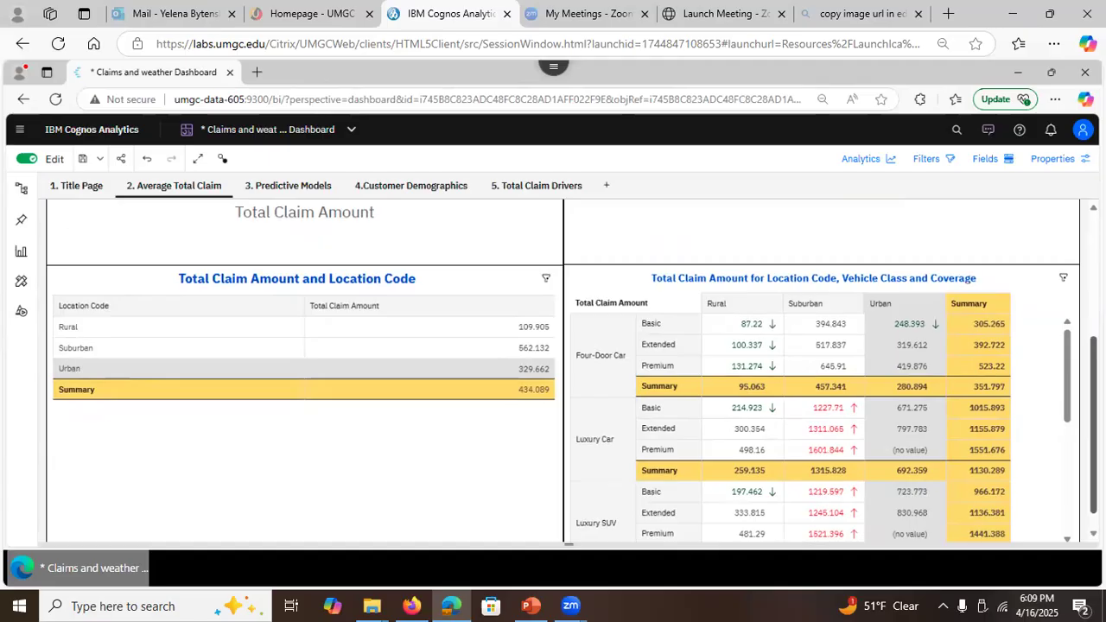
scroll(562, 371, "up", 5)
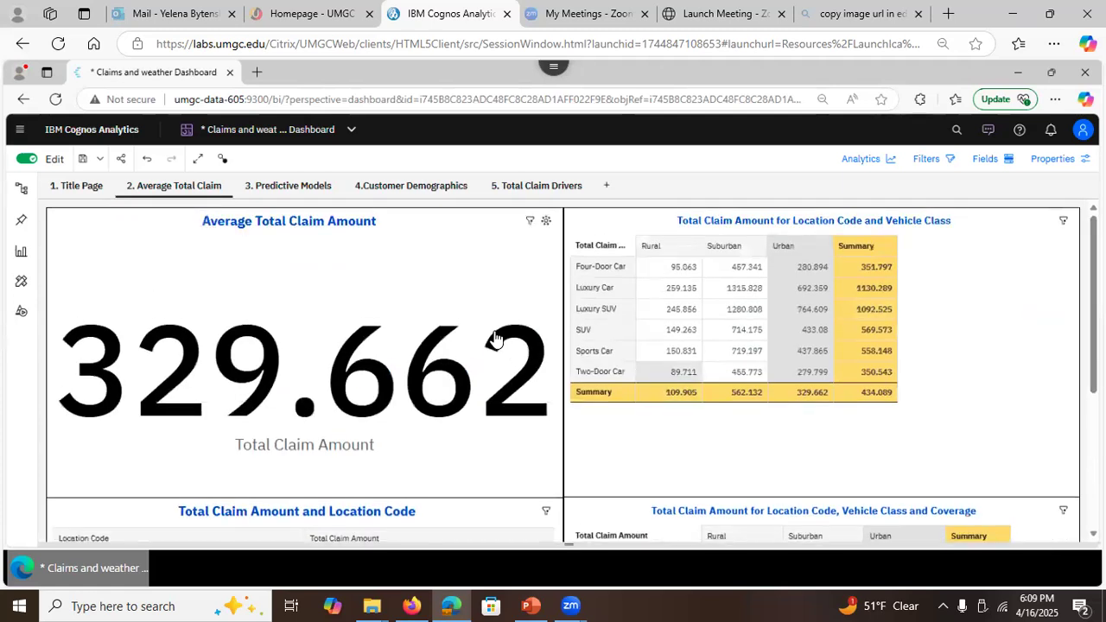
left_click(83, 162)
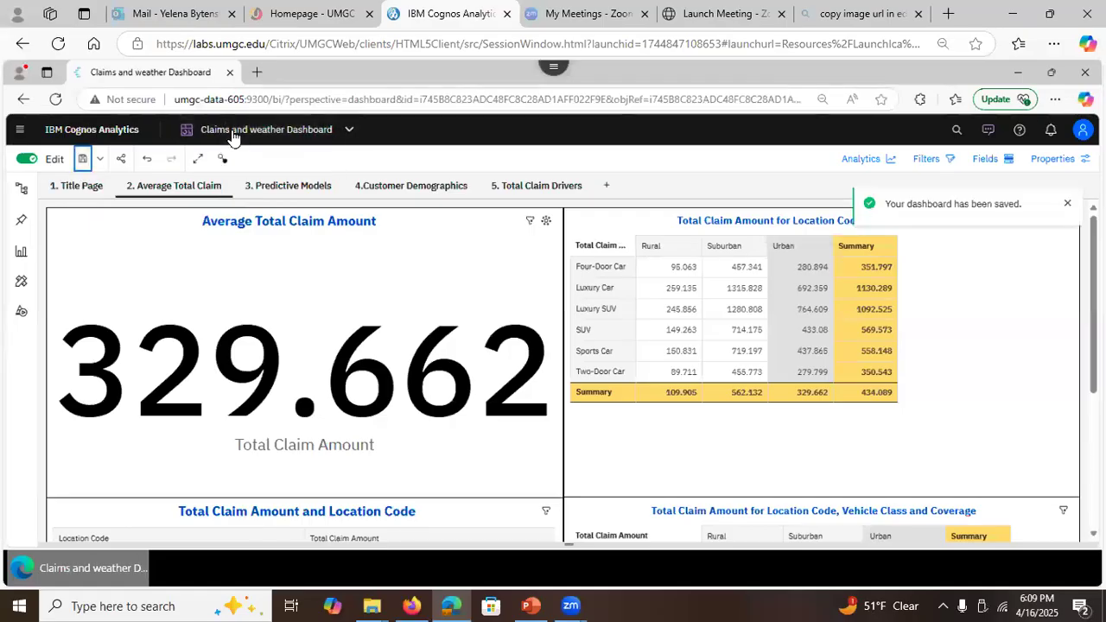
Step: Return to the Title Page and start saving the dashboard as a story with the Slideshow template
left_click(56, 189)
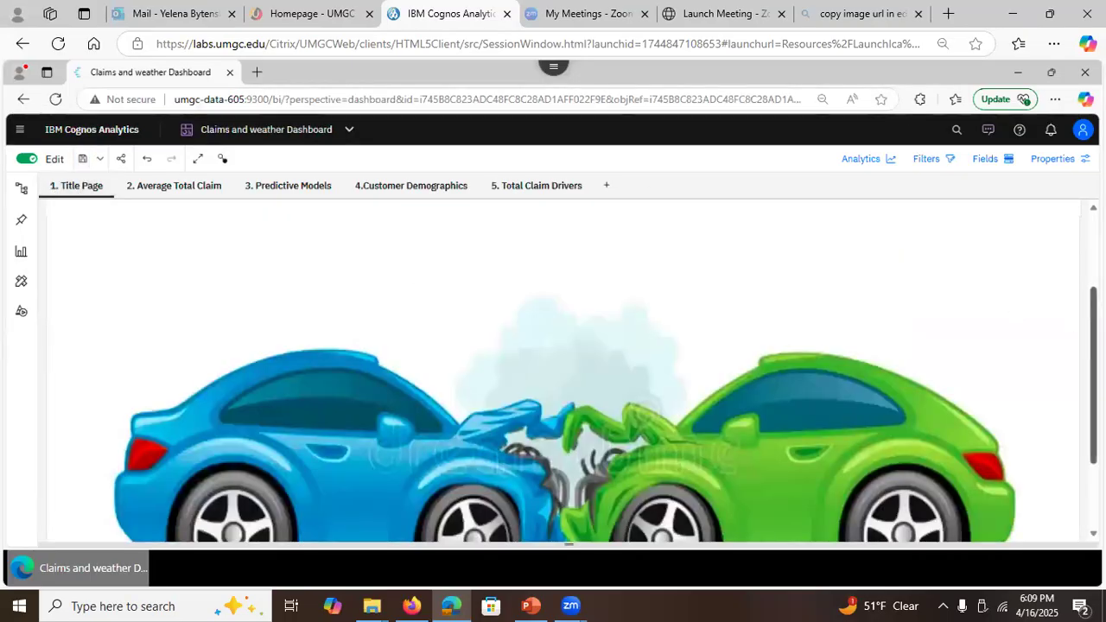
scroll(718, 239, "up", 3)
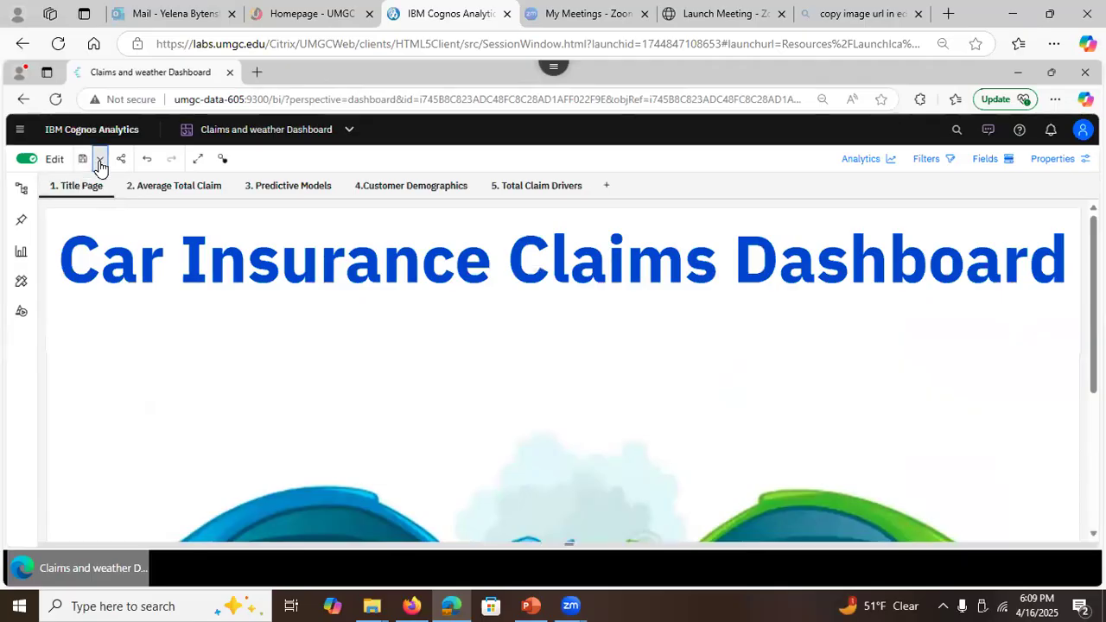
left_click(98, 161)
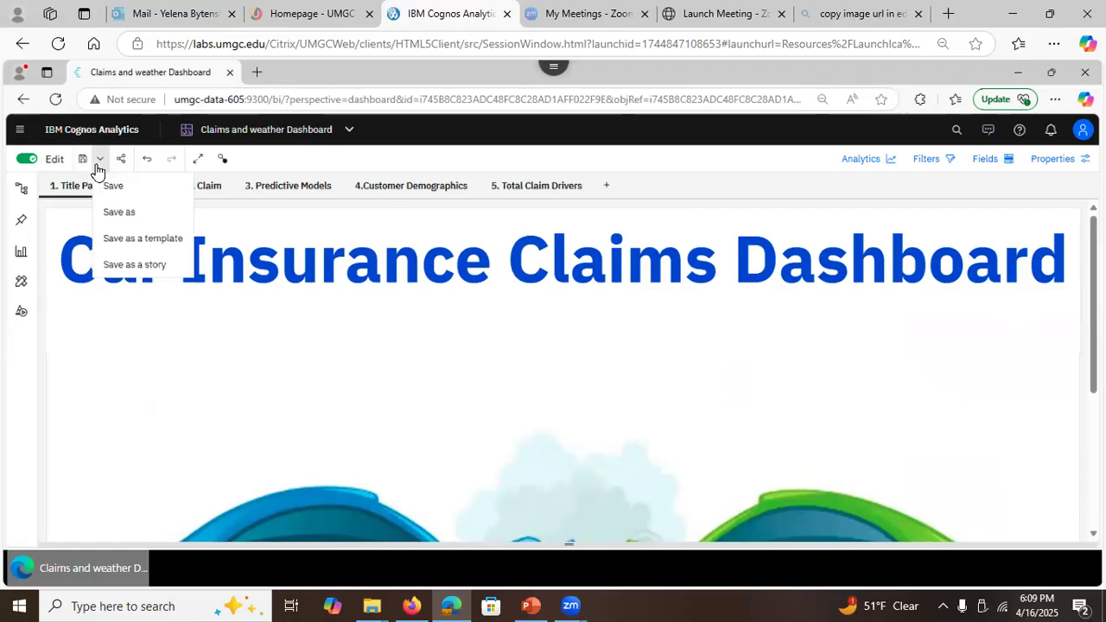
left_click(131, 266)
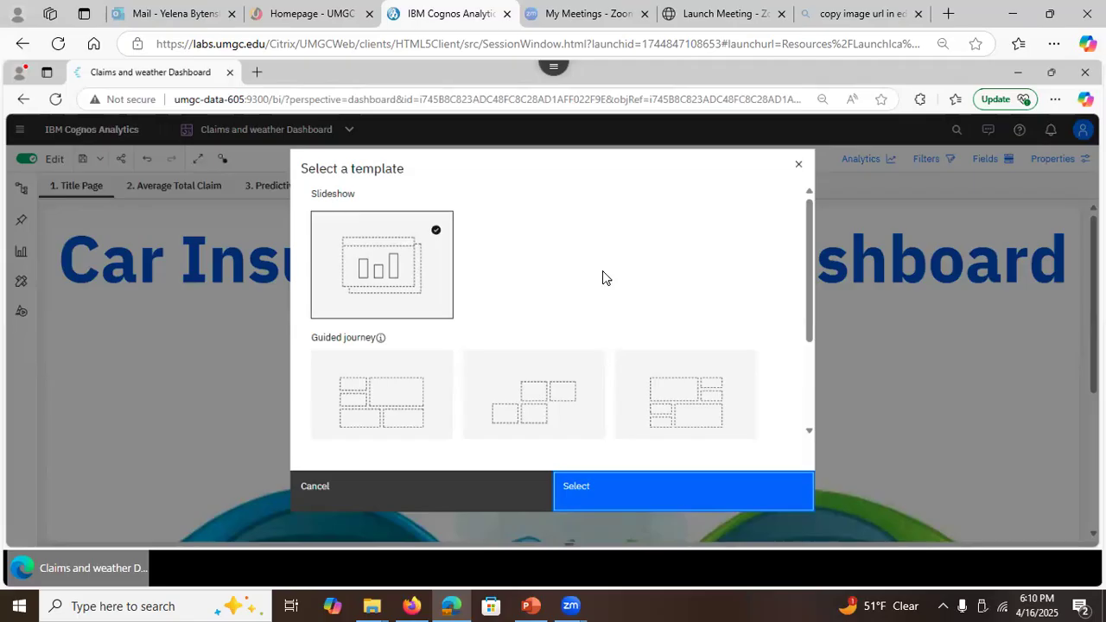
left_click(406, 274)
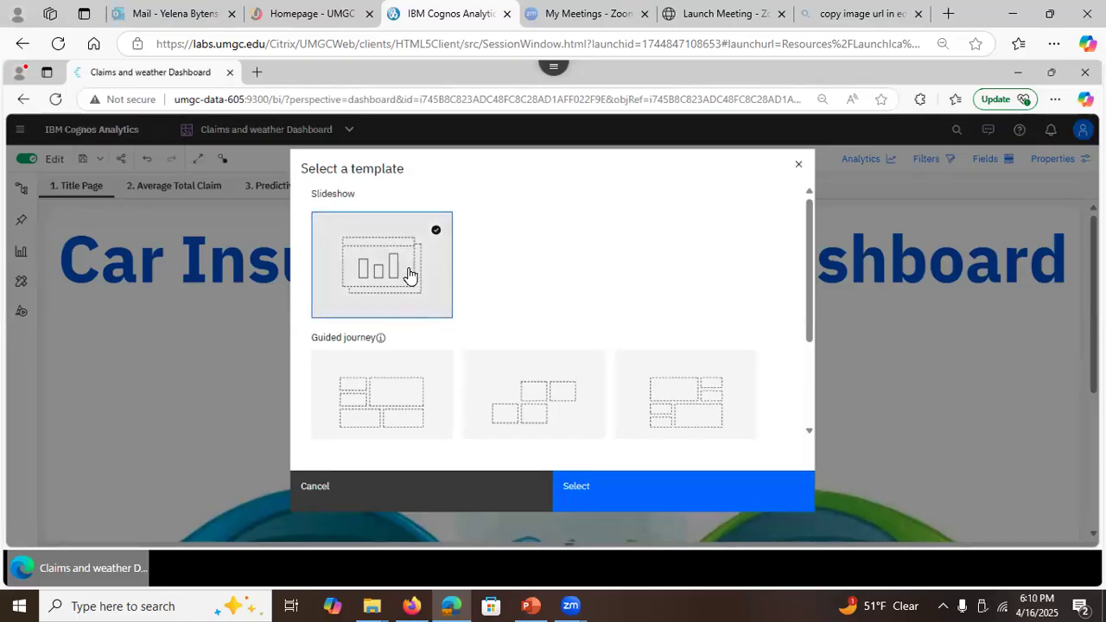
left_click(641, 494)
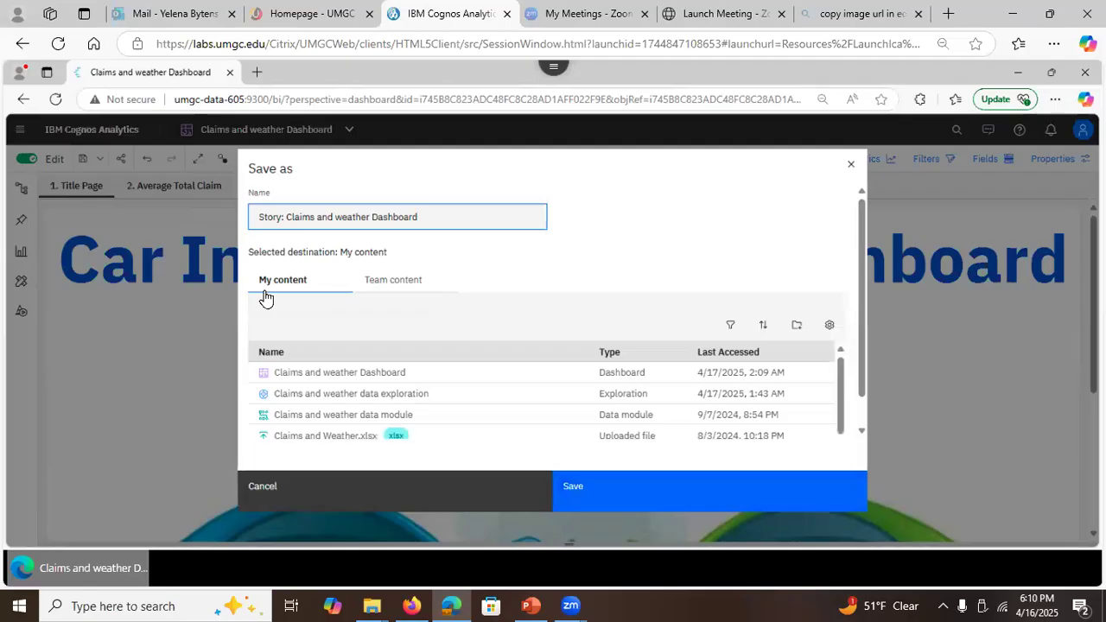
Step: Save the story in My content under the name Story: Claims and weather Dashboard
left_click(288, 218)
key("BackSpace")
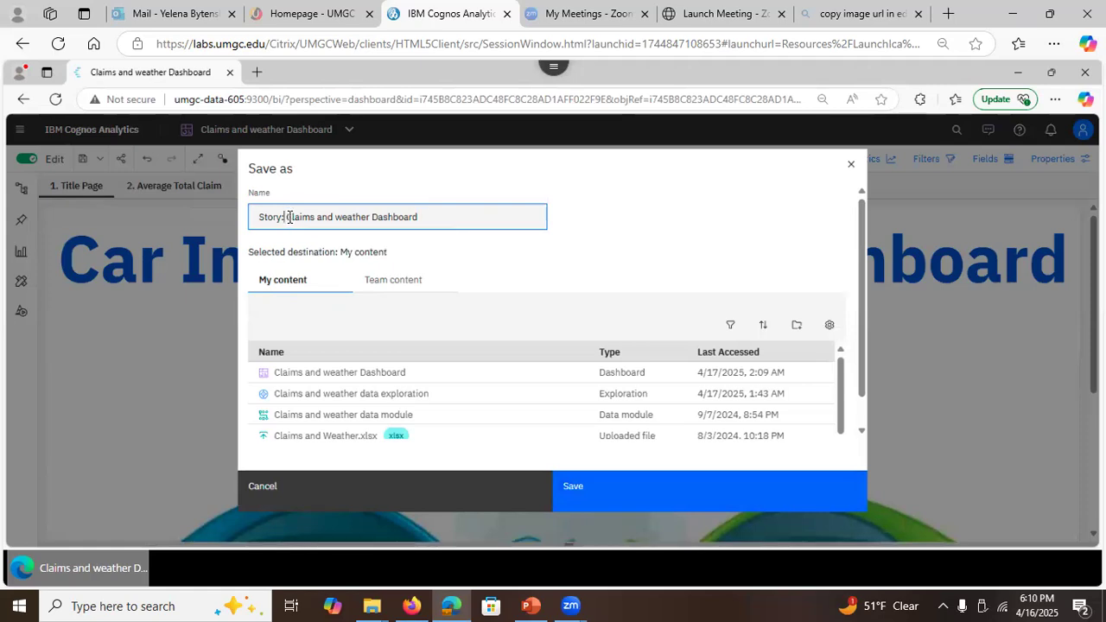
left_click_drag(244, 215, 285, 218)
left_click(494, 282)
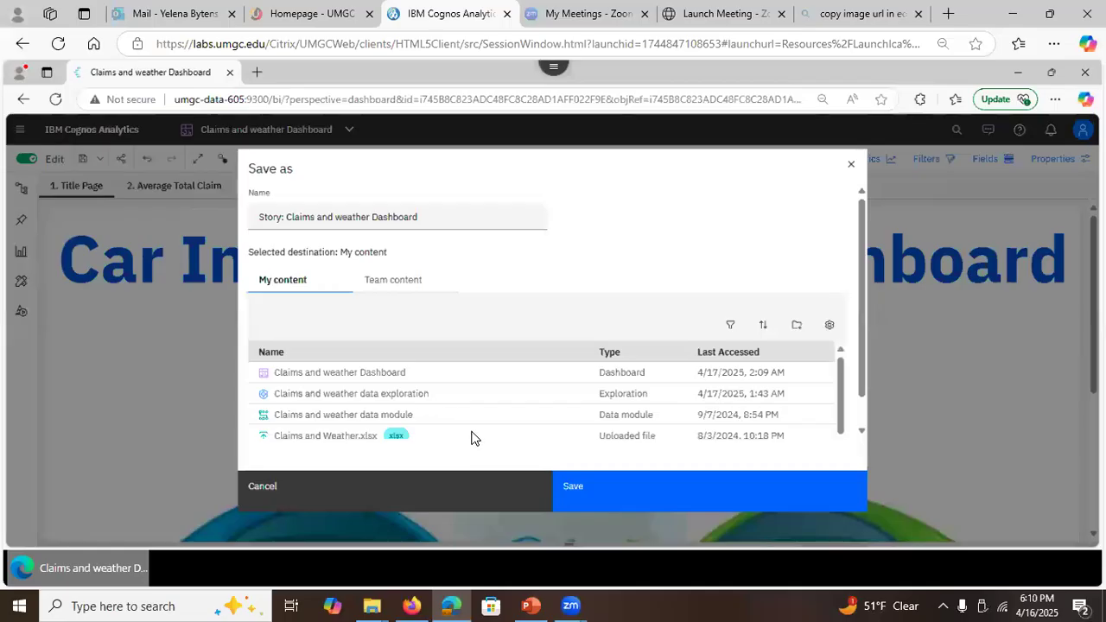
left_click(637, 493)
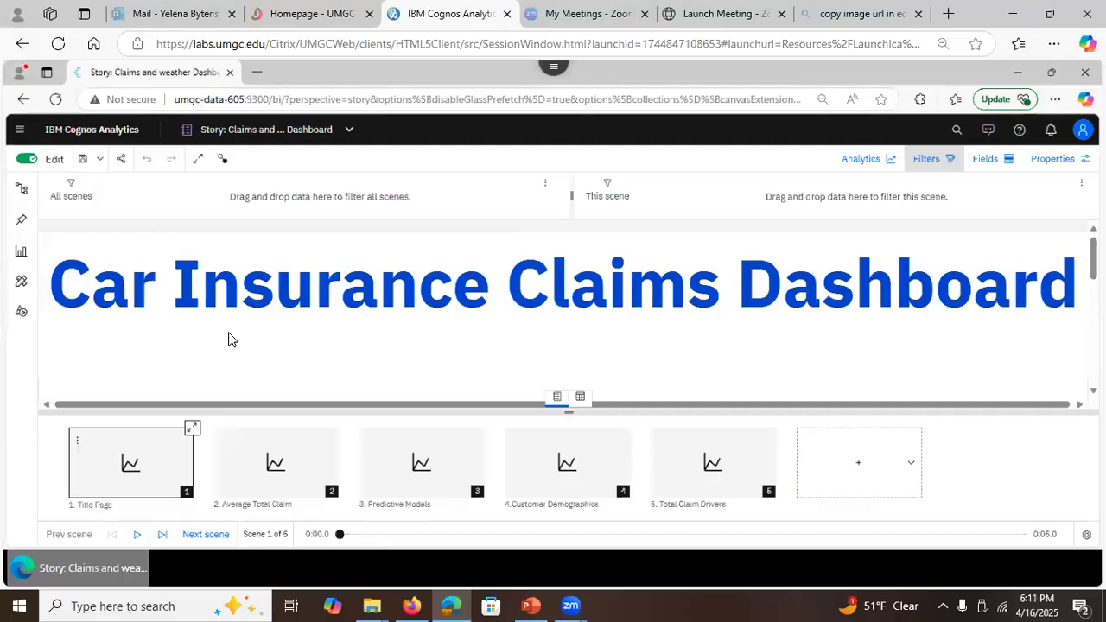
Step: Switch the story to view mode, play its Title Page scene and return to edit mode
left_click(26, 159)
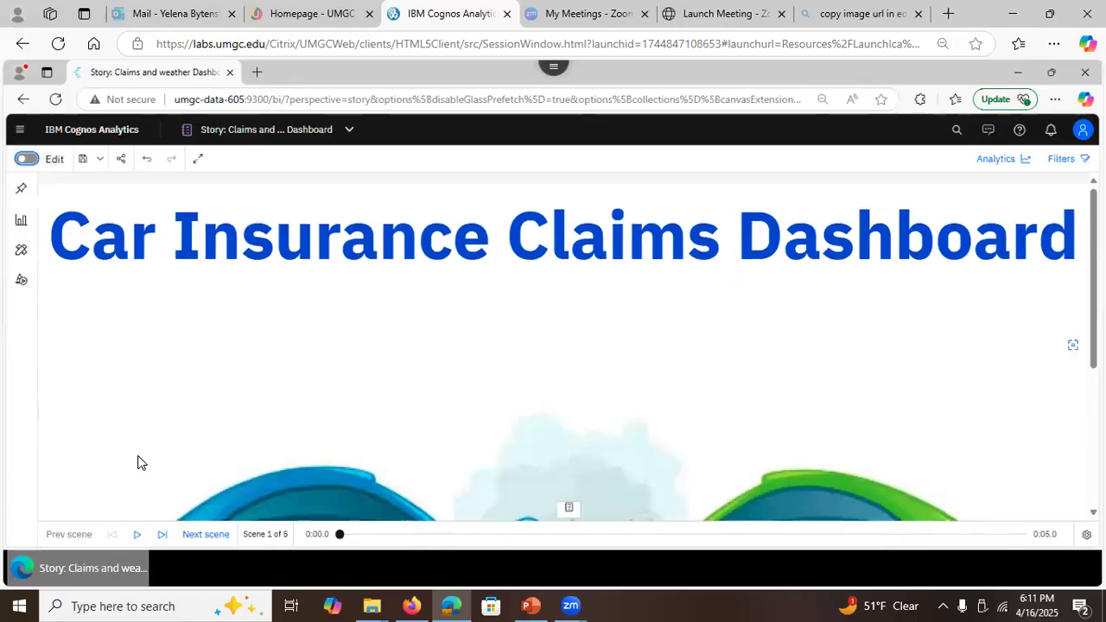
left_click(137, 538)
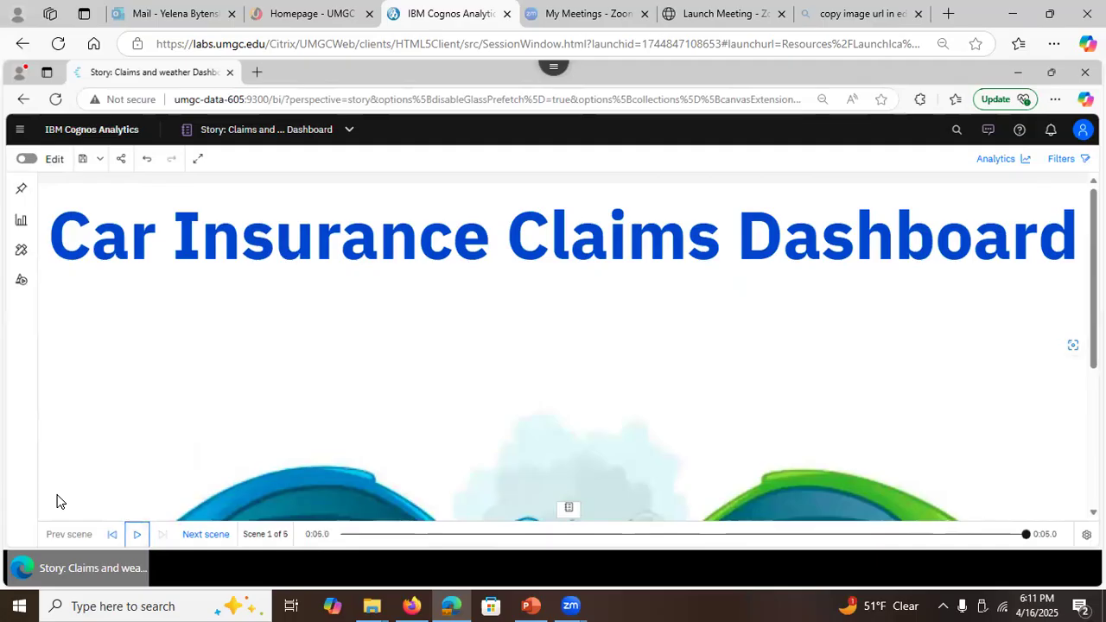
left_click(137, 535)
left_click(24, 162)
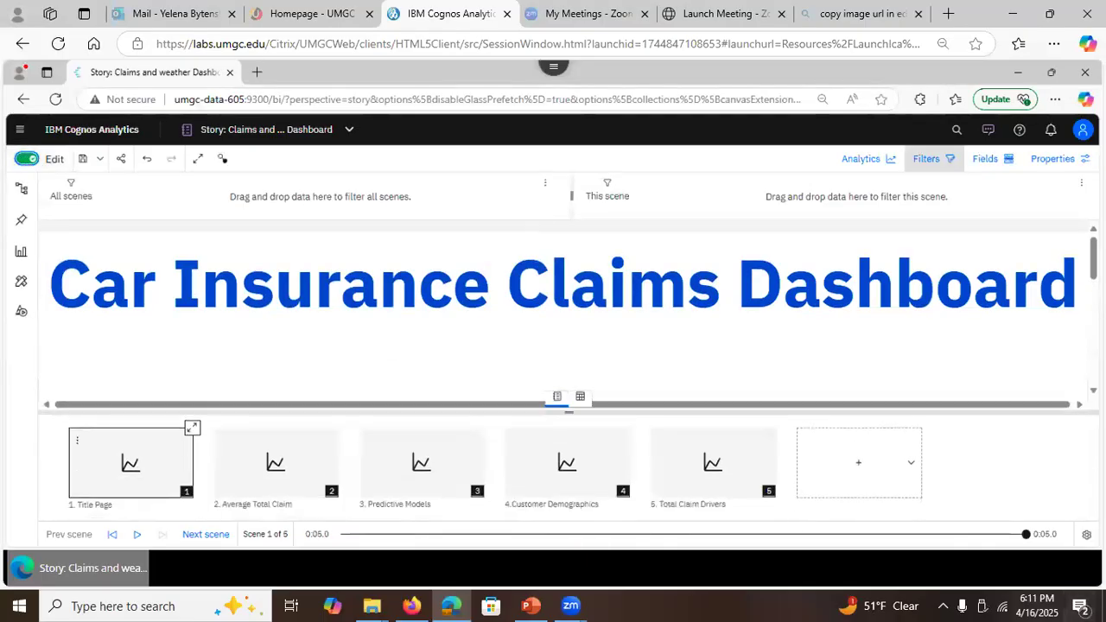
Step: Turn on Play all scenes in the story's playback settings, watch the story in view mode and return to edit mode
left_click(1086, 533)
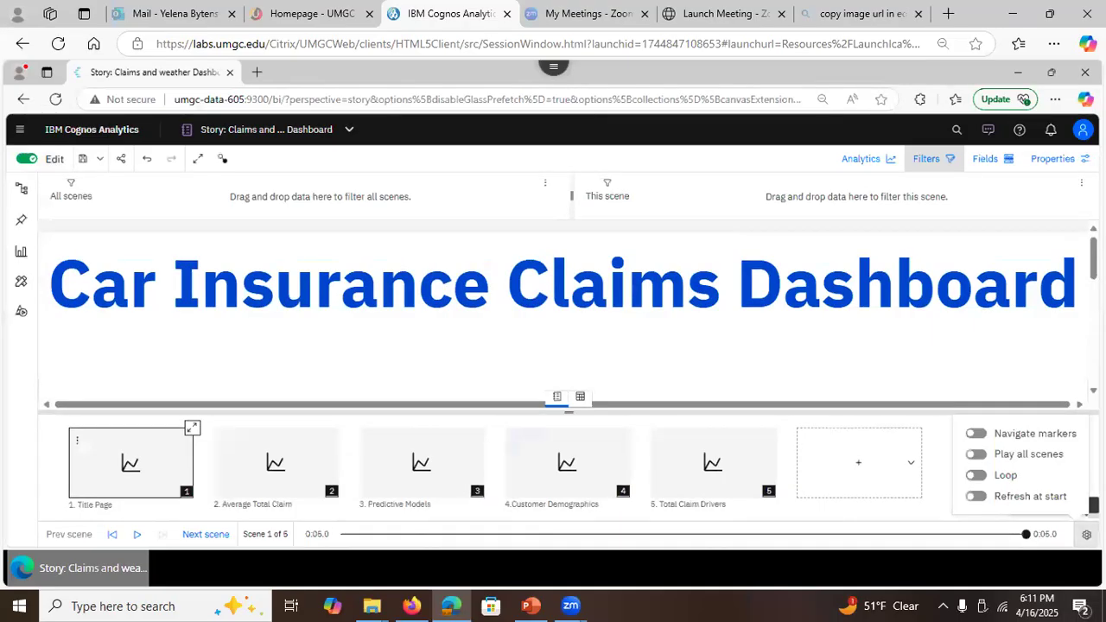
left_click(976, 453)
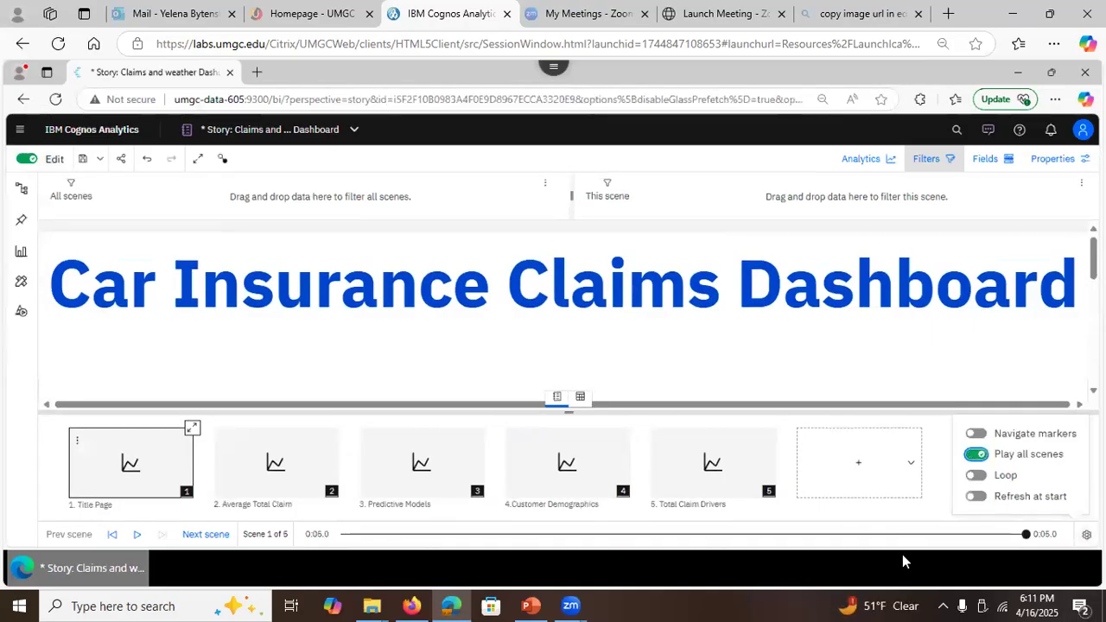
left_click(870, 362)
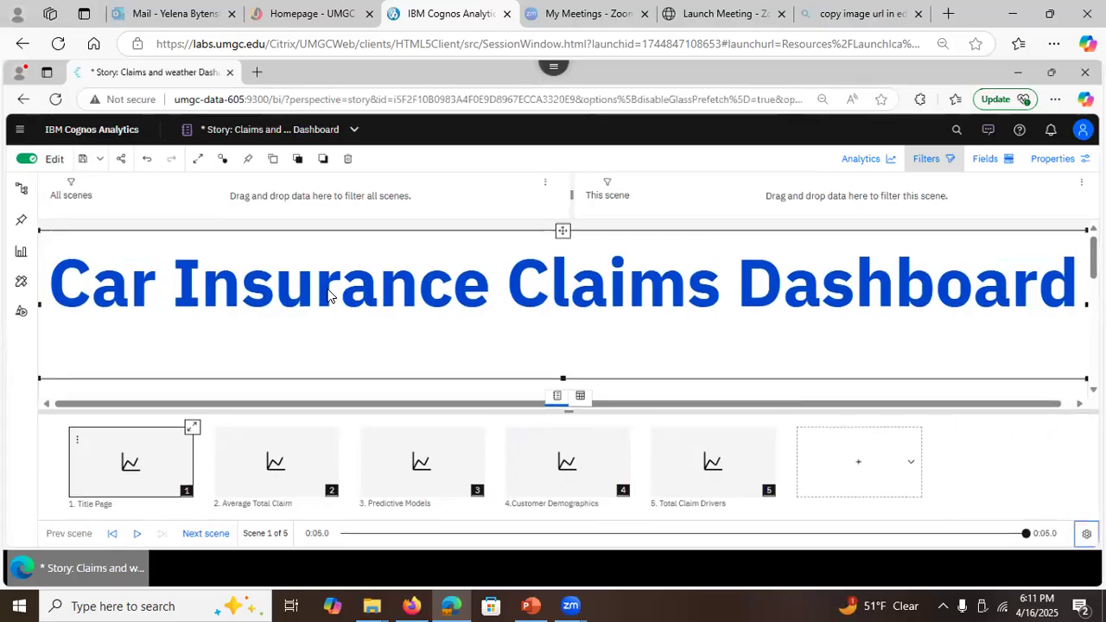
left_click(35, 162)
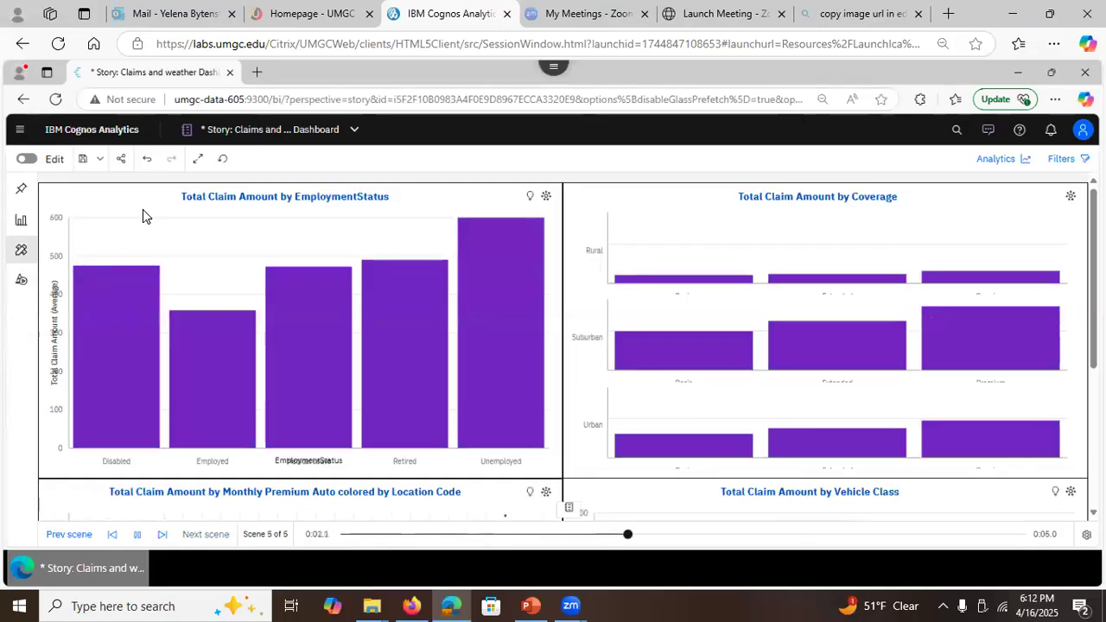
left_click(29, 161)
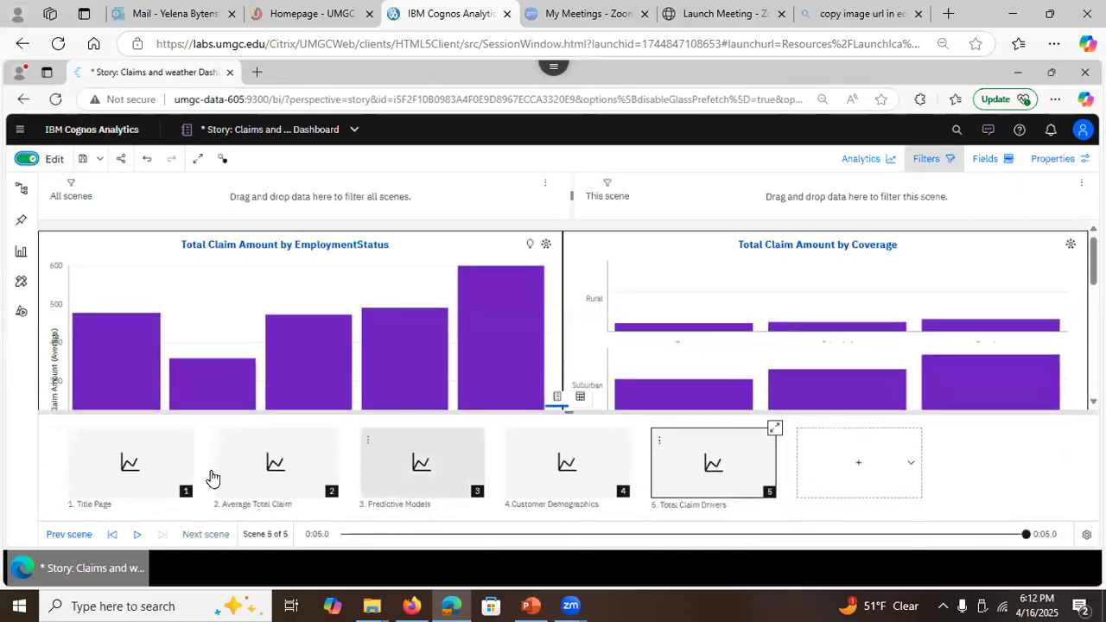
Step: Open the timeline of the Average Total Claim scene and extend the Average Total Claim Amount summary value to 0:06
left_click(289, 483)
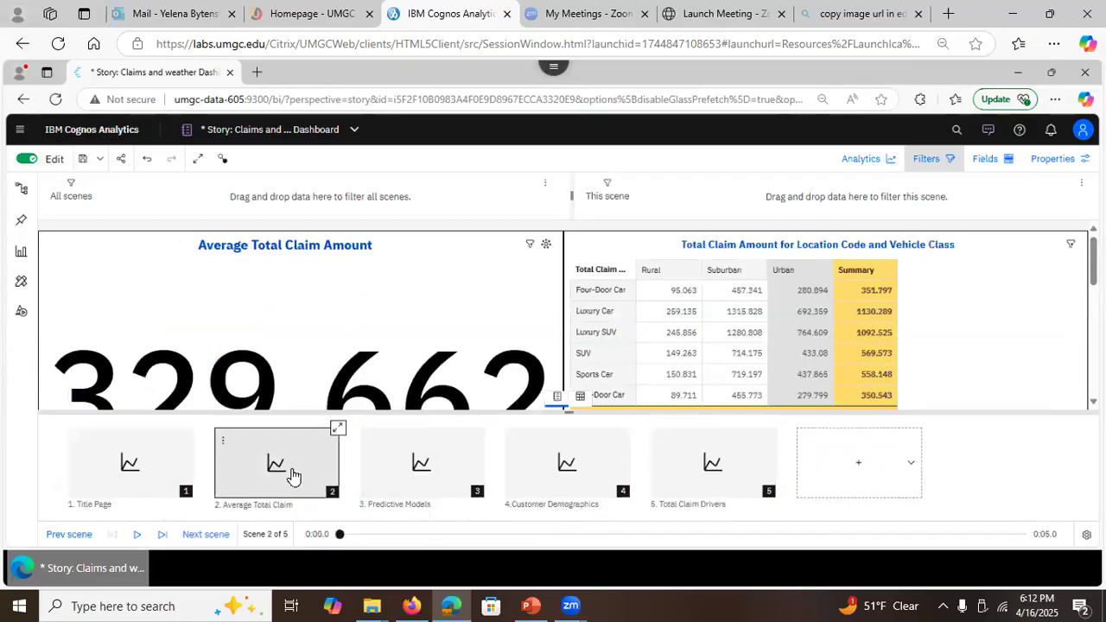
left_click(337, 429)
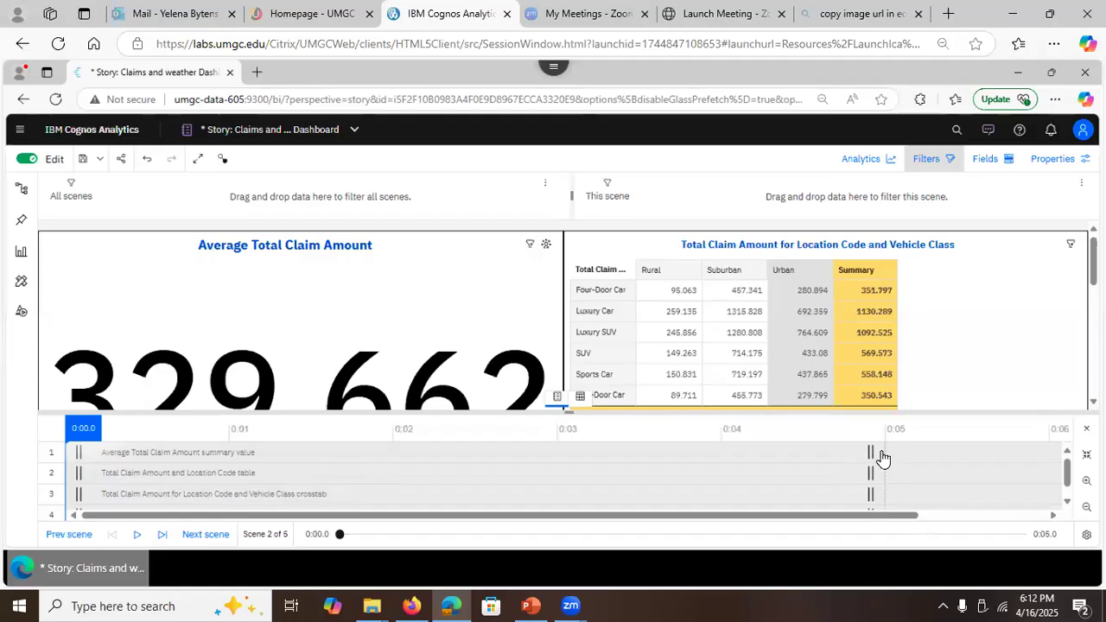
left_click_drag(881, 456, 906, 455)
left_click_drag(1012, 456, 1038, 464)
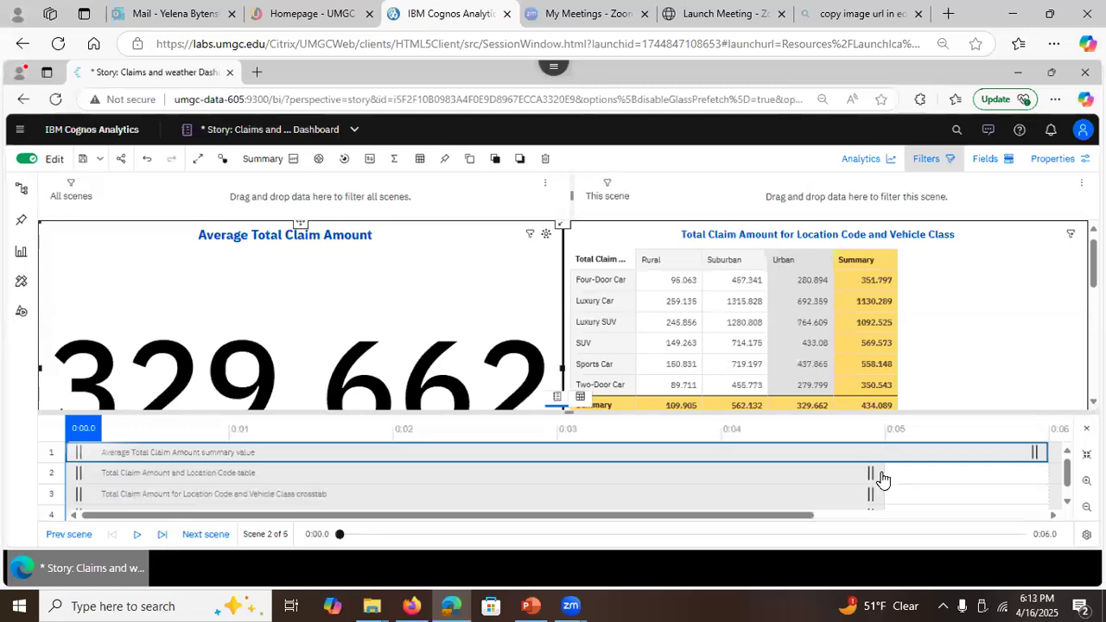
Step: Extend the Total Claim Amount and Location Code table to about 6.4 seconds and the Location Code and Vehicle Class crosstab to about 6.1 seconds
left_click_drag(871, 472, 1066, 474)
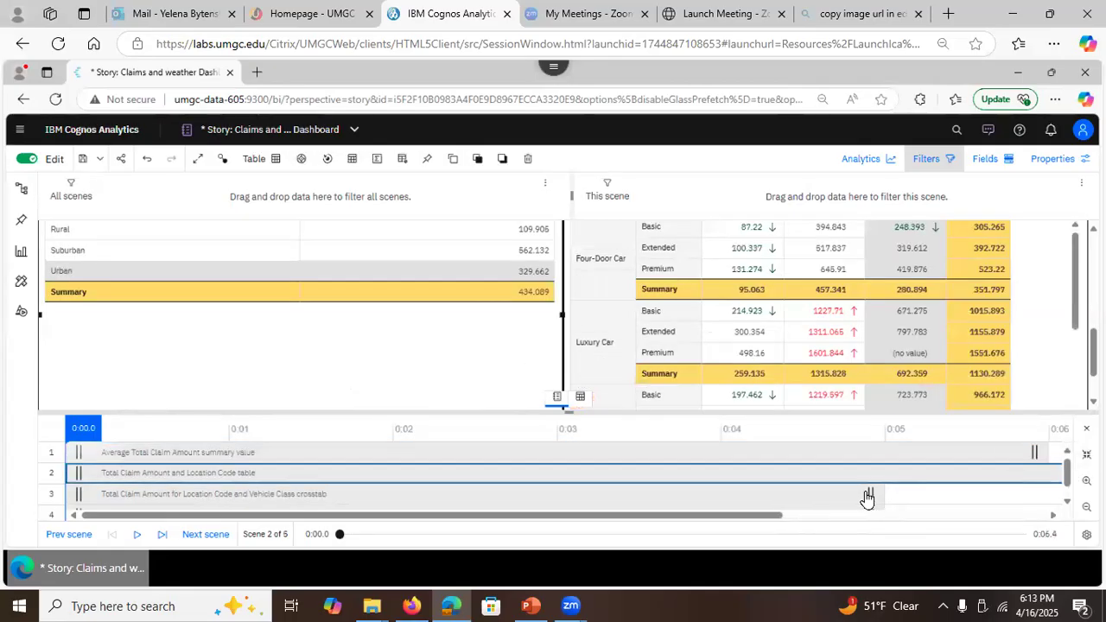
left_click_drag(989, 507, 1062, 494)
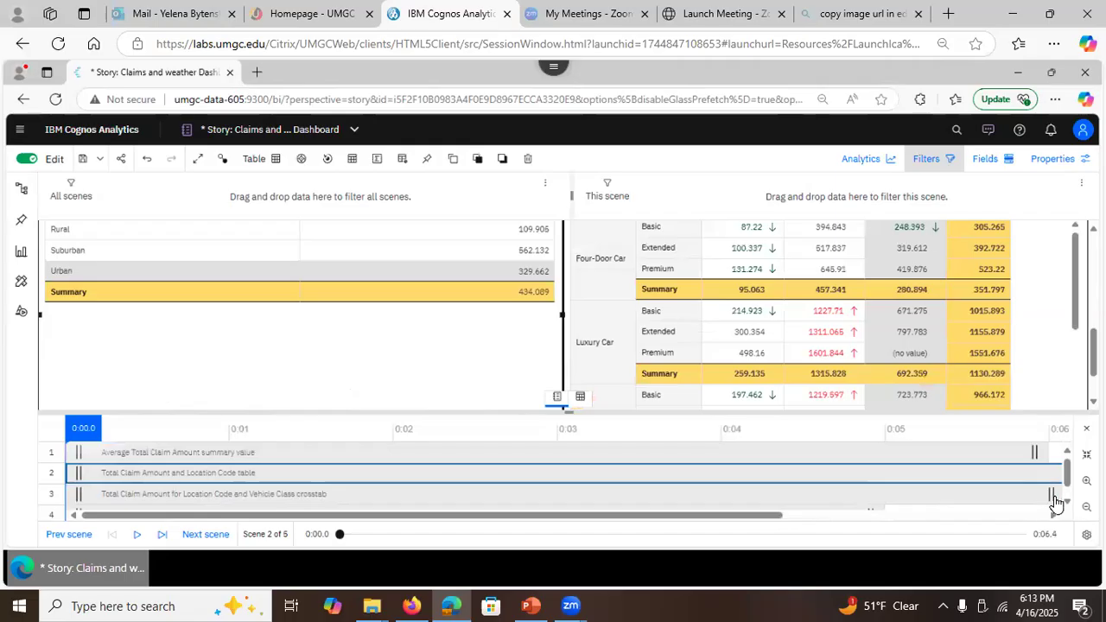
left_click(1064, 487)
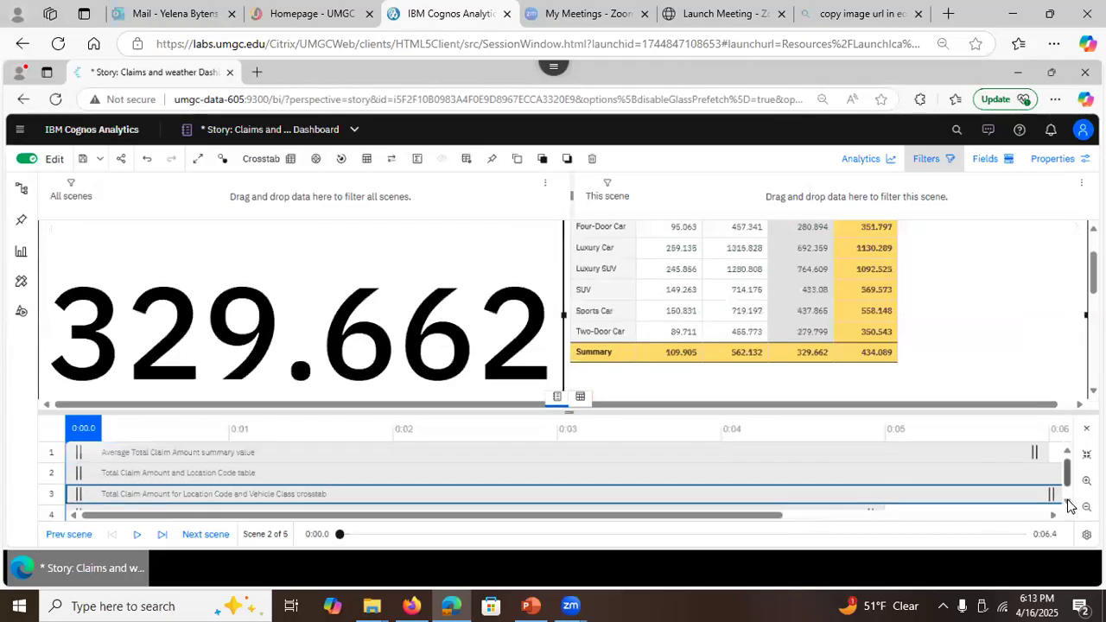
Step: Extend both Vehicle Class crosstabs and the Average Total Claim Amount summary value to the scene's end at about 6.4 seconds
left_click(1068, 502)
left_click_drag(780, 516, 881, 523)
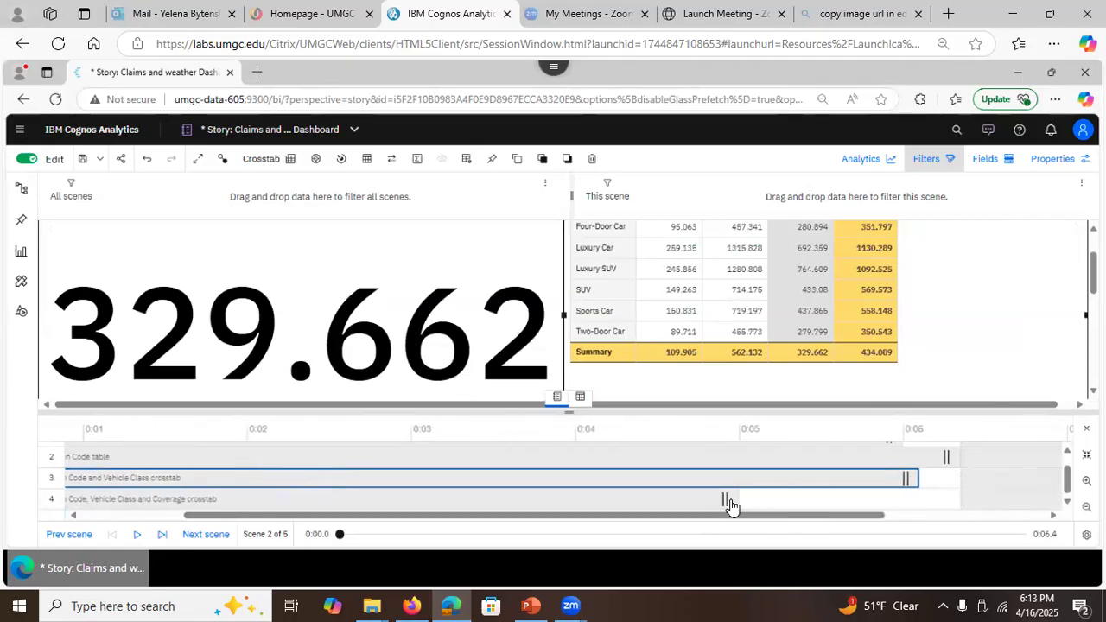
mouse_move(871, 508)
left_mouse_down()
mouse_move(959, 508)
mouse_move(908, 487)
mouse_move(947, 492)
left_mouse_up()
left_click(955, 490)
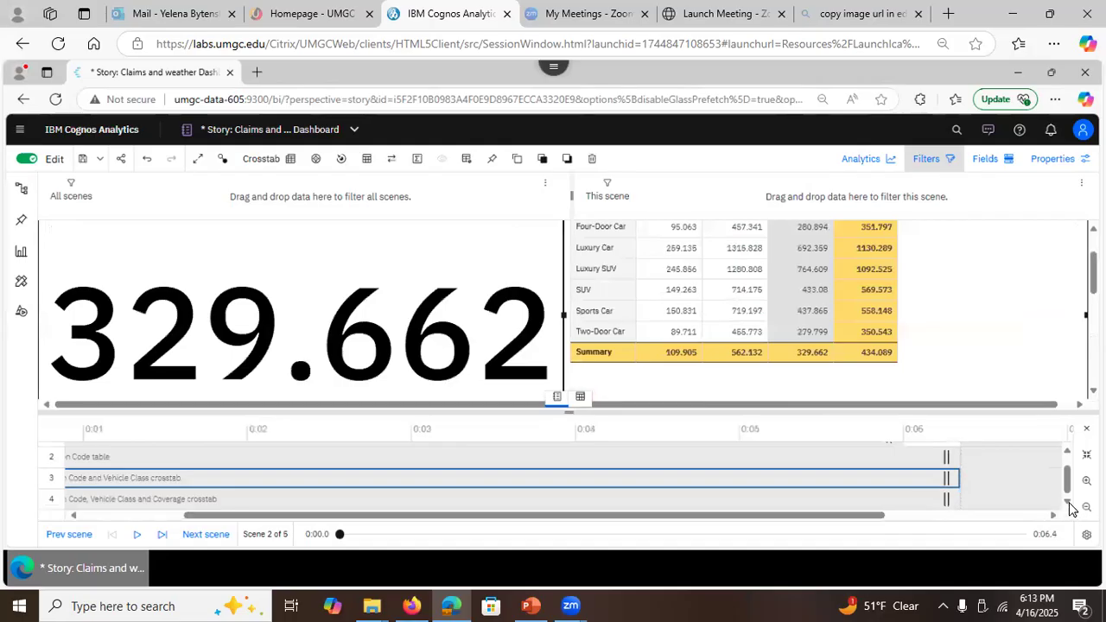
left_click(1067, 453)
left_click_drag(889, 455, 957, 458)
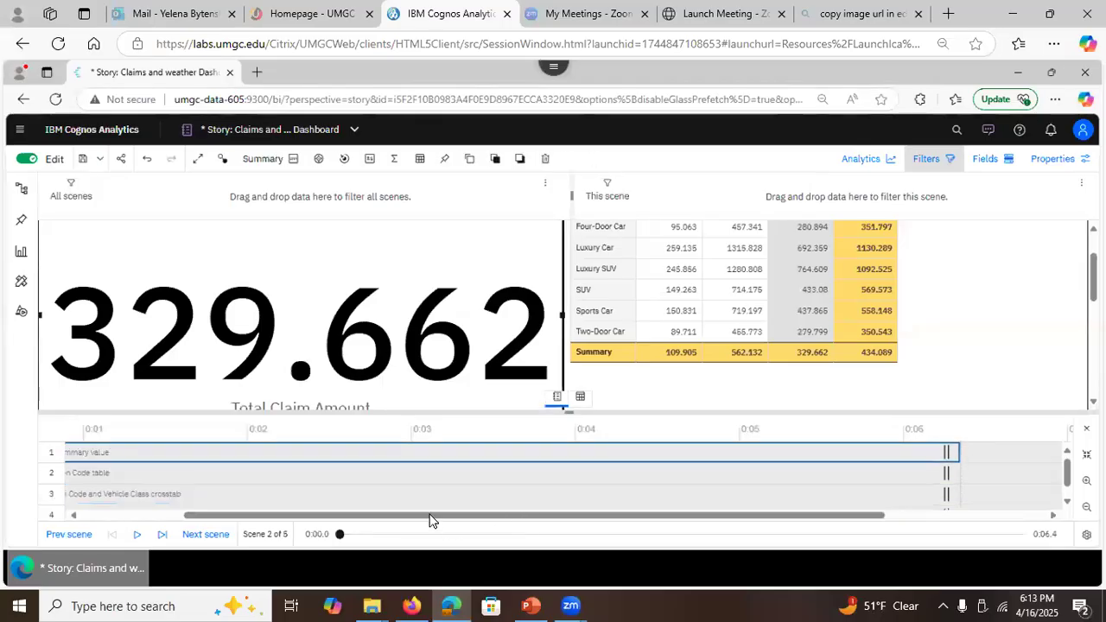
left_click_drag(424, 519, 94, 499)
Step: Delay the start of the Total Claim Amount and Location Code table to about 1.4 seconds on the scene's timeline
left_click(130, 432)
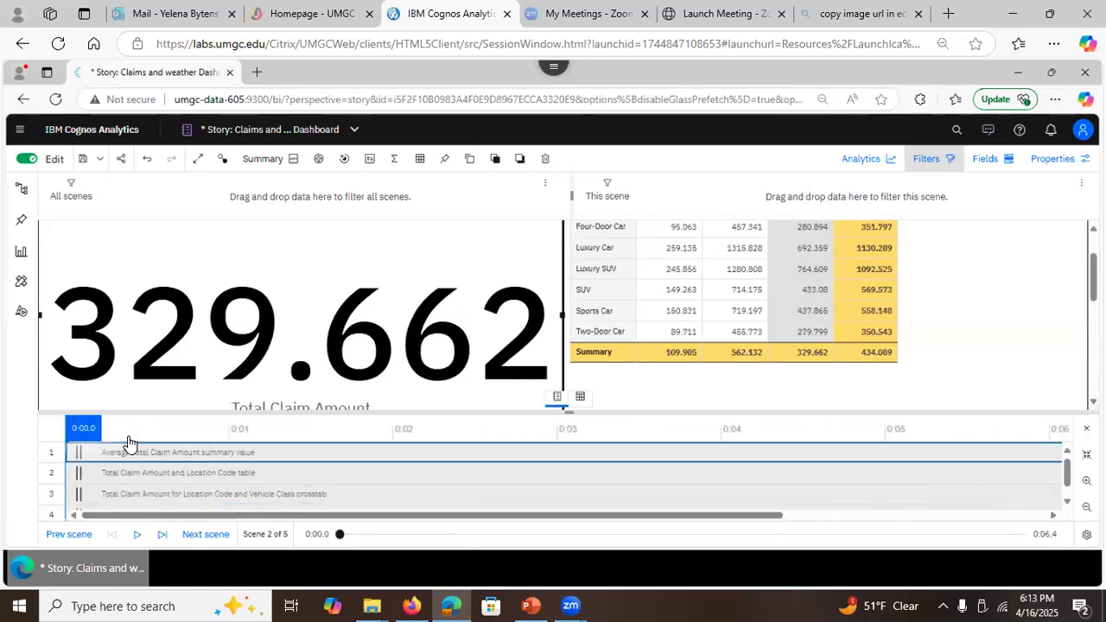
right_click(76, 476)
left_click_drag(73, 475, 343, 469)
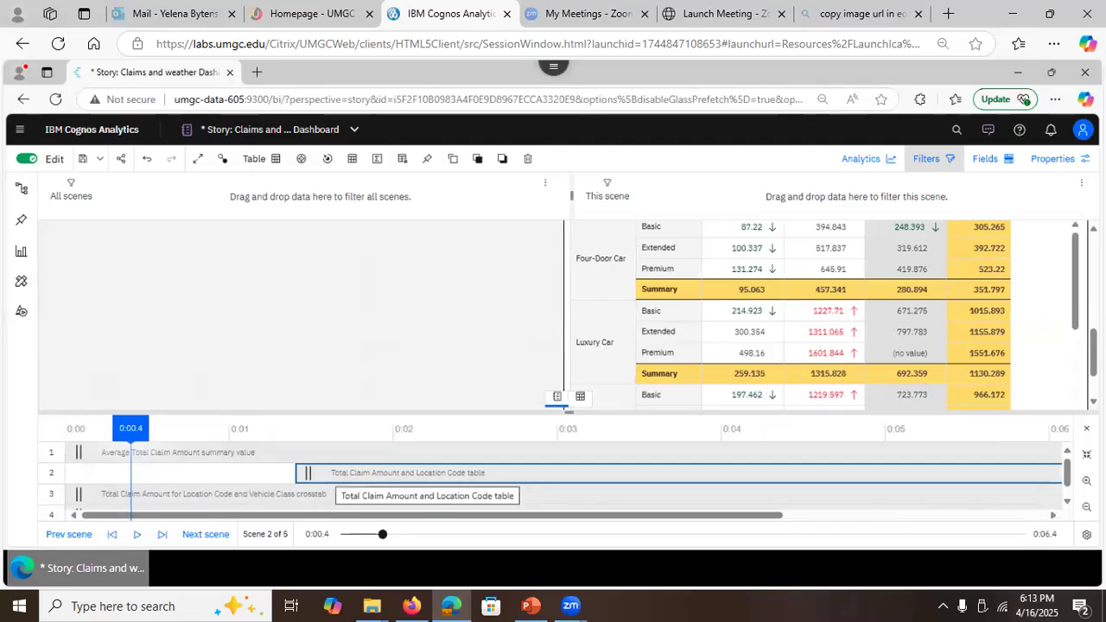
scroll(855, 404, "up", 2)
scroll(511, 346, "down", 1)
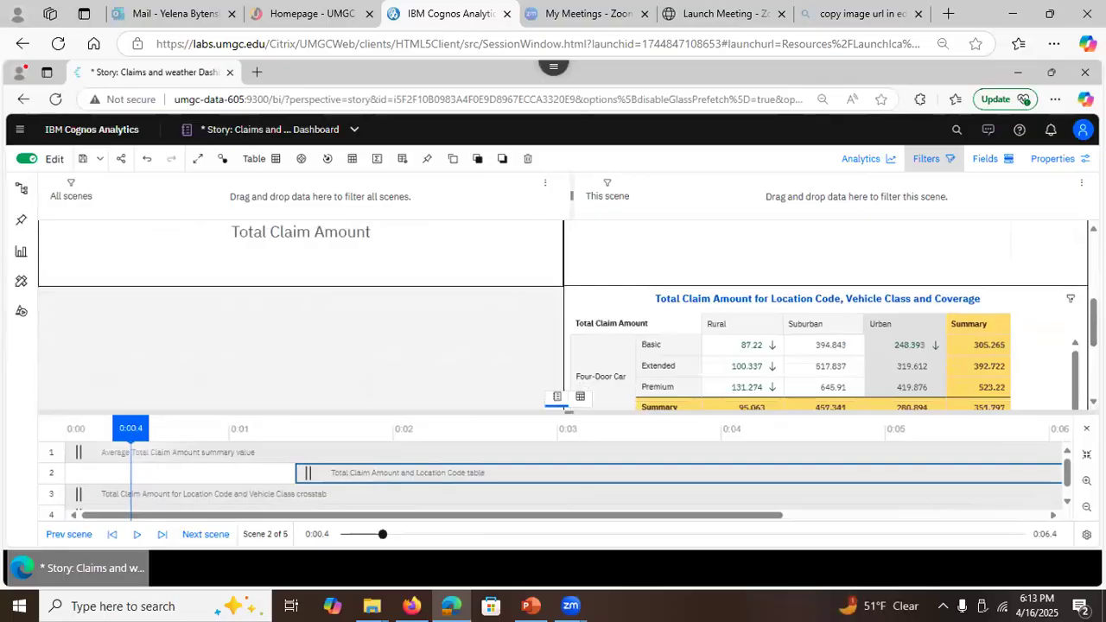
scroll(821, 346, "up", 1)
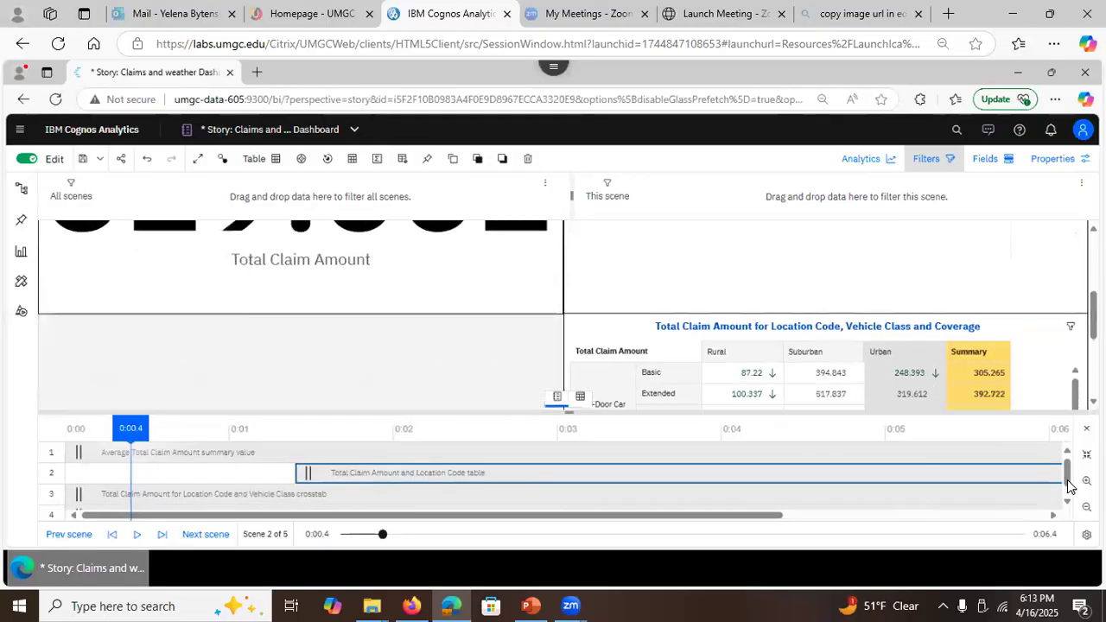
Step: Delay the Location Code and Vehicle Class crosstab to about 2.5 seconds and the Vehicle Class and Coverage crosstab to about 3.8 seconds
scroll(1070, 488, "down", 1)
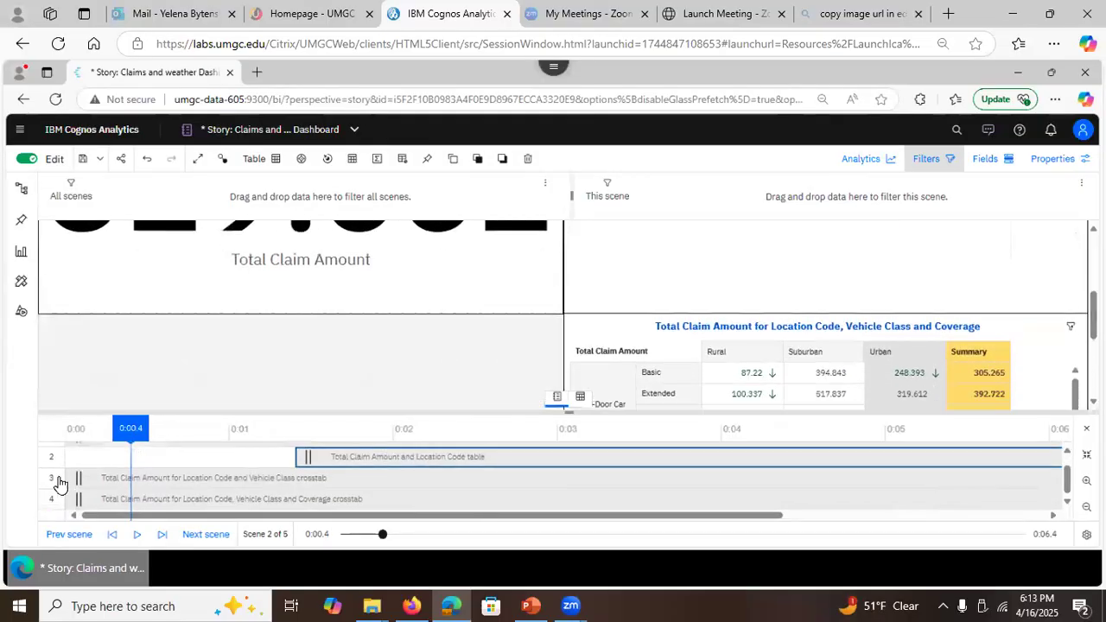
left_click_drag(78, 482, 227, 484)
left_click_drag(425, 486, 496, 472)
left_click_drag(80, 503, 713, 502)
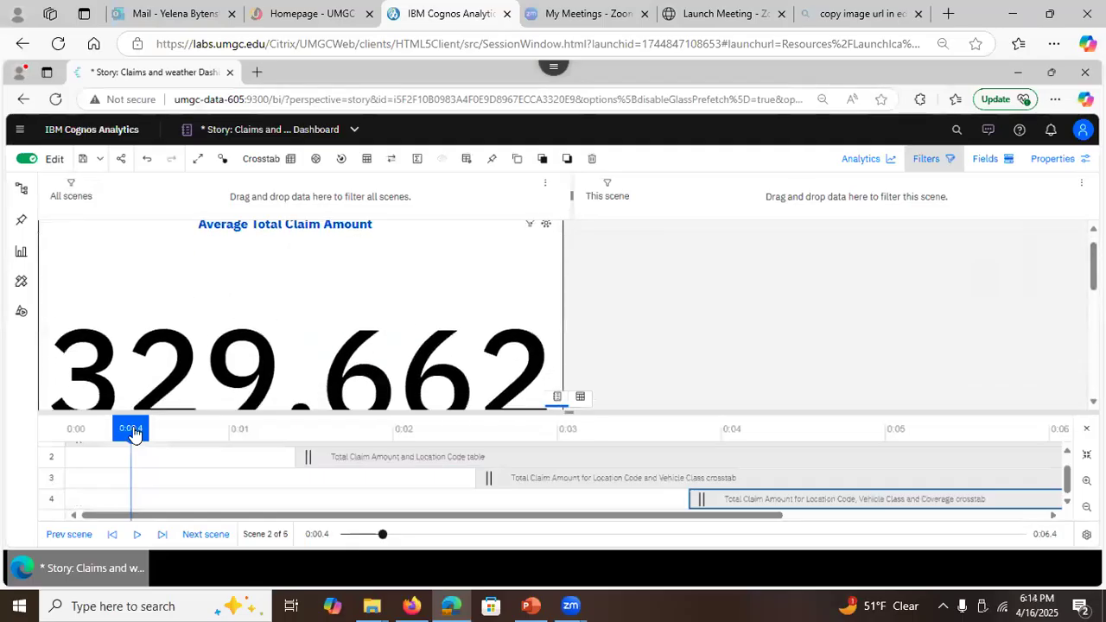
Step: Scrub through the Average Total Claim timeline to check the staggered widgets, and replay the scene starting from the Title Page
left_click_drag(139, 432, 407, 434)
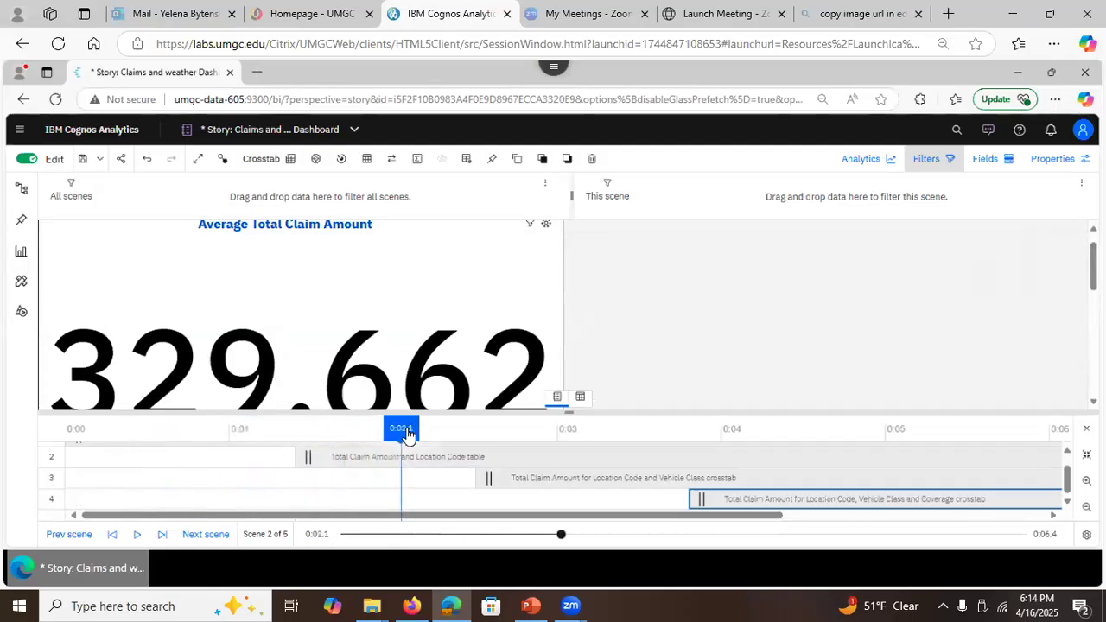
left_click_drag(484, 445, 800, 440)
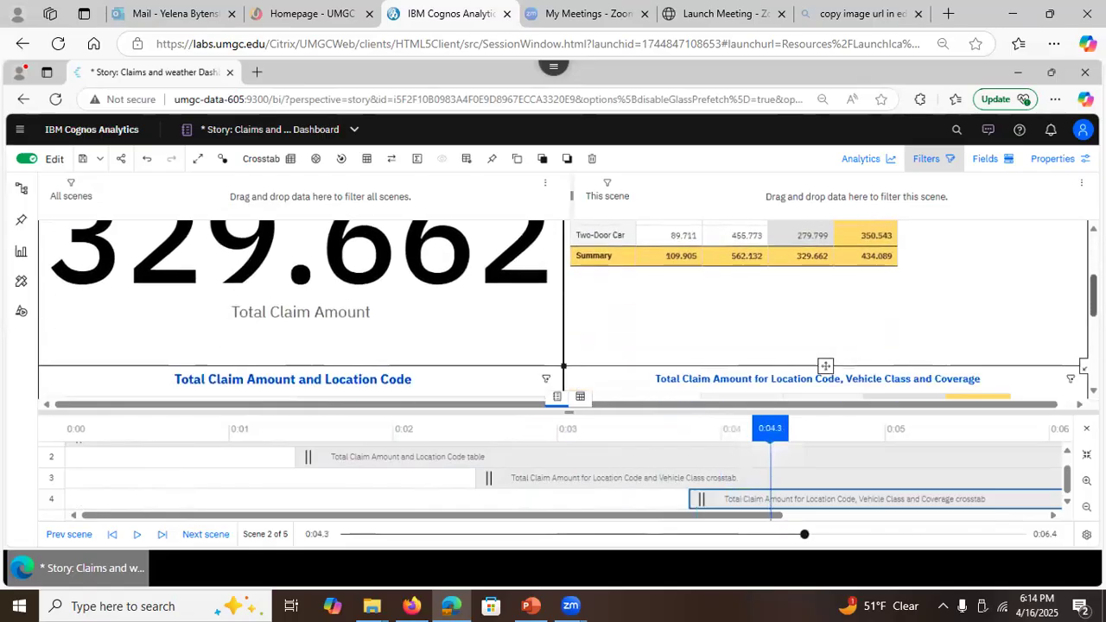
left_click(691, 440)
left_click_drag(691, 440, 237, 450)
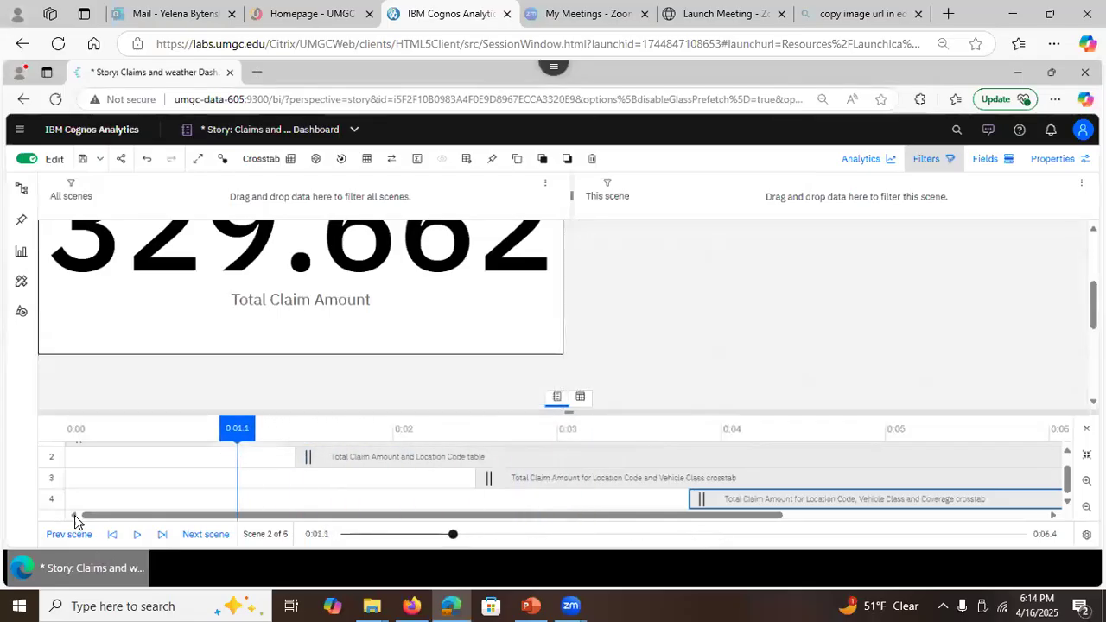
left_click(68, 535)
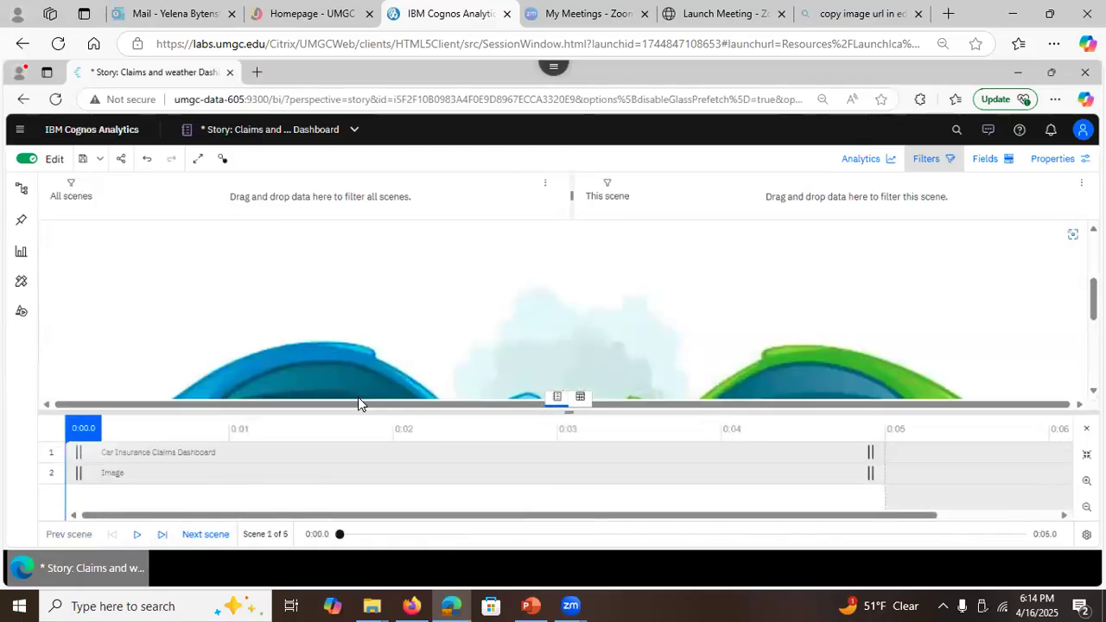
left_click(198, 536)
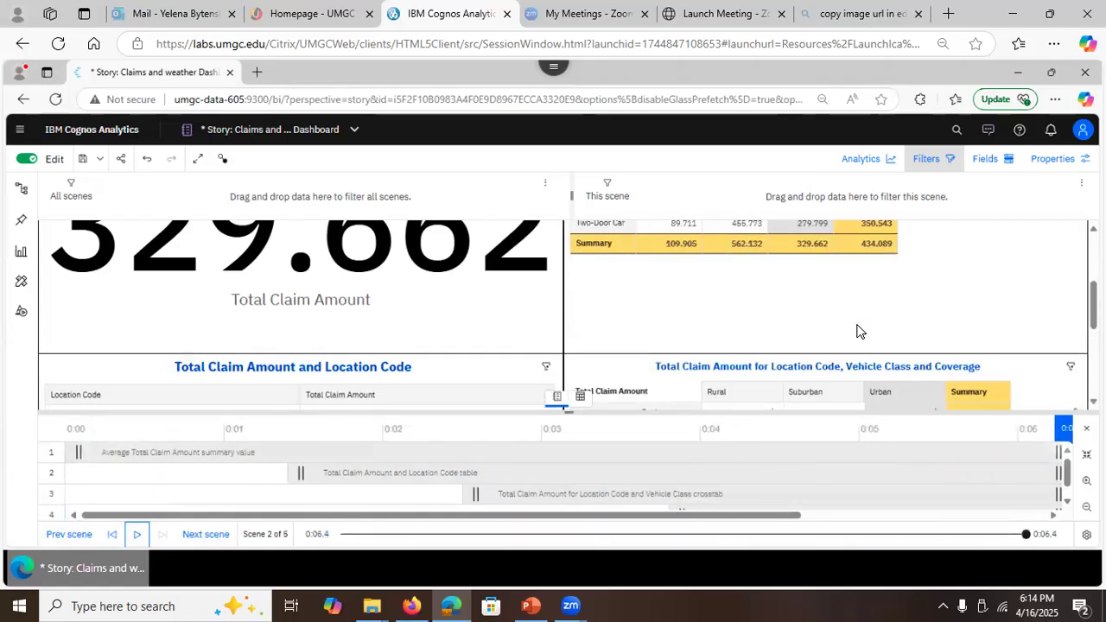
Step: Save the story and switch to PowerPoint
left_click(82, 158)
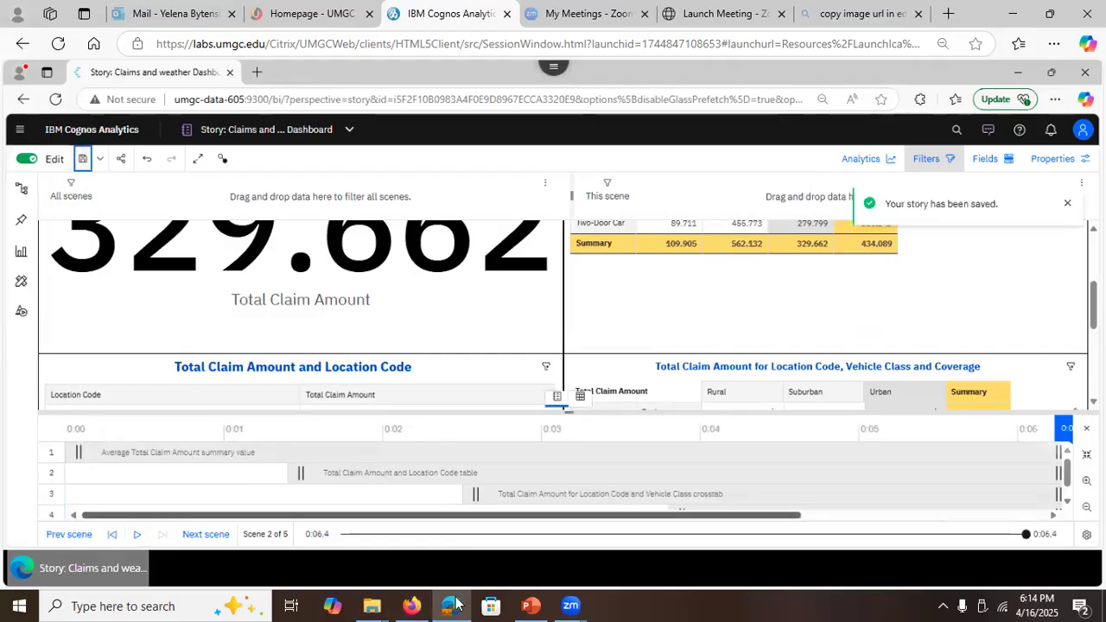
left_click(528, 603)
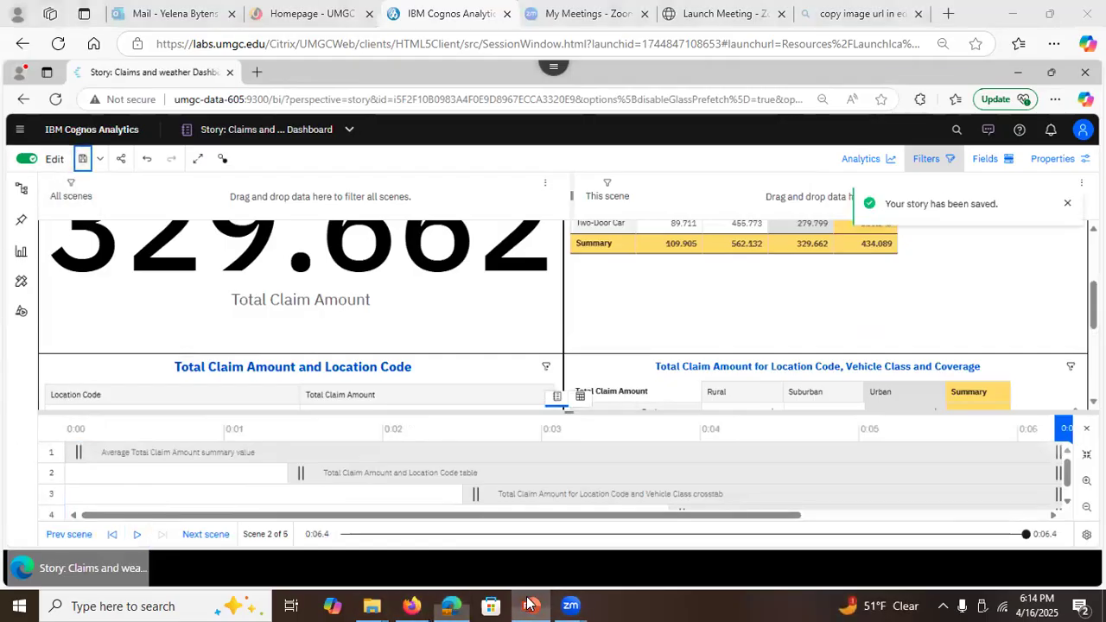
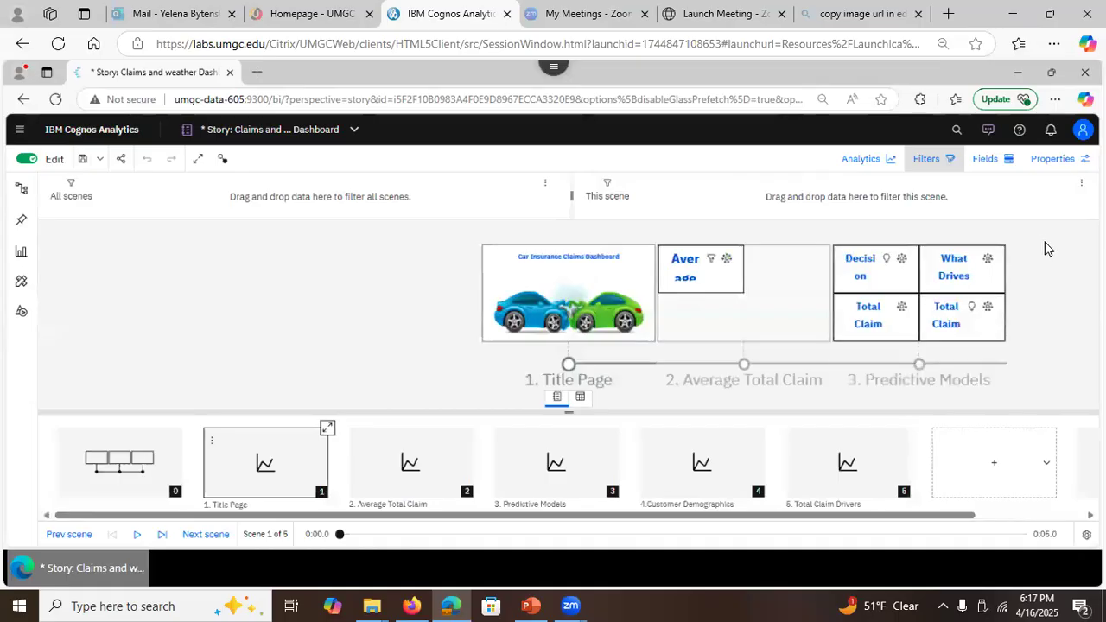
Step: Review the guided journey story's properties, including its scene layout and advanced settings
left_click(1067, 164)
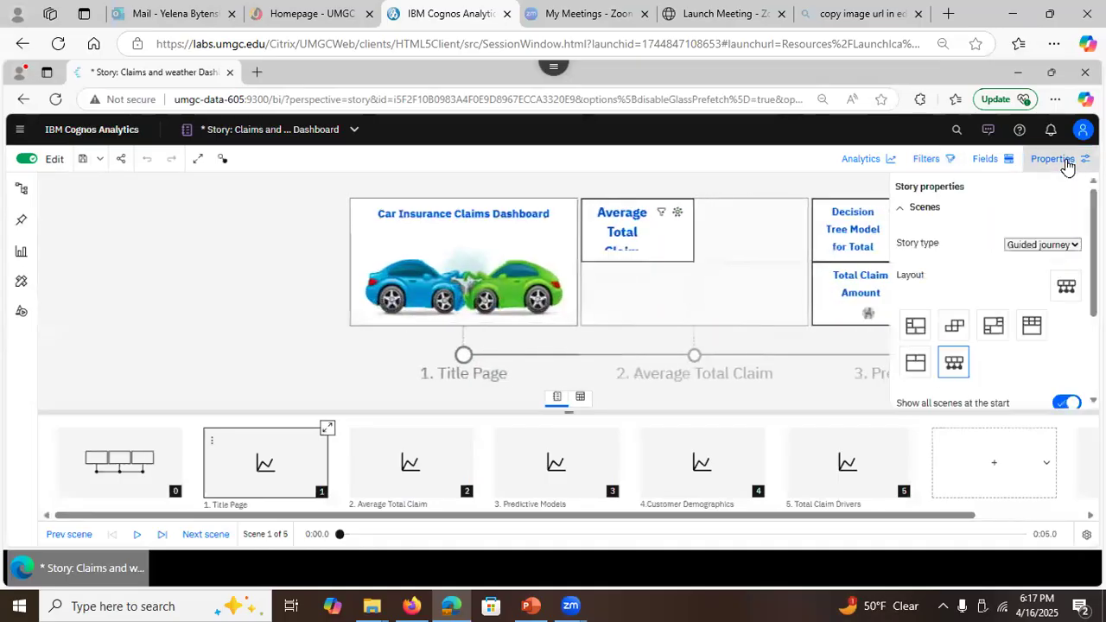
scroll(993, 293, "down", 2)
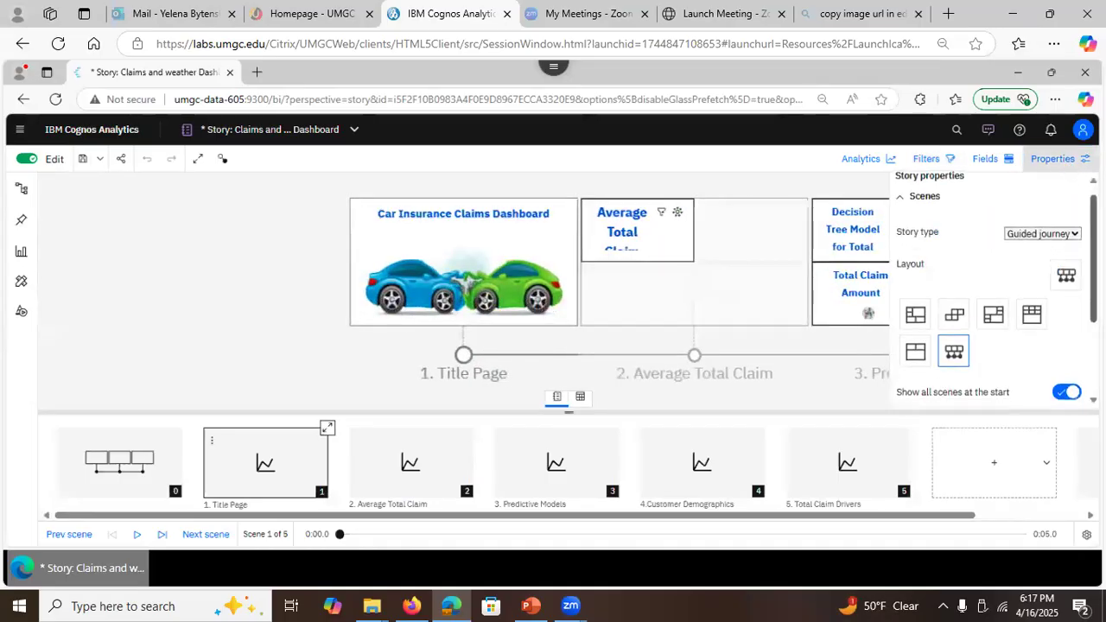
scroll(989, 293, "down", 1)
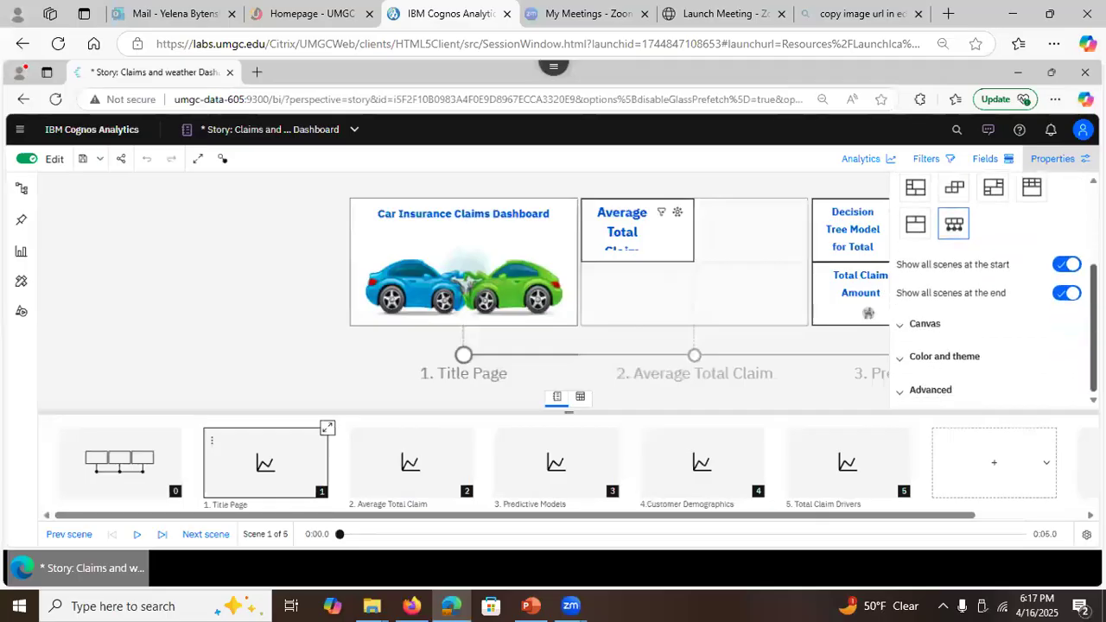
scroll(989, 294, "up", 3)
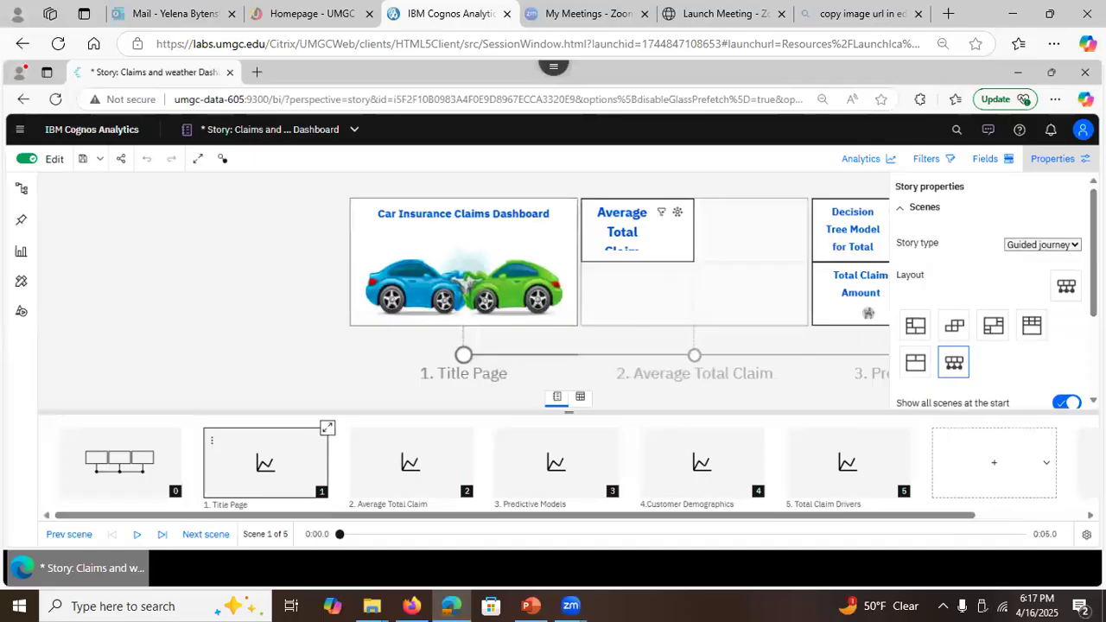
scroll(989, 294, "down", 3)
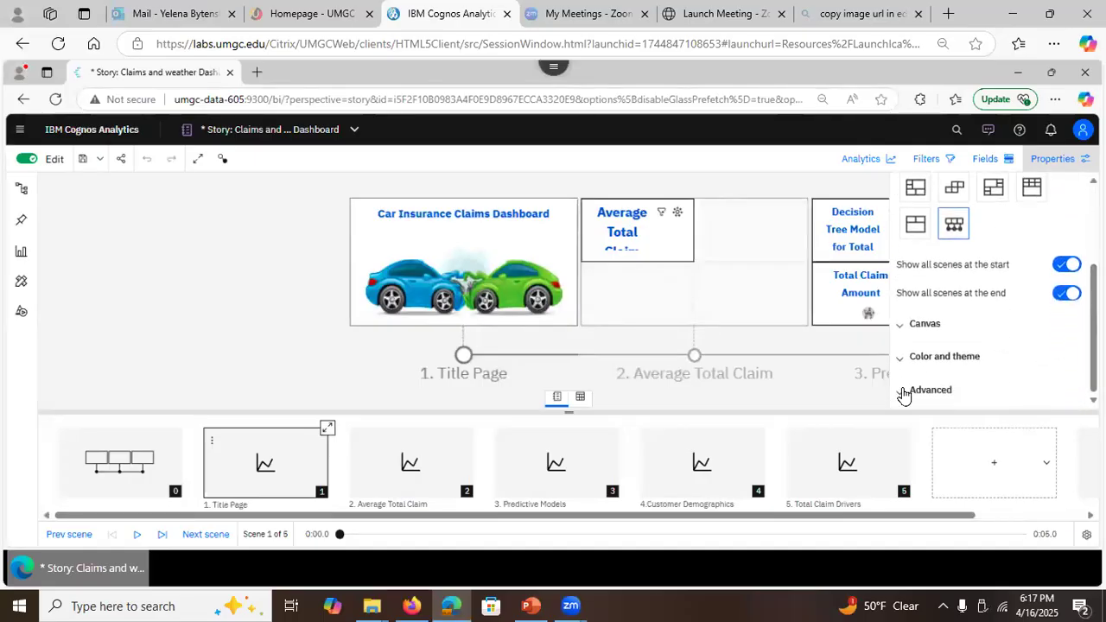
left_click(929, 389)
scroll(989, 293, "down", 3)
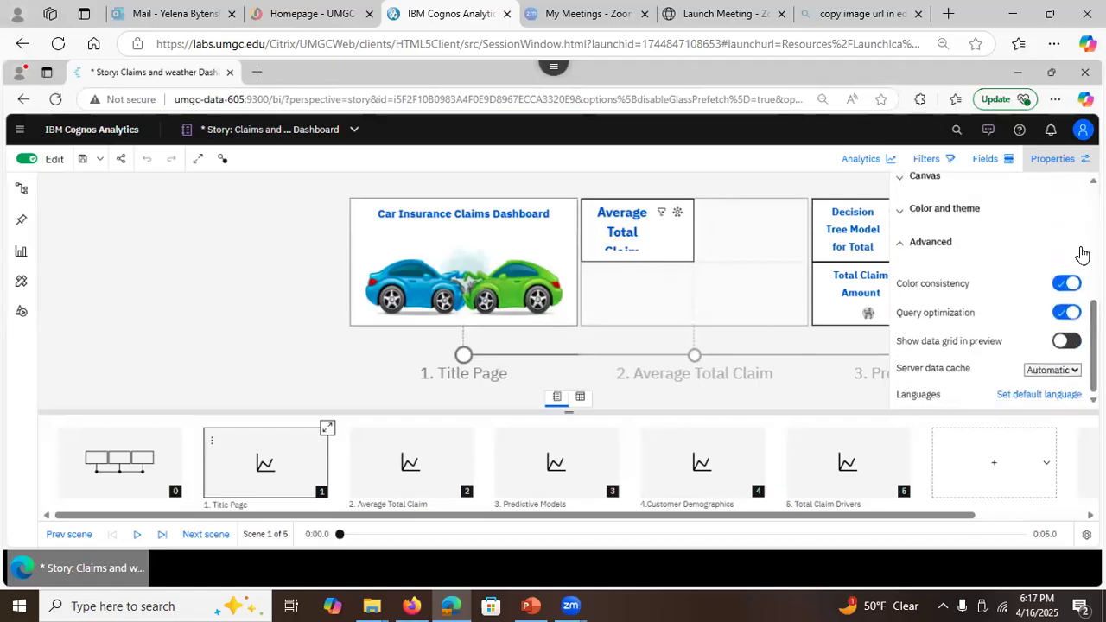
left_click(1056, 159)
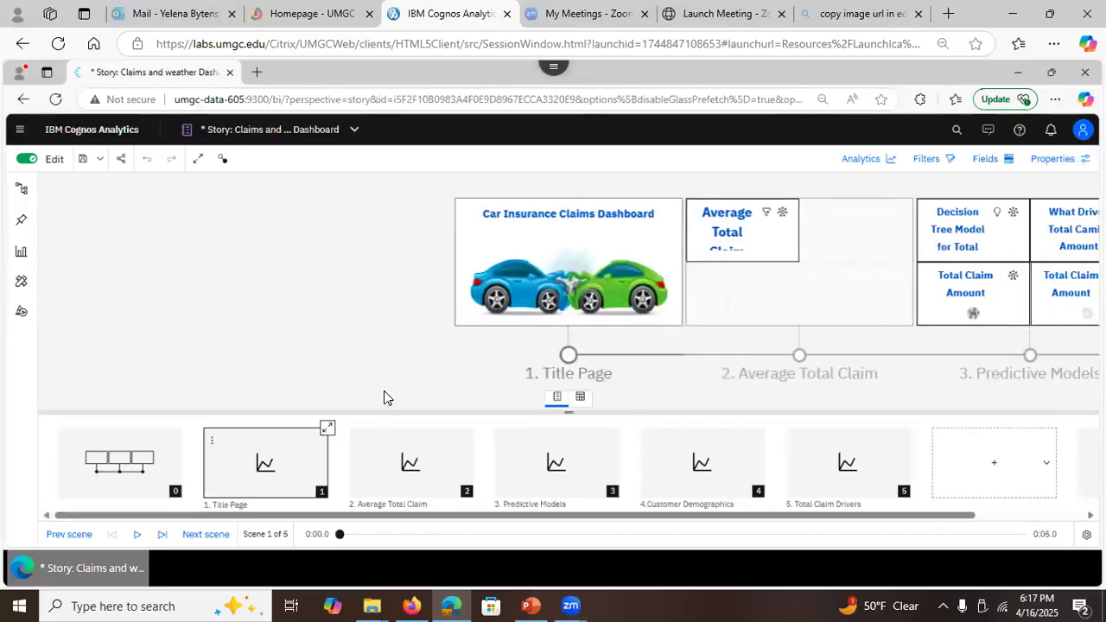
Step: Look at the story's data grid and the Claims and Weather.xlsx fields of the Claims and weather data module
left_click(579, 401)
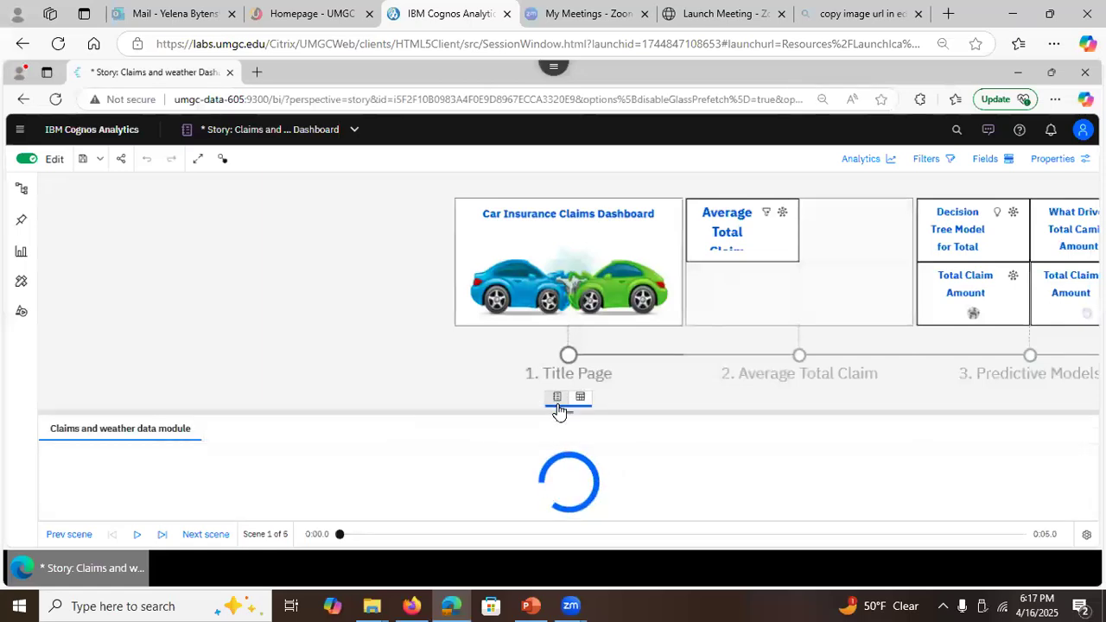
left_click(554, 400)
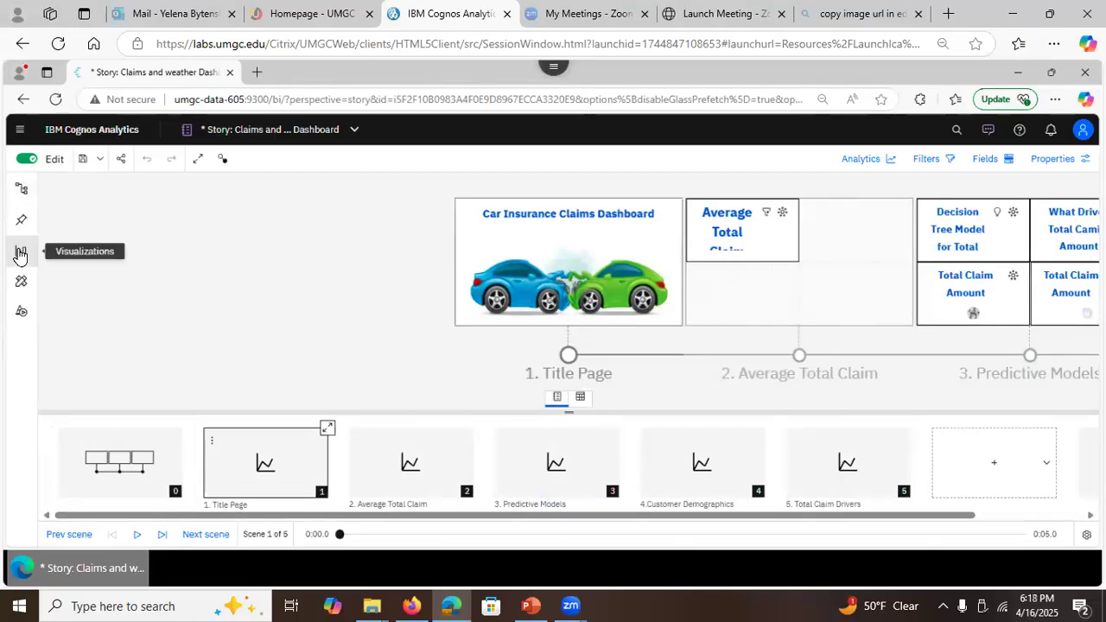
left_click(21, 189)
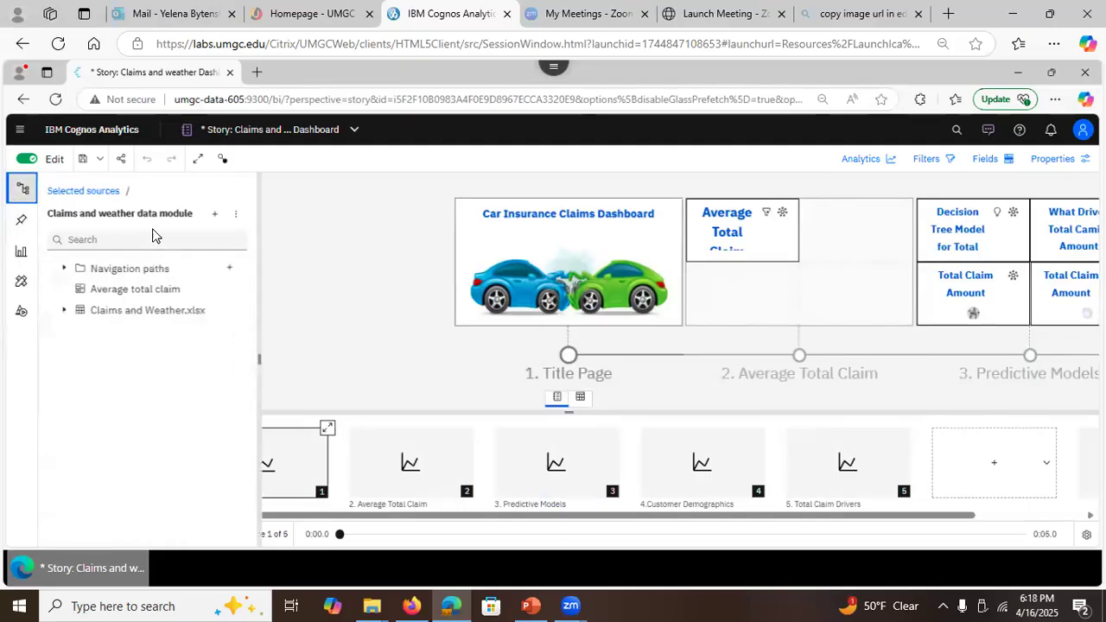
left_click(64, 311)
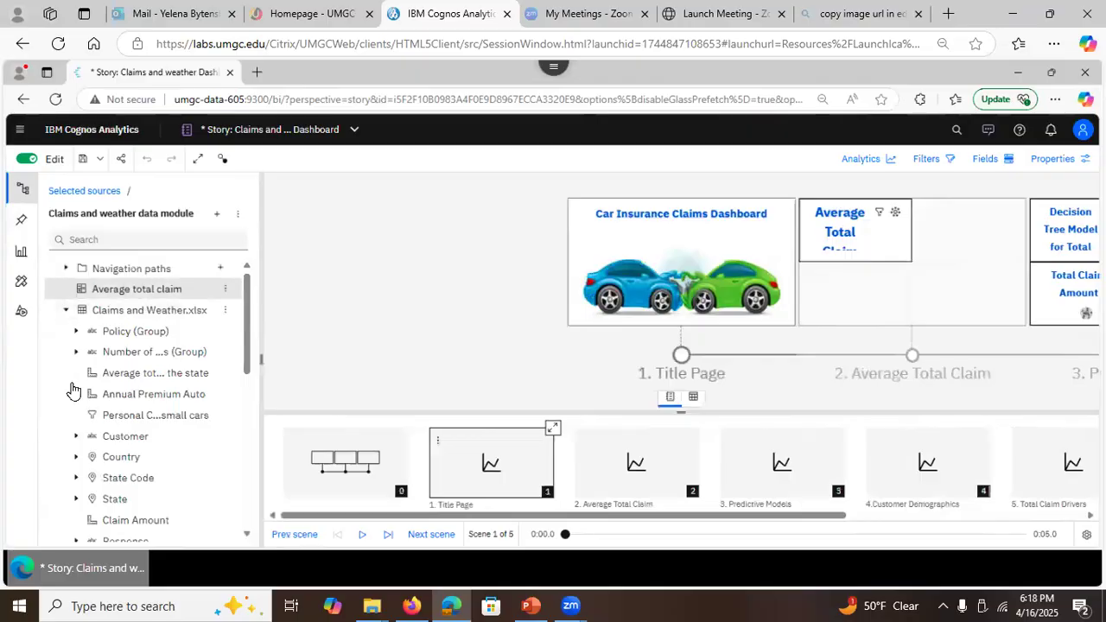
left_click(62, 312)
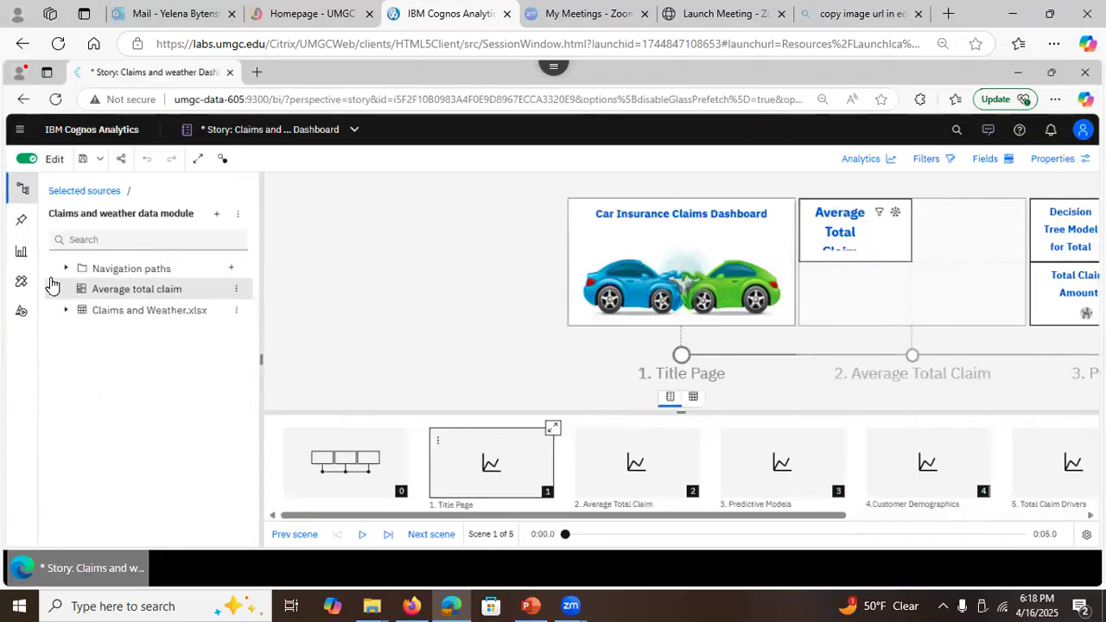
left_click(15, 190)
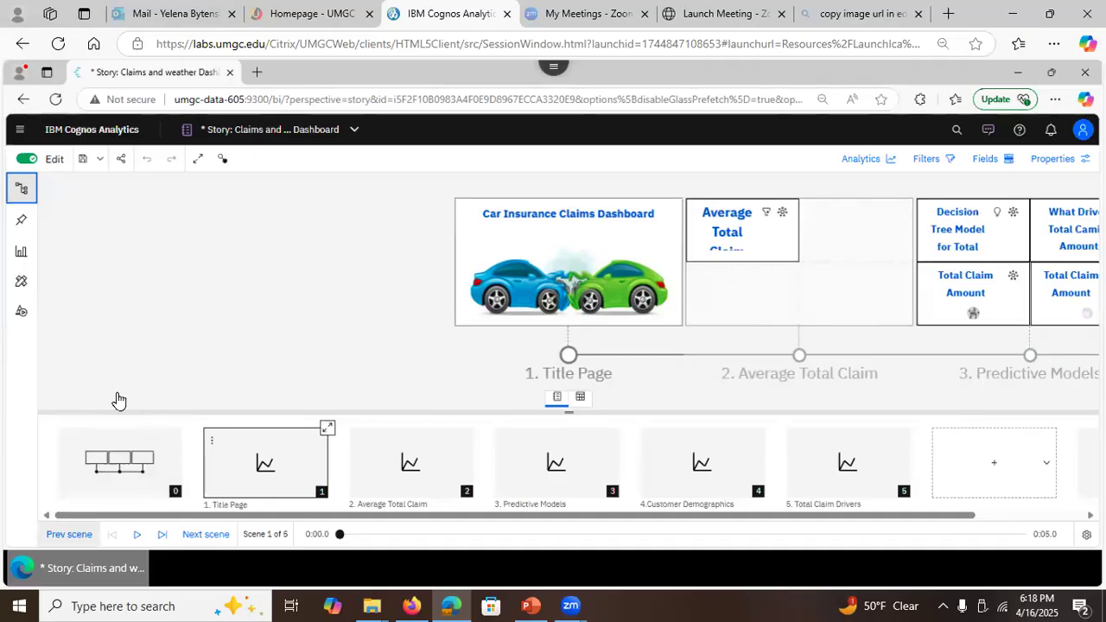
Step: Switch the guided journey story to view mode and play its scenes starting from the overview
double_click(52, 162)
left_click(27, 159)
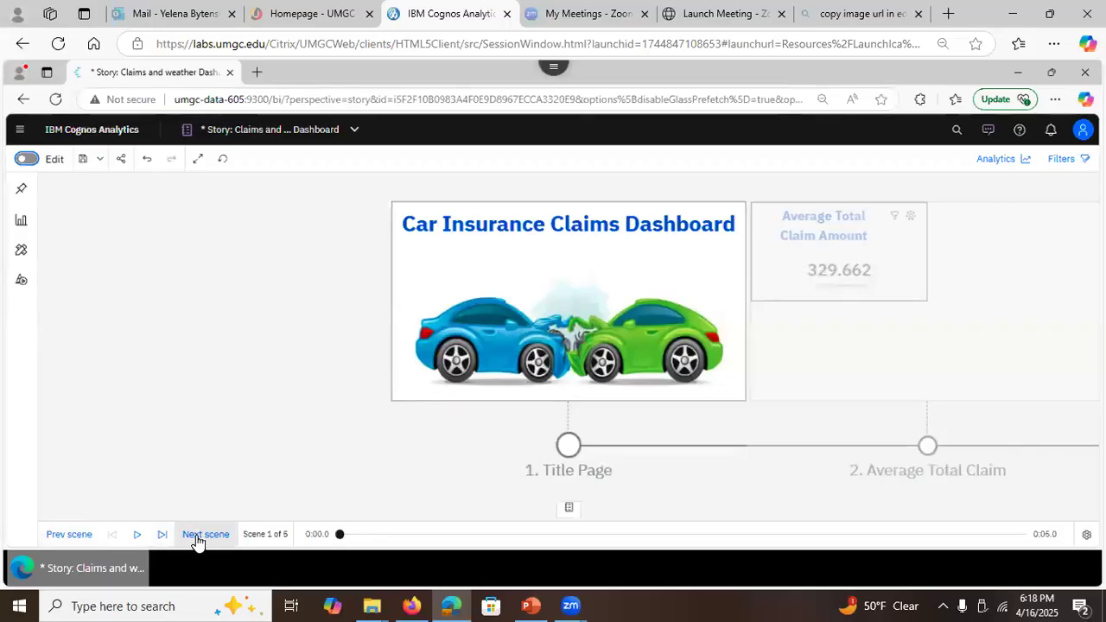
left_click(54, 537)
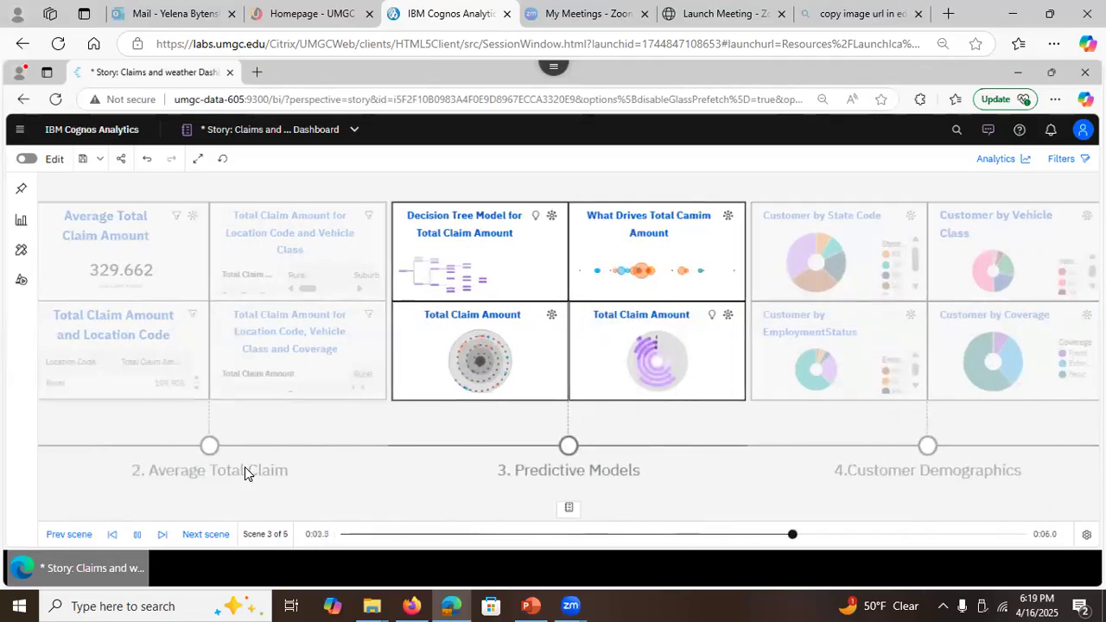
Step: Put the remote desktop session in full screen and return the story to edit mode
left_click(553, 75)
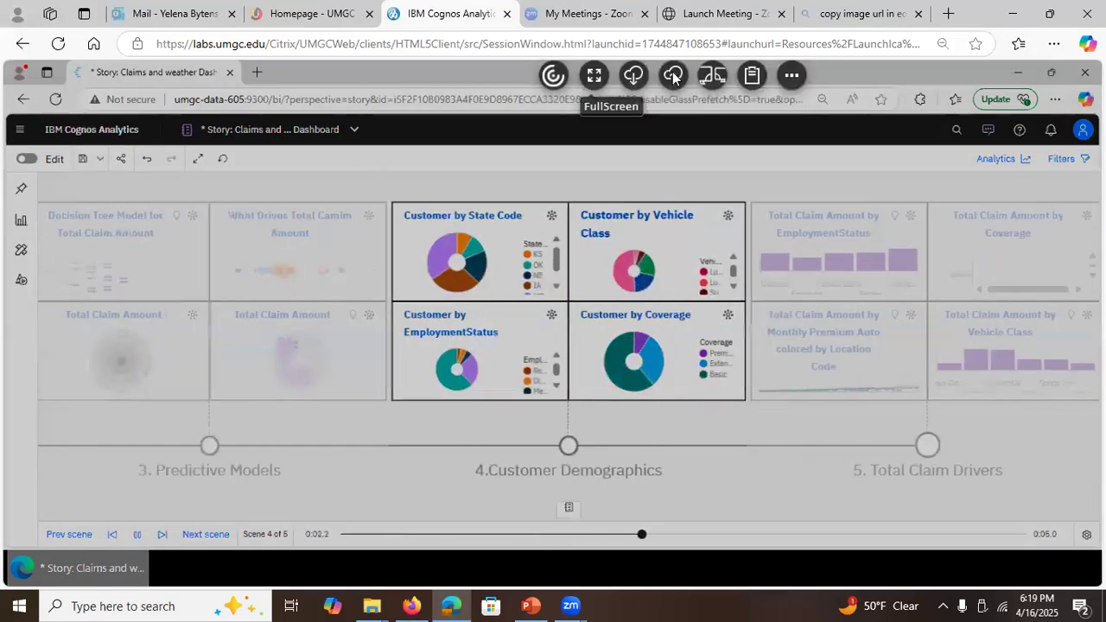
left_click(594, 75)
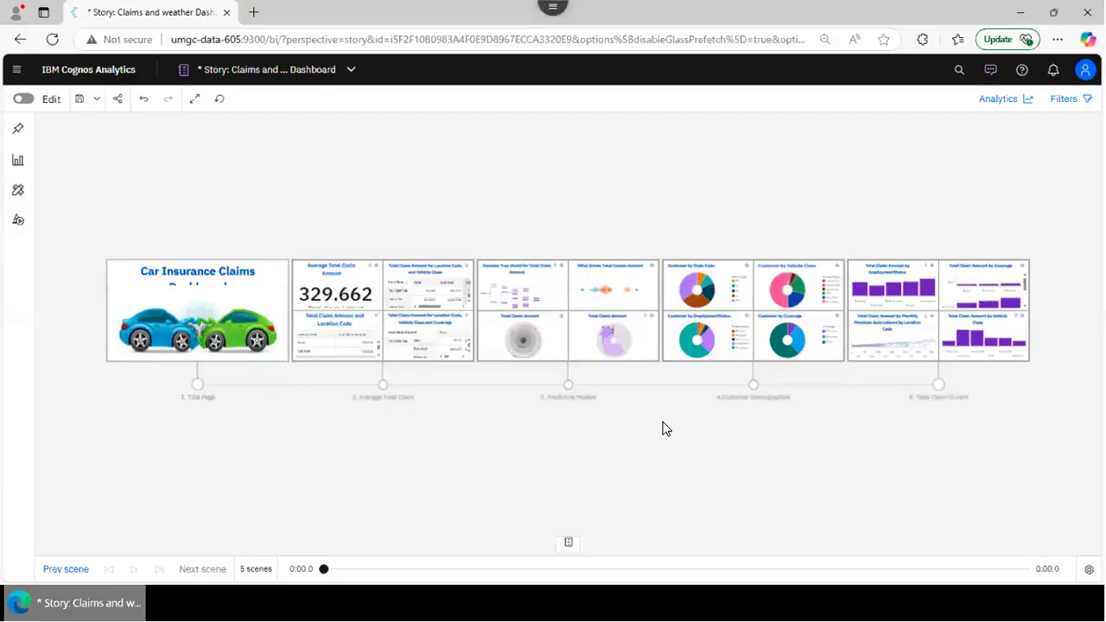
left_click(24, 101)
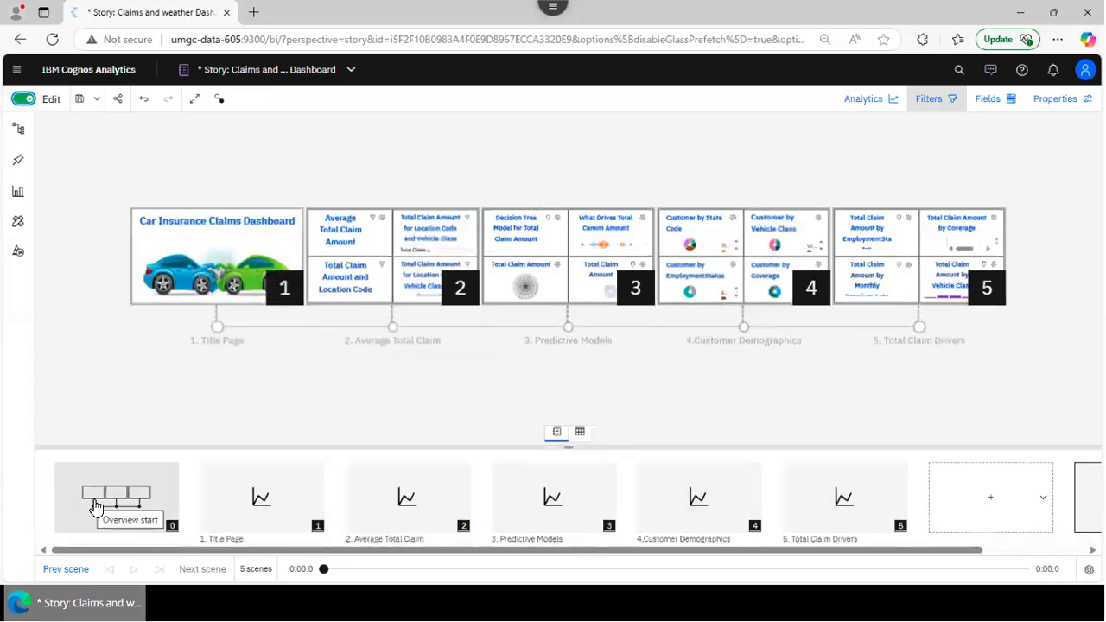
Step: Select the overview scene and look at the scene layouts offered for adding a new scene
left_click(95, 507)
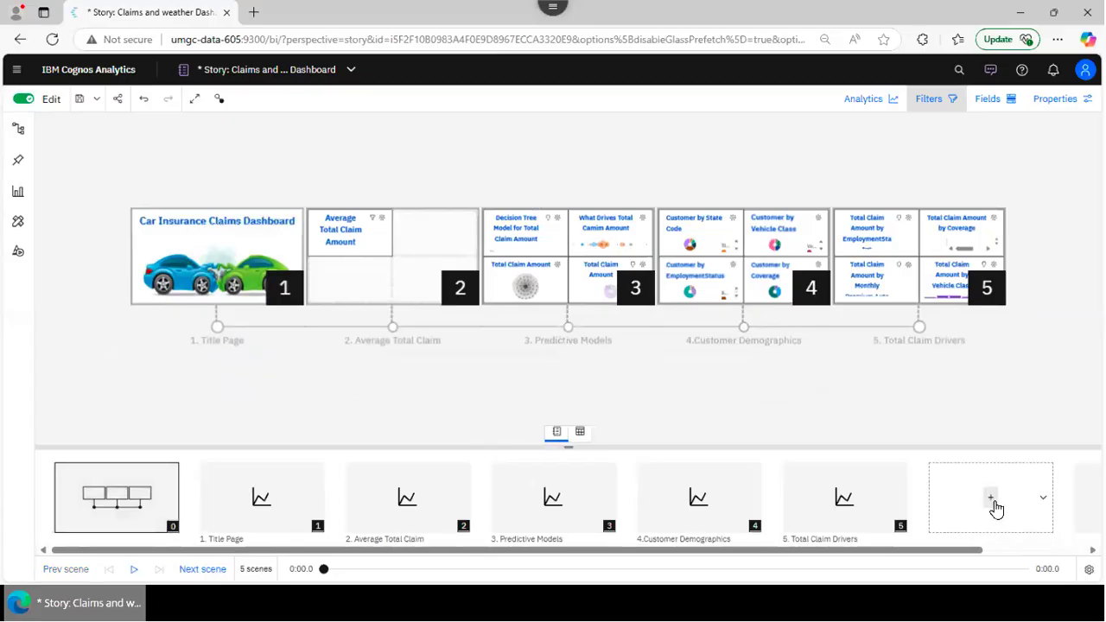
left_click(1042, 501)
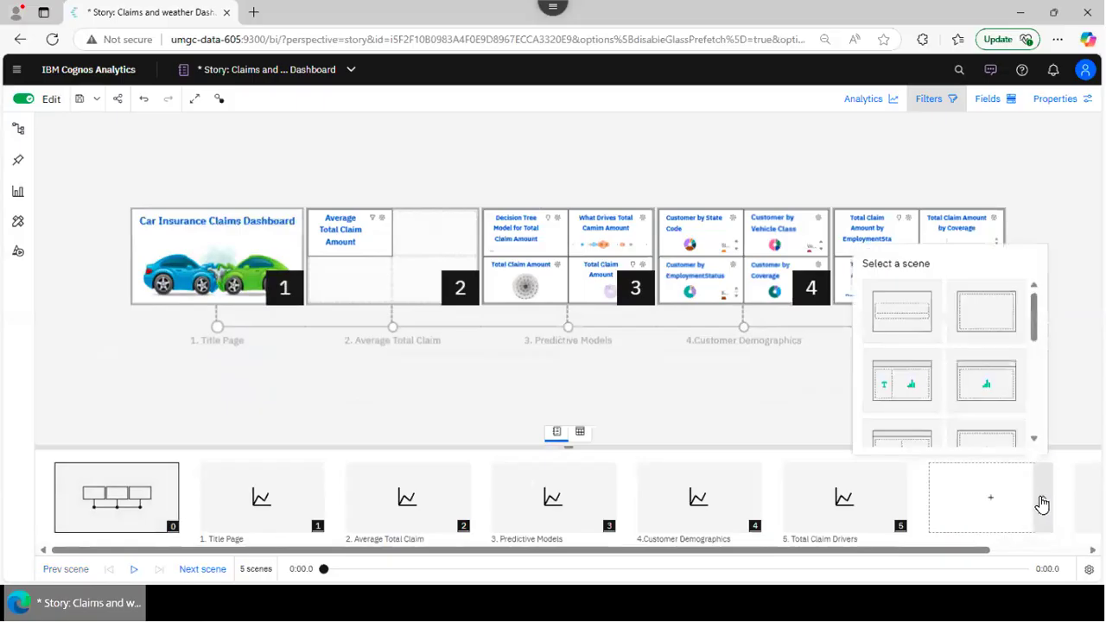
left_click(810, 496)
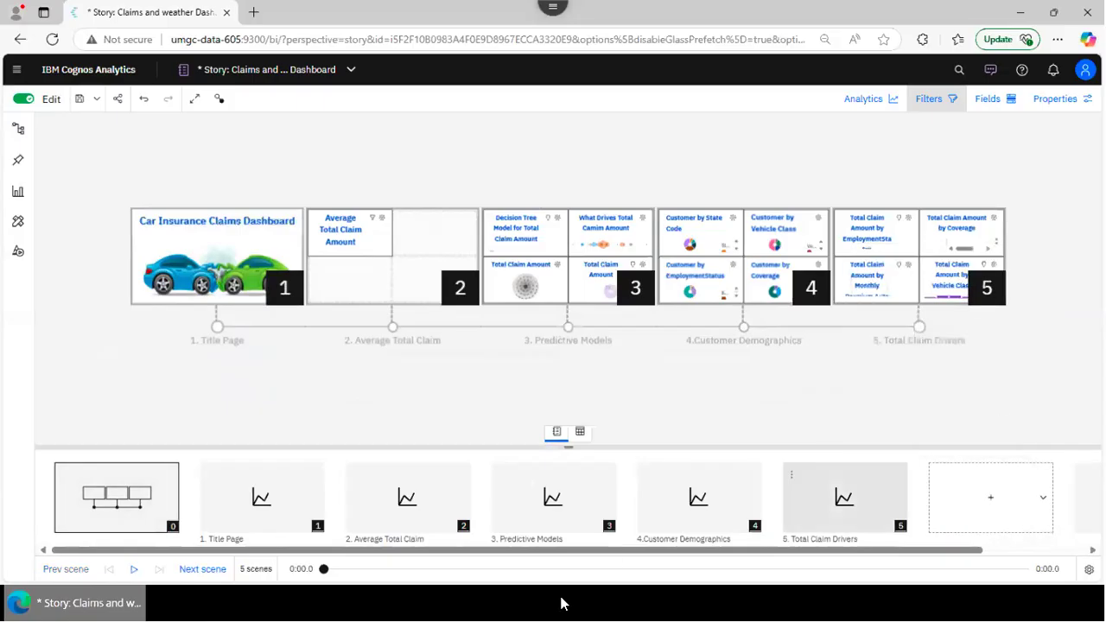
Step: Leave the remote session's full screen, switch to PowerPoint, and review slides 29 to 31 on saving a dashboard as a story
mouse_move(574, 2)
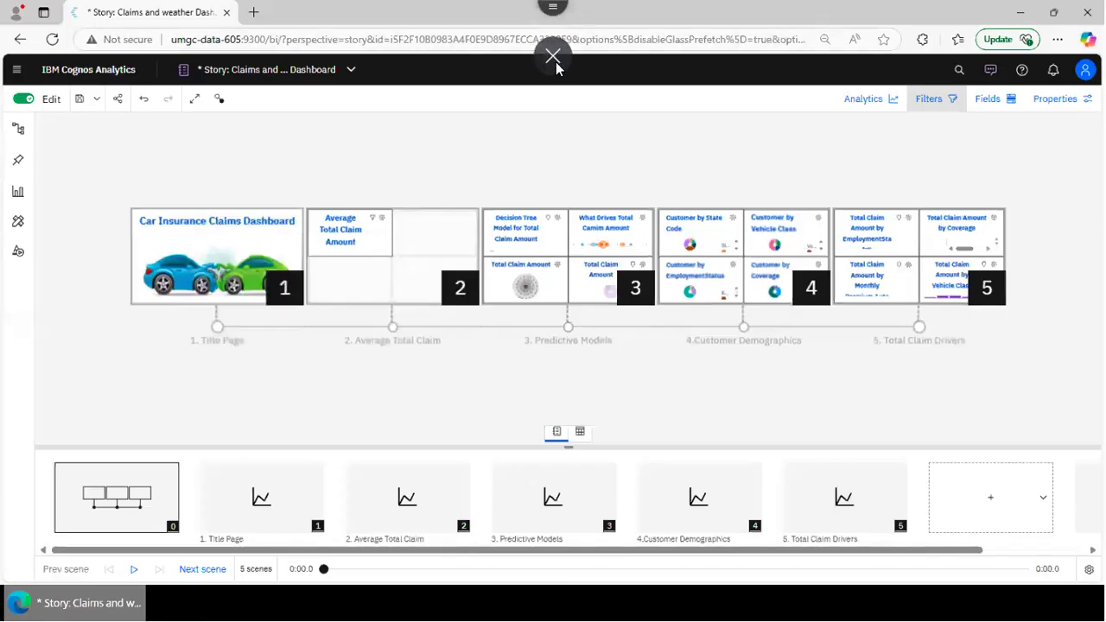
left_click(553, 59)
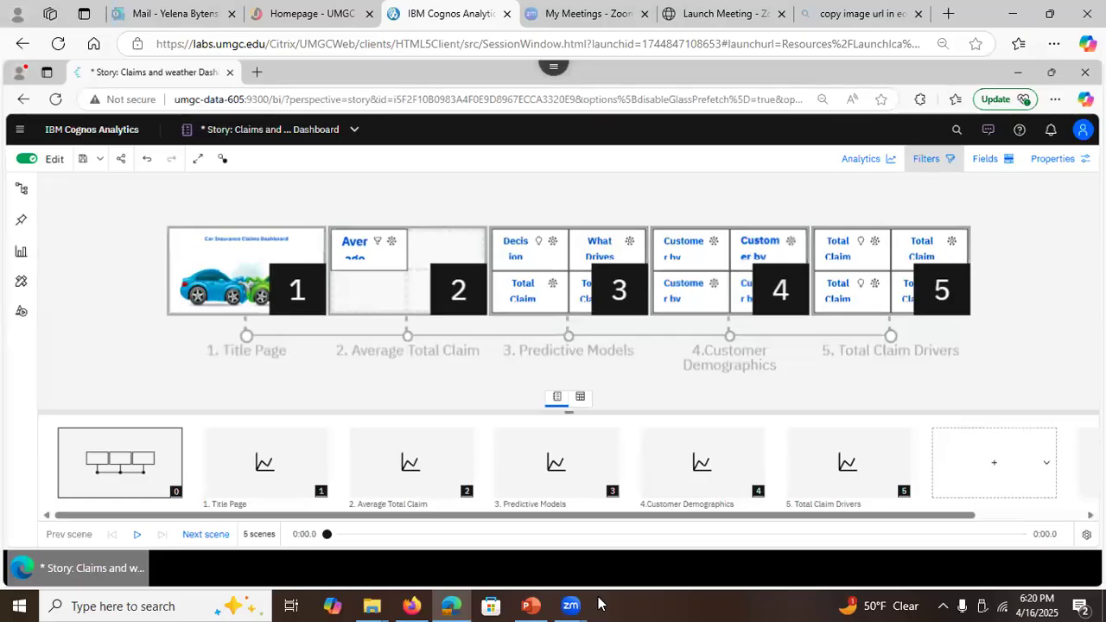
left_click(522, 604)
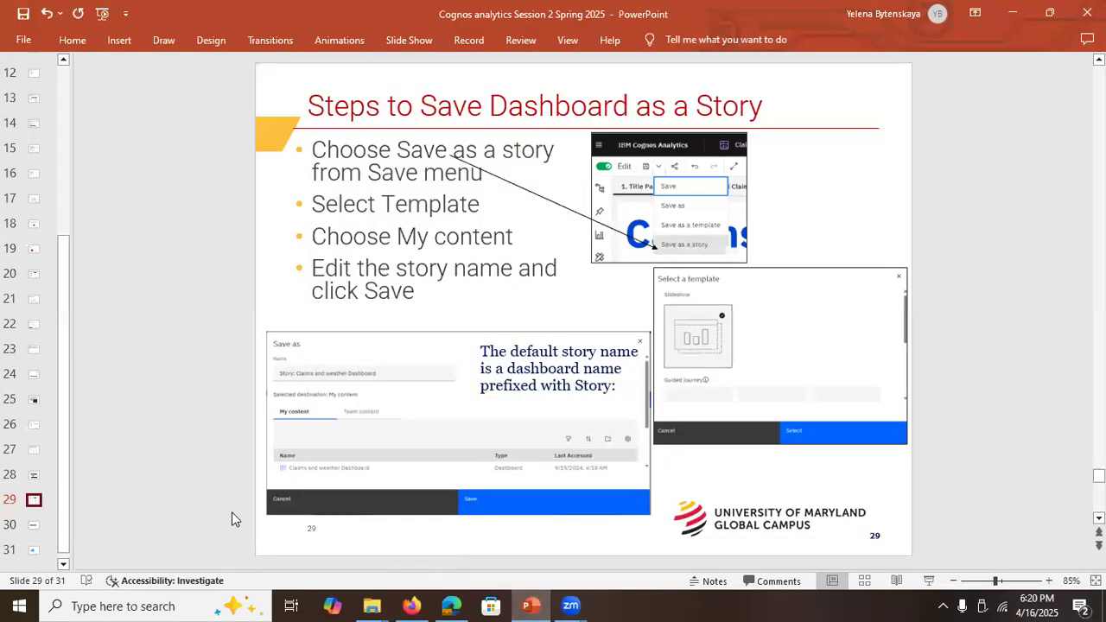
left_click(36, 529)
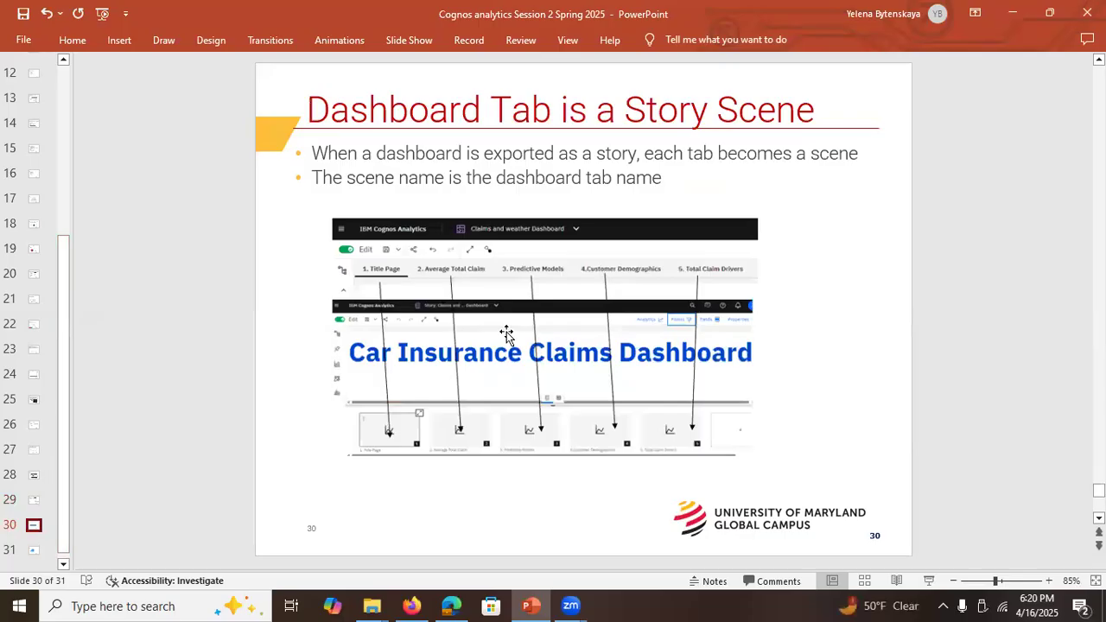
left_click(34, 550)
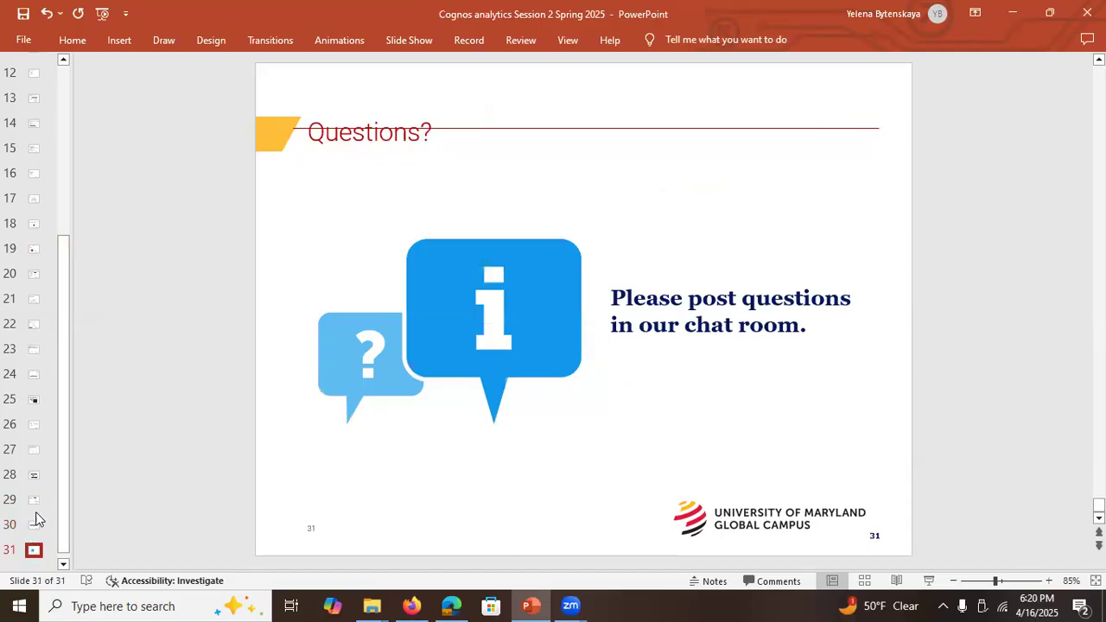
left_click(34, 508)
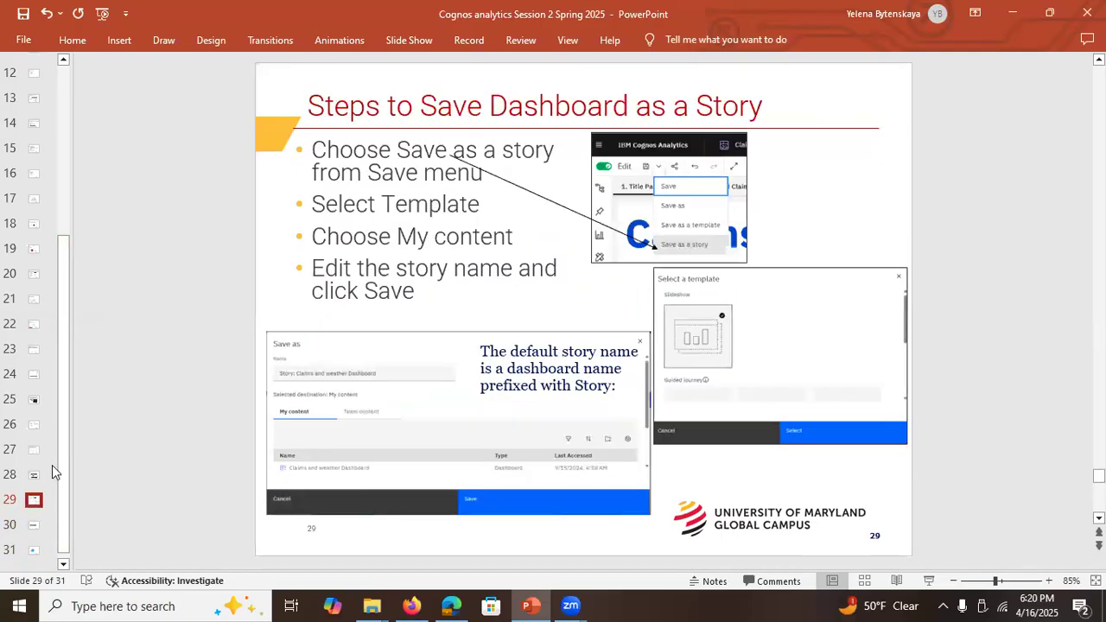
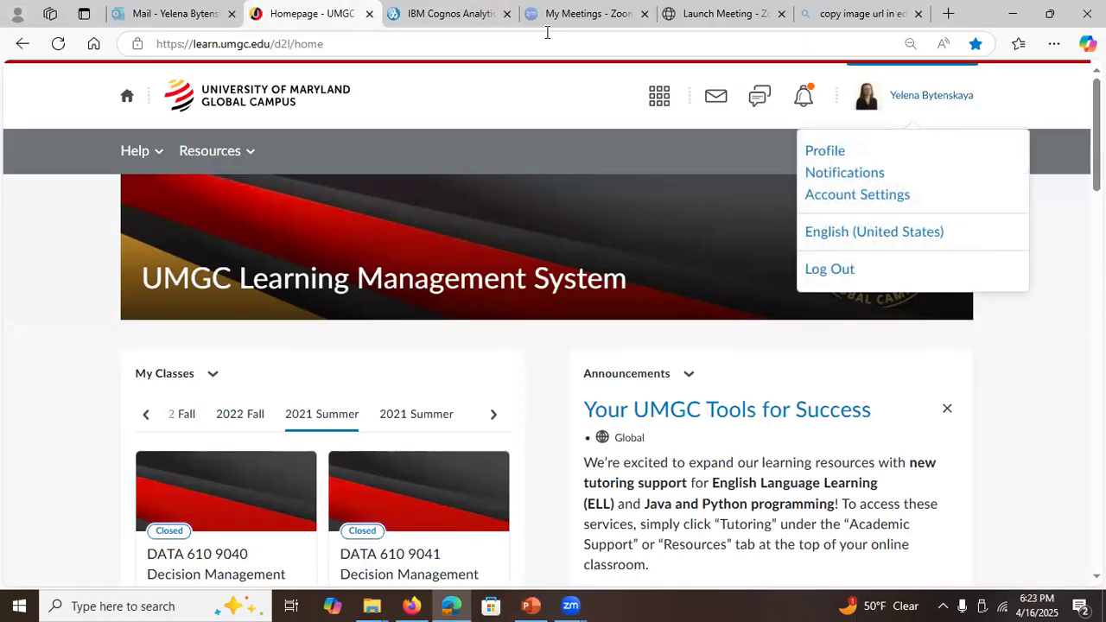
Step: In the UMGC learning management system, open the DATA 605 9084 Decision Analytics (2252) course and view it as a learner
left_click(413, 173)
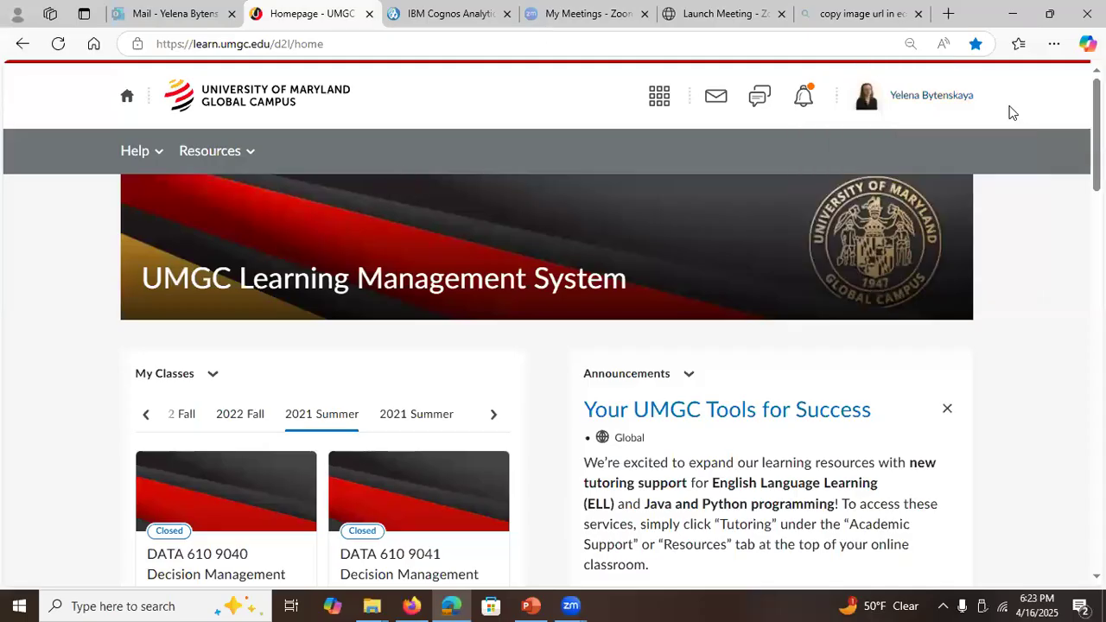
left_click(659, 96)
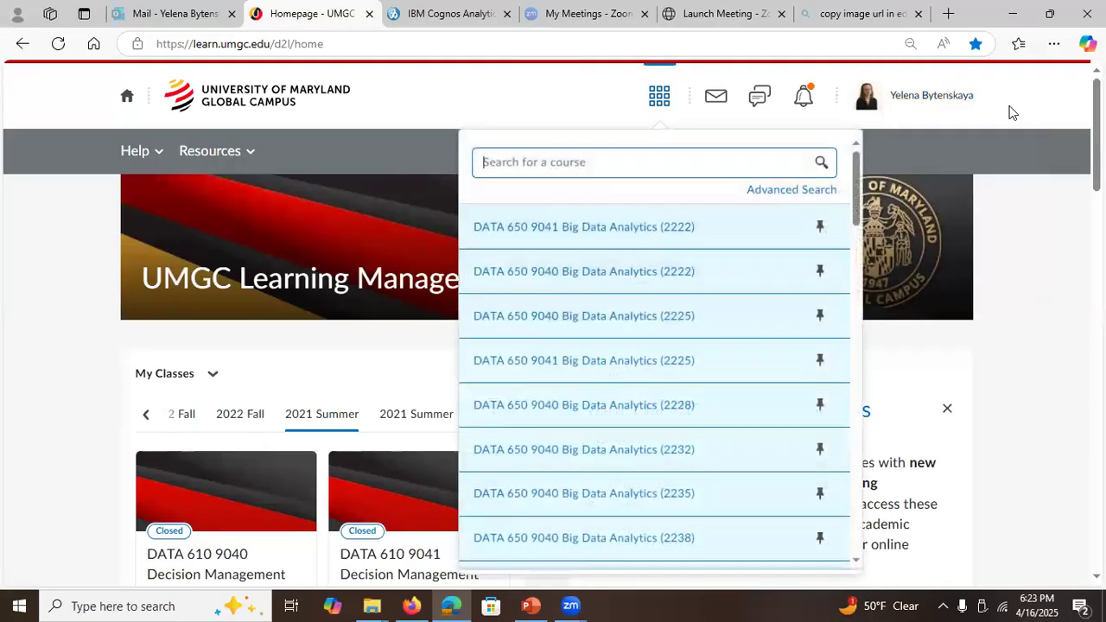
left_click_drag(860, 214, 871, 298)
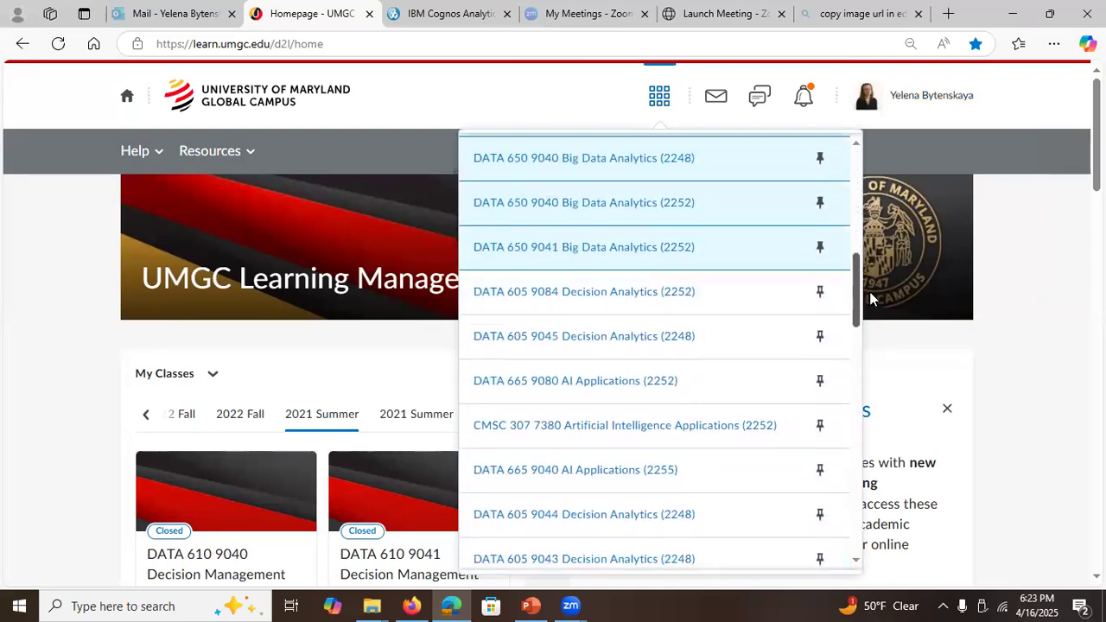
left_click(596, 299)
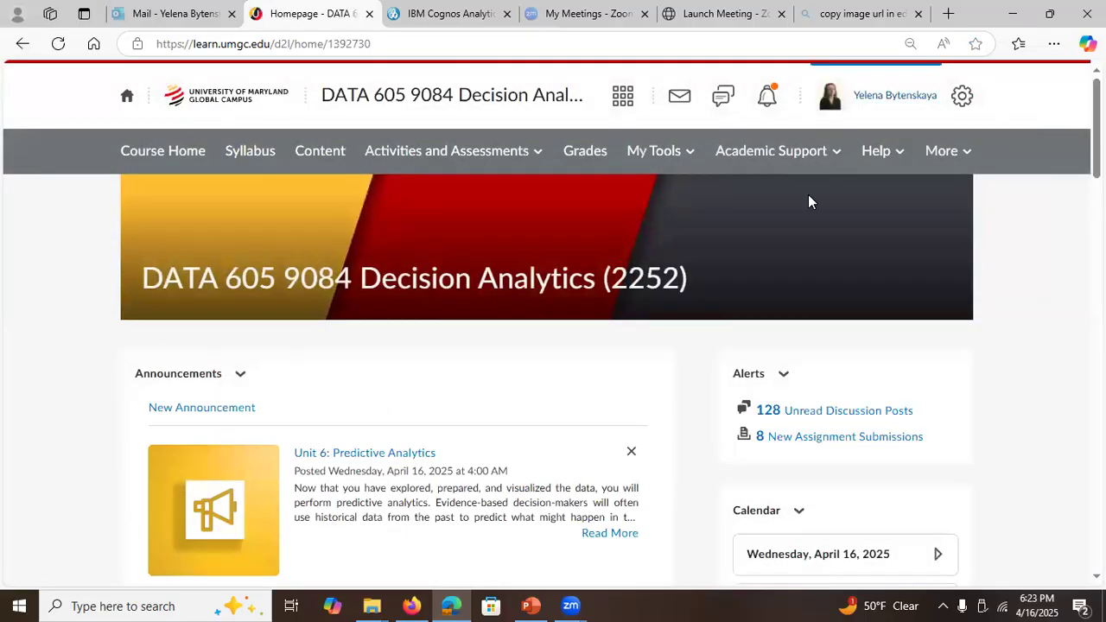
left_click(877, 95)
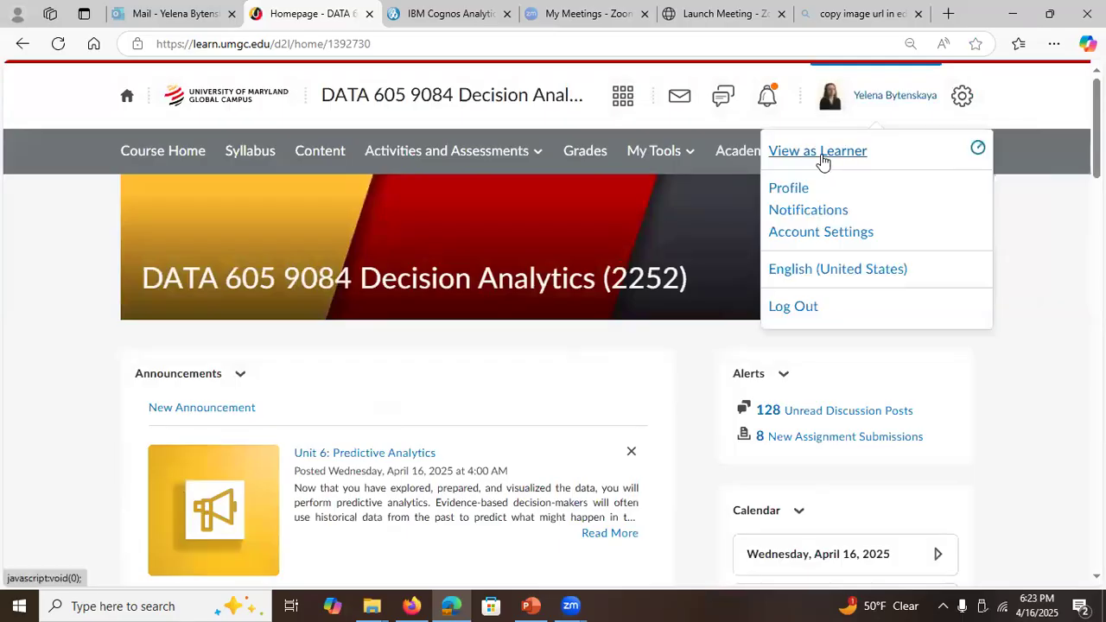
left_click(821, 155)
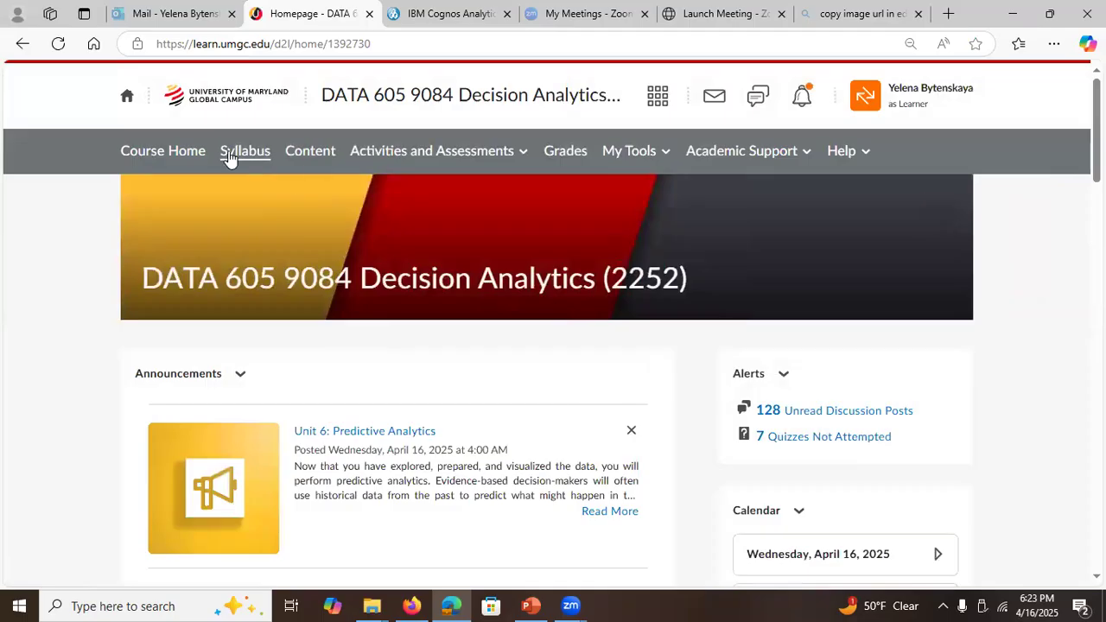
Step: In the course content's Virtual Lab Environment unit, find Help with Virtual Lab-Cognos Analytics and open its Salesforce help case form
left_click(311, 155)
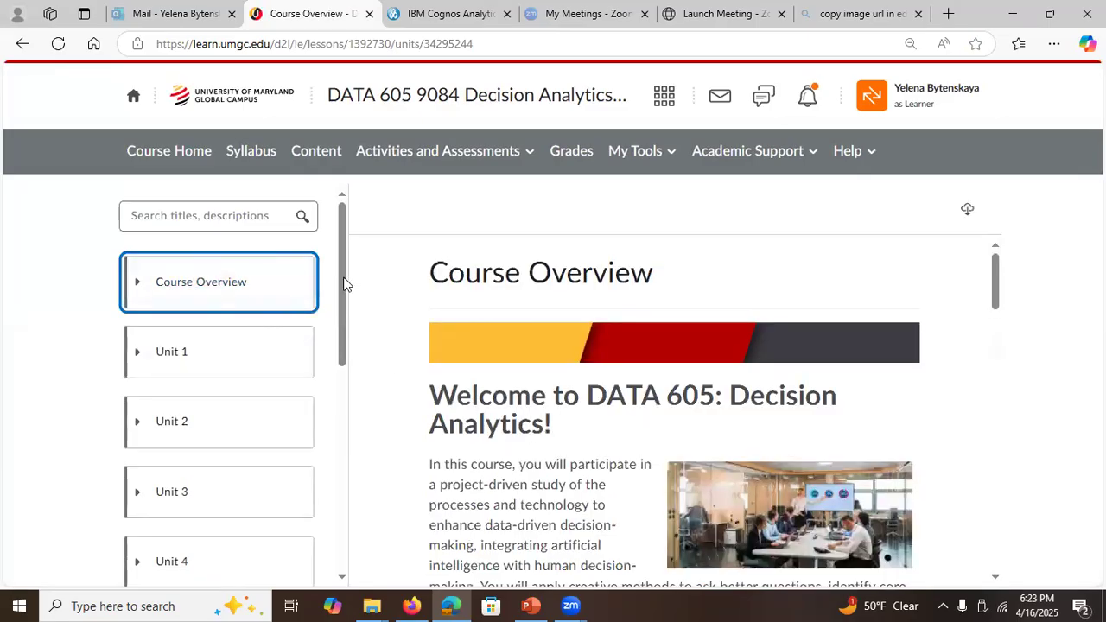
left_click_drag(337, 290, 328, 518)
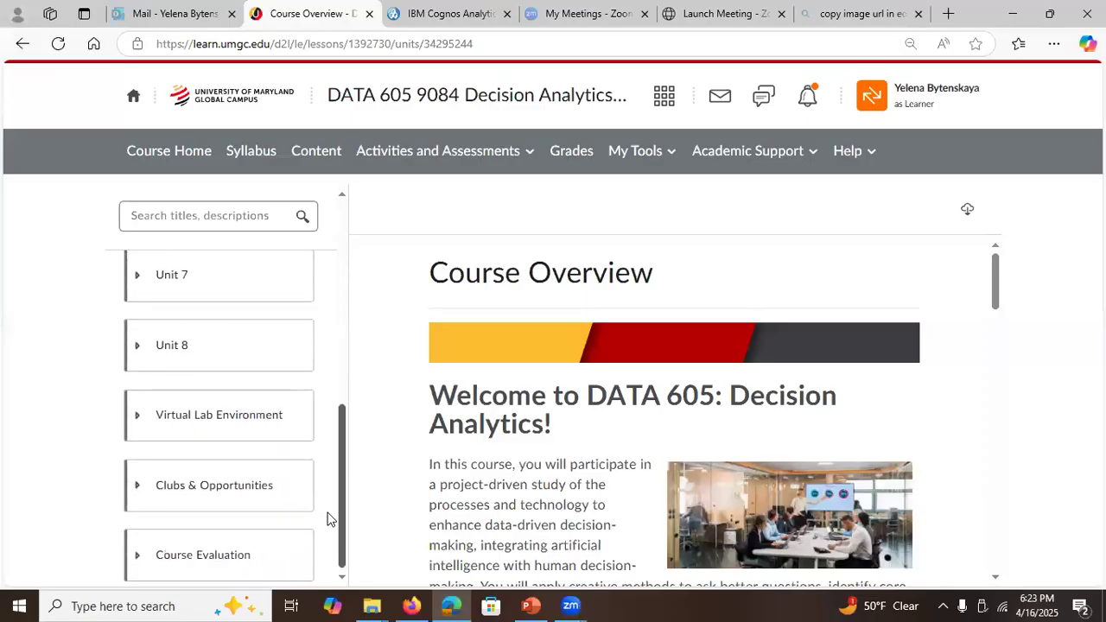
left_click(136, 421)
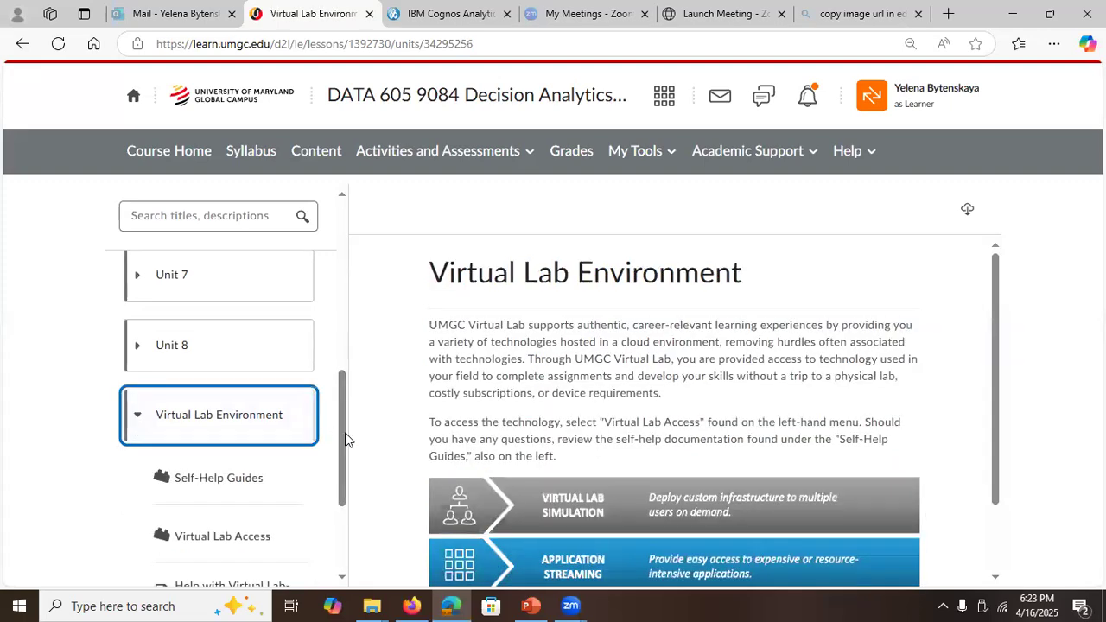
scroll(338, 501, "down", 3)
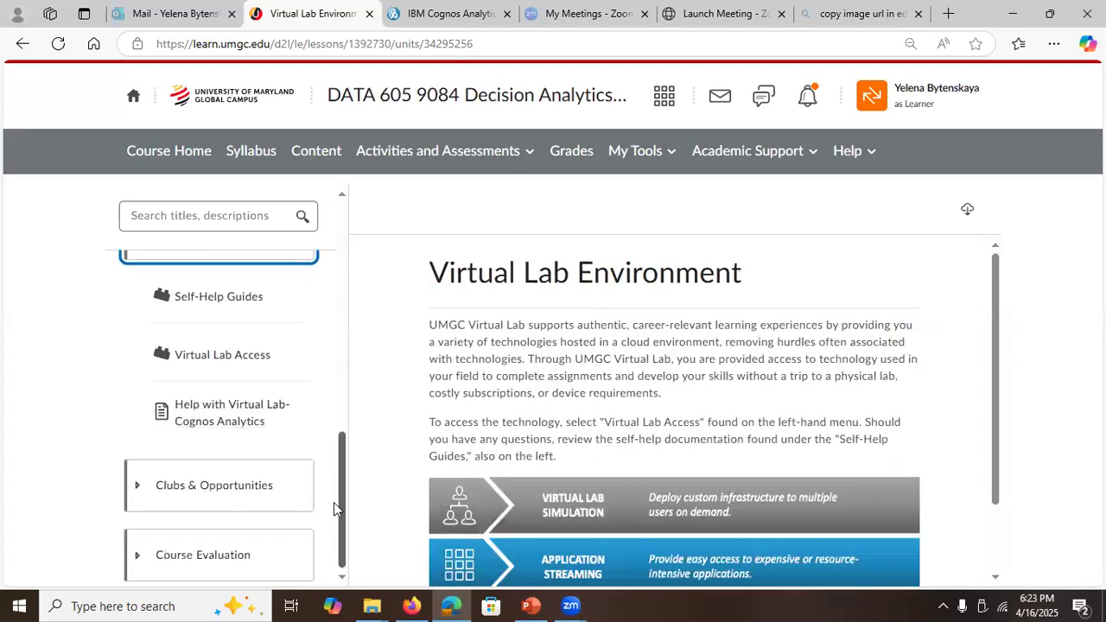
left_click(230, 413)
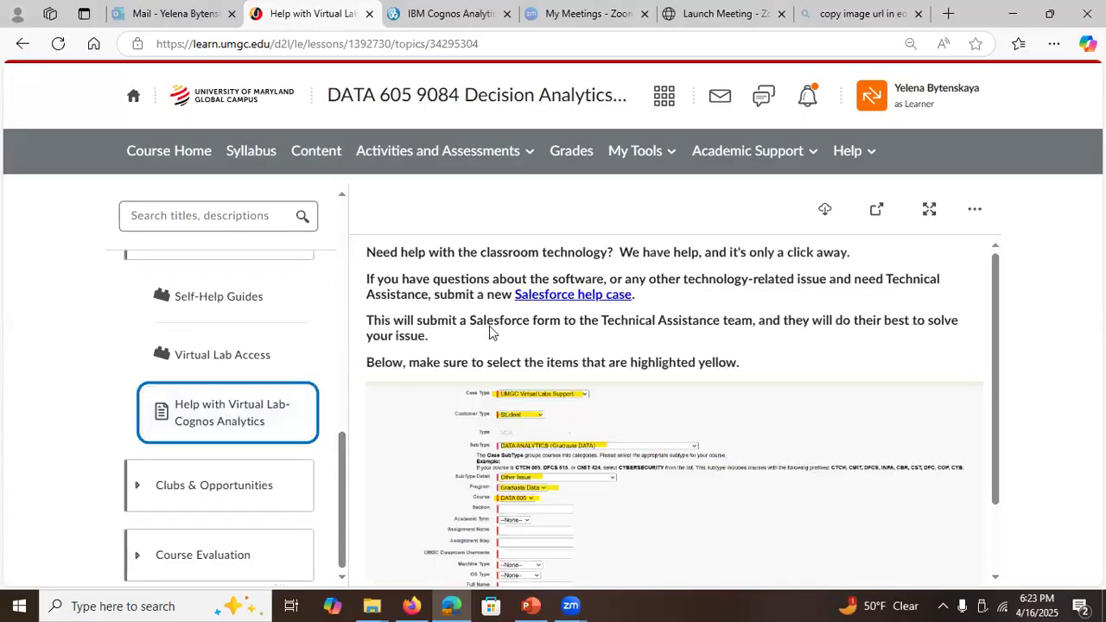
left_click(562, 298)
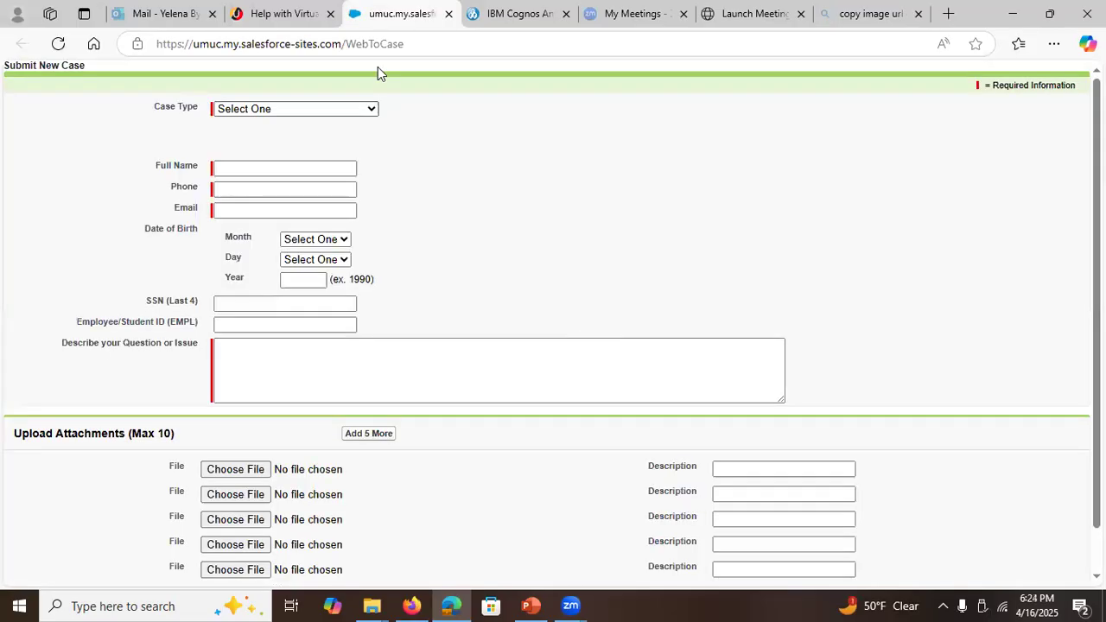
Step: Set the case type to UMGC Virtual Labs Support and the subtype to DATA ANALYTICS (Graduate DATA)
left_click(371, 109)
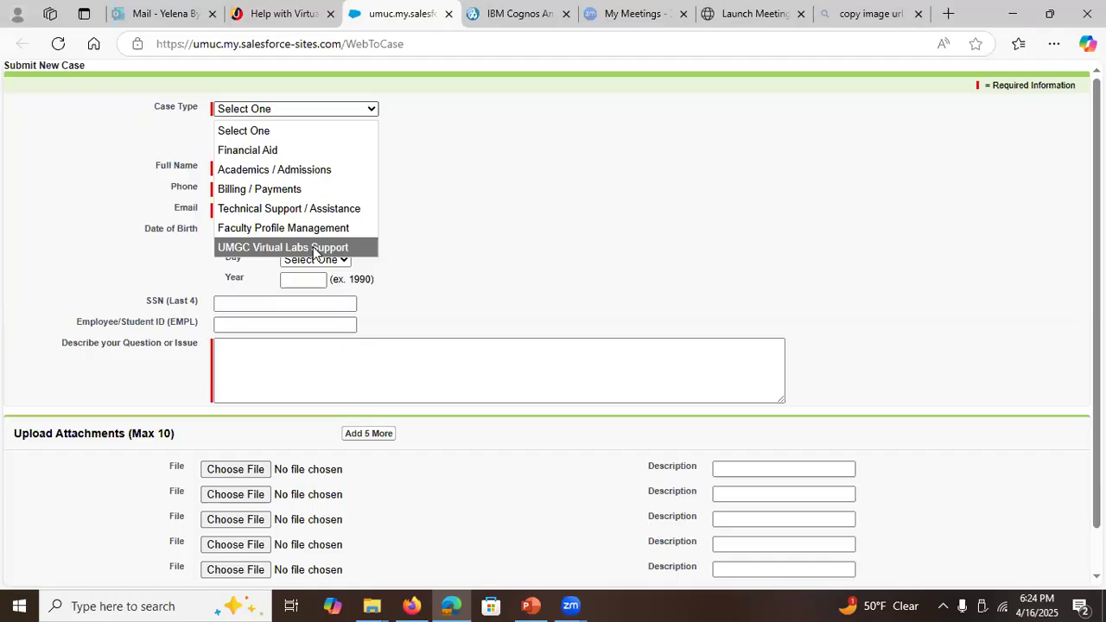
left_click(315, 248)
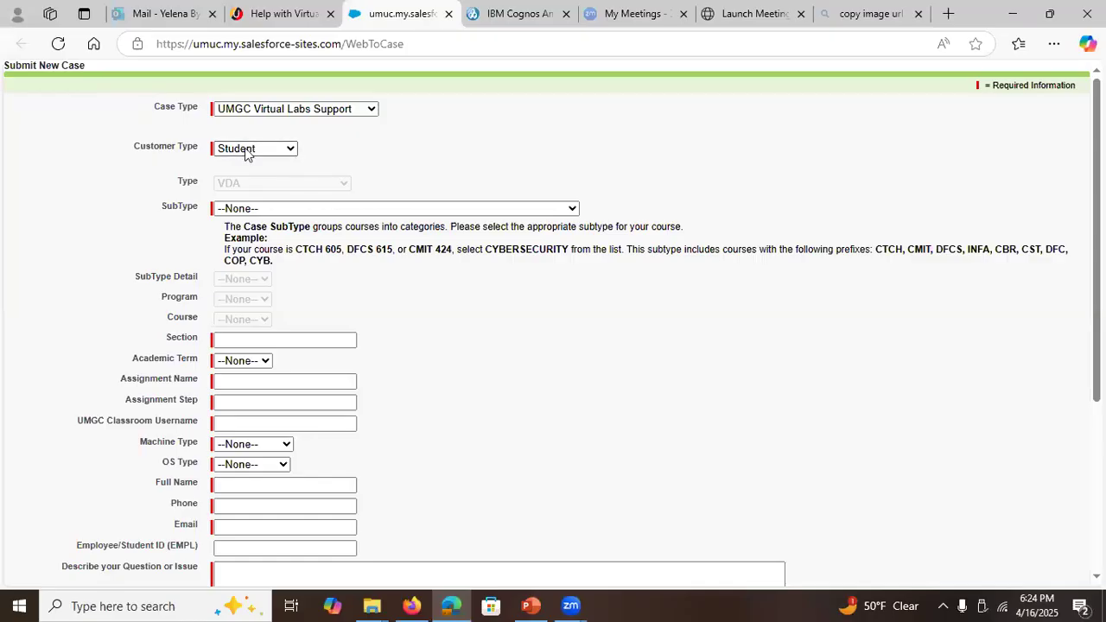
left_click(572, 210)
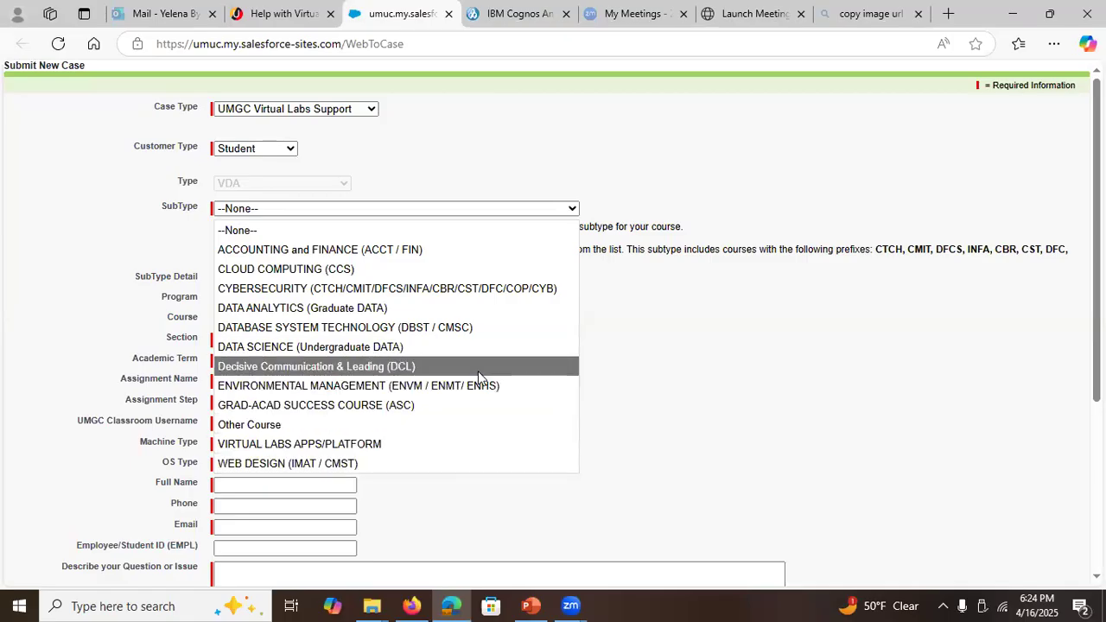
left_click(447, 310)
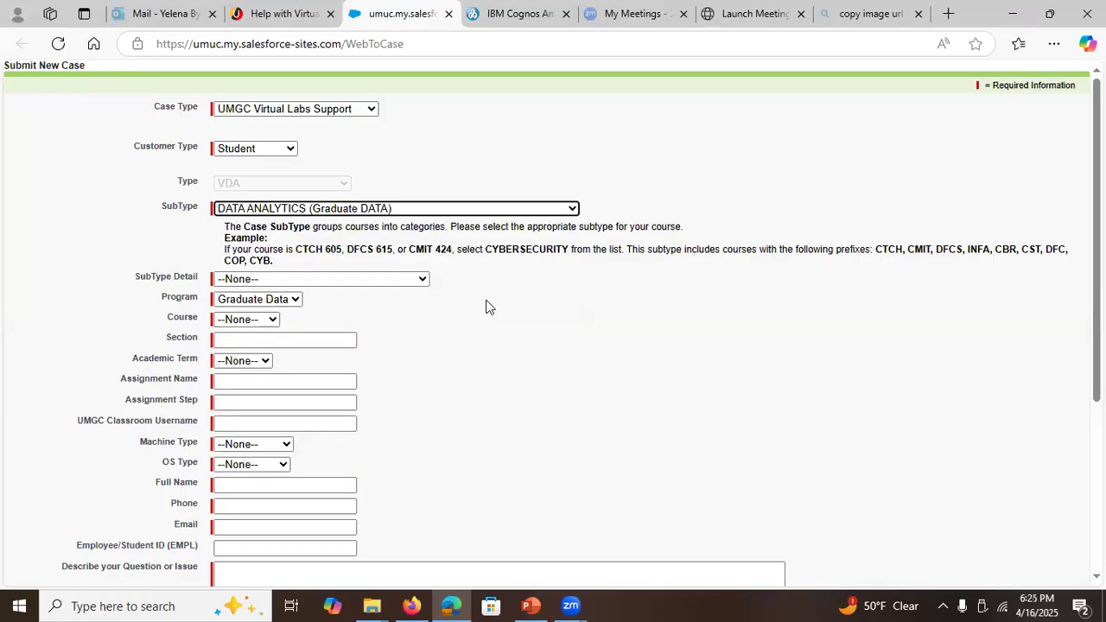
Step: Set the subtype detail to Other Issue and the course to DATA 605
left_click(424, 281)
left_click_drag(424, 375, 361, 456)
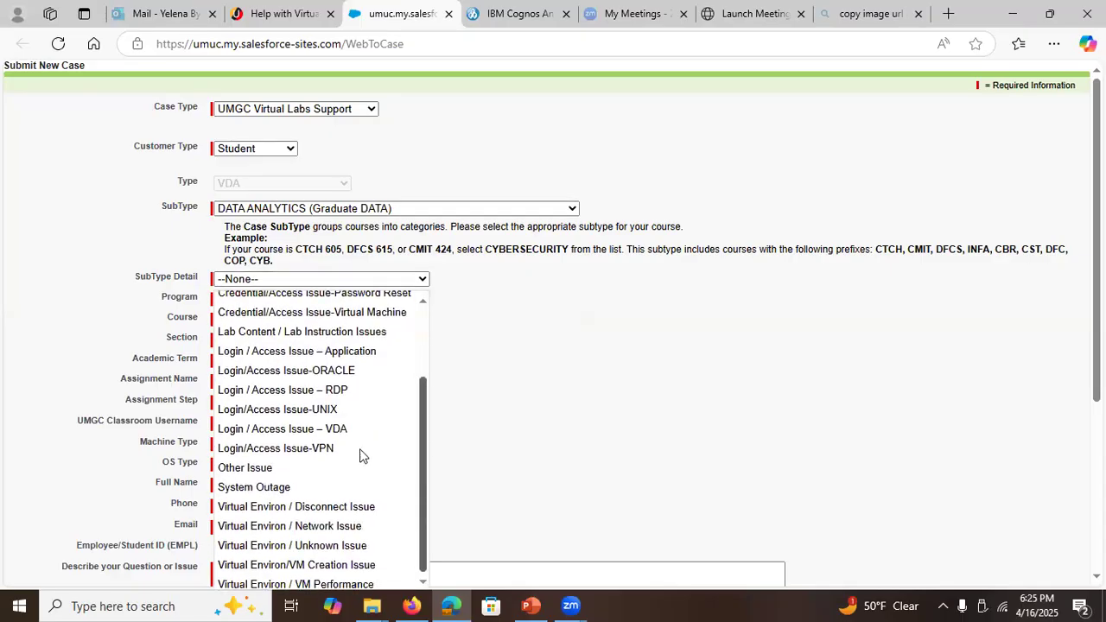
left_click(317, 462)
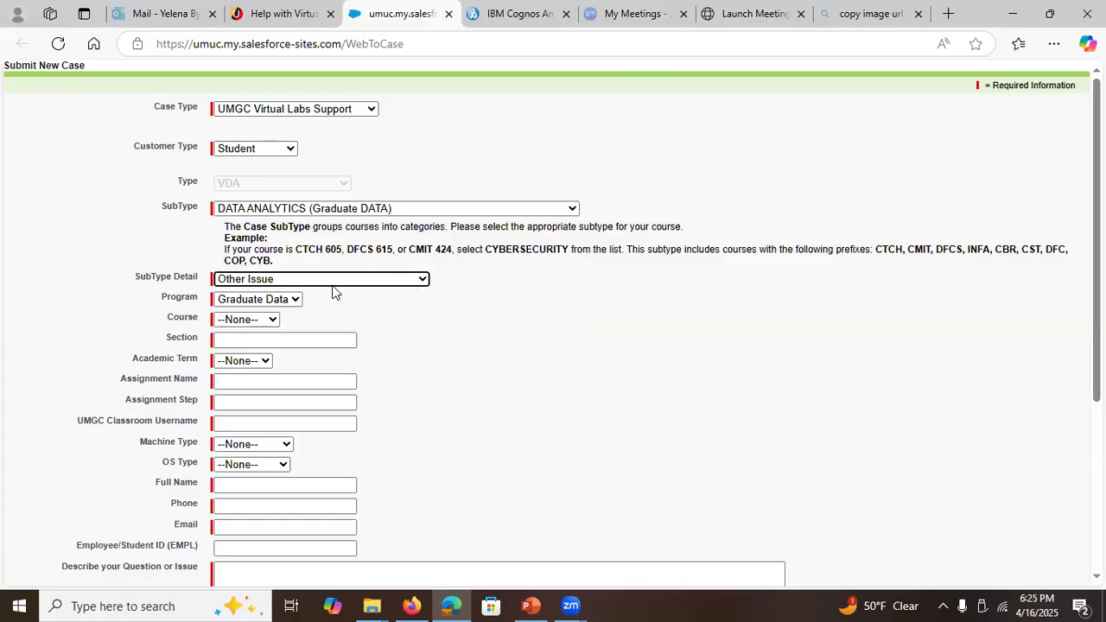
left_click(295, 300)
left_click(277, 322)
left_click(275, 322)
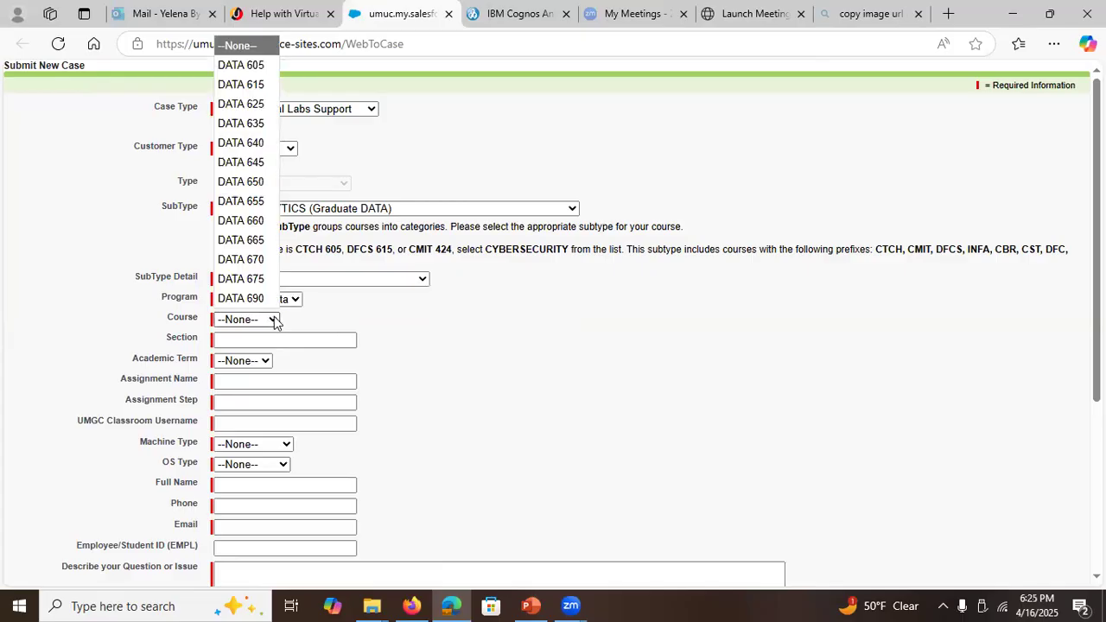
left_click(257, 65)
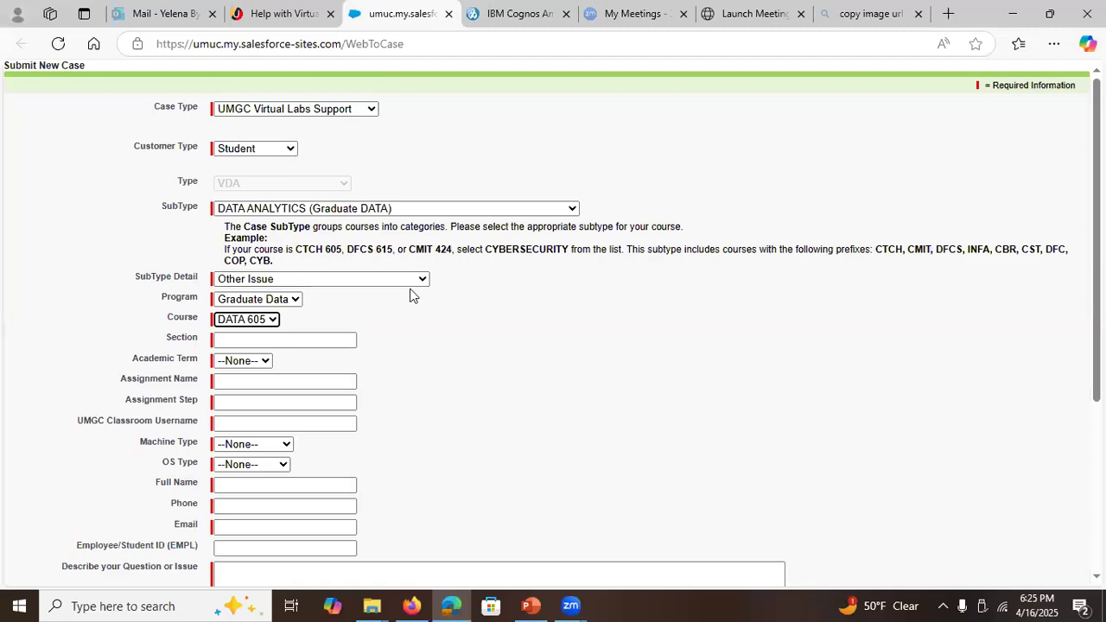
Step: Set the academic term to Spring, then switch back to the IBM Cognos Analytics session
left_click(316, 339)
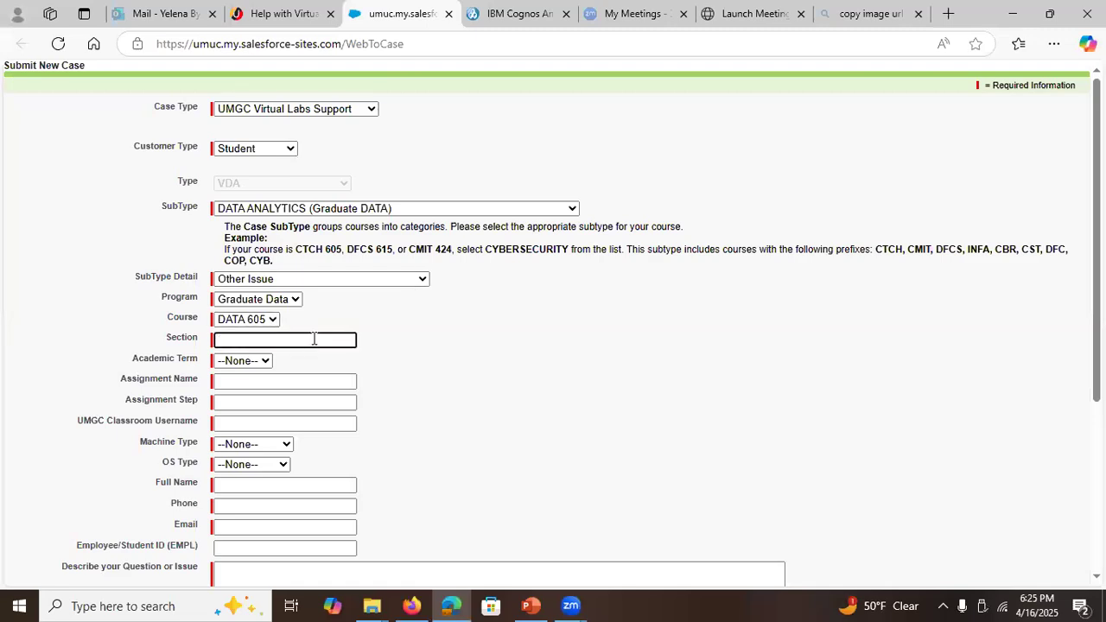
left_click(262, 362)
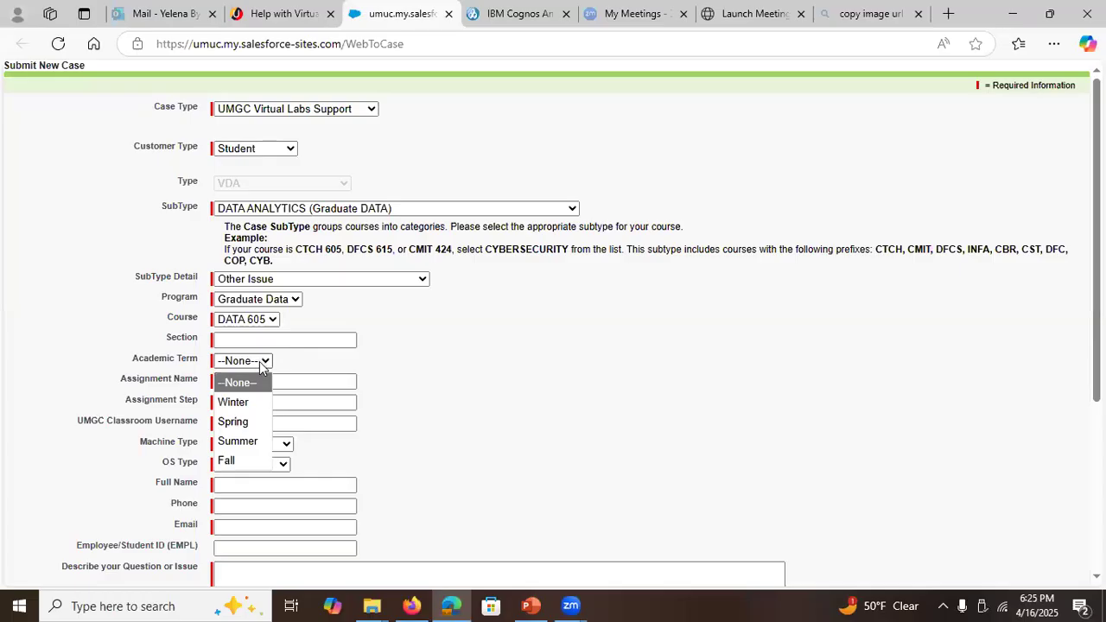
left_click(248, 424)
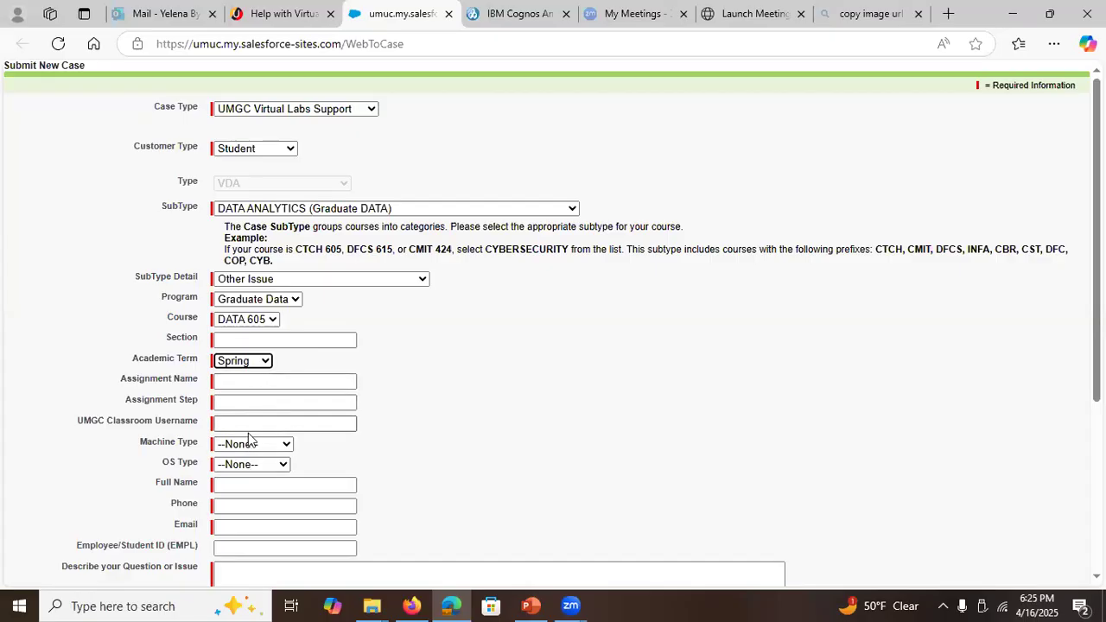
scroll(553, 320, "down", 2)
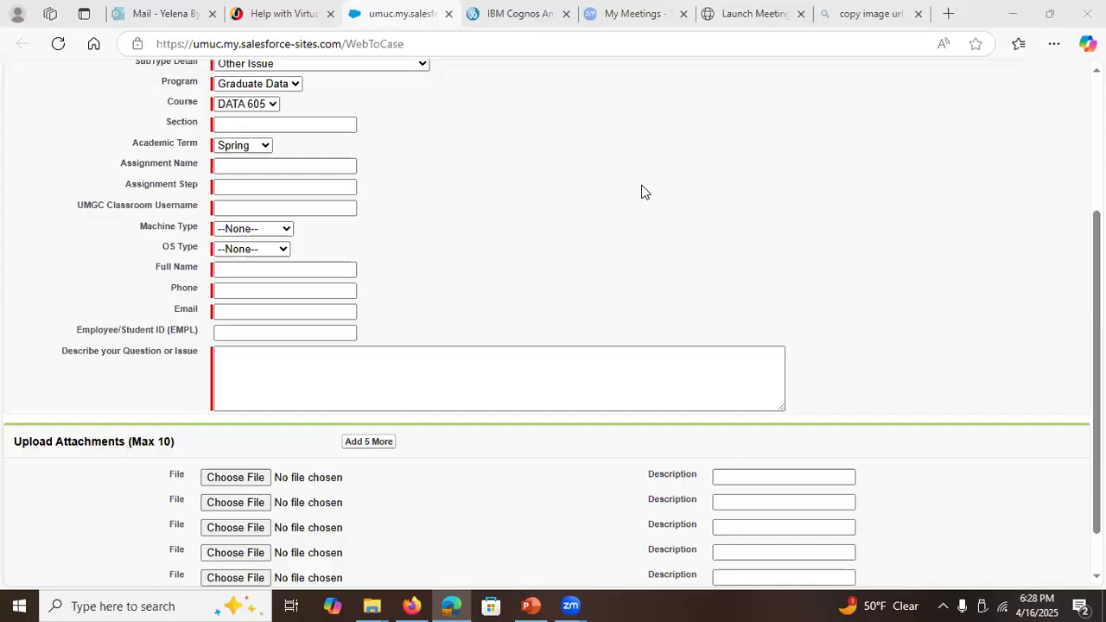
left_click(506, 14)
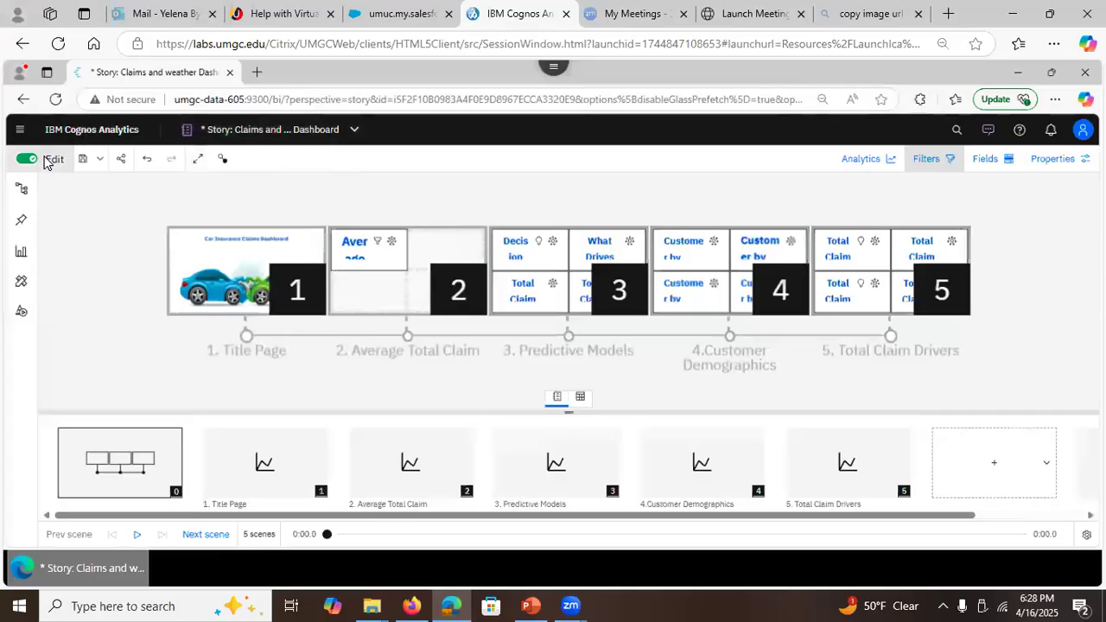
Step: Save the Claims and weather Dashboard story, then close both the story and its source dashboard
left_click(82, 158)
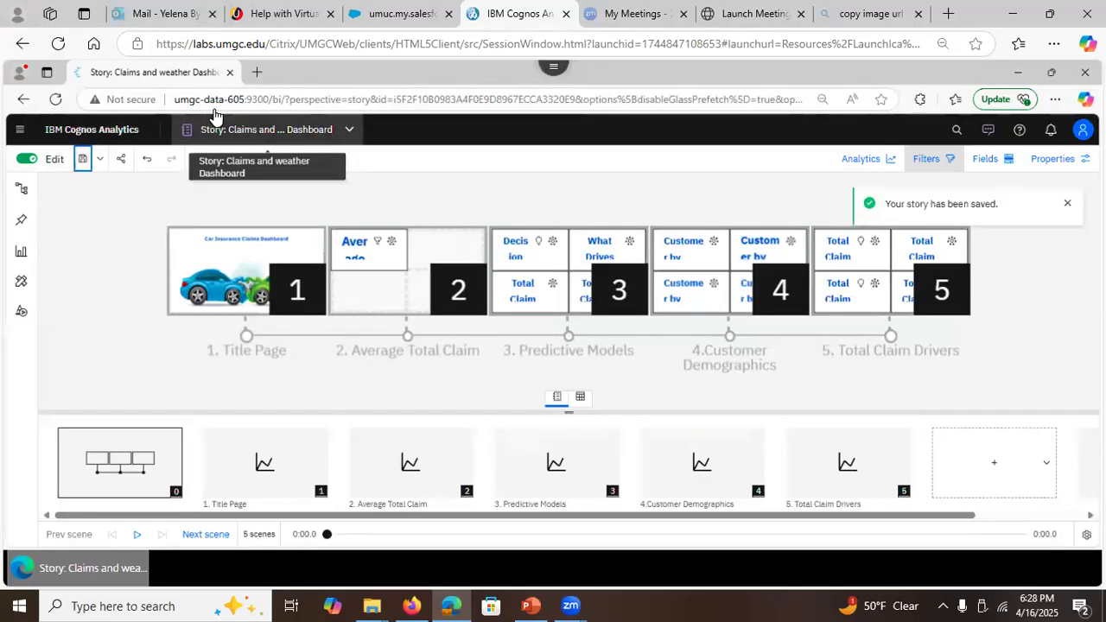
left_click(259, 129)
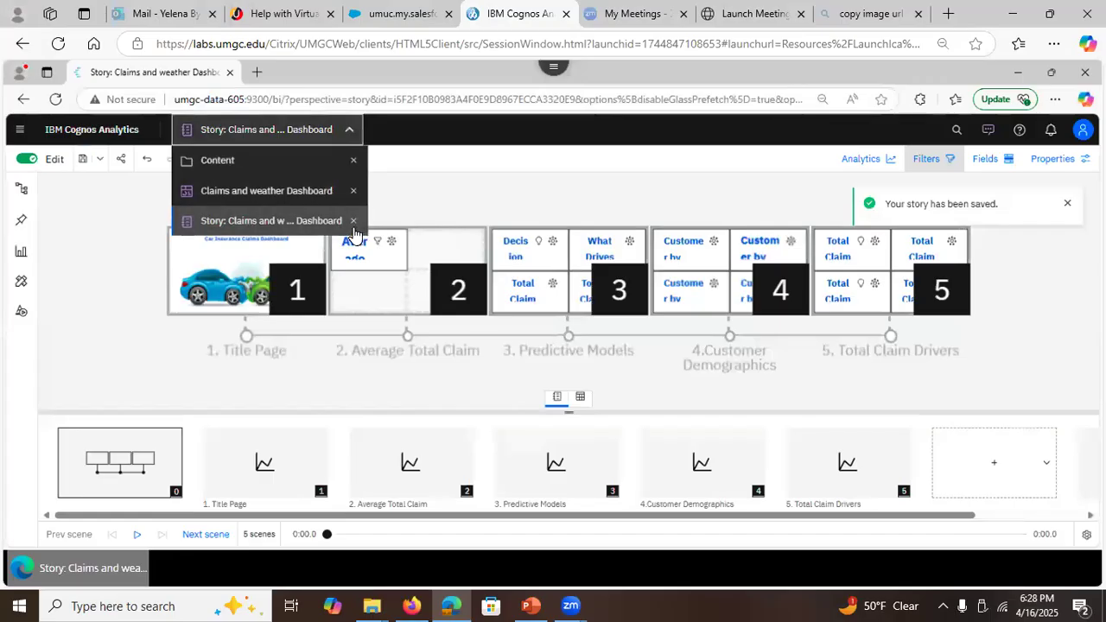
left_click(353, 222)
left_click(348, 129)
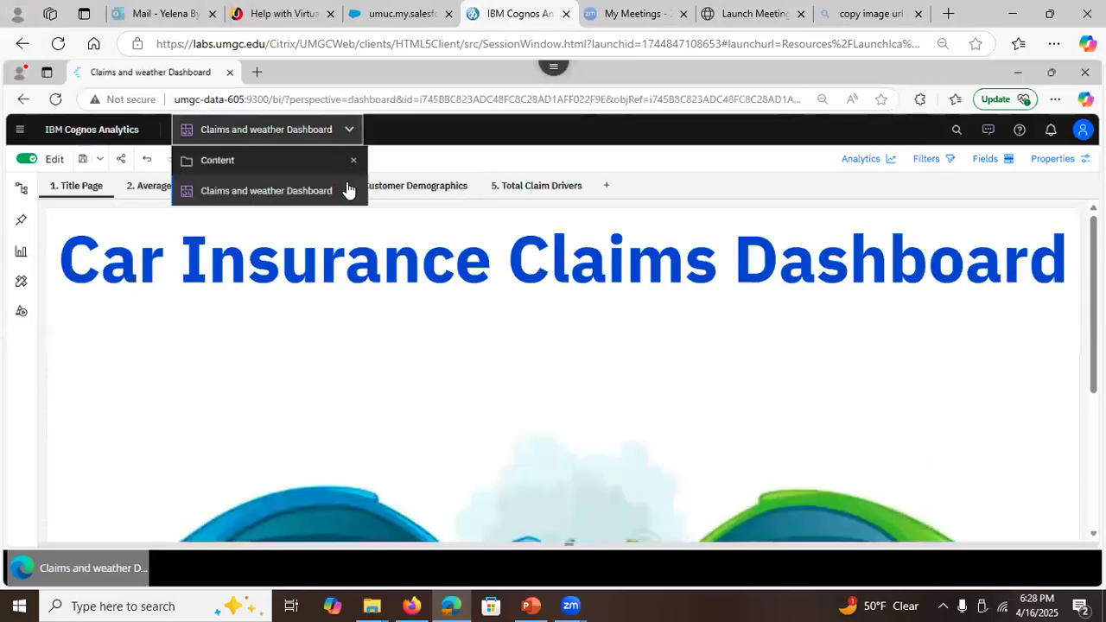
left_click(354, 191)
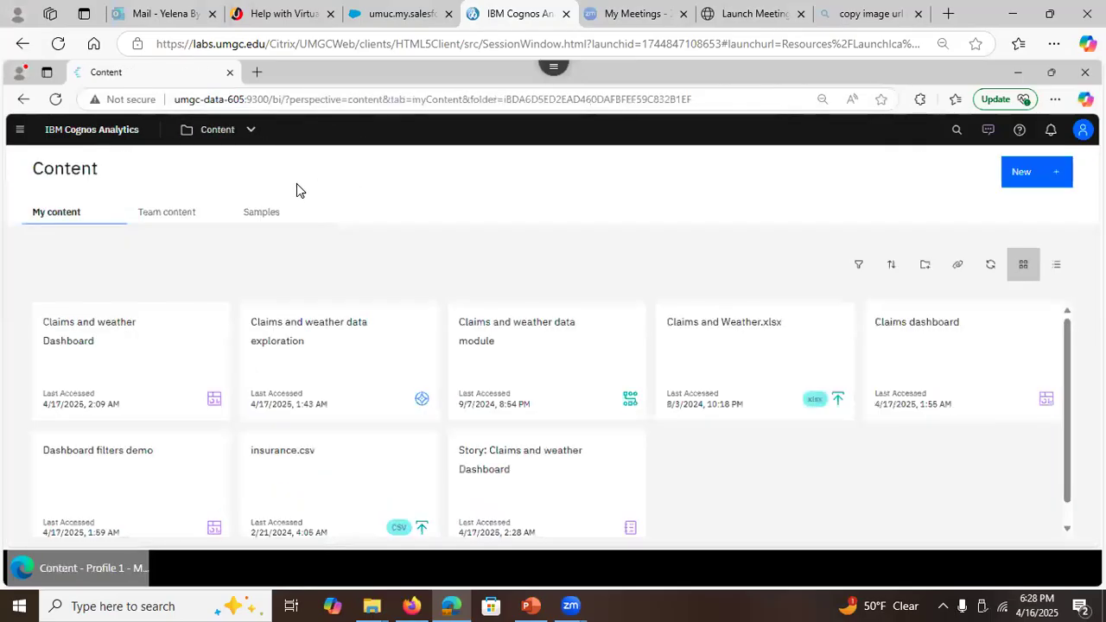
Step: Open the Claims dashboard for editing and expand the Claims and Weather.xlsx fields in its data source
left_click(943, 335)
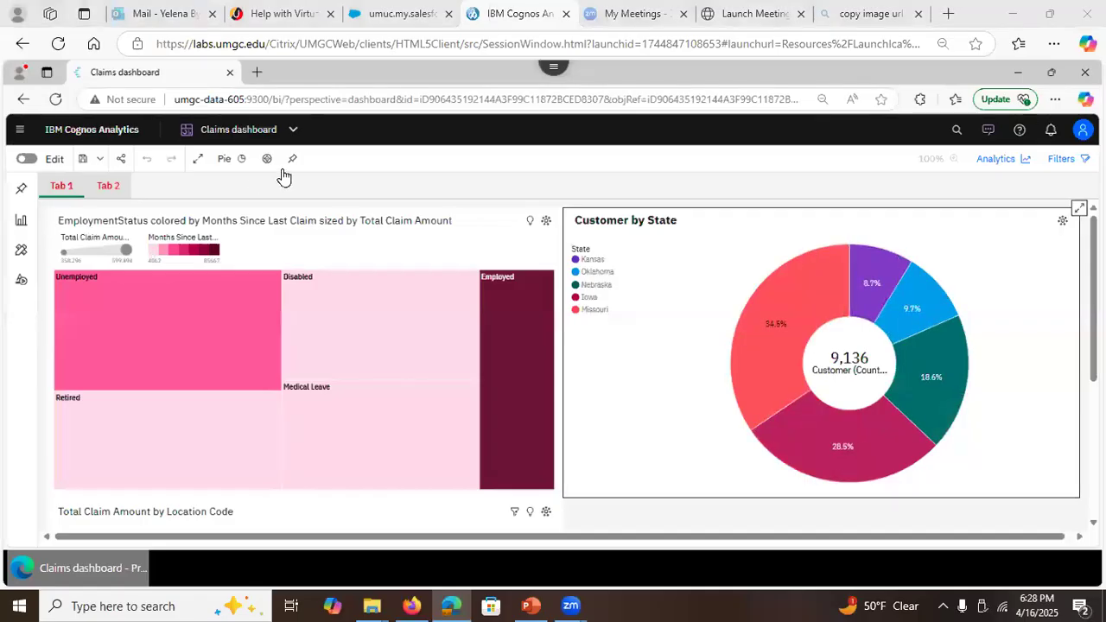
left_click(26, 158)
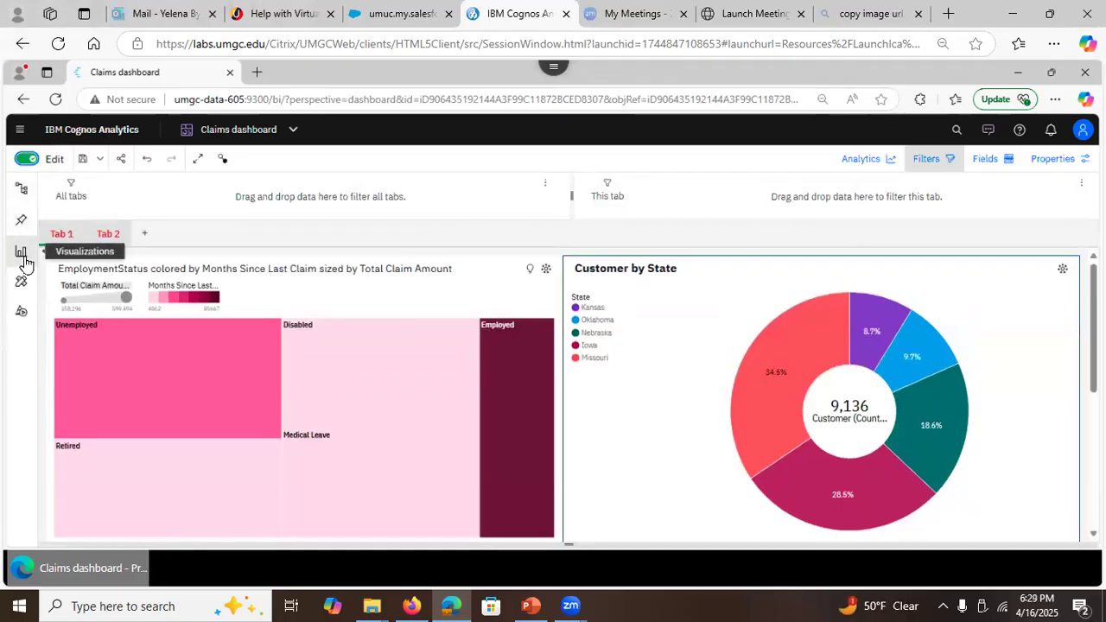
left_click(21, 190)
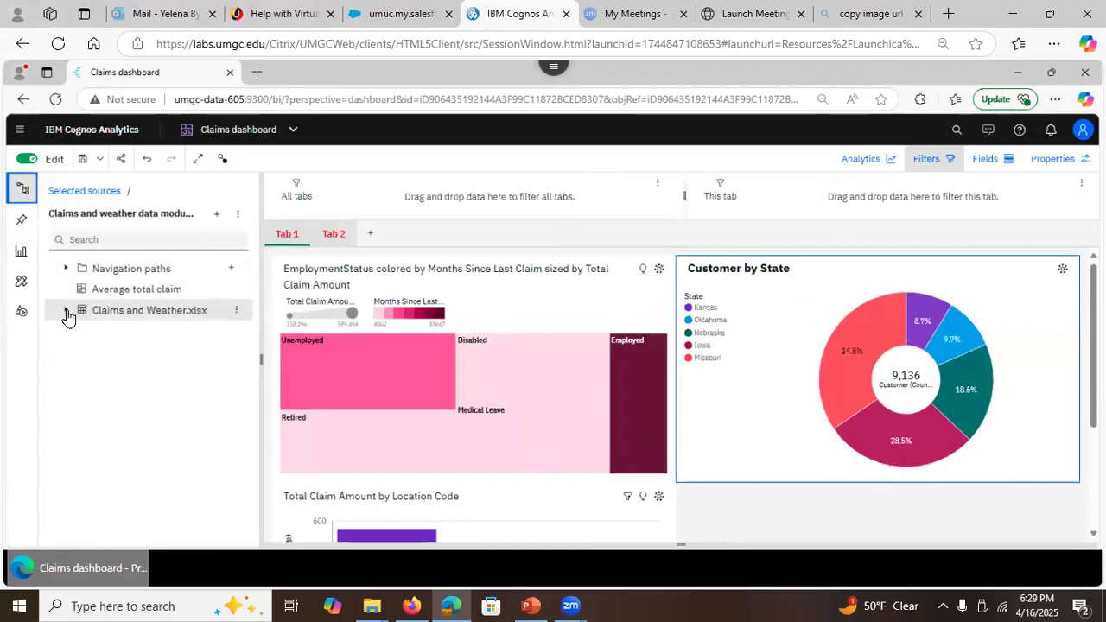
left_click(65, 310)
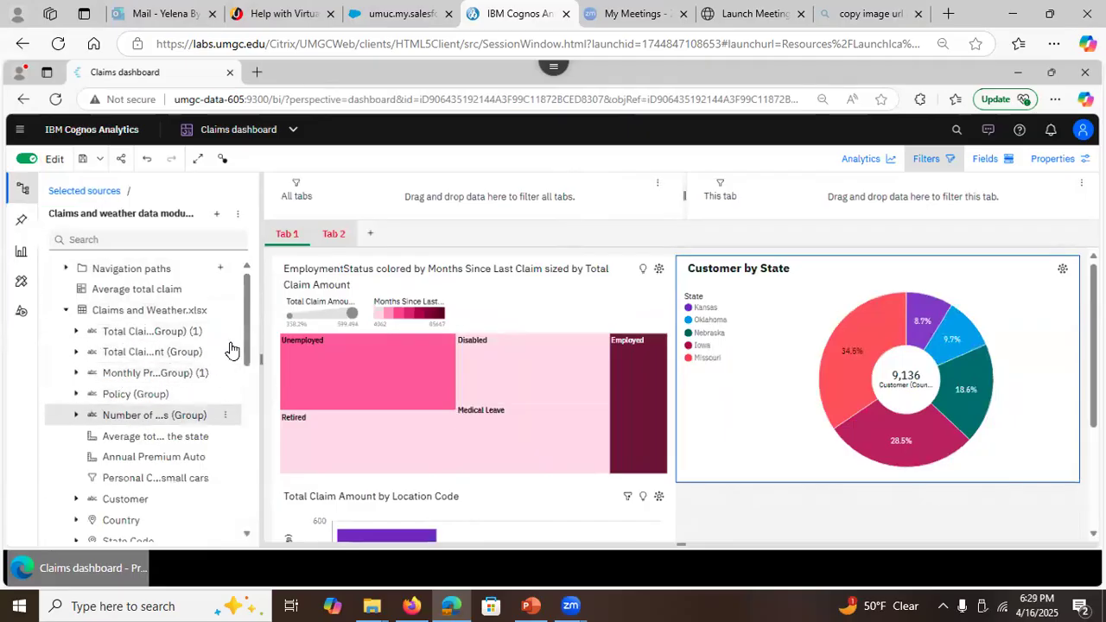
Step: Filter all tabs by State Code to OK, NE and MO, and save the dashboard
scroll(245, 377, "down", 3)
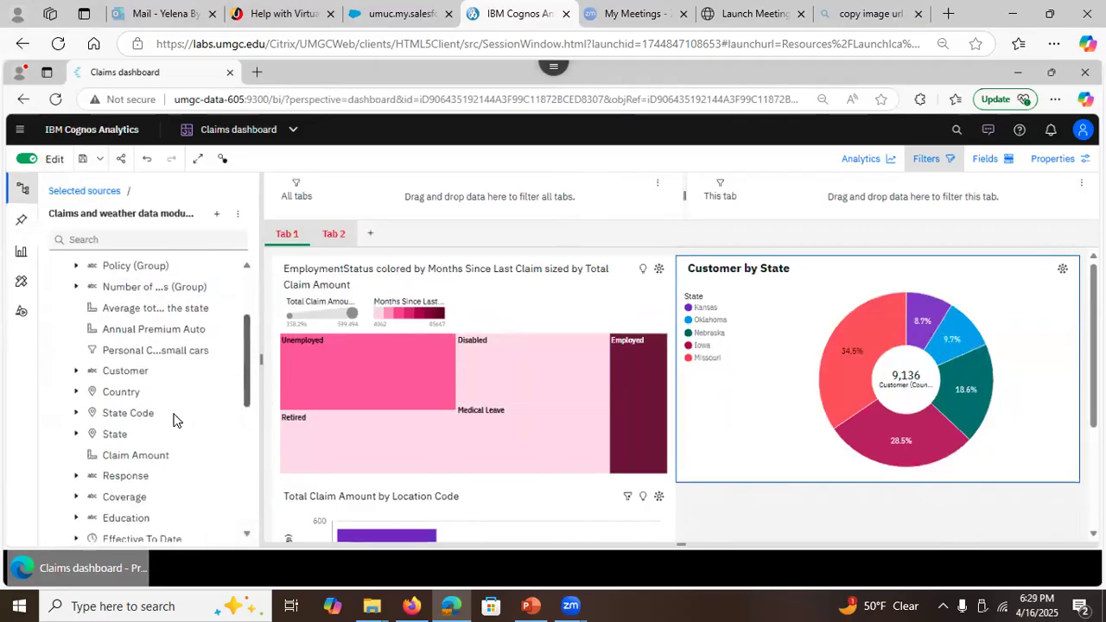
left_click(130, 413)
left_click_drag(341, 358, 587, 197)
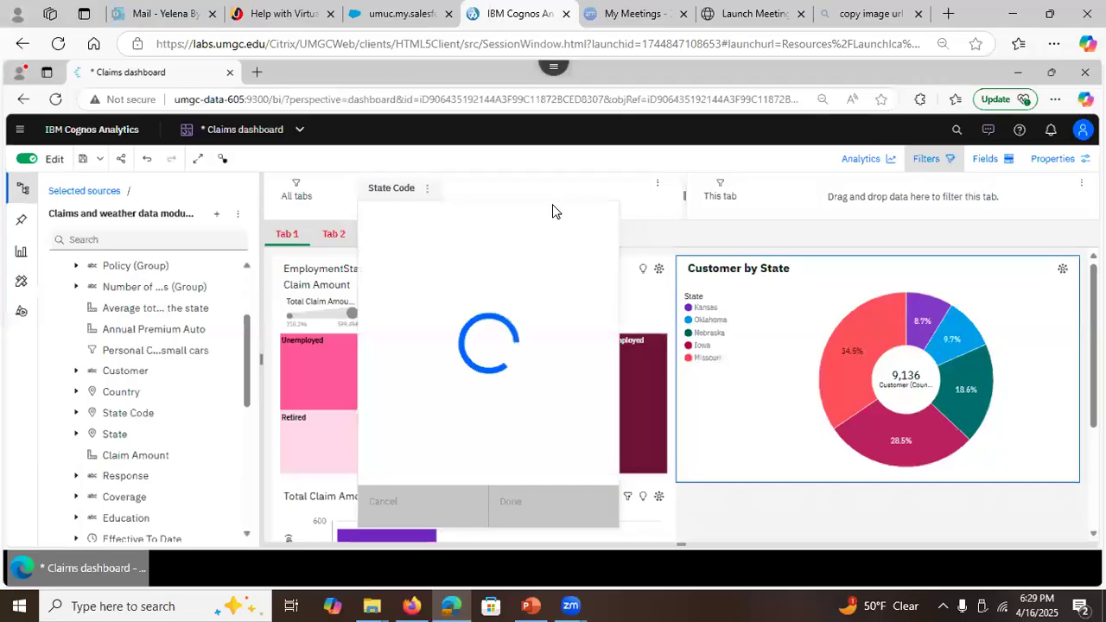
left_click(394, 344)
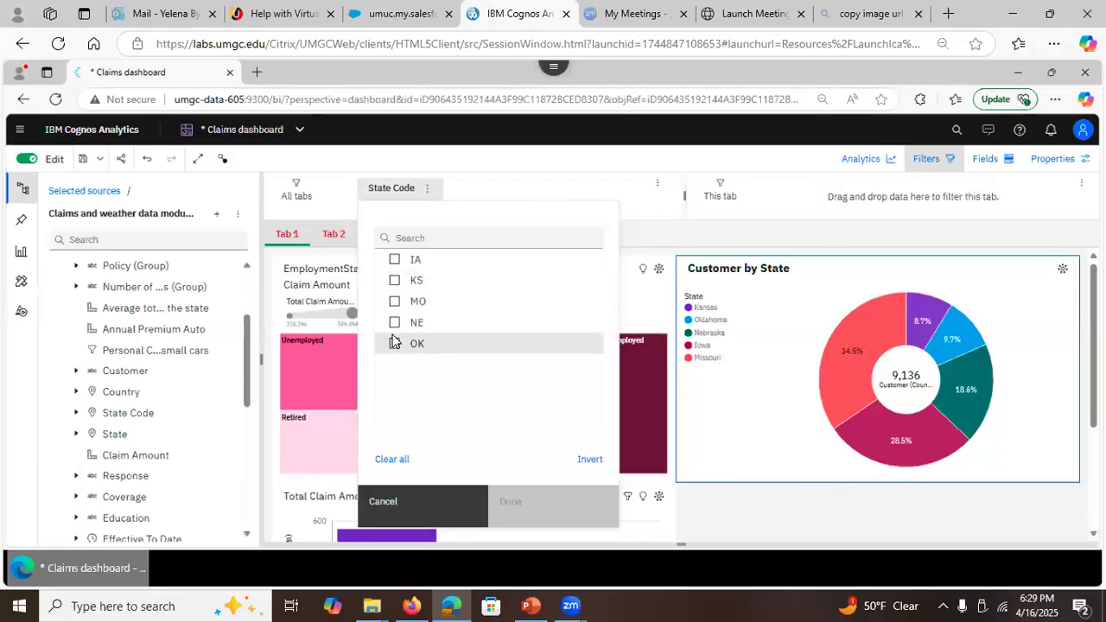
left_click(393, 322)
left_click(394, 302)
left_click(530, 514)
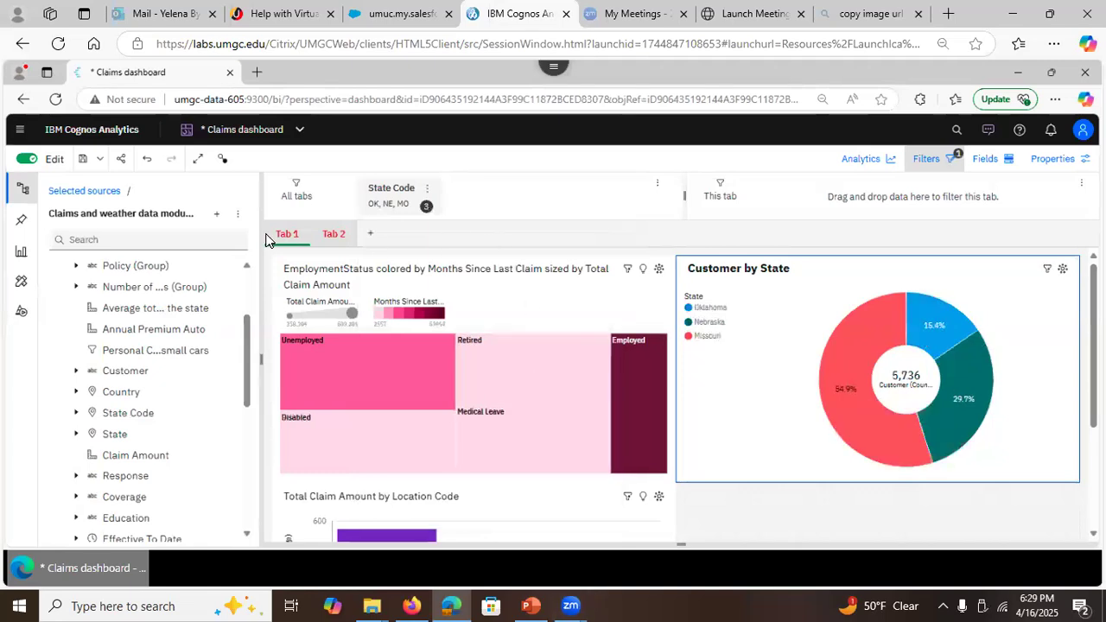
left_click(82, 159)
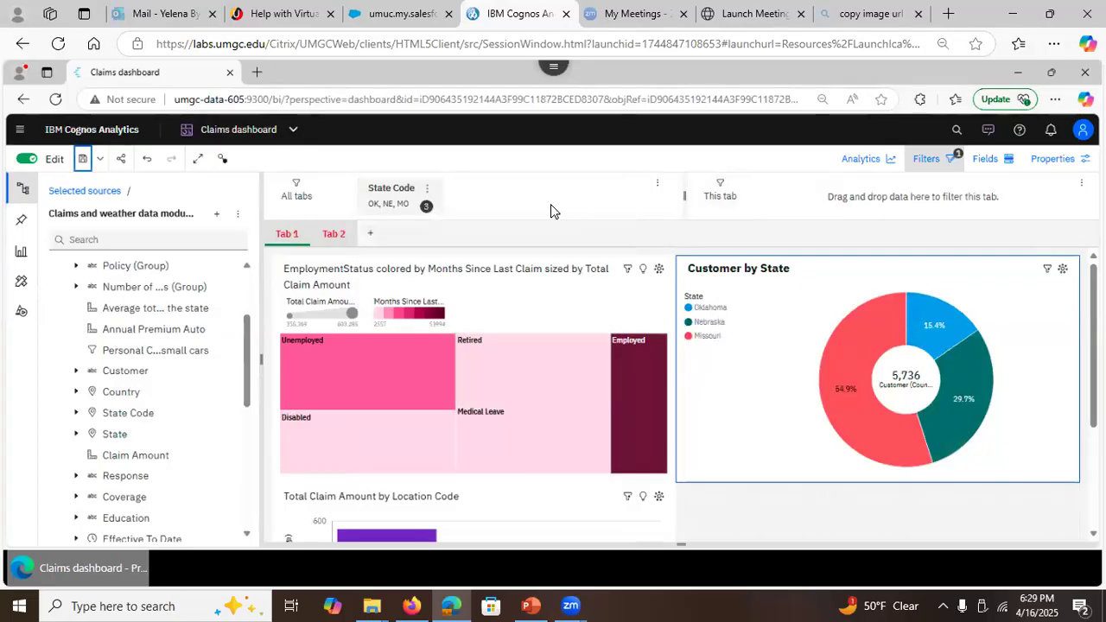
Step: Save the Claims dashboard as a Slideshow story named Story: Claims dashboard in My content
left_click(99, 159)
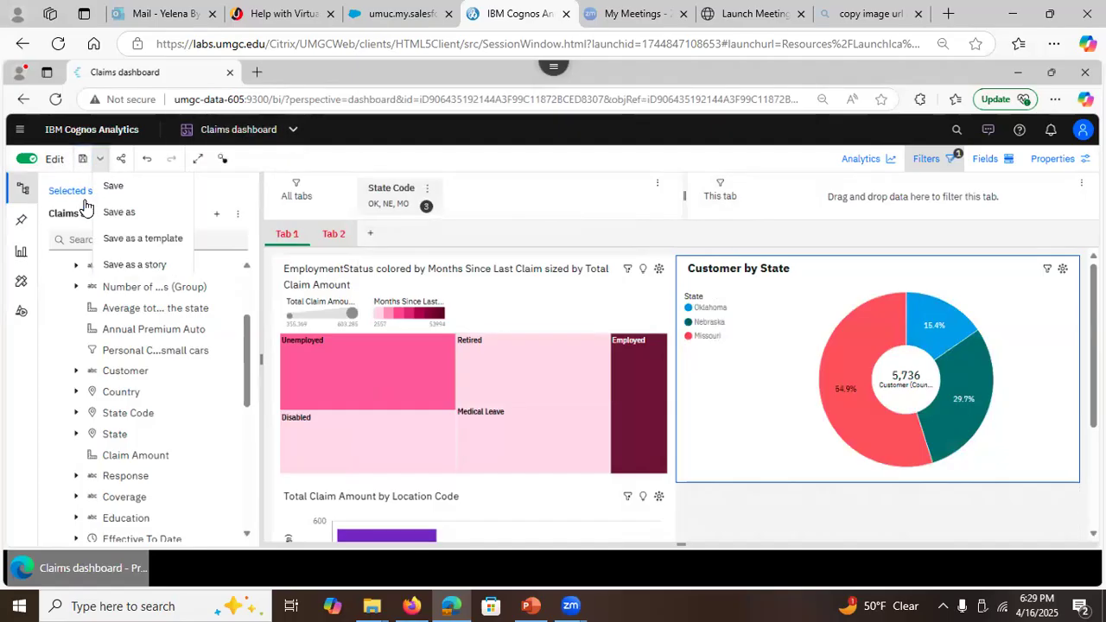
left_click(130, 265)
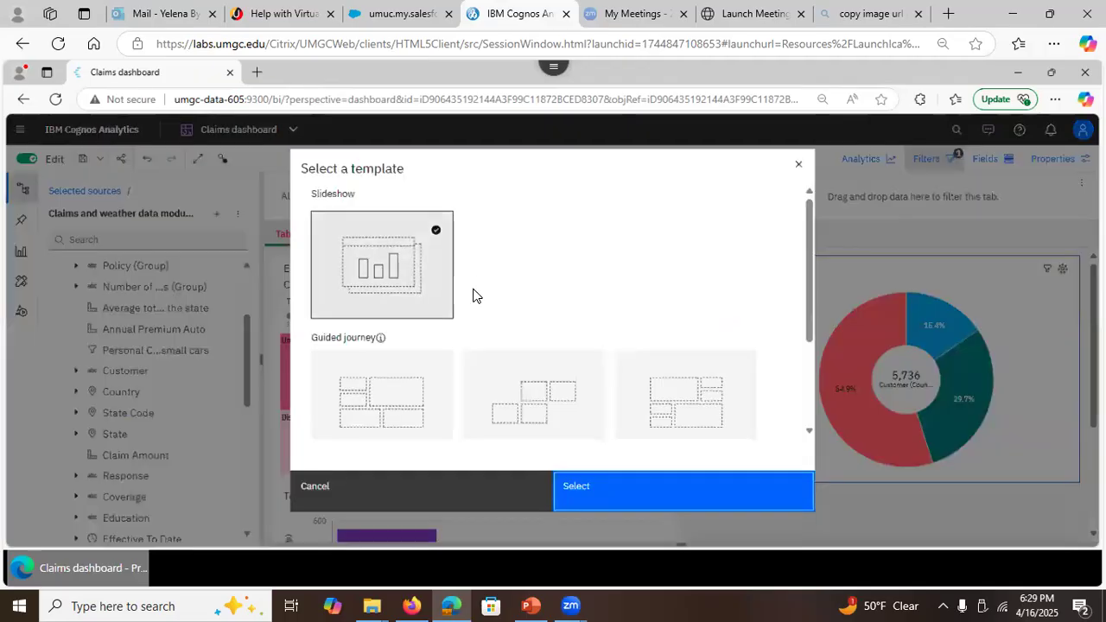
left_click(367, 273)
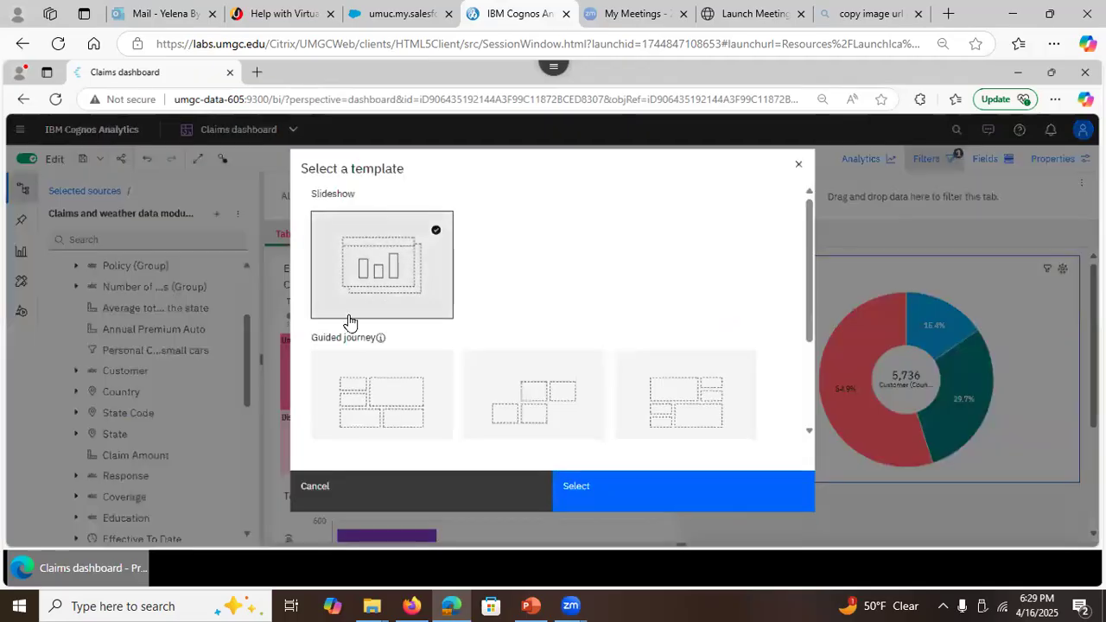
left_click(606, 494)
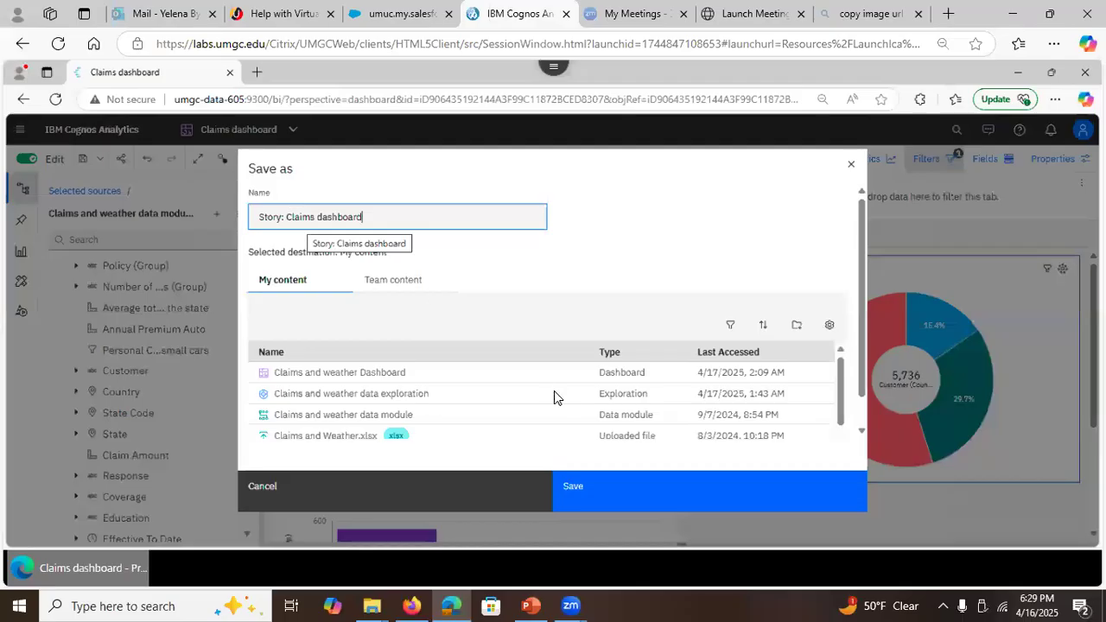
left_click(616, 505)
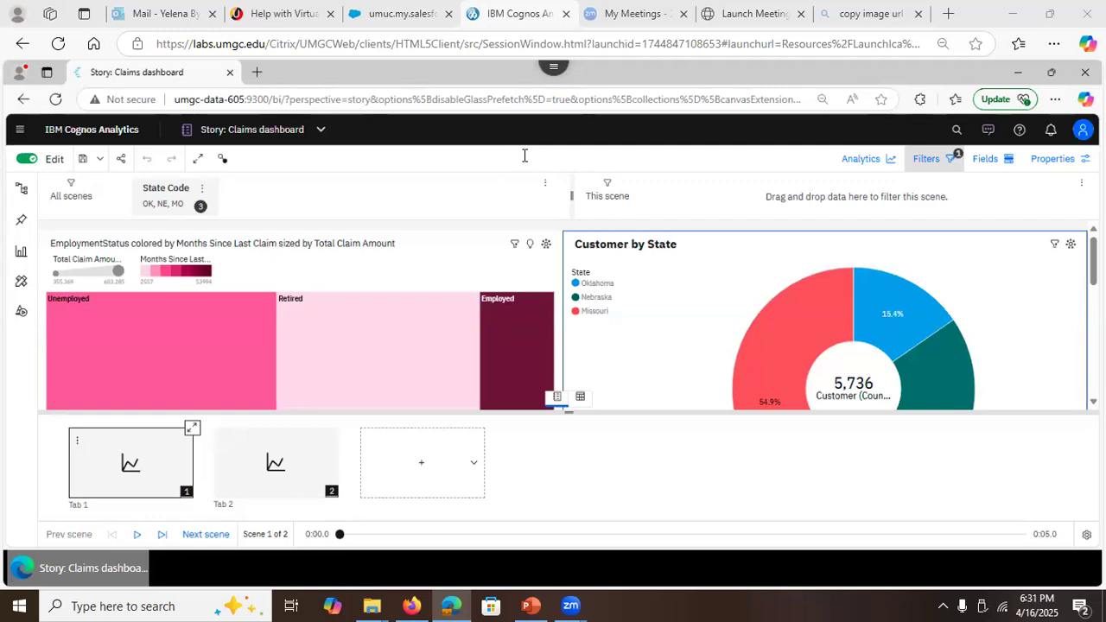
Step: Examine the options and selected values of the story's State Code filter for all scenes, leaving it as is
left_click(201, 189)
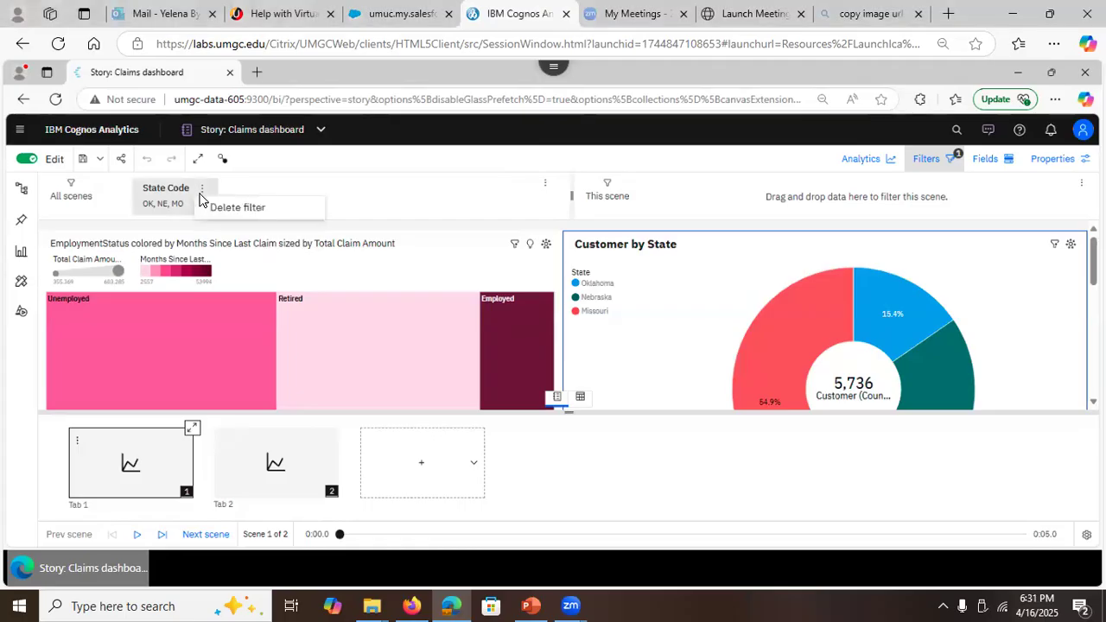
left_click(264, 183)
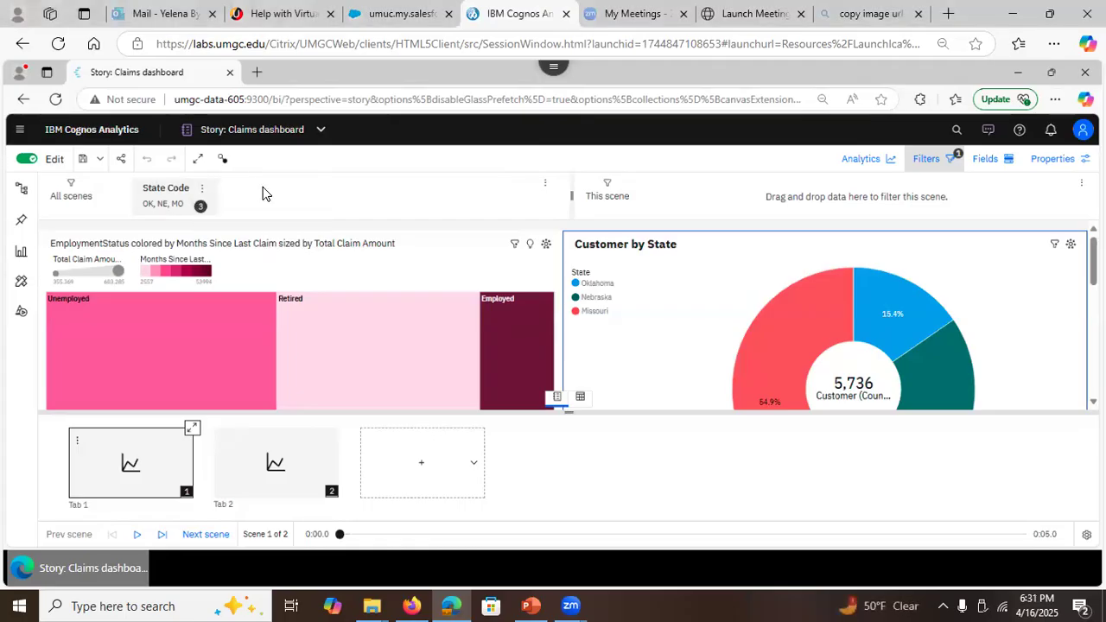
left_click(202, 190)
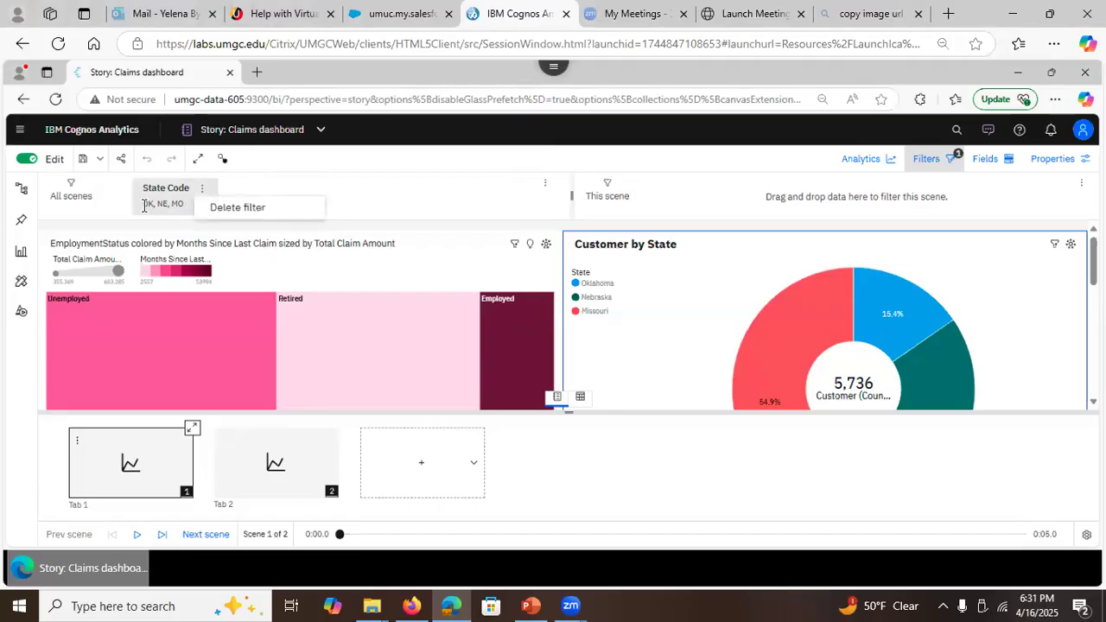
left_click(154, 199)
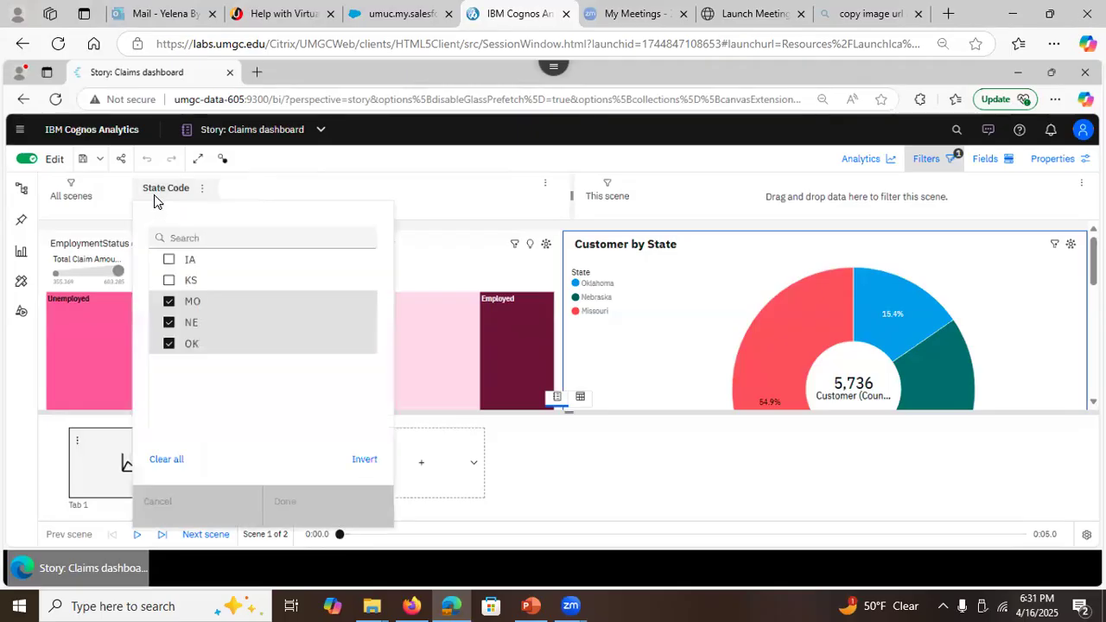
left_click(219, 164)
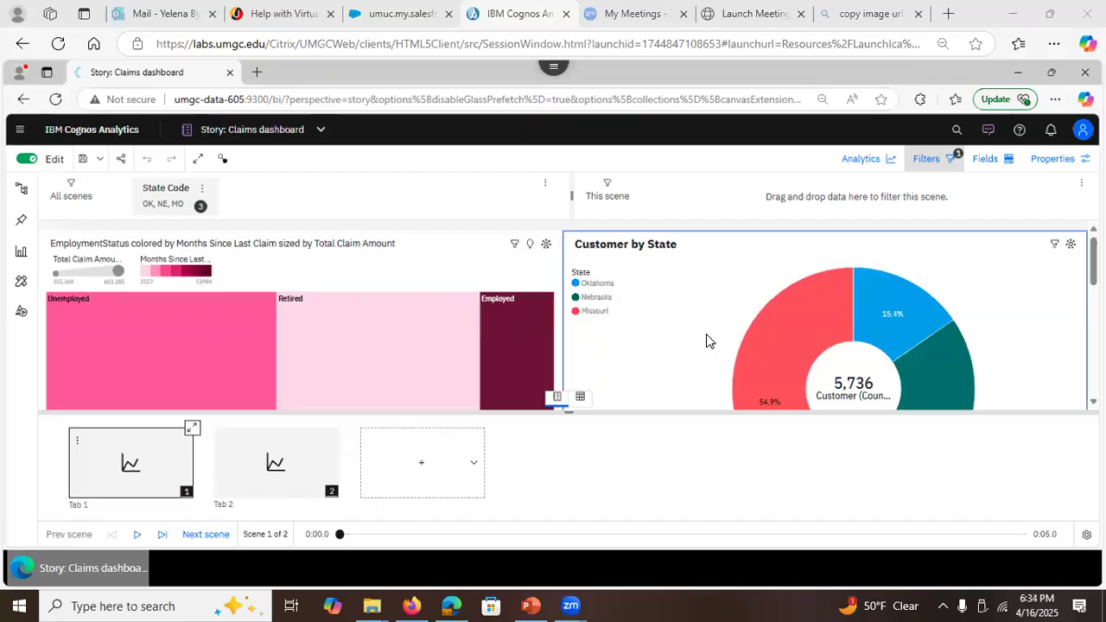
Step: Close the Claims dashboard story and the Claims dashboard, and check that only Content is still open
left_click(280, 154)
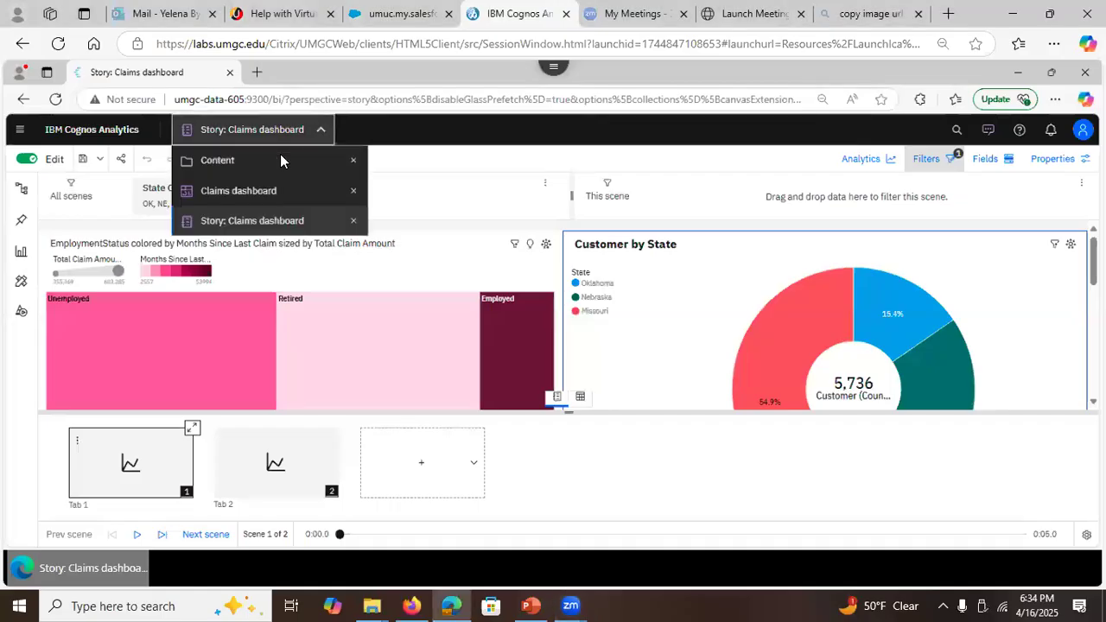
left_click(352, 223)
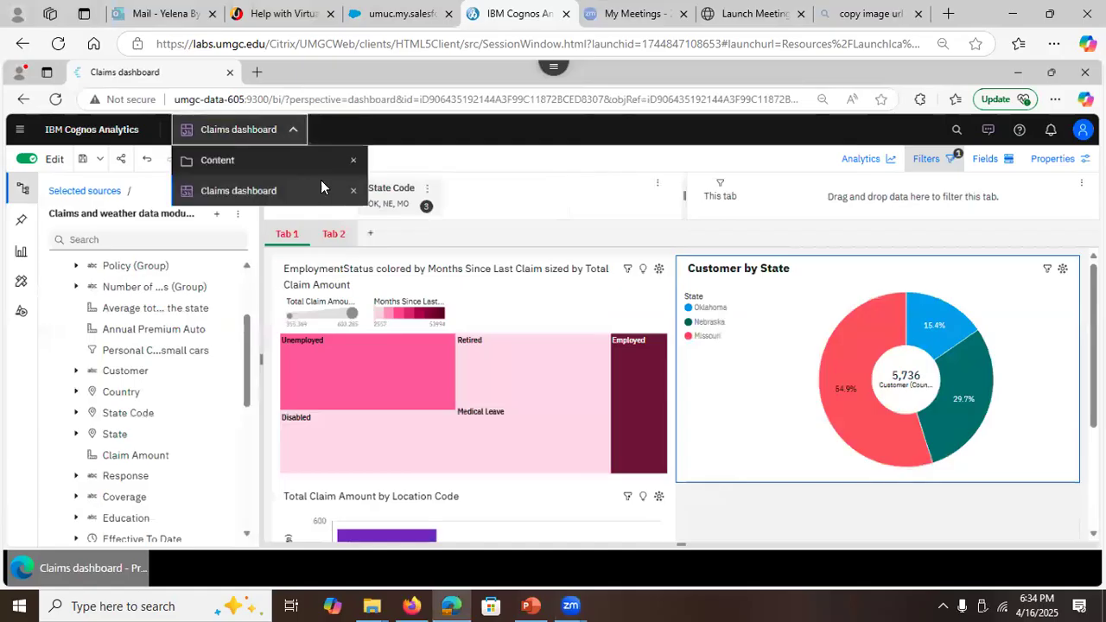
left_click(353, 190)
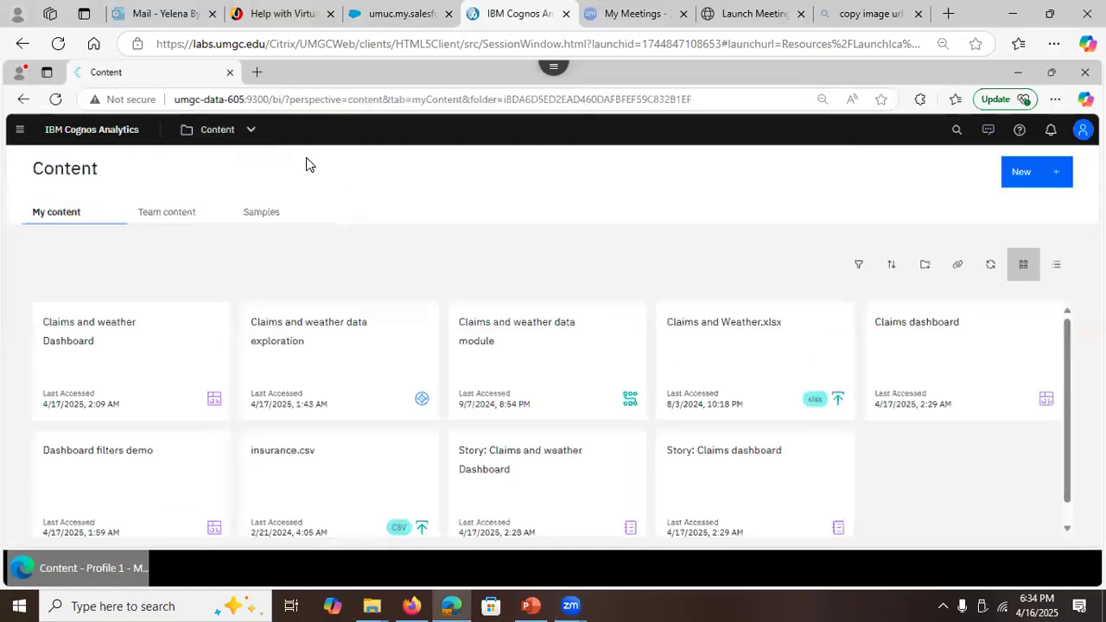
left_click(250, 138)
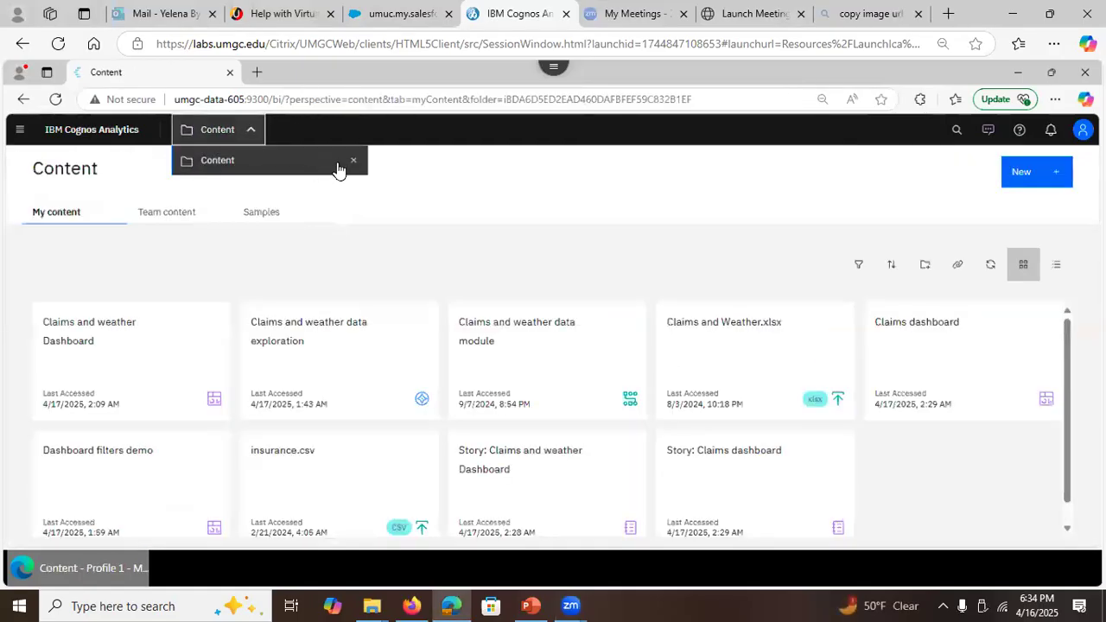
triple_click(390, 230)
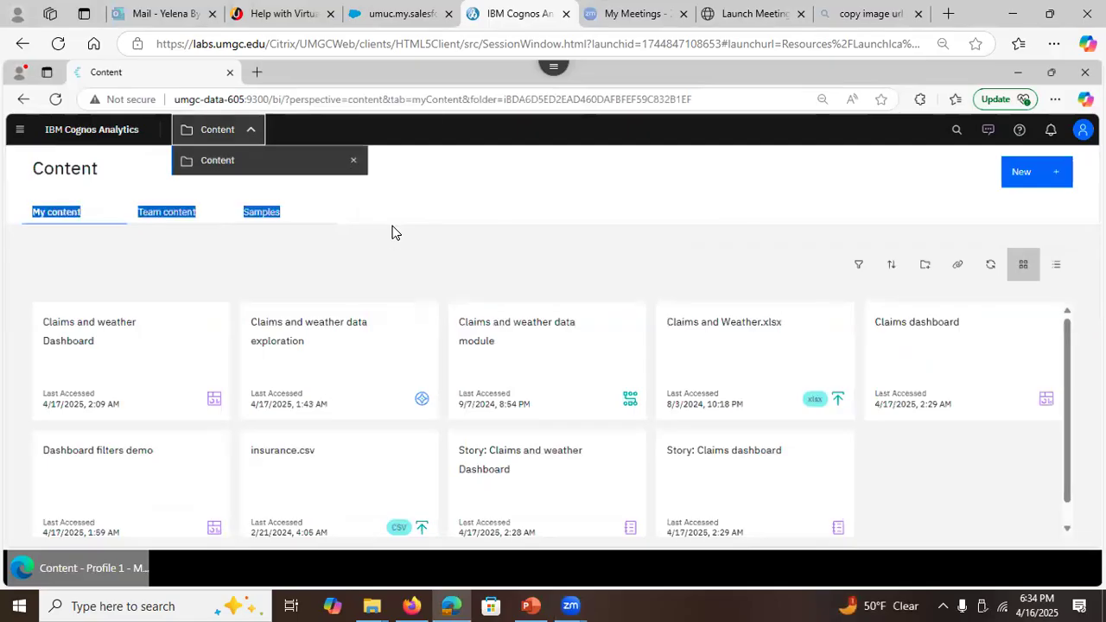
left_click(293, 271)
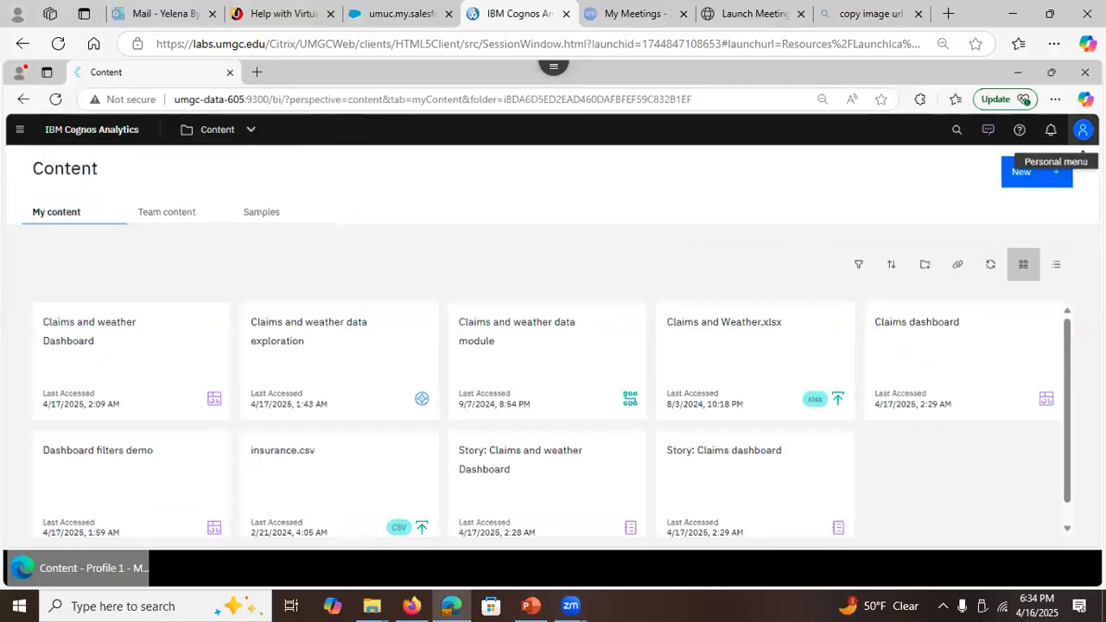
Step: Review the log-out option in the Cognos account menu and the log-off and disconnect options of the virtual lab session
left_click(1082, 130)
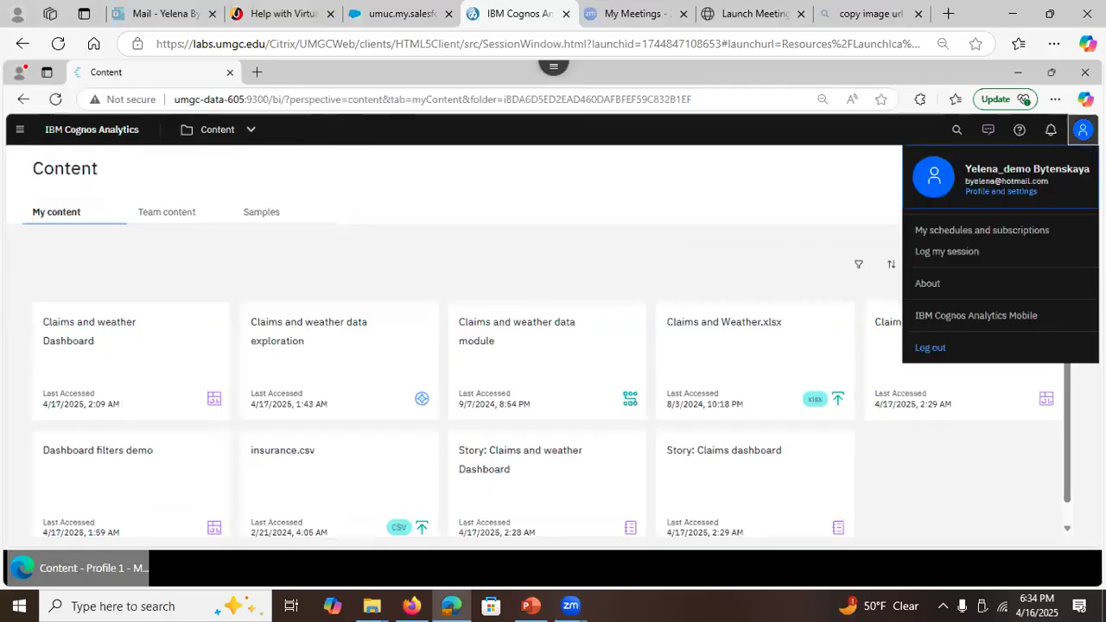
left_click(550, 220)
left_click(553, 69)
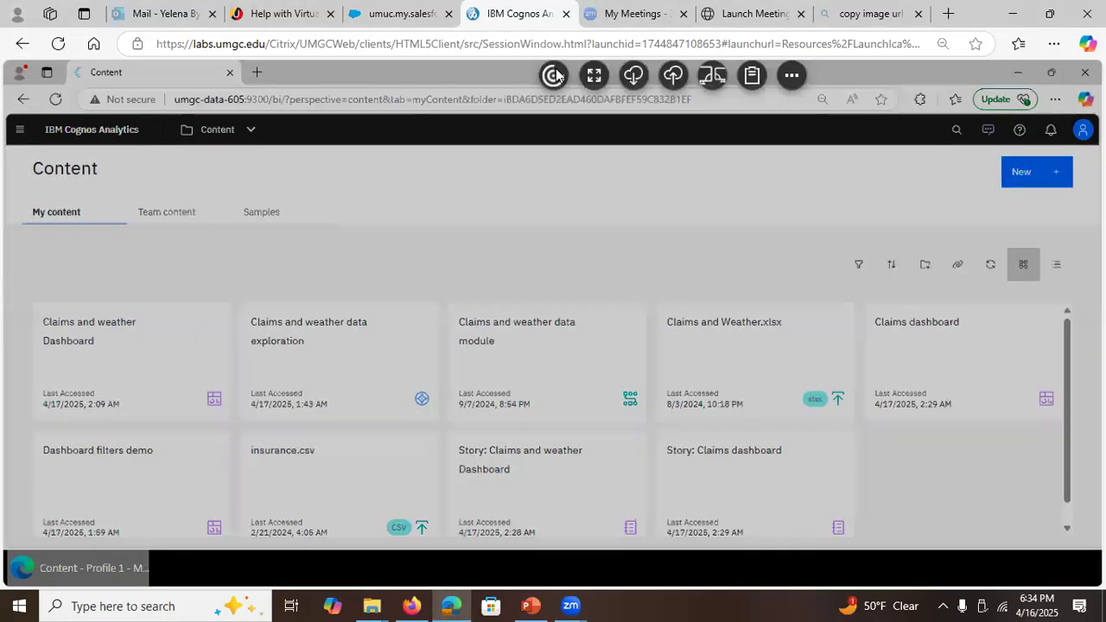
left_click(787, 76)
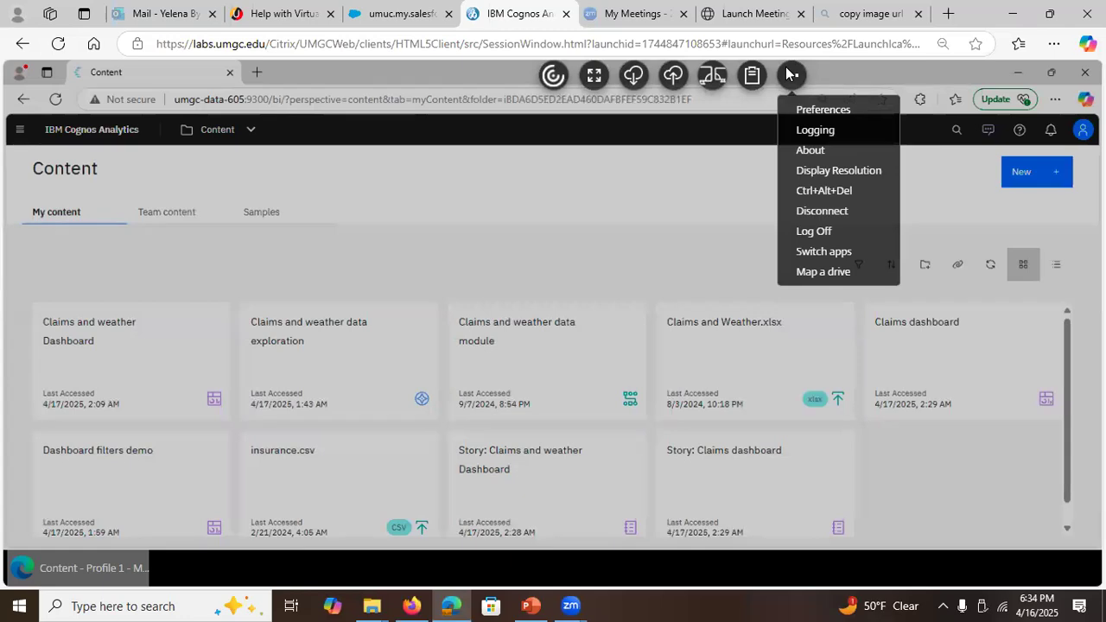
left_click(557, 253)
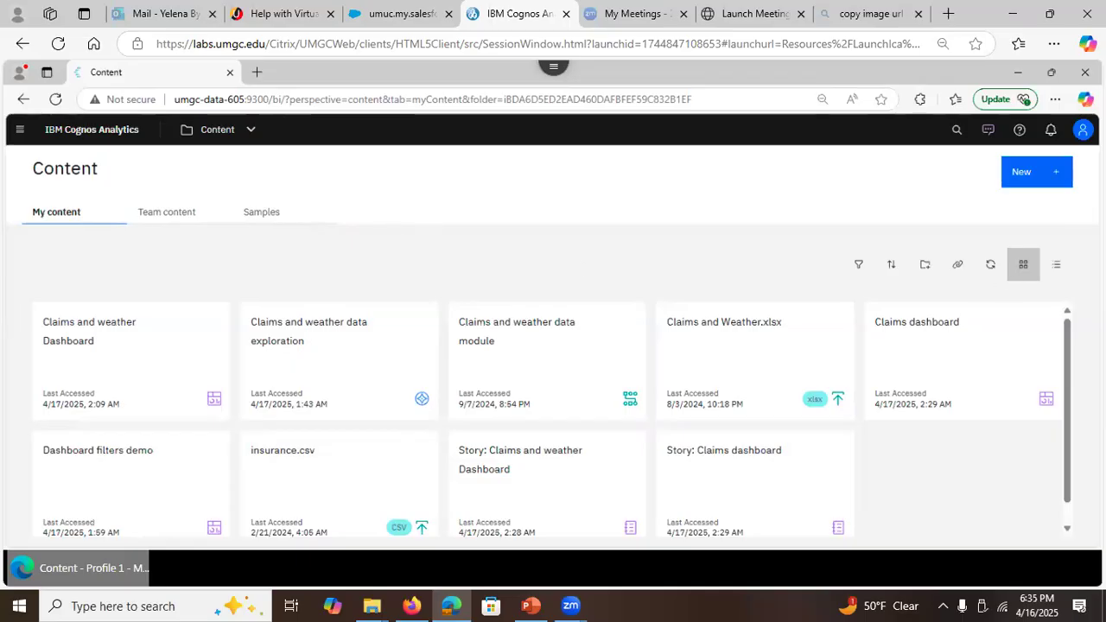
left_click(1082, 129)
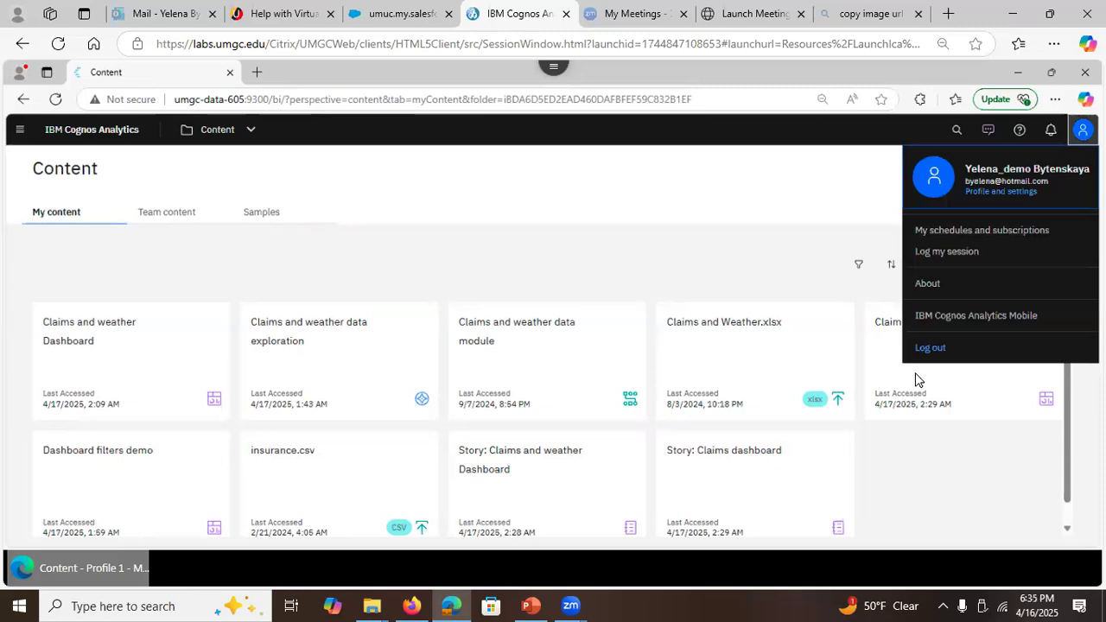
left_click(601, 246)
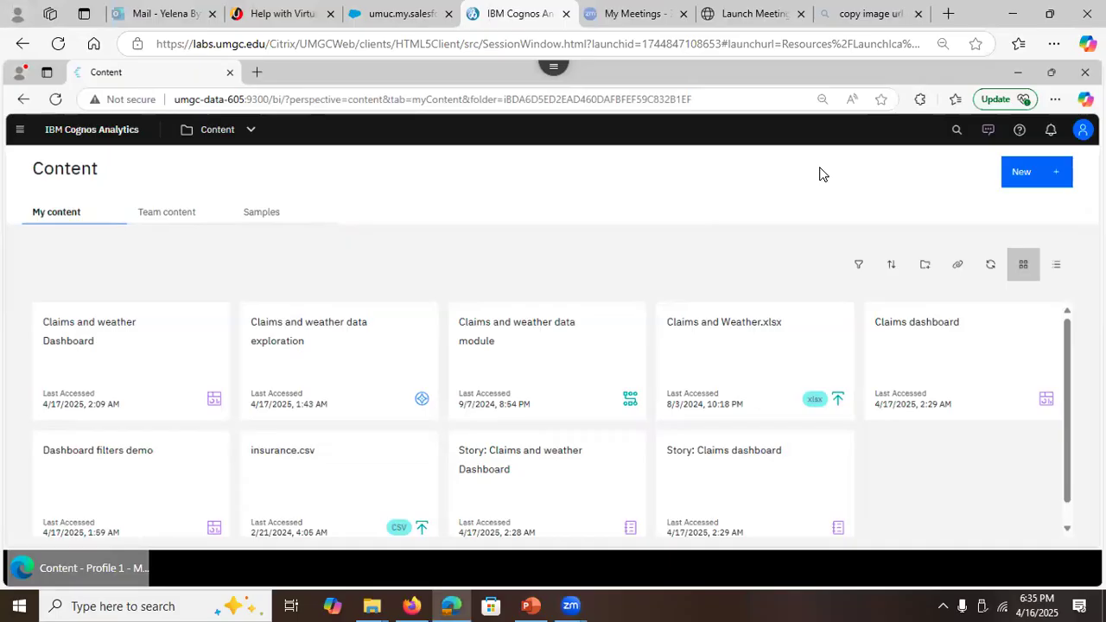
Step: Show the virtual lab session's Disconnect and Log Off options once more without choosing either
left_click(554, 70)
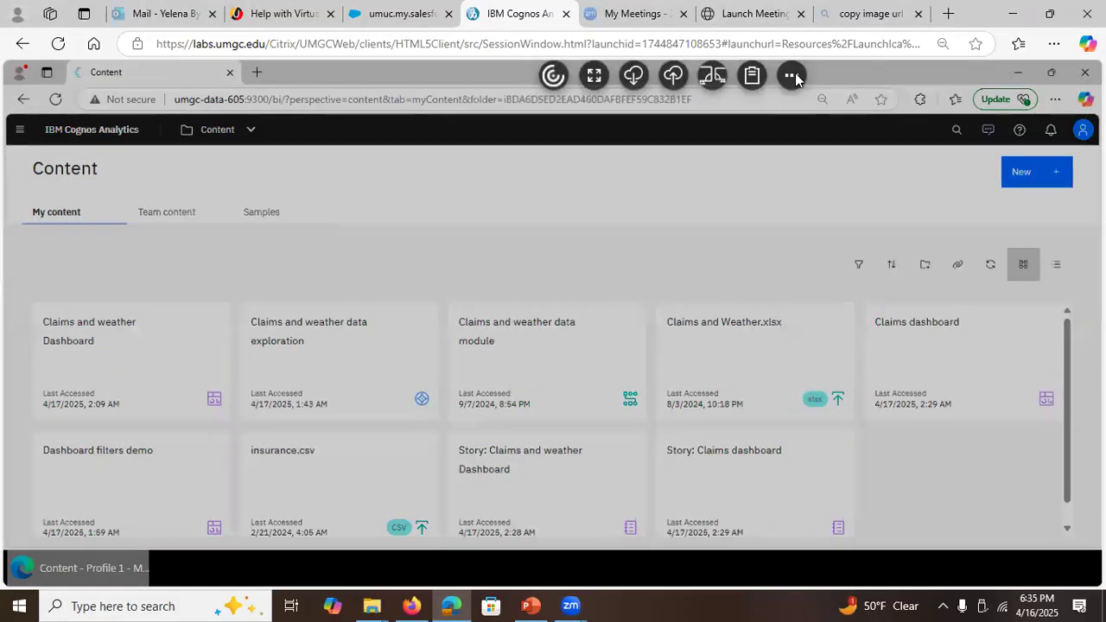
left_click(791, 76)
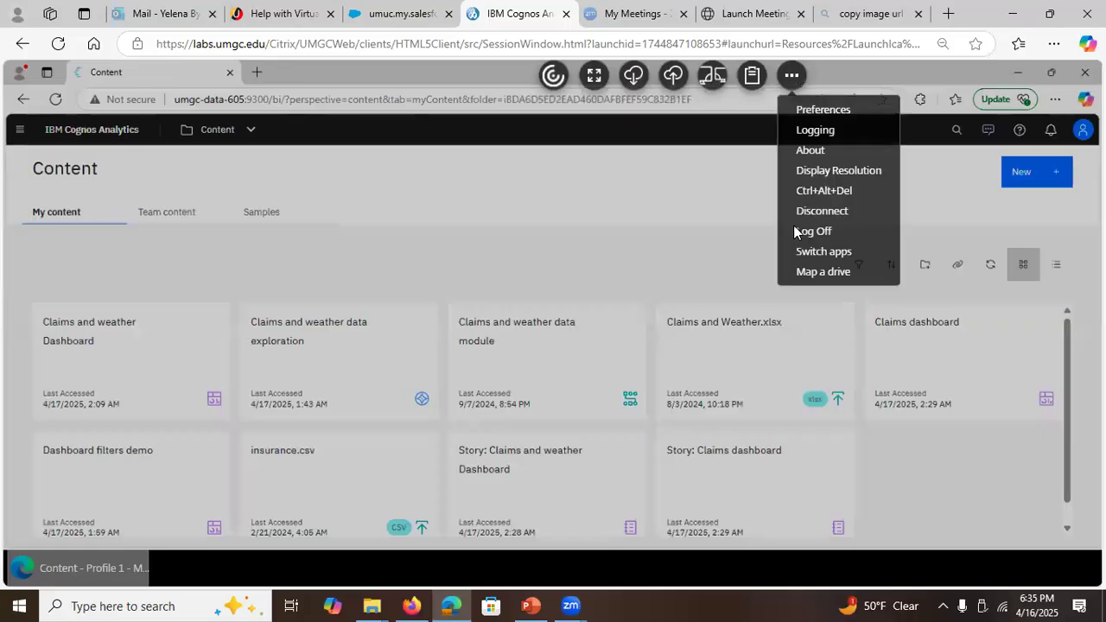
left_click(652, 231)
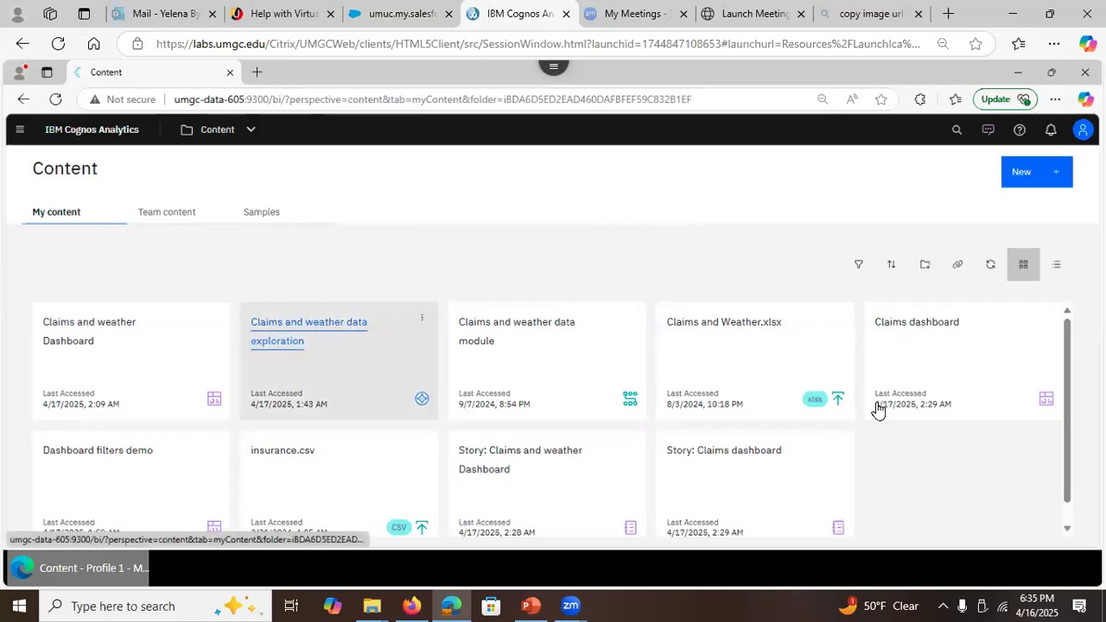
Step: View the details of Claims and Weather.xlsx in My content and examine its general properties down to the ID
scroll(1058, 438, "down", 1)
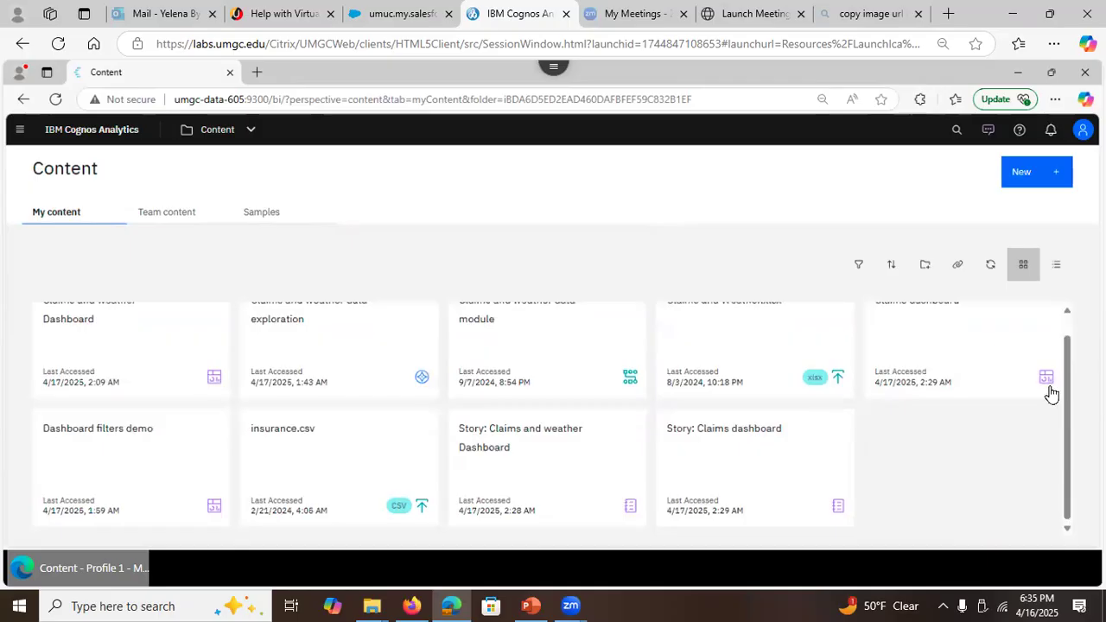
left_click_drag(1065, 373, 1076, 323)
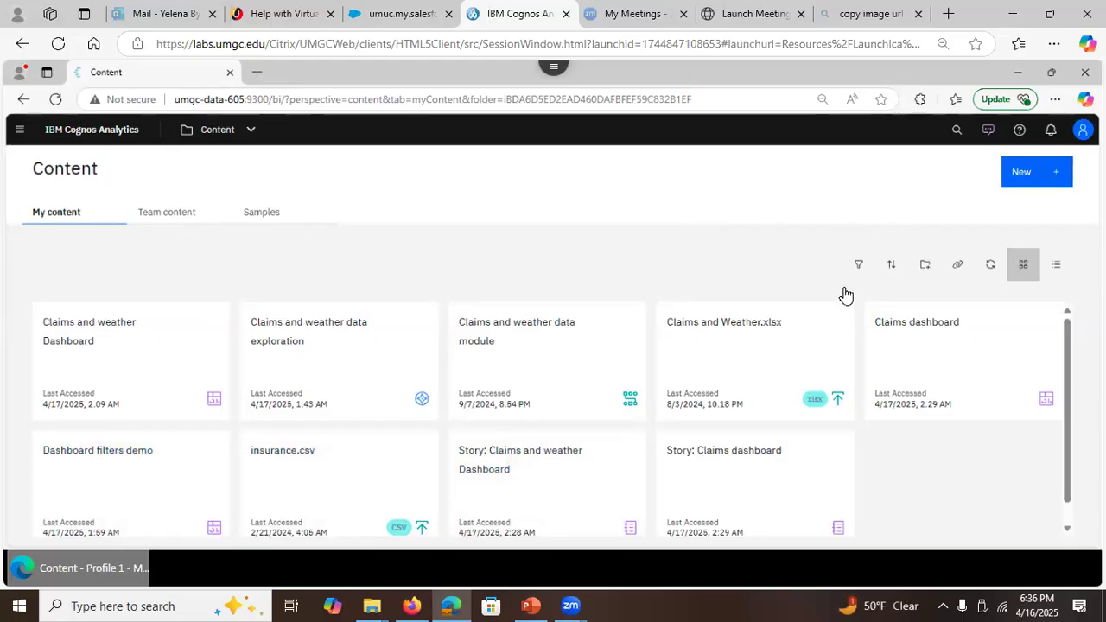
right_click(834, 319)
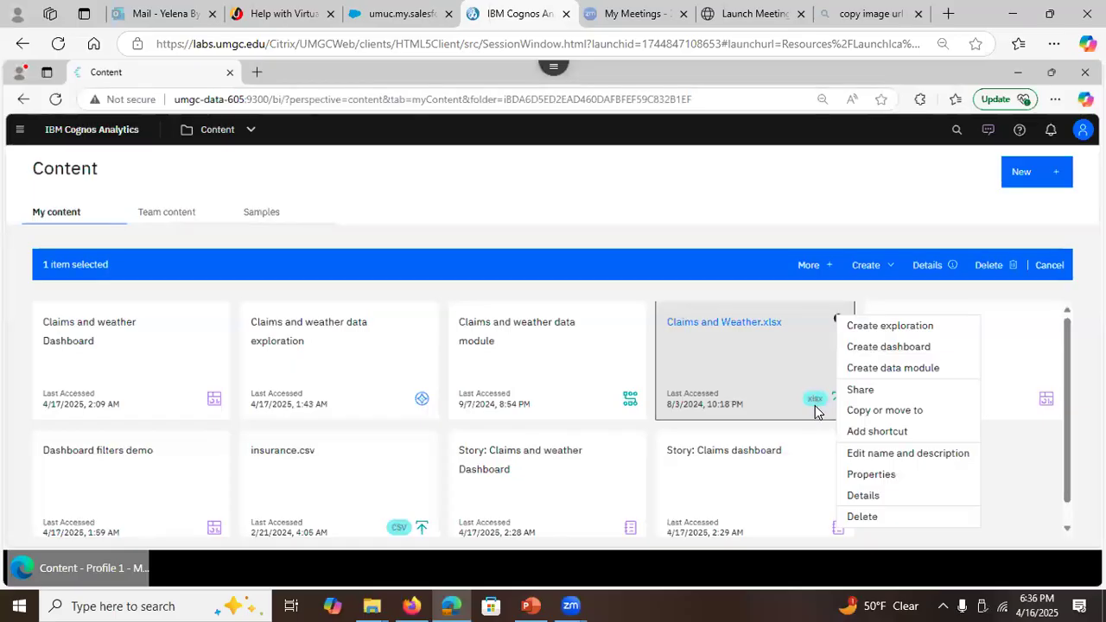
left_click(867, 494)
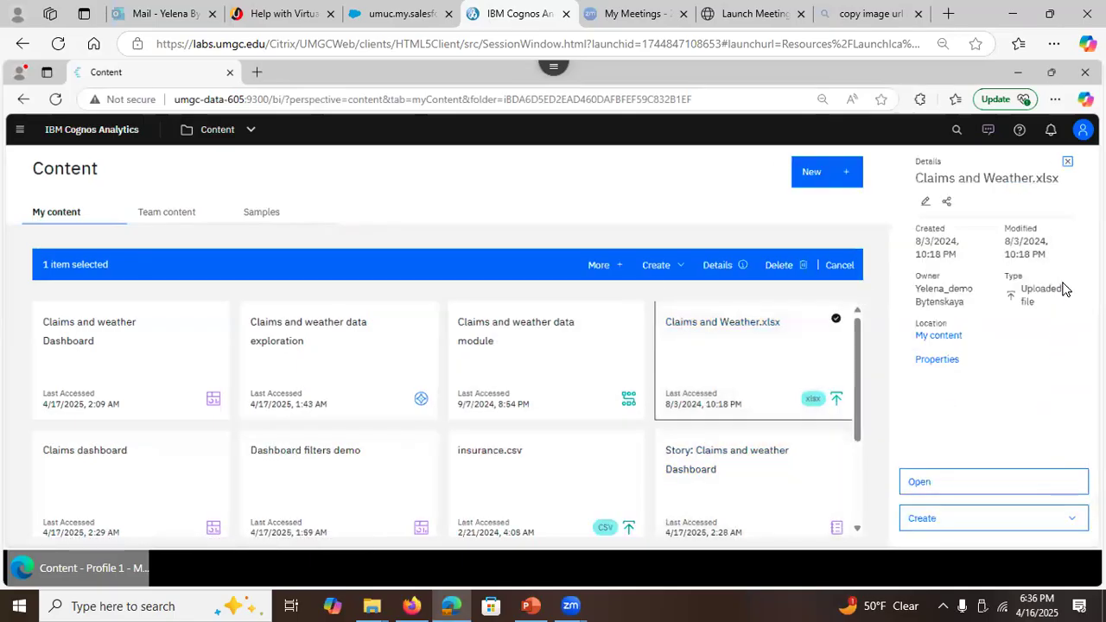
left_click(938, 360)
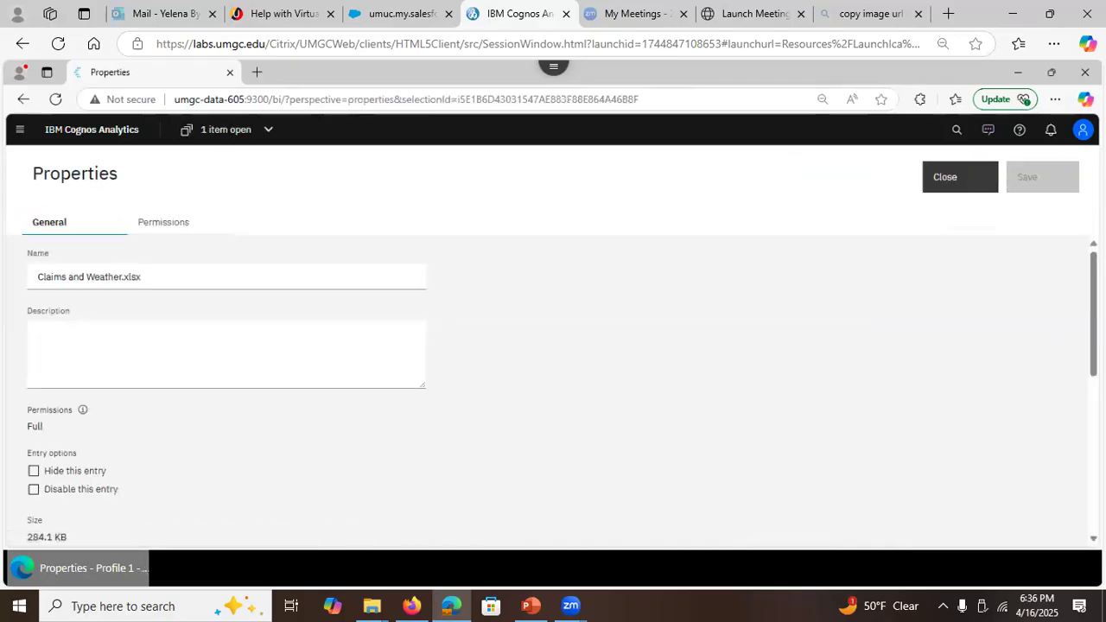
scroll(1046, 374, "down", 2)
scroll(553, 389, "down", 3)
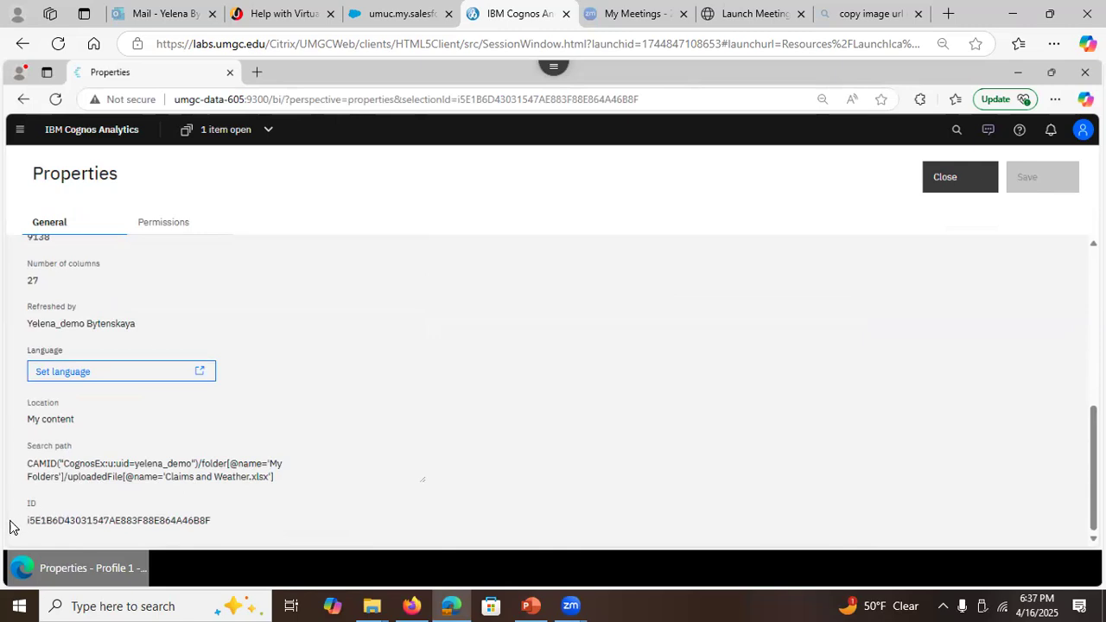
Step: Copy the ID of Claims and Weather.xlsx from its general properties
left_click_drag(27, 521, 229, 518)
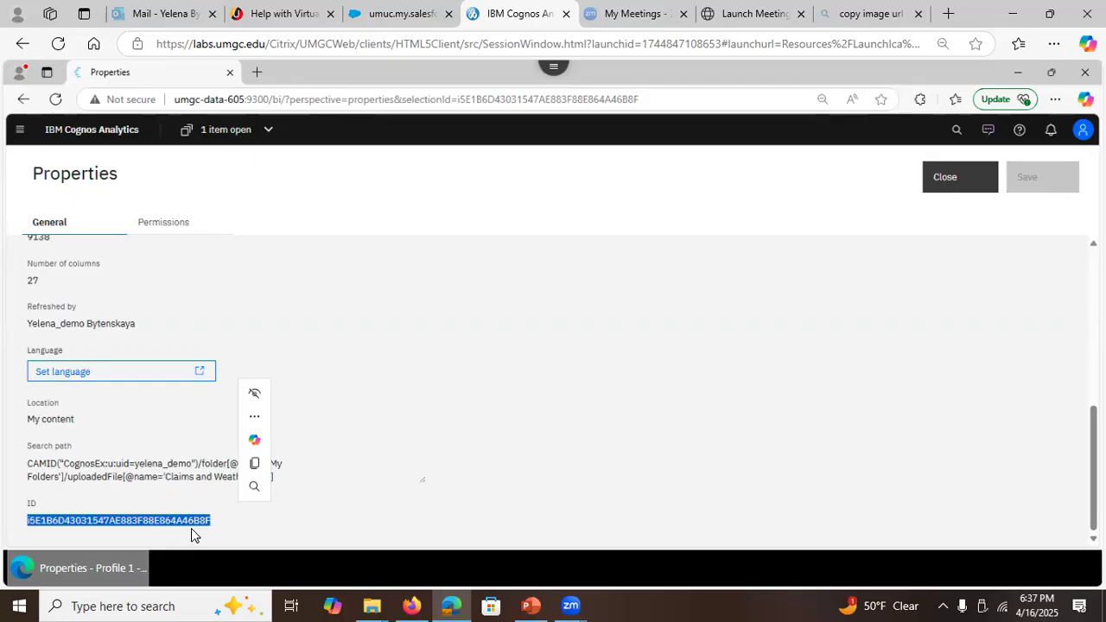
key("ctrl+c")
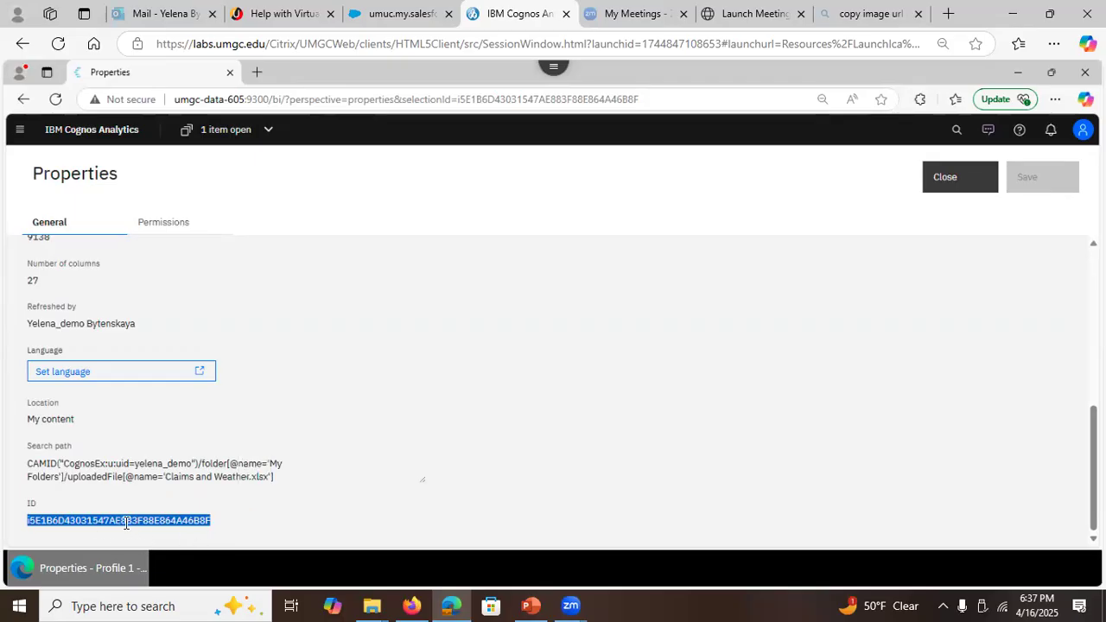
left_click(121, 522)
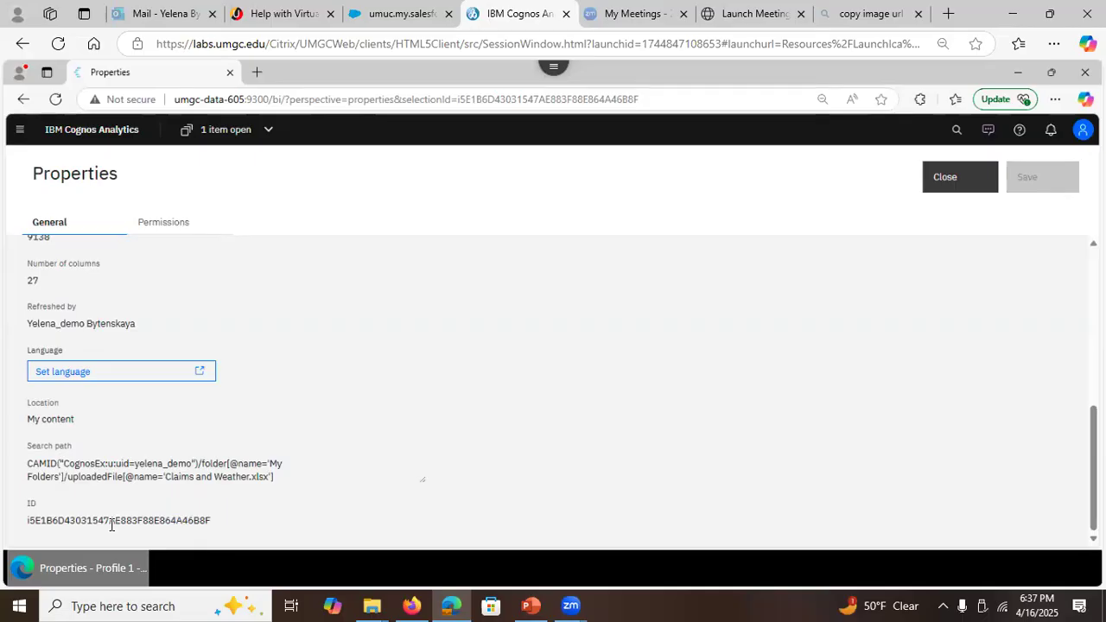
left_click_drag(28, 521, 264, 529)
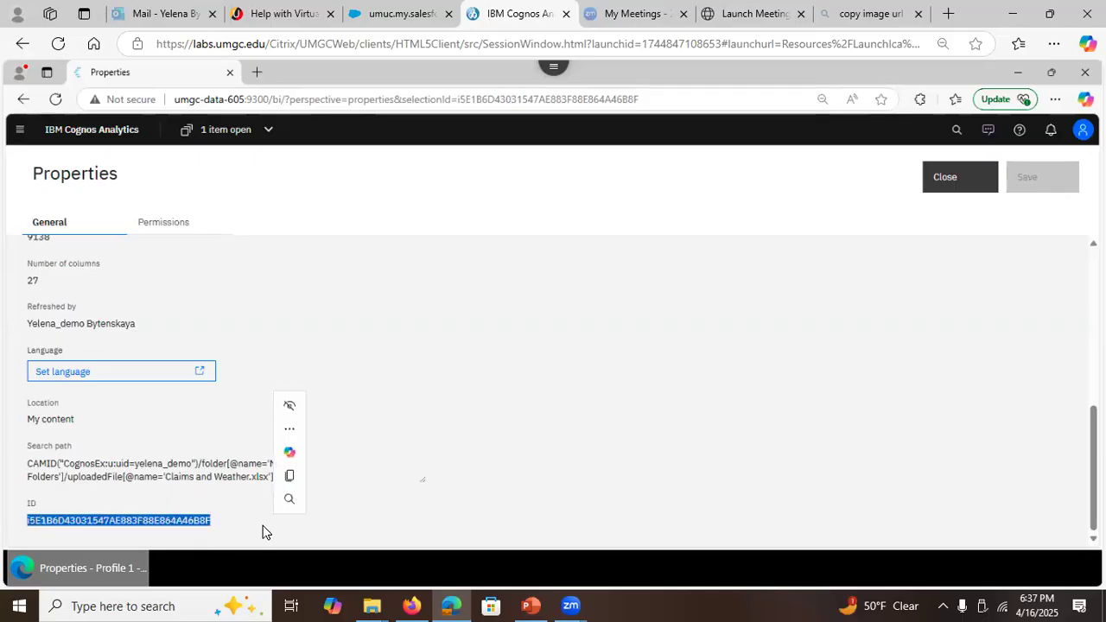
left_click(143, 532)
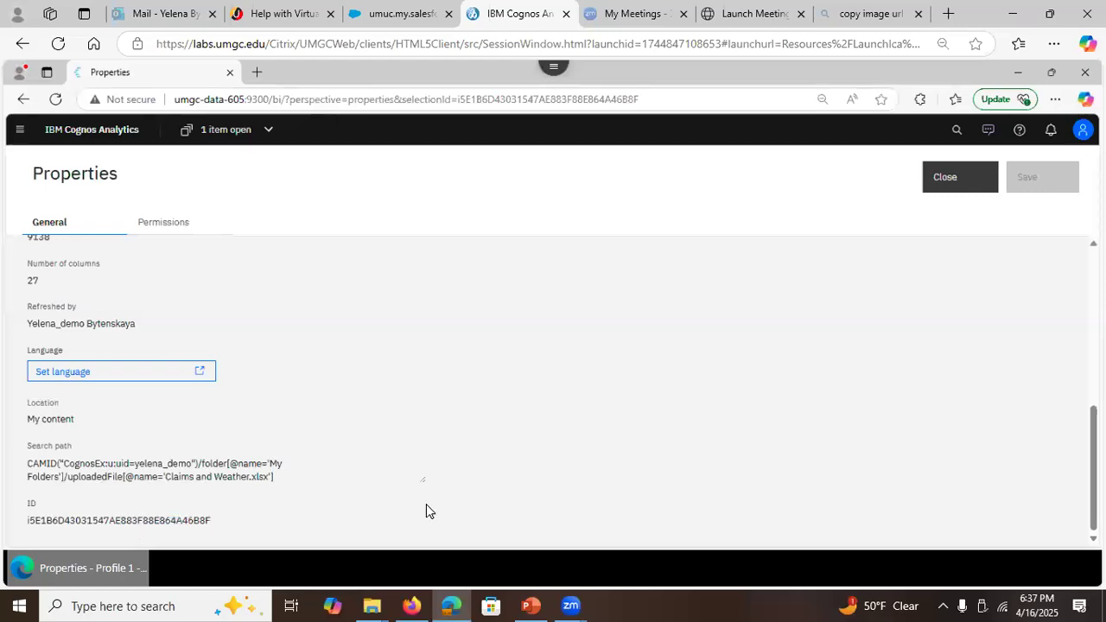
Step: Close the properties and the details of Claims and Weather.xlsx to return to the full My content view
scroll(1093, 467, "up", 1)
scroll(1092, 466, "up", 3)
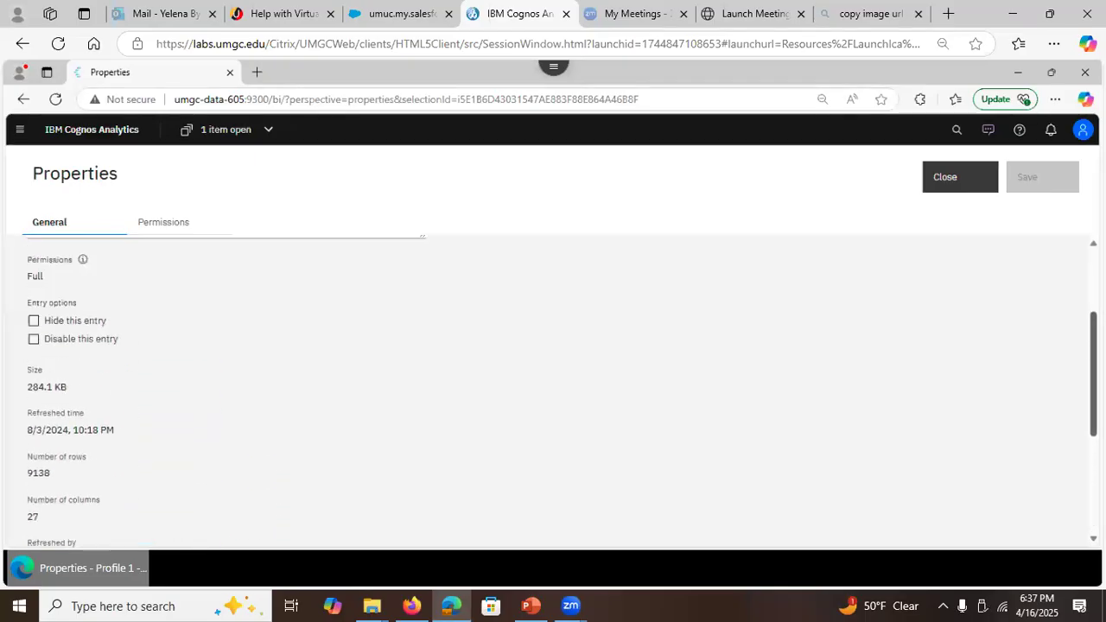
scroll(1028, 307, "up", 2)
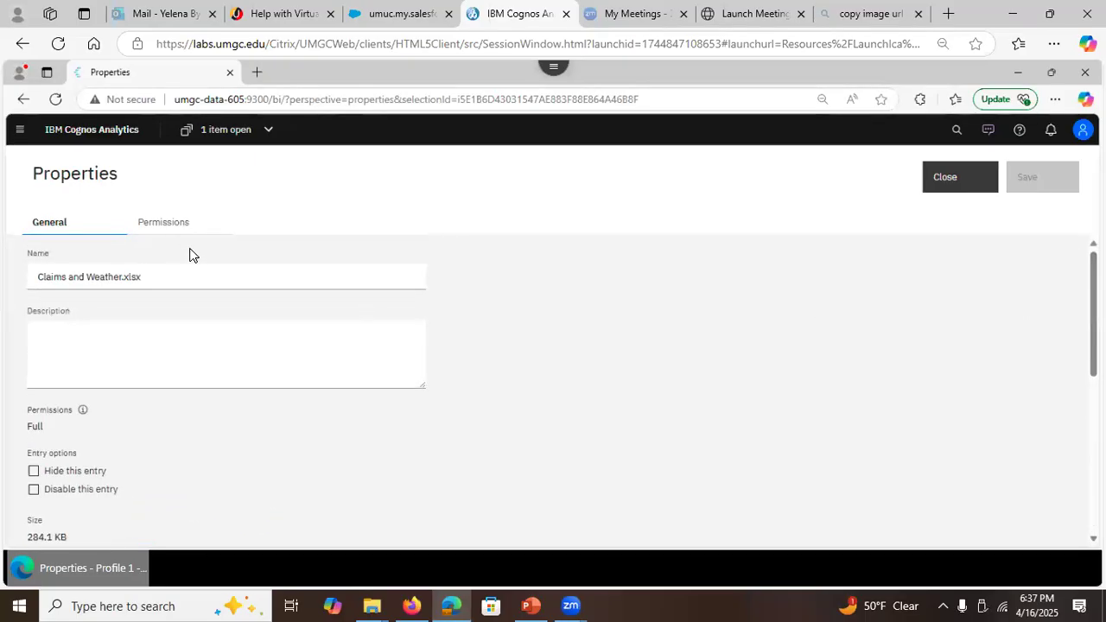
left_click(941, 177)
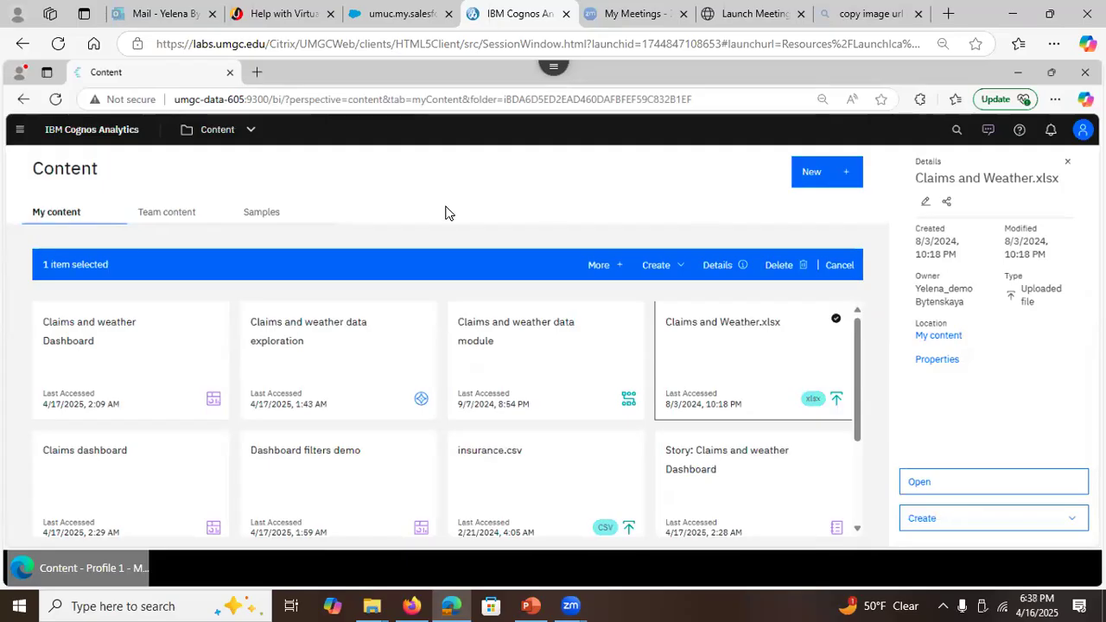
left_click_drag(1070, 162, 1040, 169)
left_click(887, 192)
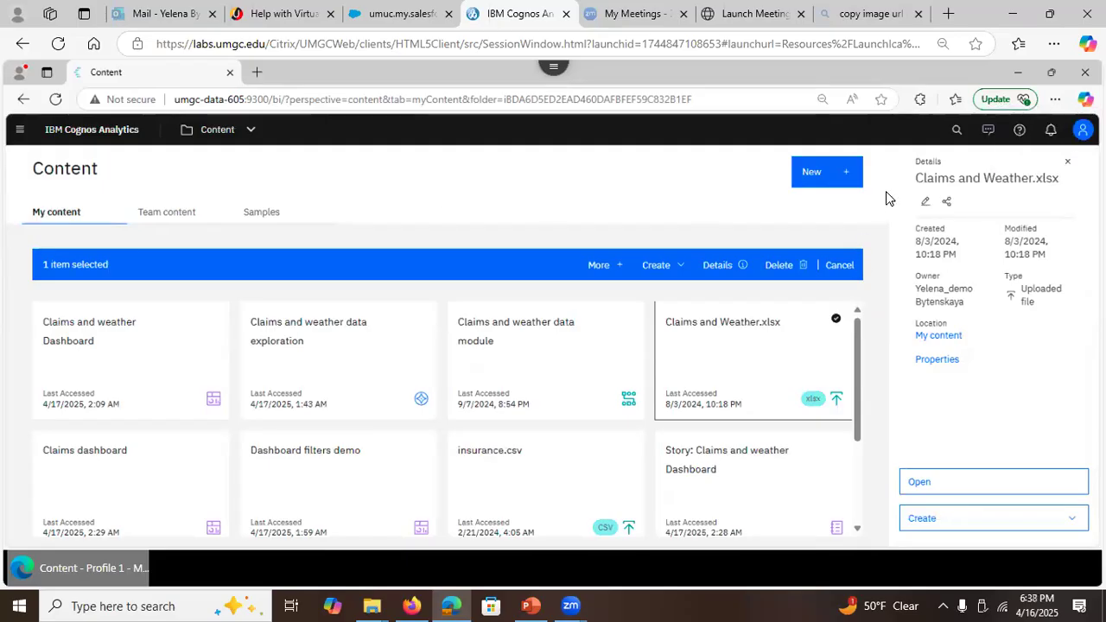
left_click(1067, 162)
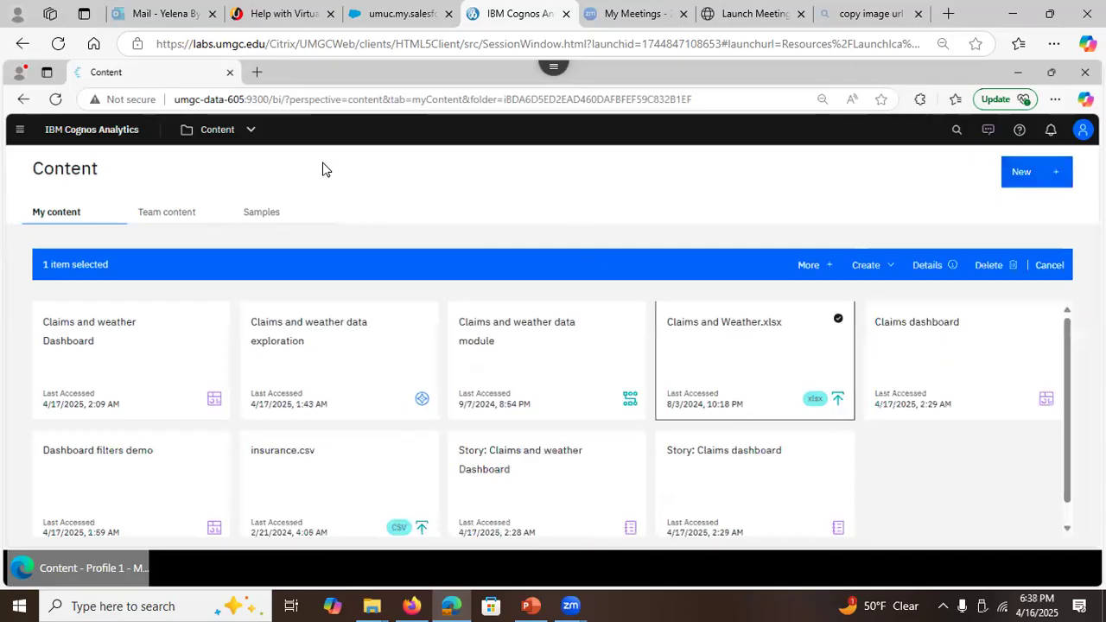